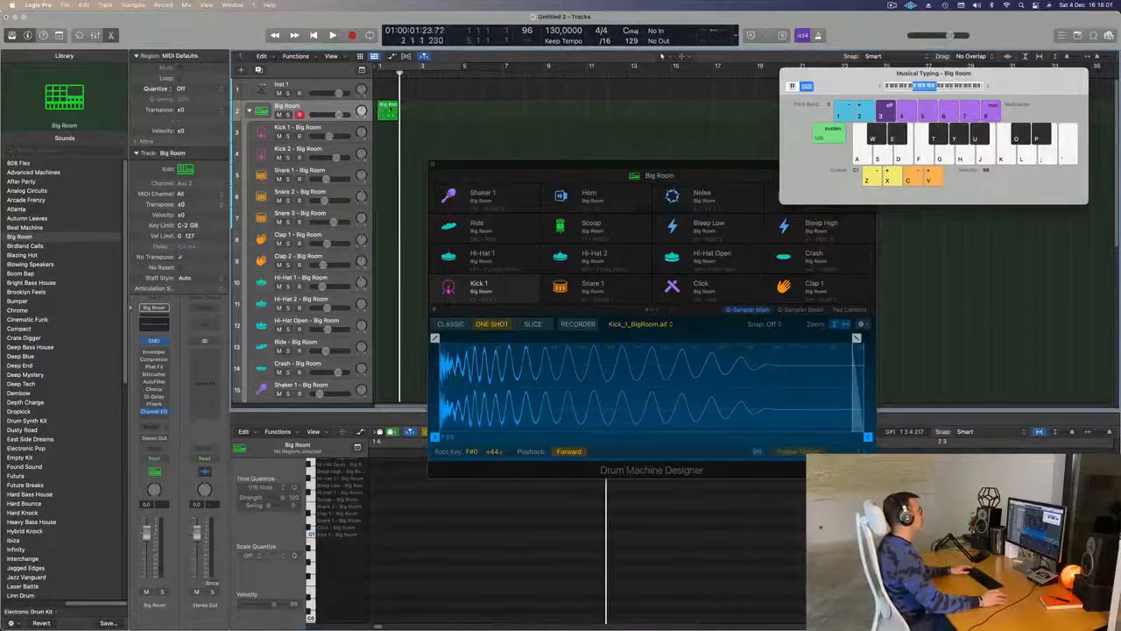
- Place the recorded Big Room region on the Kick 1 track and loop playback over bars 1 to 4
key("space")
left_click(403, 67)
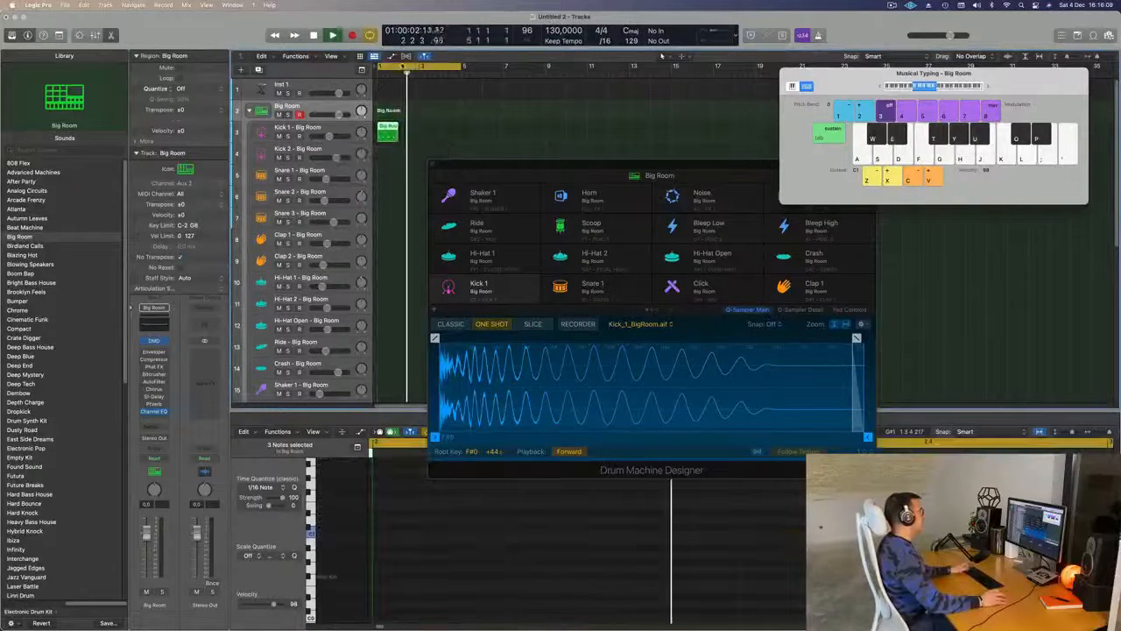
key("space")
key("space")
key("space")
- Transpose the four kick notes to E0 and audition the new pitch
key("alt+Down")
key("alt+Down")
key("alt+Down")
key("alt+Down")
key("alt+Down")
key("alt+Down")
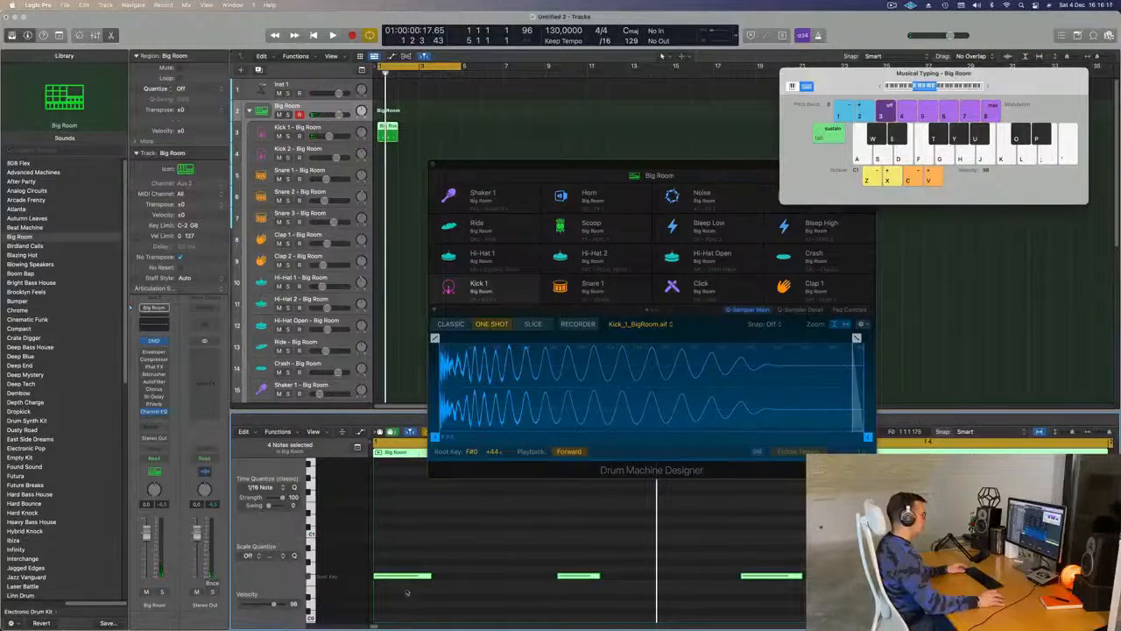
key("alt+Up")
key("alt+Up")
key("alt+Up")
key("alt+Up")
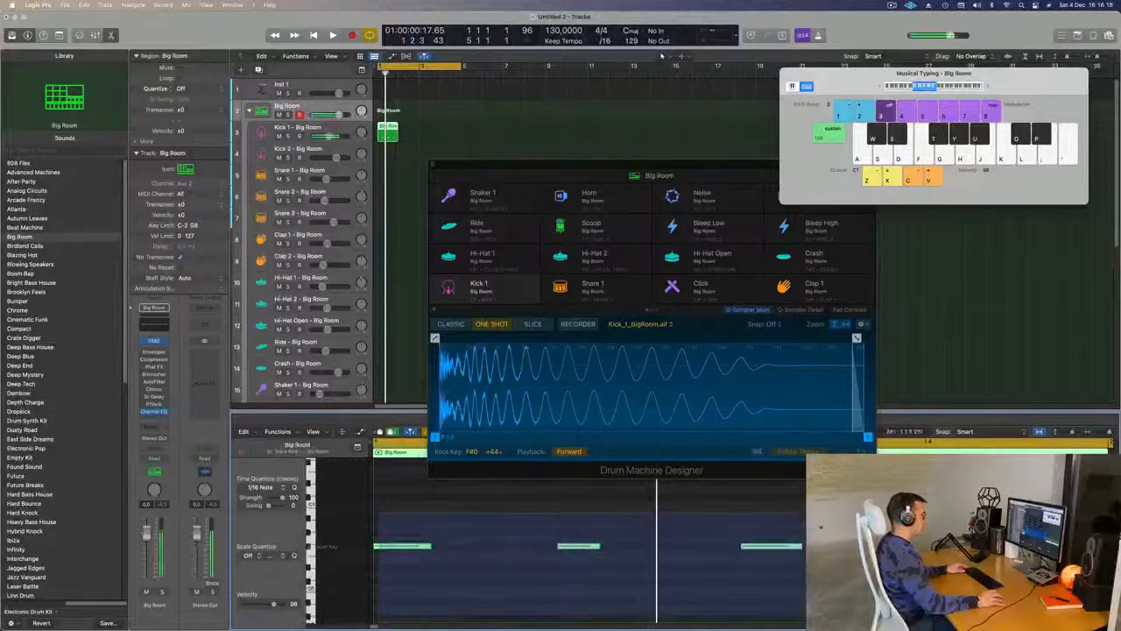
key("alt+Down")
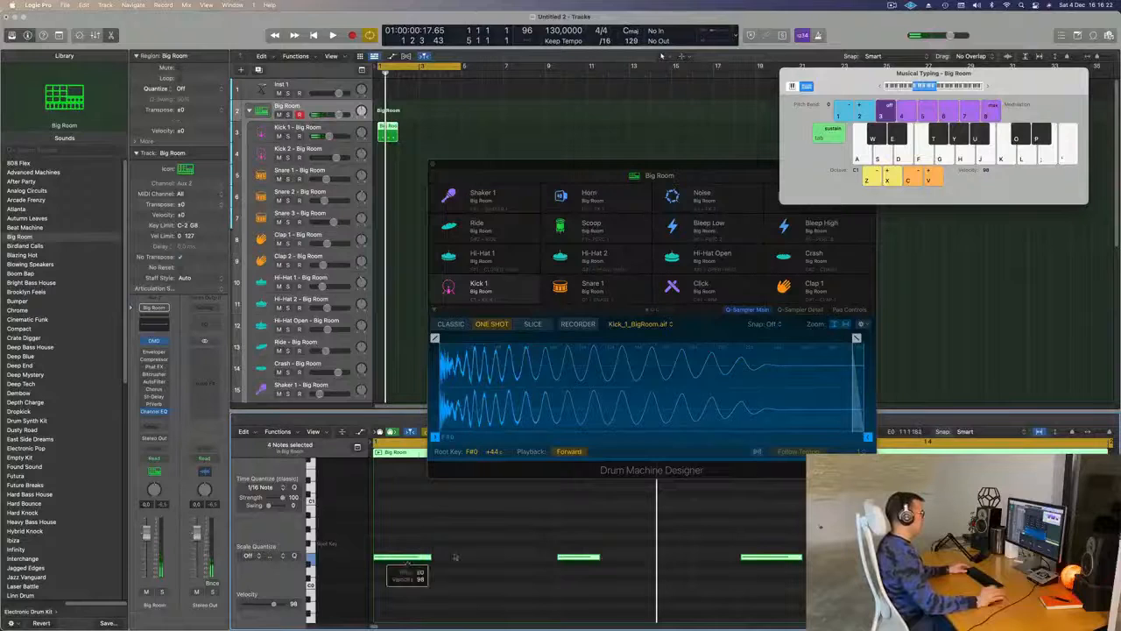
key("space")
key("space")
- Repeat the one-bar Kick 1 region until it fills bars 1 to 4, with the drum machine window out of the way
left_click_drag(476, 164, 562, 183)
left_click(388, 135)
key("super+r")
left_click(384, 158)
key("space")
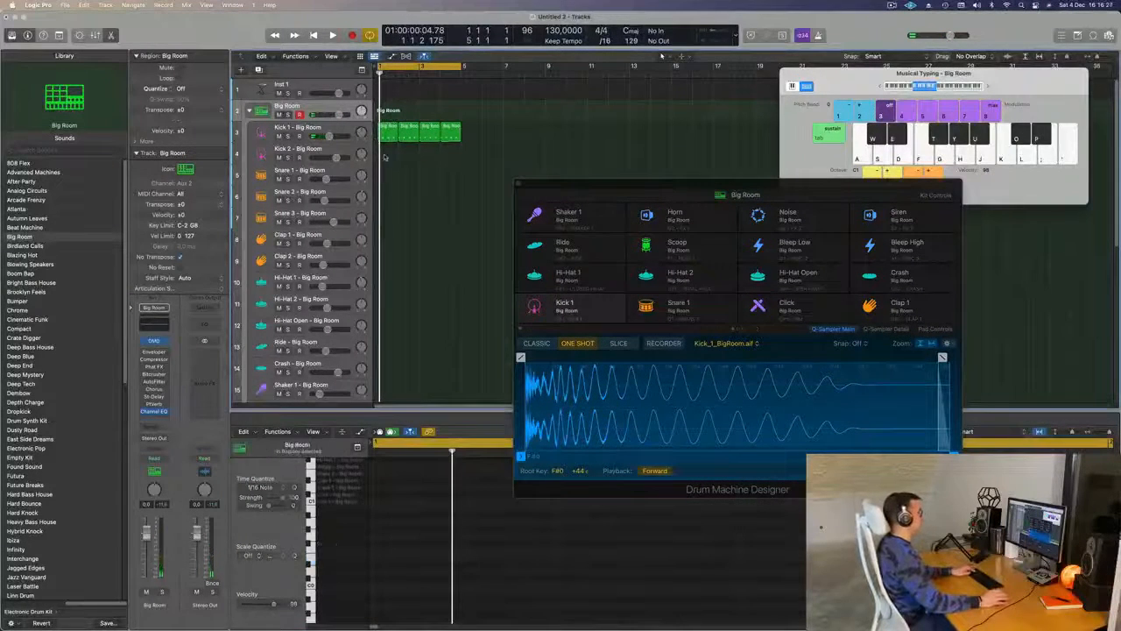
- Audition the looped kick pattern, select the Kick 1 track, and reposition the Drum Machine Designer window
key("space")
left_click_drag(637, 183, 703, 195)
key("space")
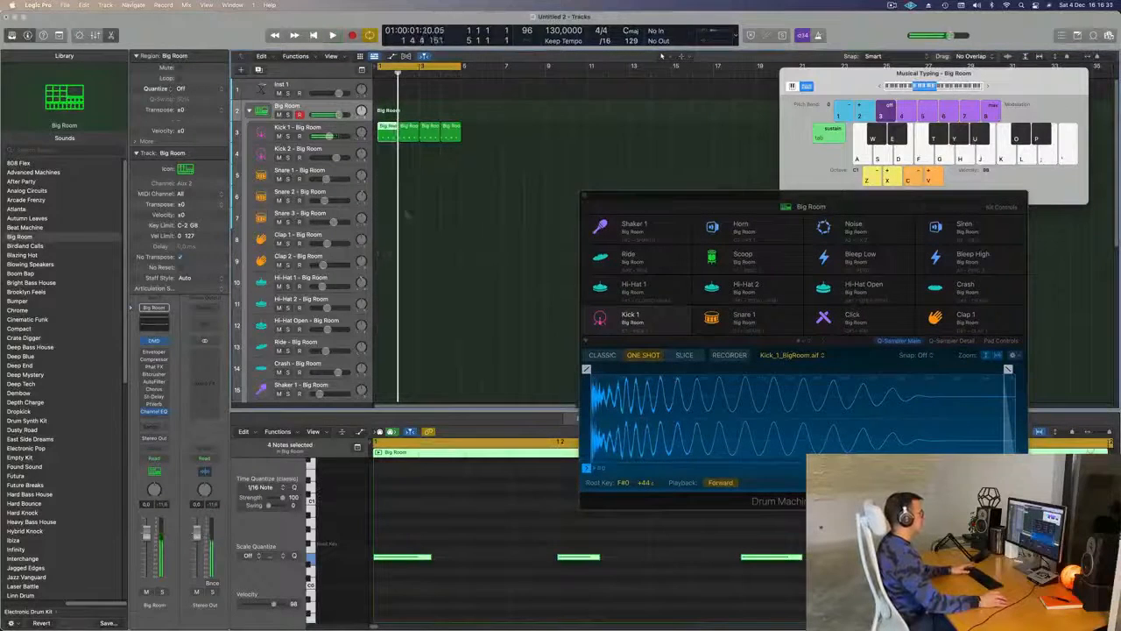
left_click(340, 128)
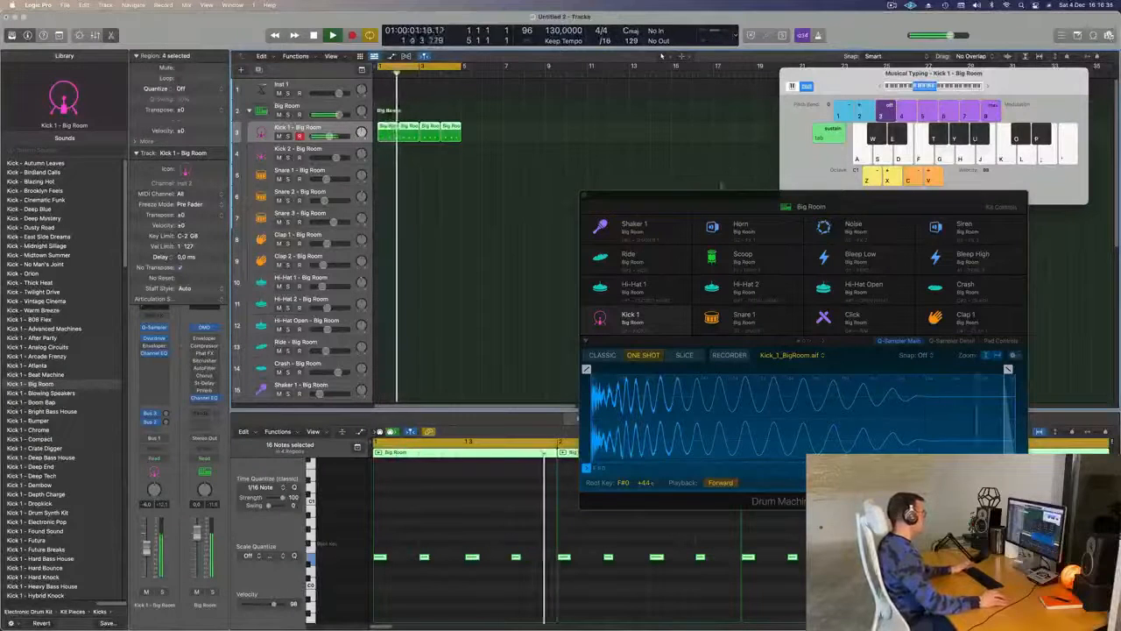
left_click_drag(710, 195, 663, 191)
key("space")
- Copy the first Kick 1 region to bar 1 of the Hi-Hat 1 track and play it
left_click(465, 158)
left_click(392, 137)
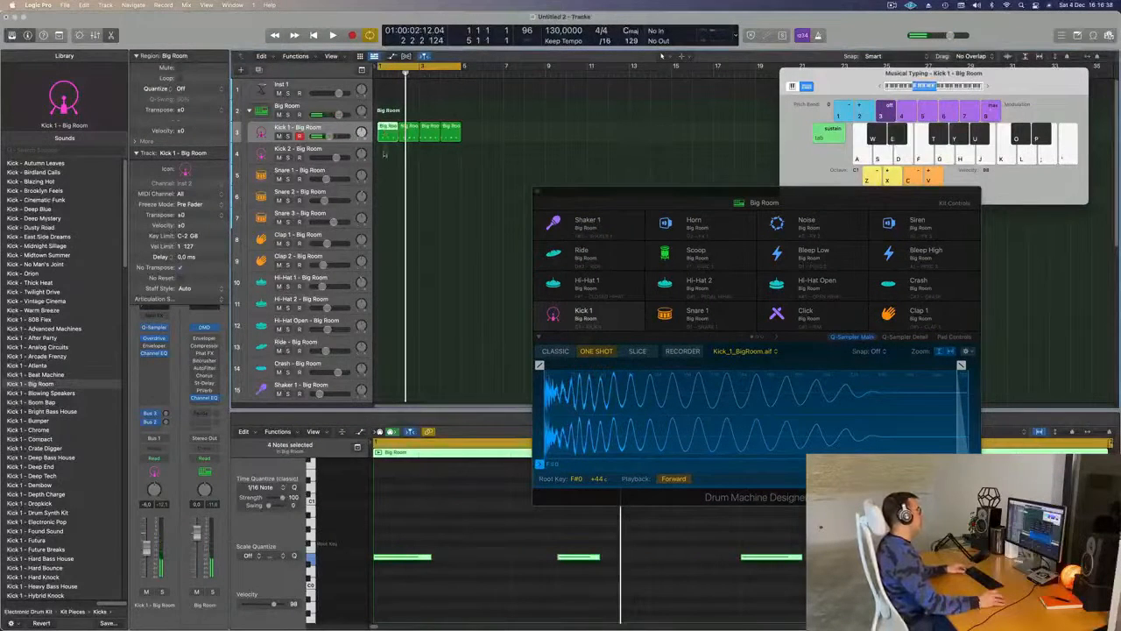
left_click_drag(384, 152, 383, 284)
key("space")
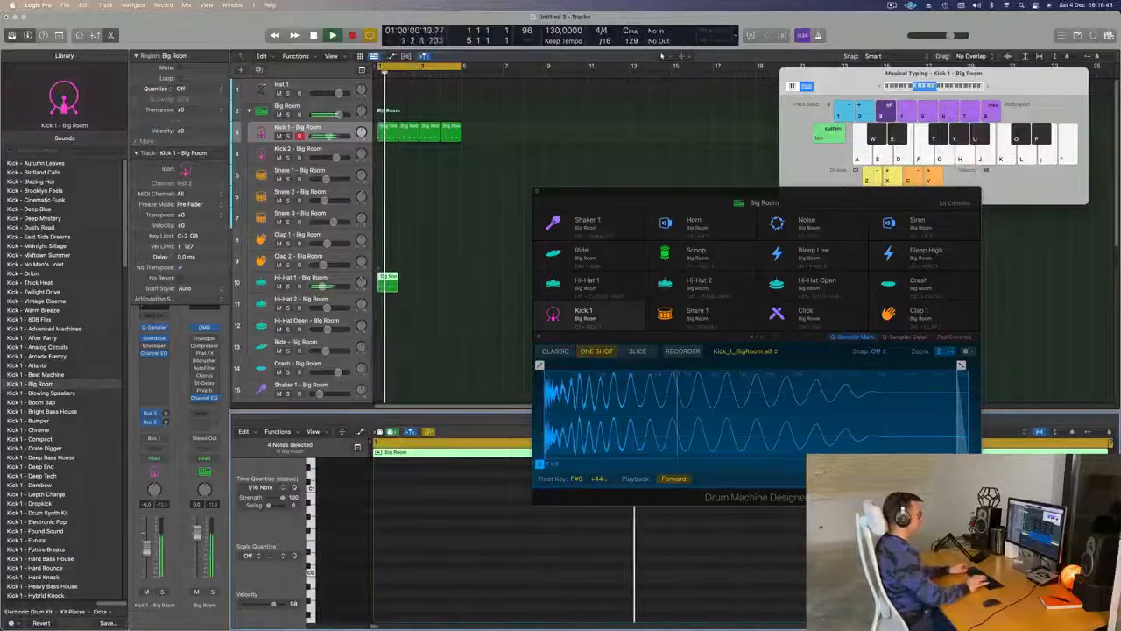
- Shift the four hi-hat notes onto the offbeats, shorten them, and transpose them up an octave
scroll(464, 506, "up", 5)
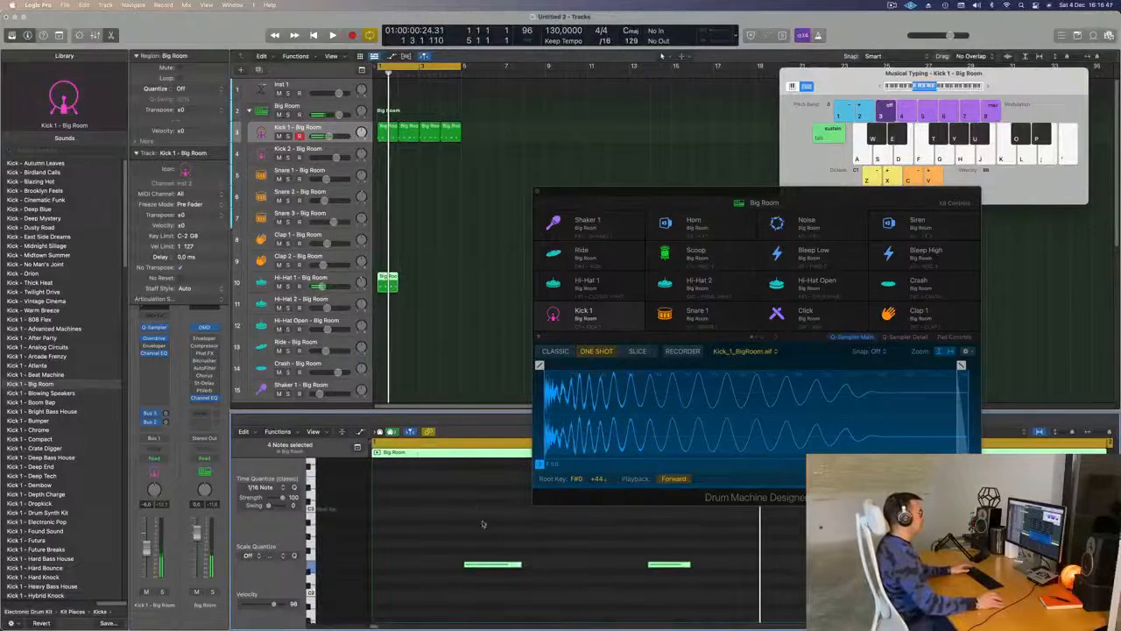
left_click_drag(521, 564, 505, 570)
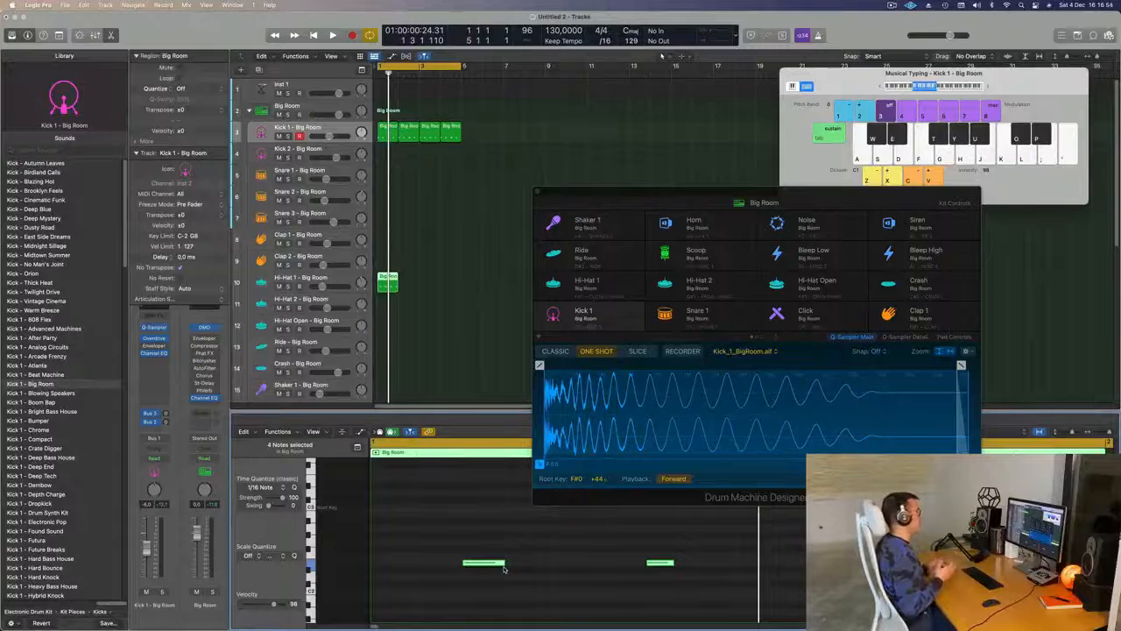
left_click_drag(457, 536, 1107, 591)
key("alt+shift+Up")
key("space")
- Repeat the Hi-Hat 1 region to fill bars 1 to 4 and move the drum machine window clear of the arrangement
left_click_drag(430, 274, 376, 287)
key("super+r")
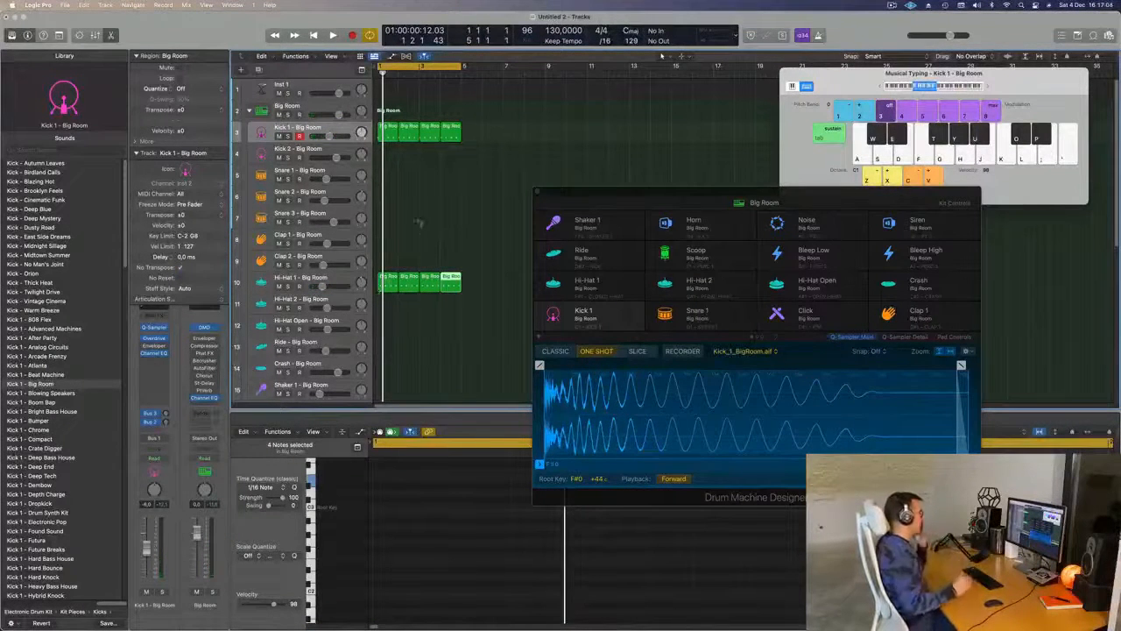
left_click_drag(724, 192, 888, 90)
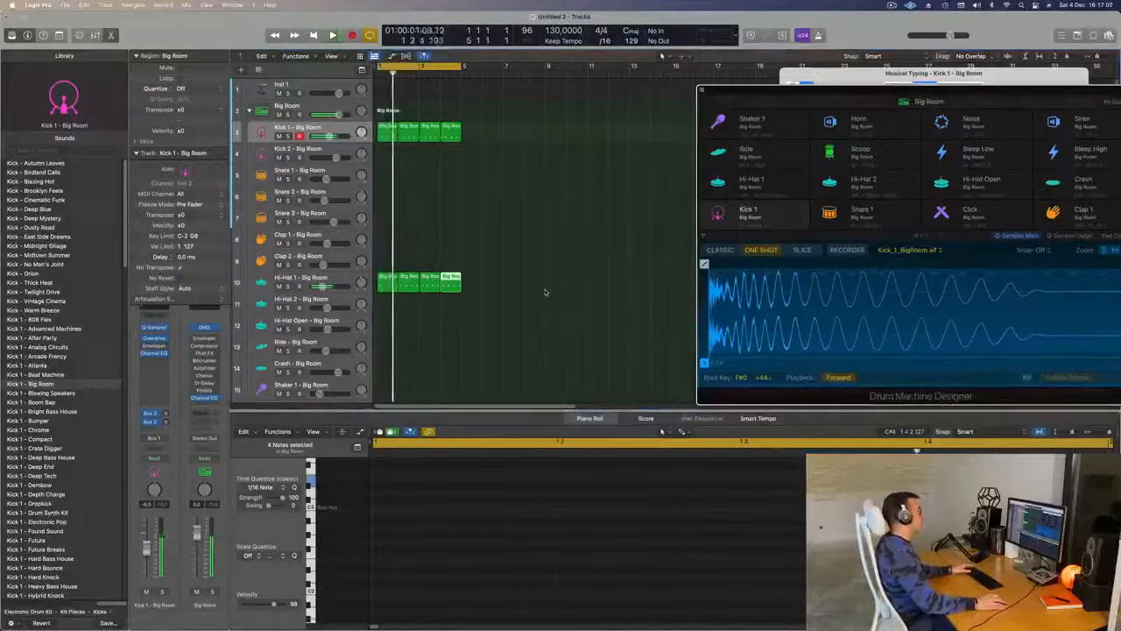
- Copy the first Kick 1 region to the Snare 1 track and delete its first and third notes, keeping beats 2 and 4
left_click(386, 129)
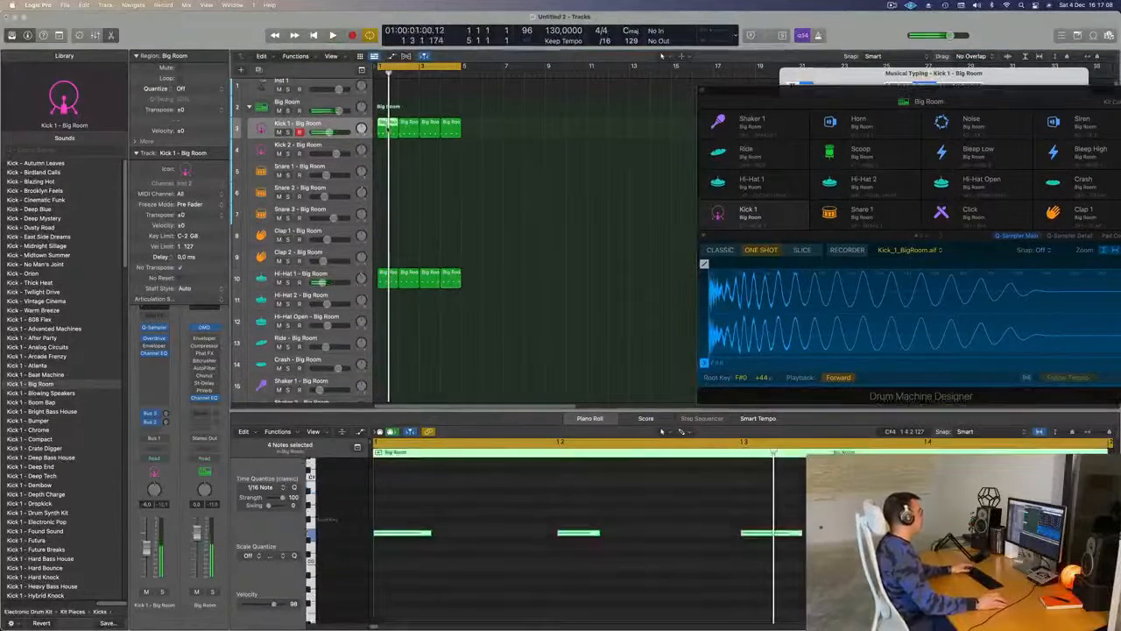
left_click_drag(386, 129, 389, 182)
left_click_drag(414, 502, 964, 579)
left_click_drag(446, 516, 405, 558)
key("Delete")
left_click_drag(554, 509, 805, 606)
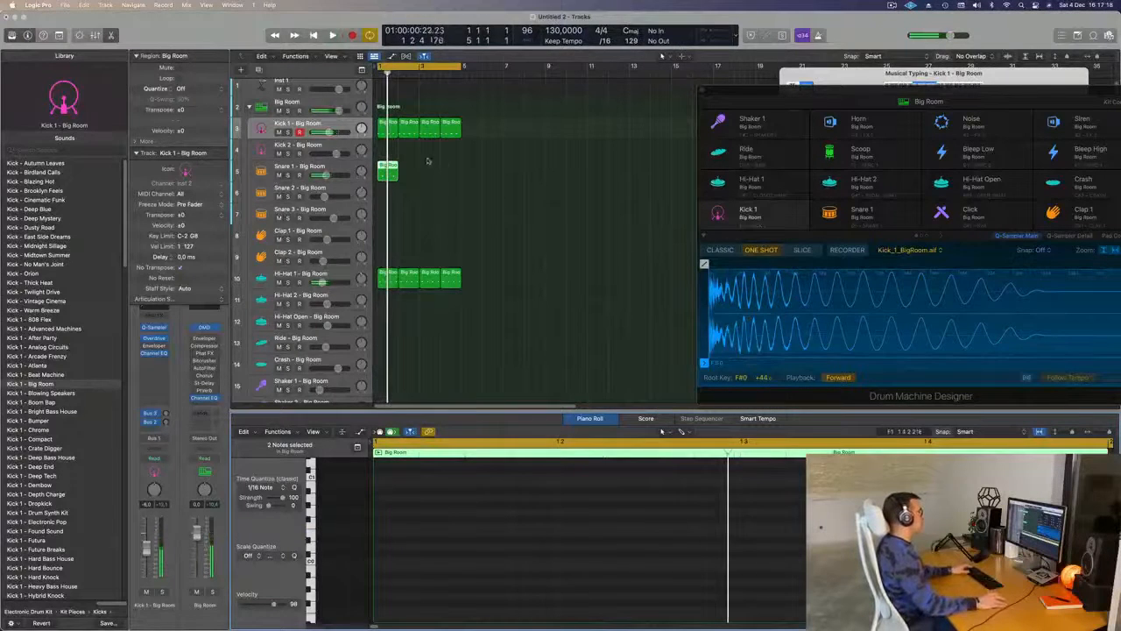
- Repeat the Snare 1 region to fill bars 1 to 4 and set that track's volume to about -15.4 dB
key("super+r")
key("super+r")
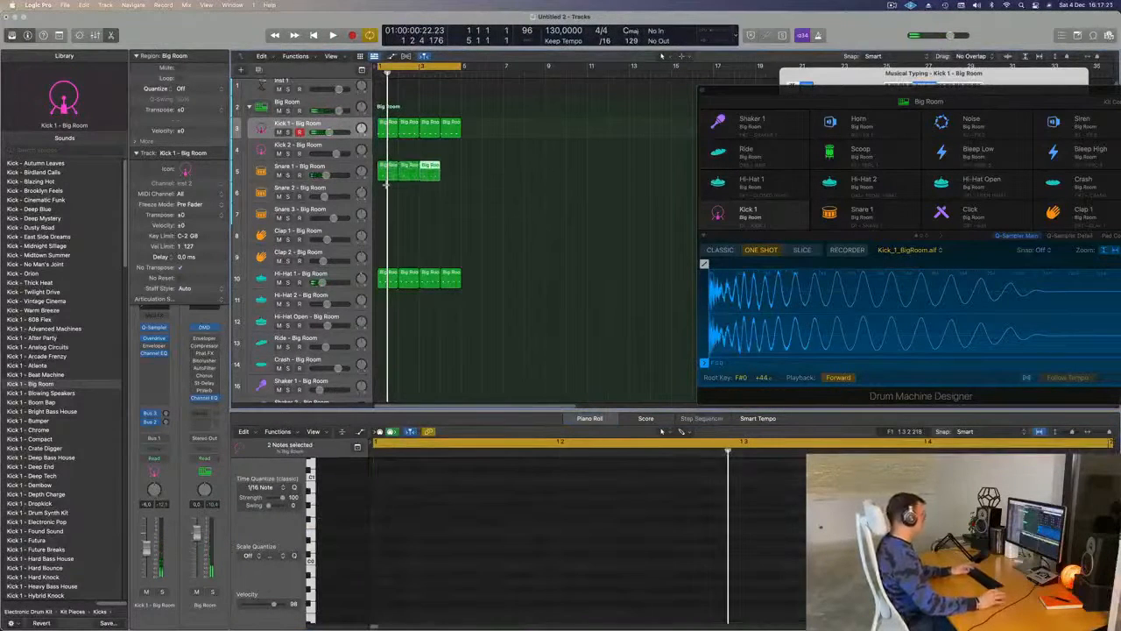
key("space")
left_click(308, 167)
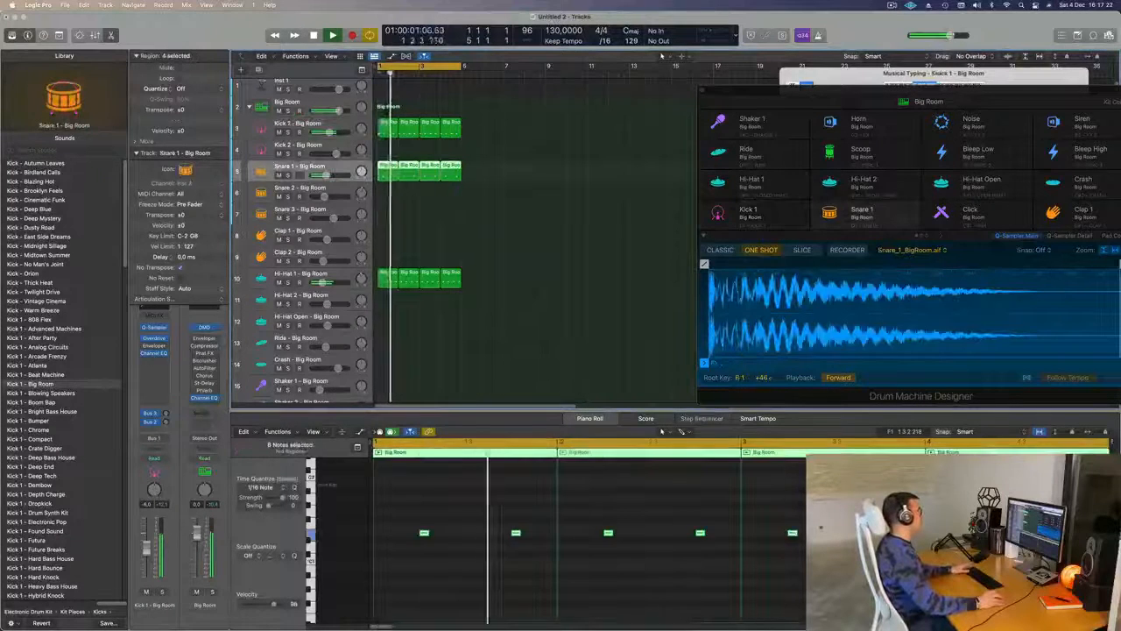
key("space")
key("space")
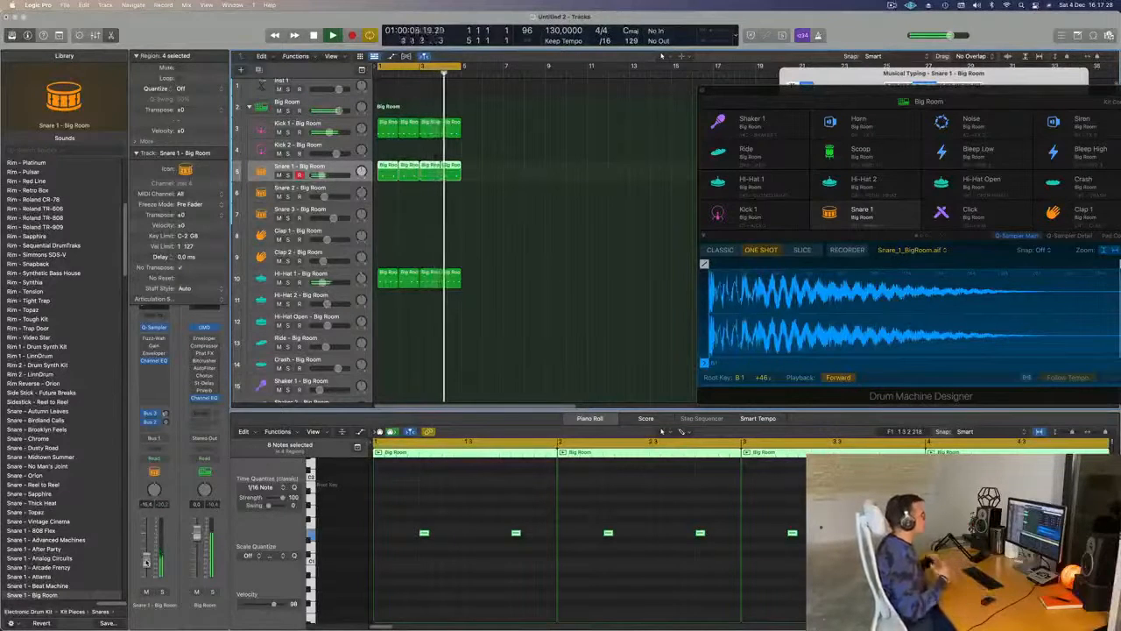
- Reduce the track height and copy the first Kick 1 region to bar 1 of the Kick 2 track
scroll(546, 266, "down", 4)
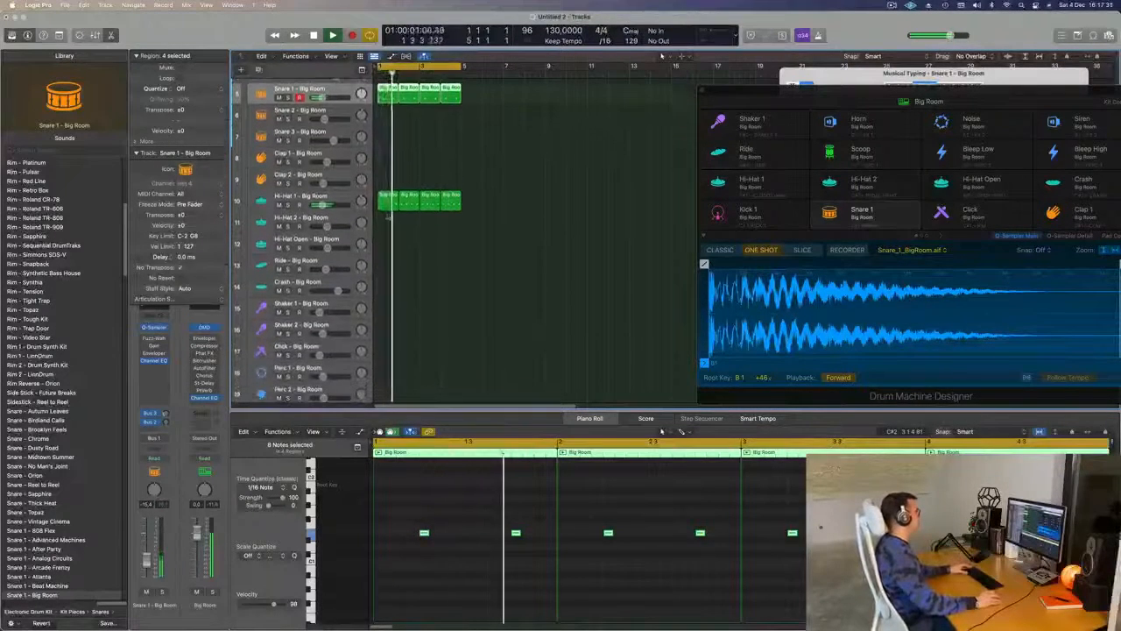
key("super+Up")
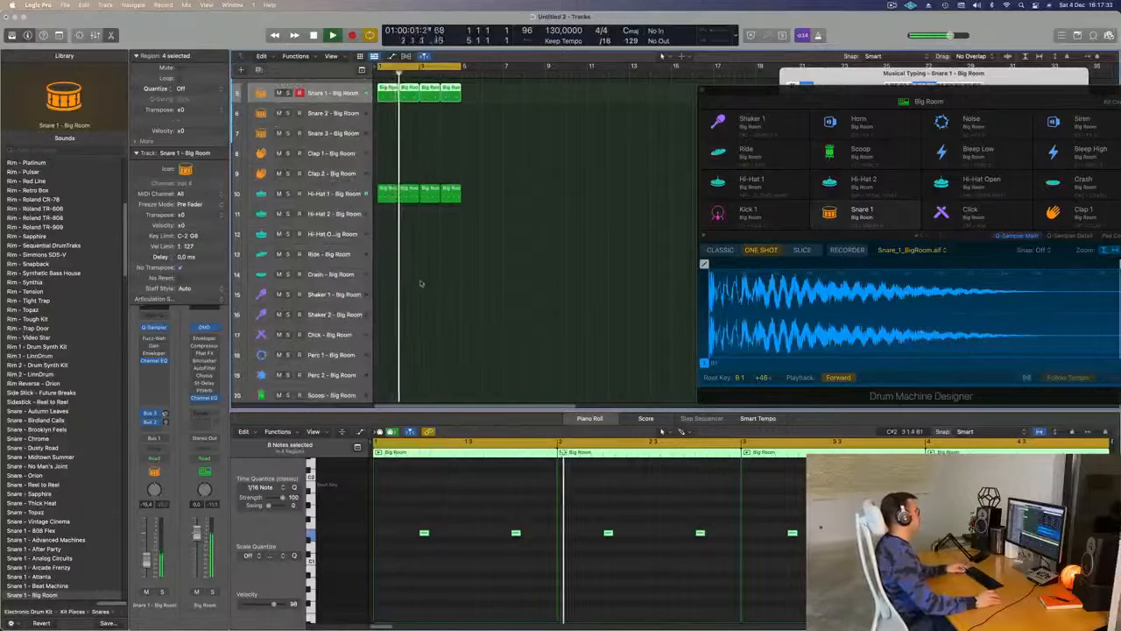
scroll(493, 205, "up", 4)
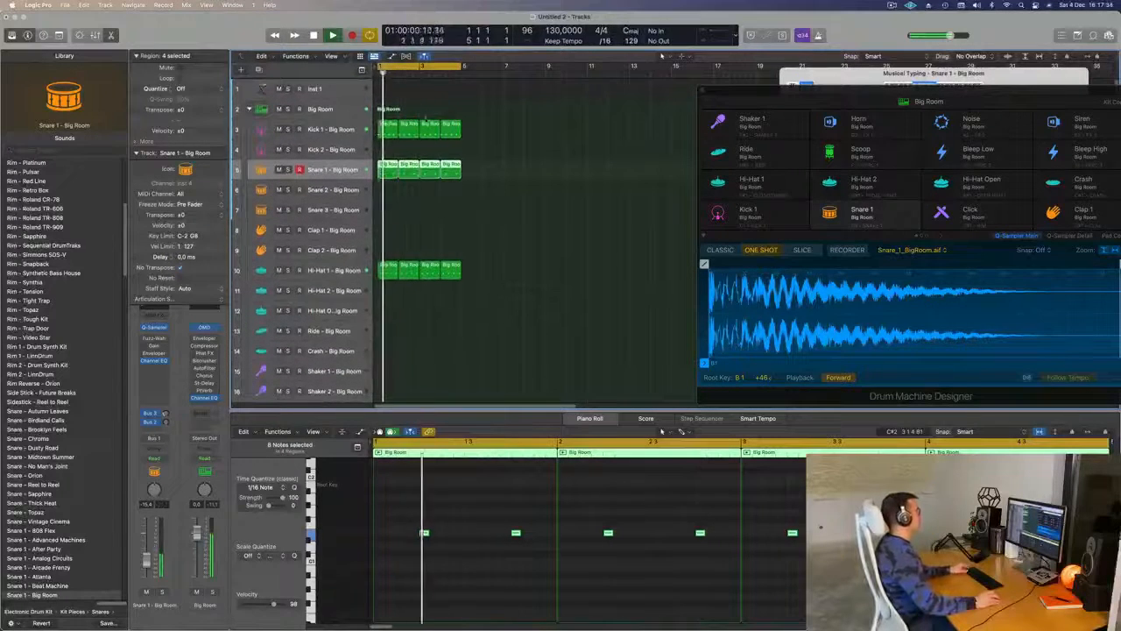
left_click(388, 128)
left_click_drag(390, 130, 390, 149)
- Delete the first three notes of the Kick 2 region and move the remaining note half a beat later, after beat 4
left_click_drag(408, 512, 911, 583)
key("Delete")
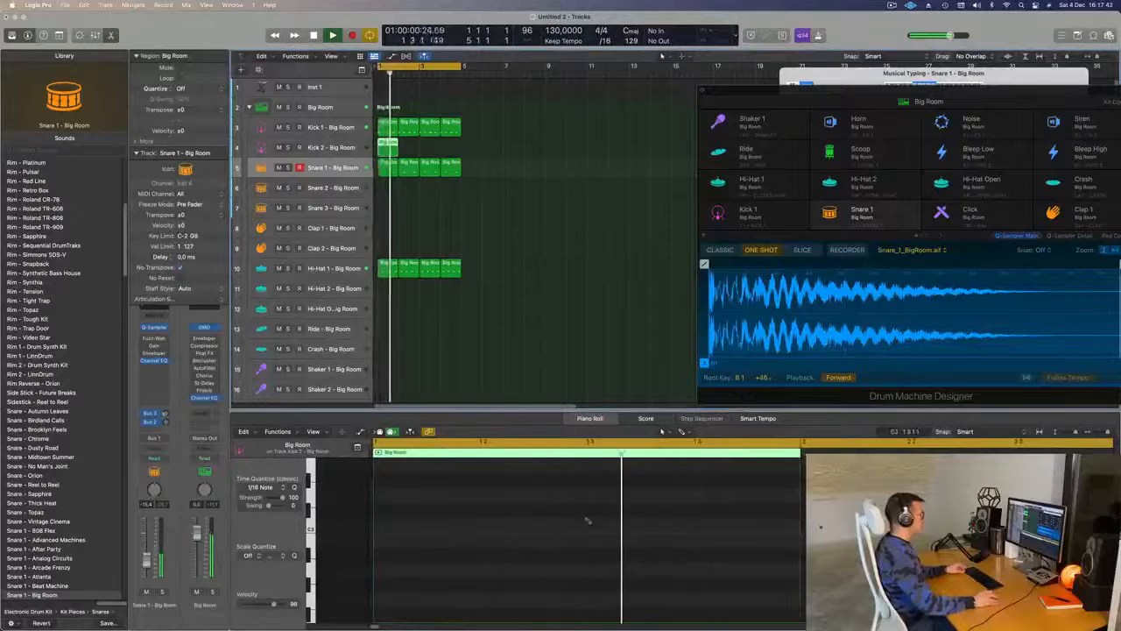
key("space")
key("space")
scroll(405, 519, "down", 3)
left_click_drag(405, 518, 639, 604)
key("Delete")
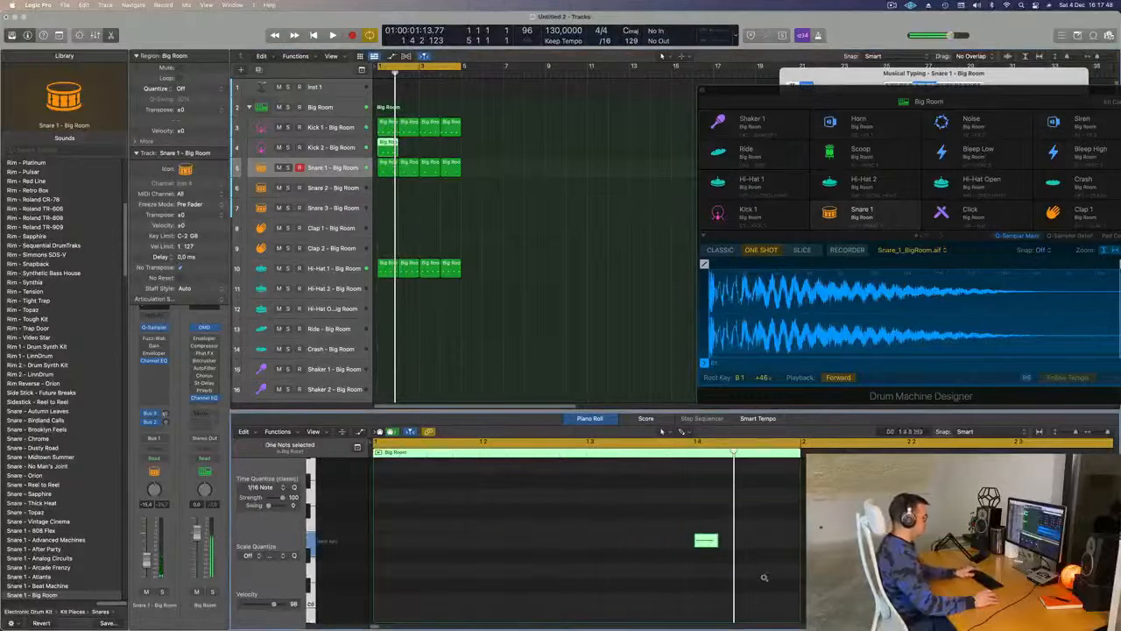
key("space")
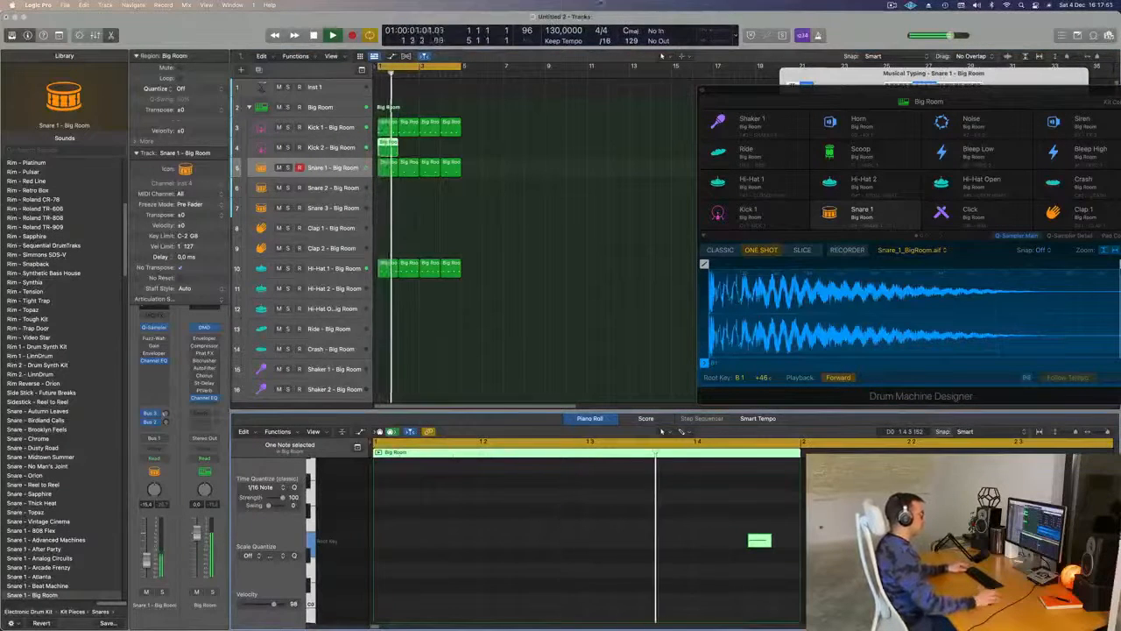
- Repeat the Kick 2 region to fill bars 1 to 4 and set the Kick 2 volume to about -10.8 dB
left_click(331, 128)
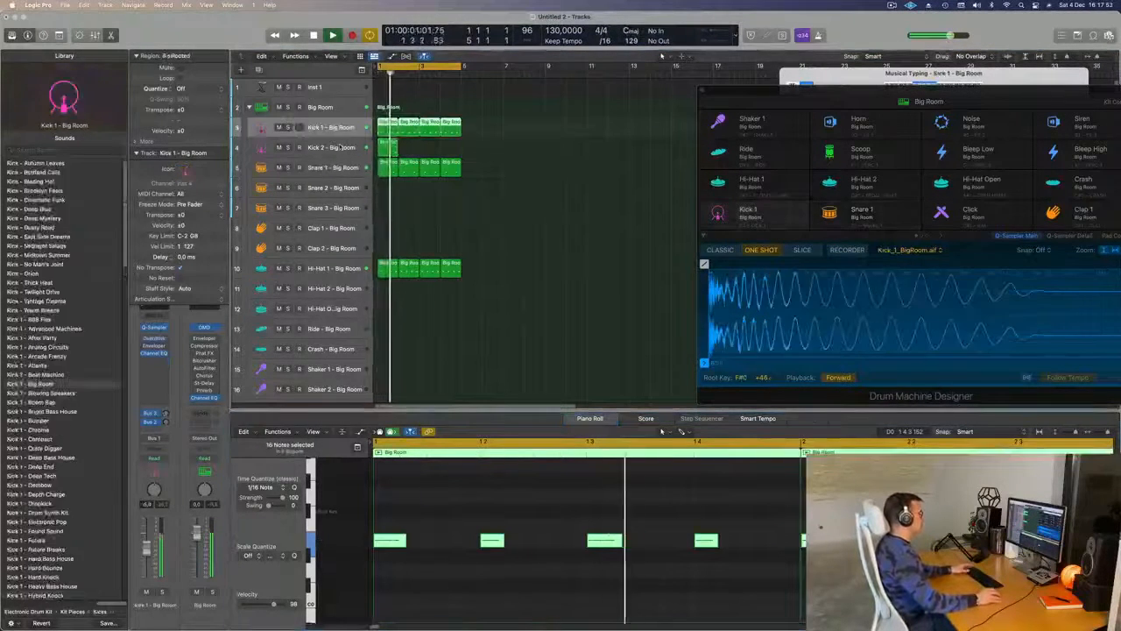
left_click(331, 147)
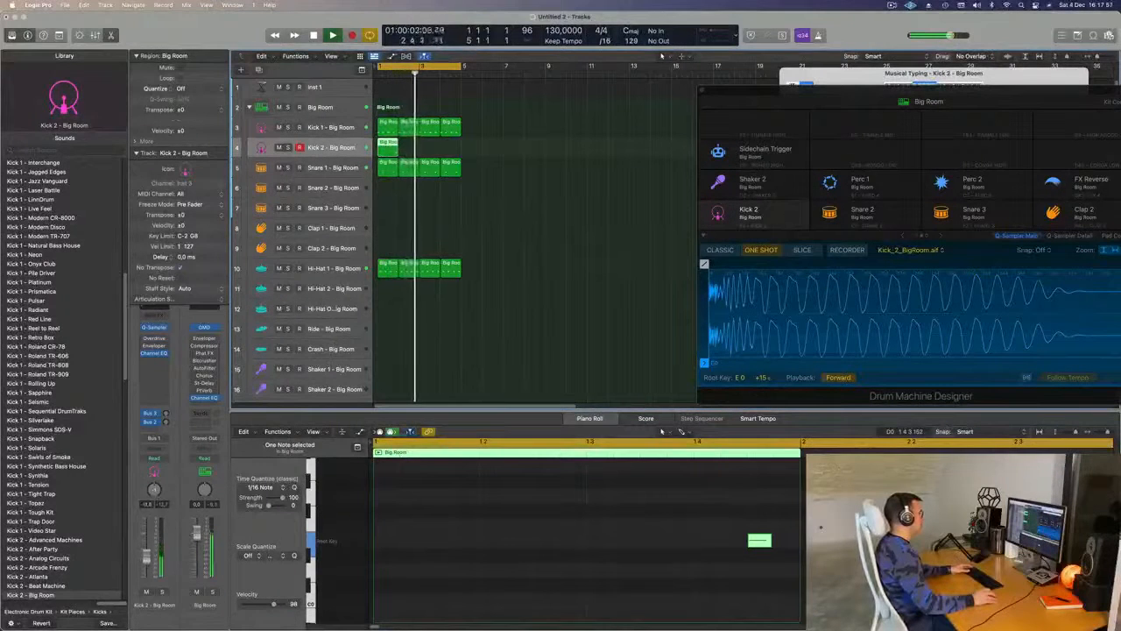
left_click(393, 149)
key("super+r")
key("super+r")
left_click(343, 145)
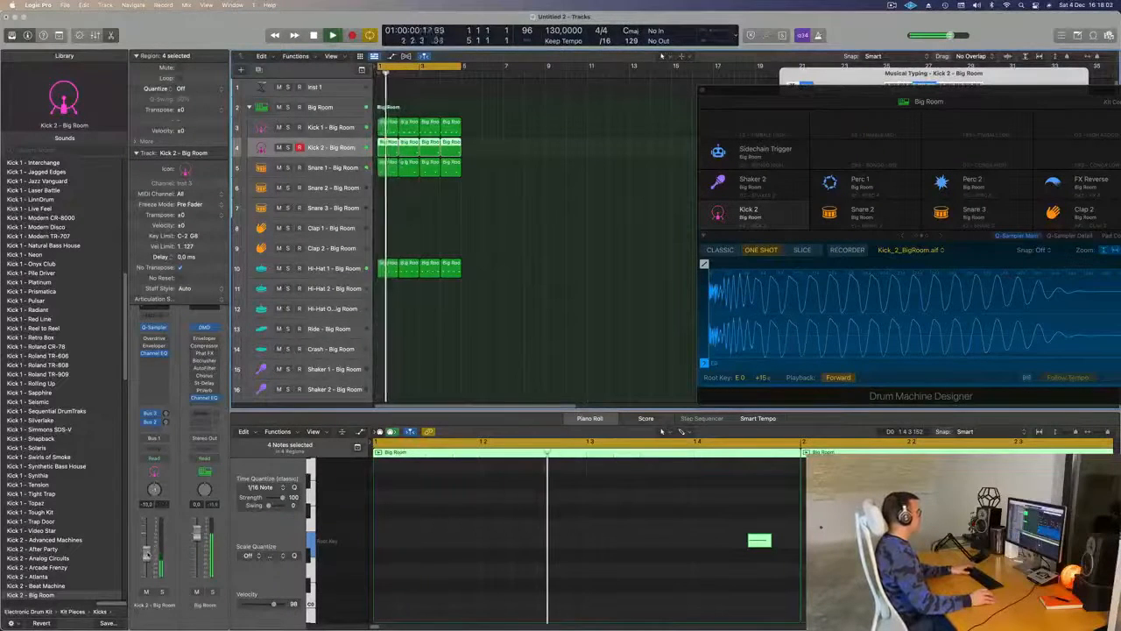
- Move the first Kick 1 region to bar 1 of the Clap 1 track and delete all but its first note
scroll(570, 290, "up", 1)
scroll(555, 286, "down", 3)
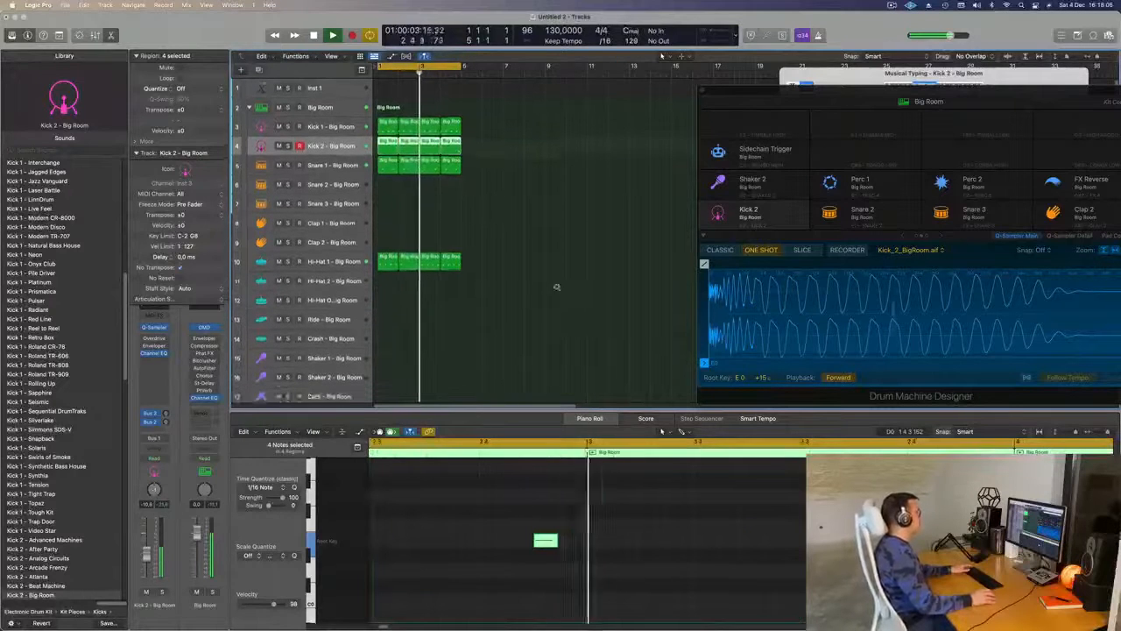
left_click(544, 232)
scroll(561, 230, "down", 1)
left_click_drag(388, 105, 388, 207)
key("space")
left_click_drag(459, 517, 773, 585)
key("Delete")
left_click_drag(554, 511, 366, 573)
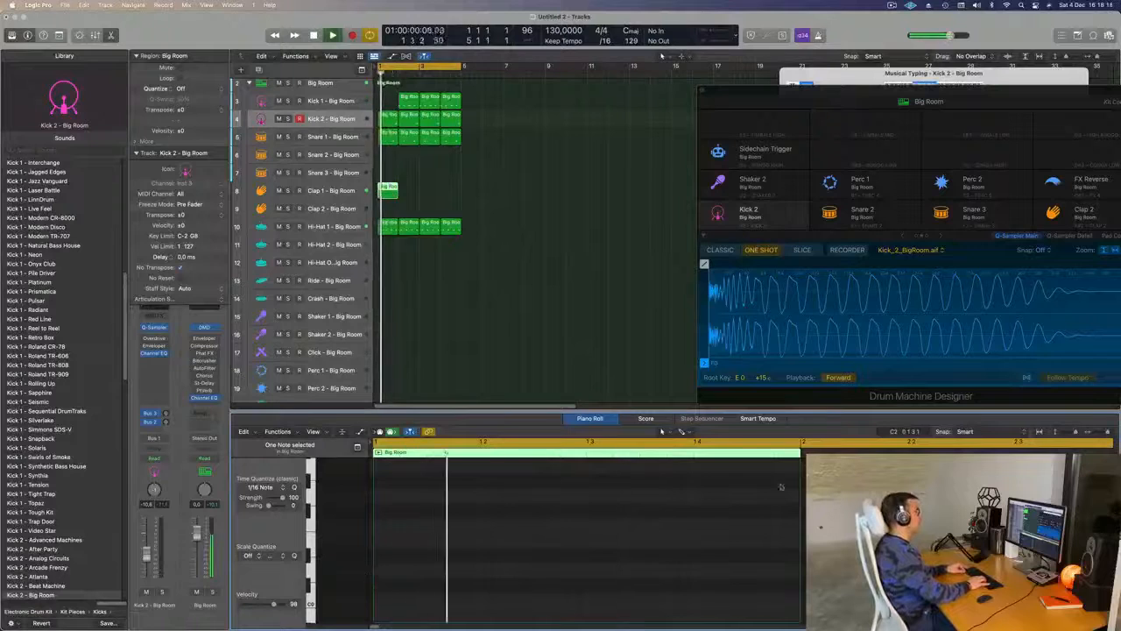
- Fill the empty first bar of the Kick 1 track with its kick region again and play the loop
key("space")
mouse_move(410, 103)
left_mouse_down()
mouse_move(388, 102)
mouse_move(410, 104)
left_mouse_up()
key("space")
key("space")
- Audition the Clap 1 region in the loop and examine the Clap 1 channel's delay send
left_click(387, 189)
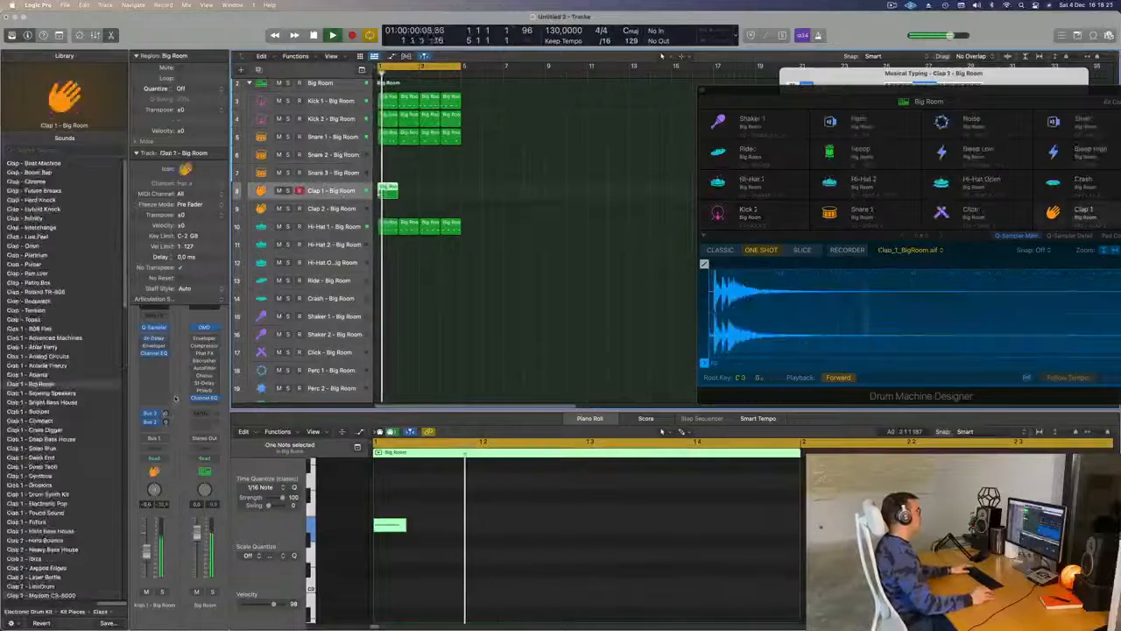
key("space")
key("space")
key("space")
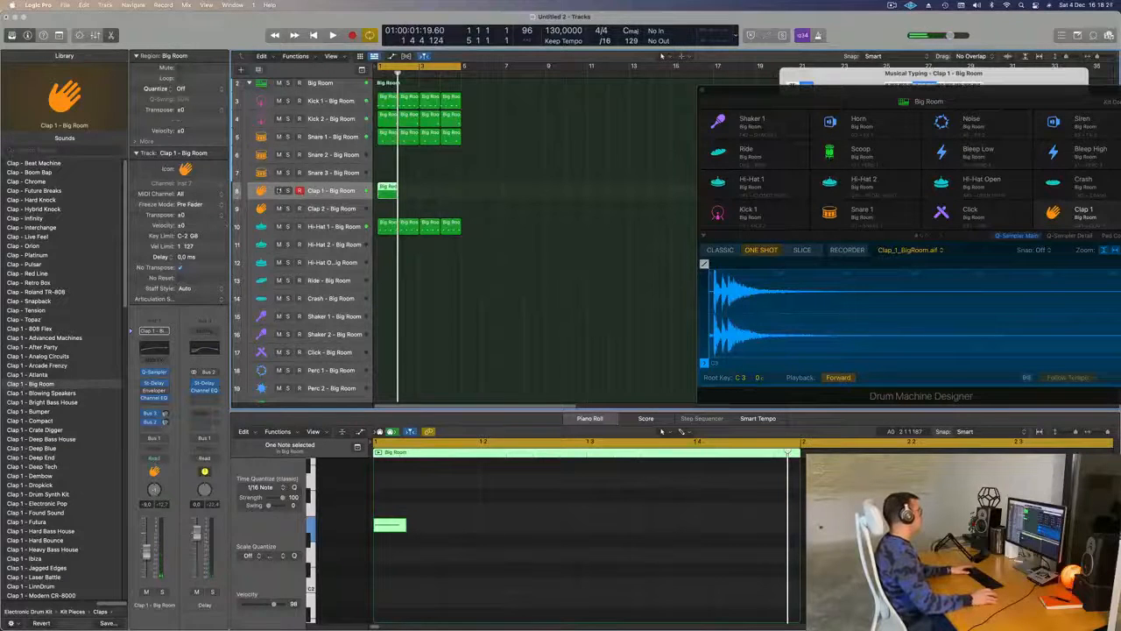
scroll(444, 194, "up", 1)
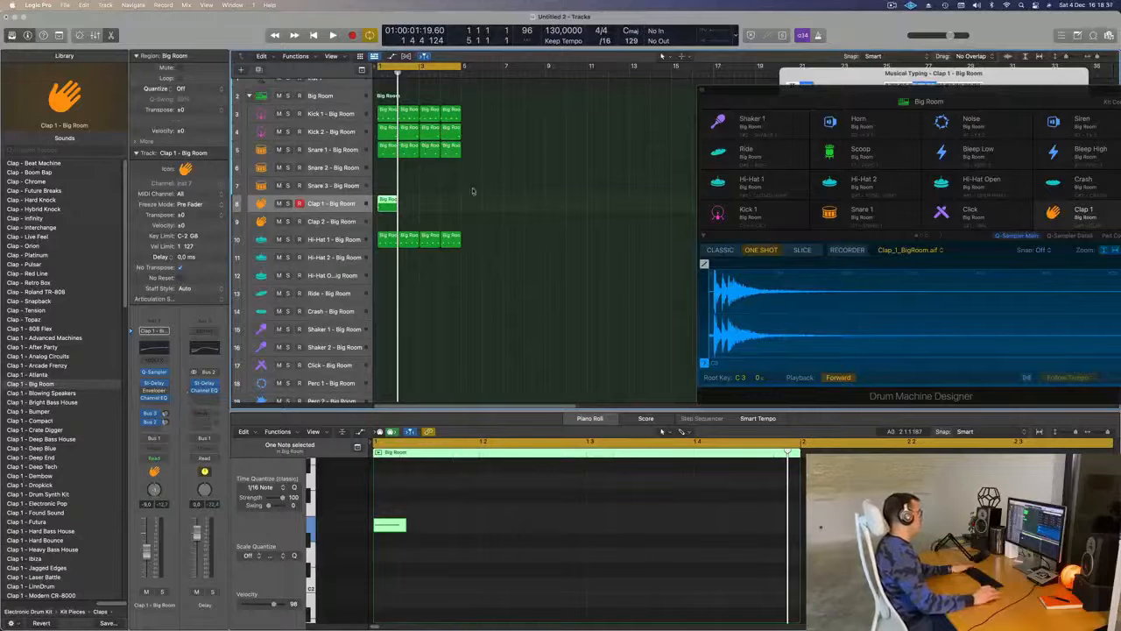
- Copy the one-note Clap 1 region to bar 3 and audition the full drum loop
key("space")
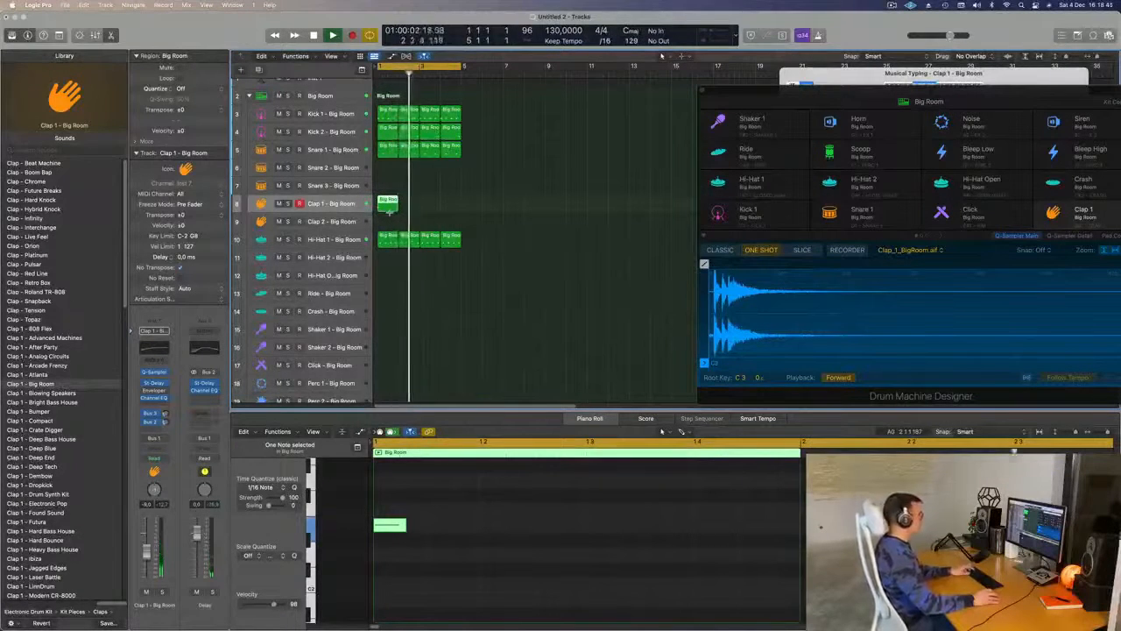
left_click_drag(405, 211, 430, 203)
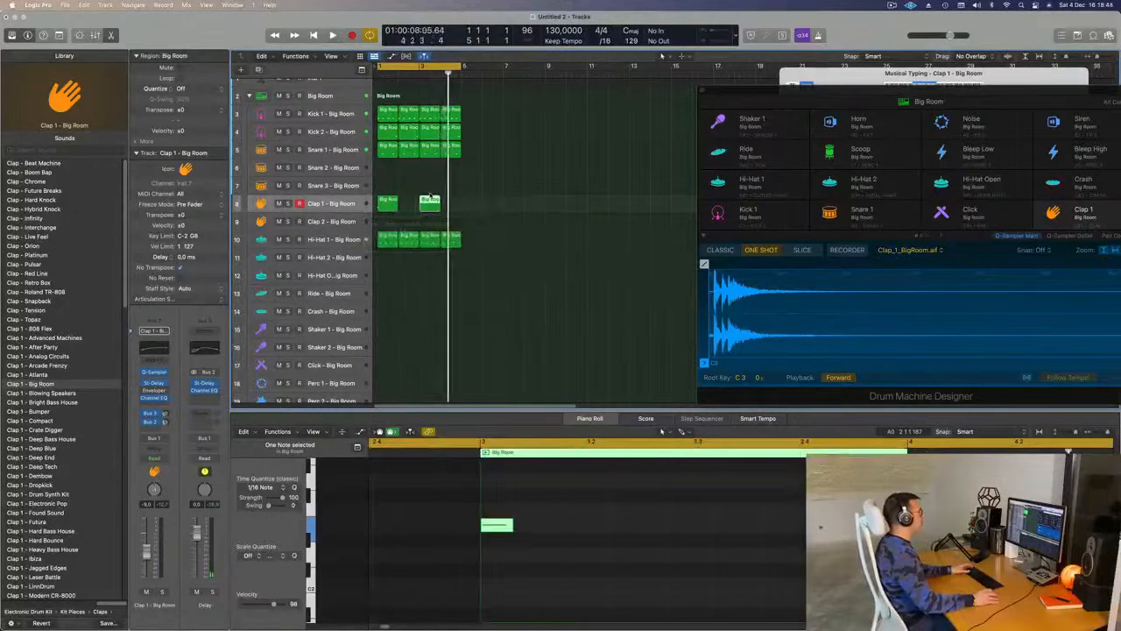
key("space")
left_click(478, 206)
key("space")
key("space")
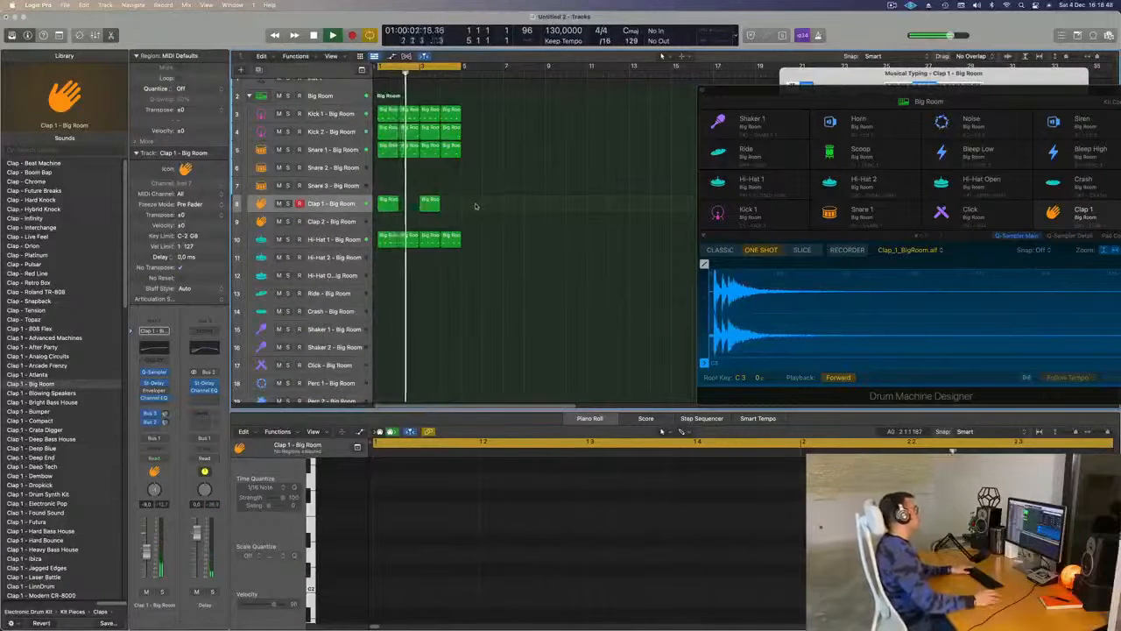
- Copy the first Clap 1 region to bar 2 of the Perc 1 track and give it two notes around beat 2
key("space")
key("space")
key("space")
scroll(537, 197, "down", 1)
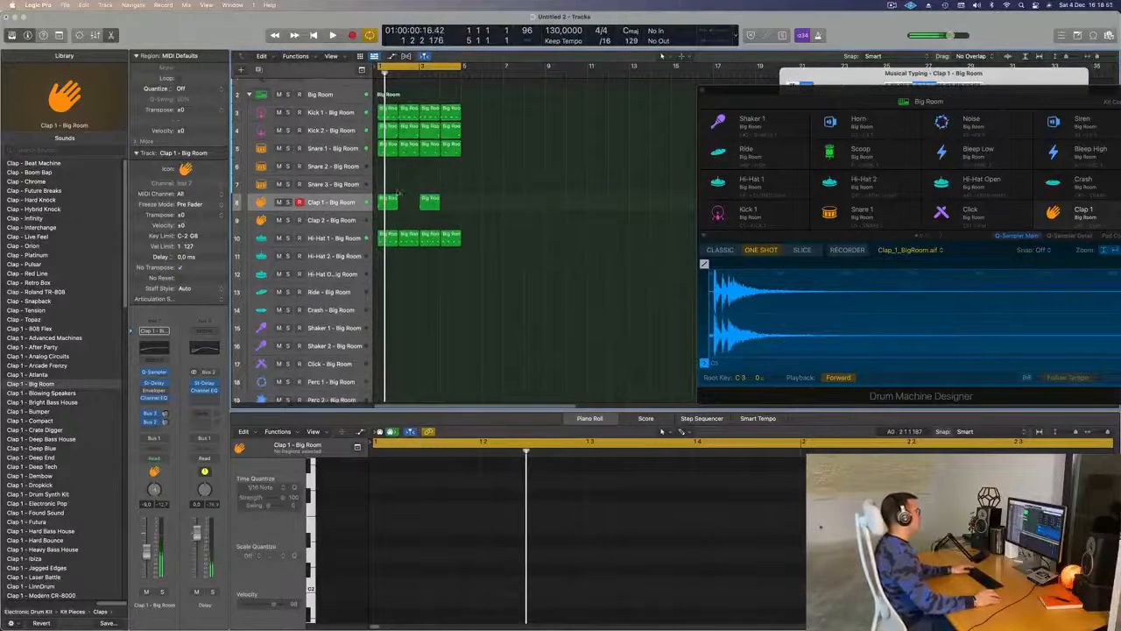
left_click_drag(397, 196, 410, 336)
scroll(756, 528, "down", 5)
left_click_drag(710, 503, 723, 530)
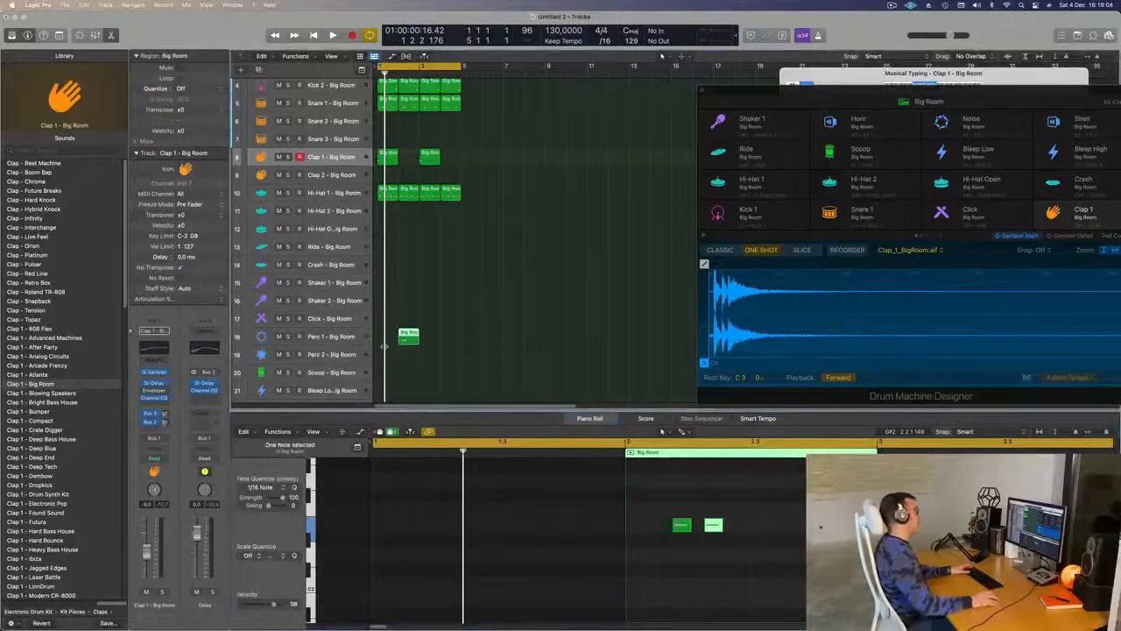
- Audition the loop and copy the two-note Perc 1 region from bar 2 to bar 4
key("space")
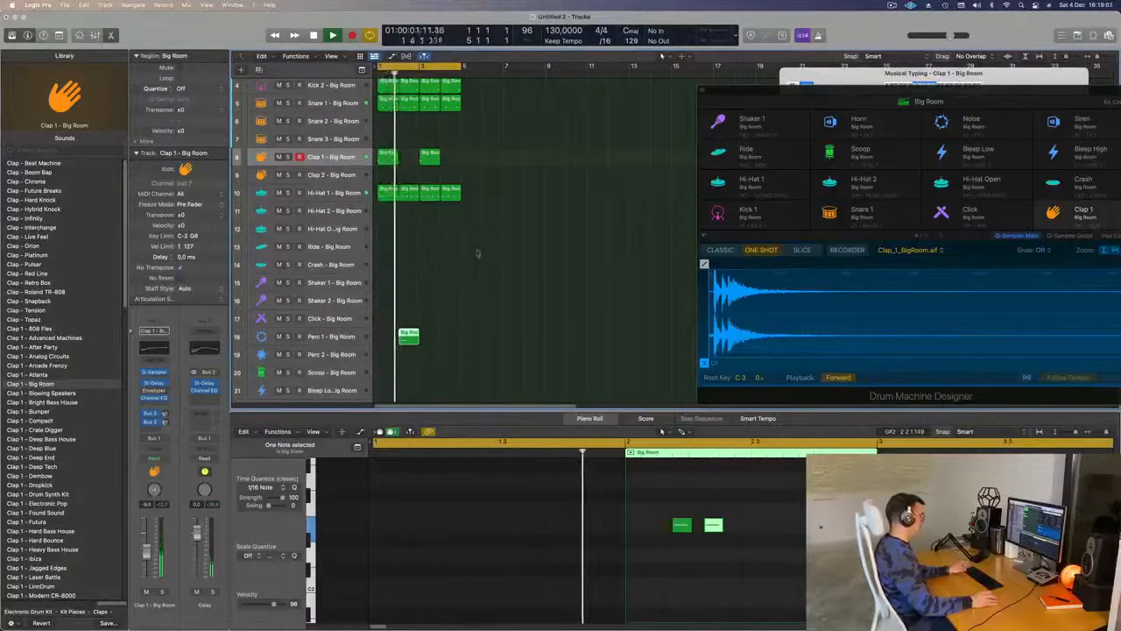
key("space")
mouse_move(452, 323)
left_mouse_down()
mouse_move(407, 345)
mouse_move(451, 331)
left_mouse_up()
scroll(452, 324, "down", 3)
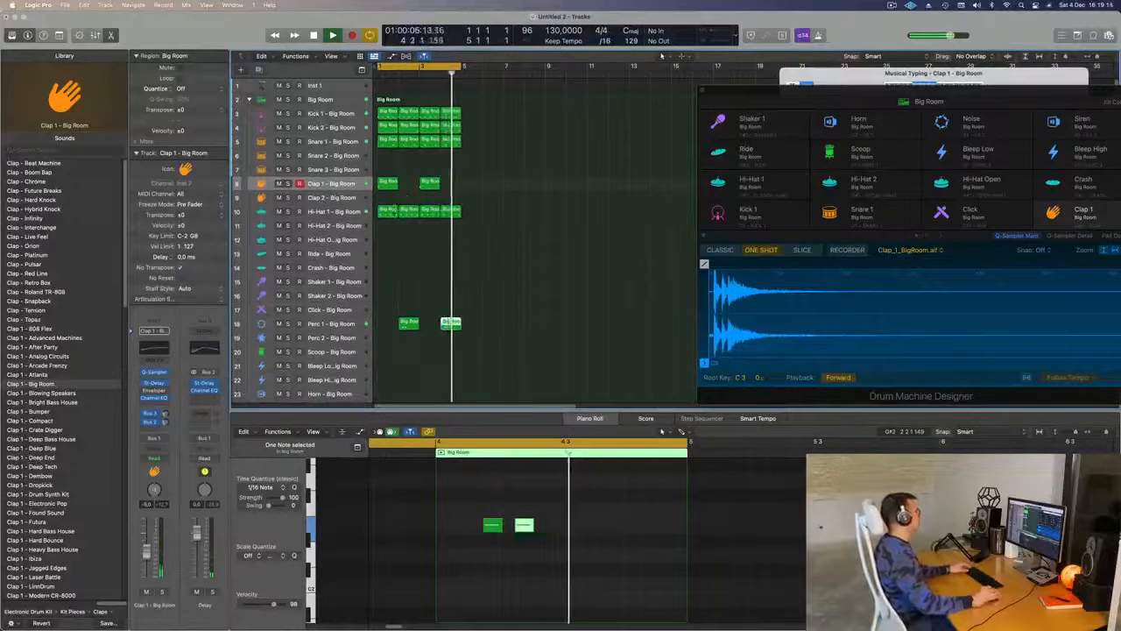
left_click(387, 211)
left_click_drag(386, 211, 391, 323)
key("super+z")
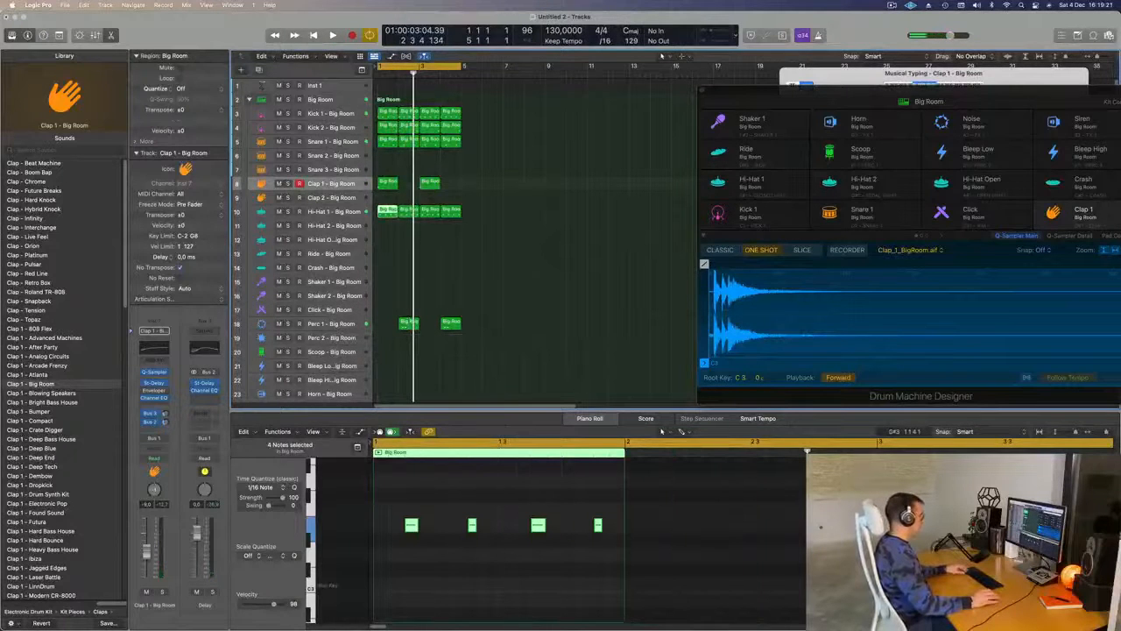
- Copy the first Hi-Hat 1 region to bar 1 of the Shaker 2 track, build its notes into a denser pattern, and play it
left_click_drag(386, 212, 387, 301)
left_click_drag(398, 396, 397, 395)
left_click_drag(395, 480, 696, 604)
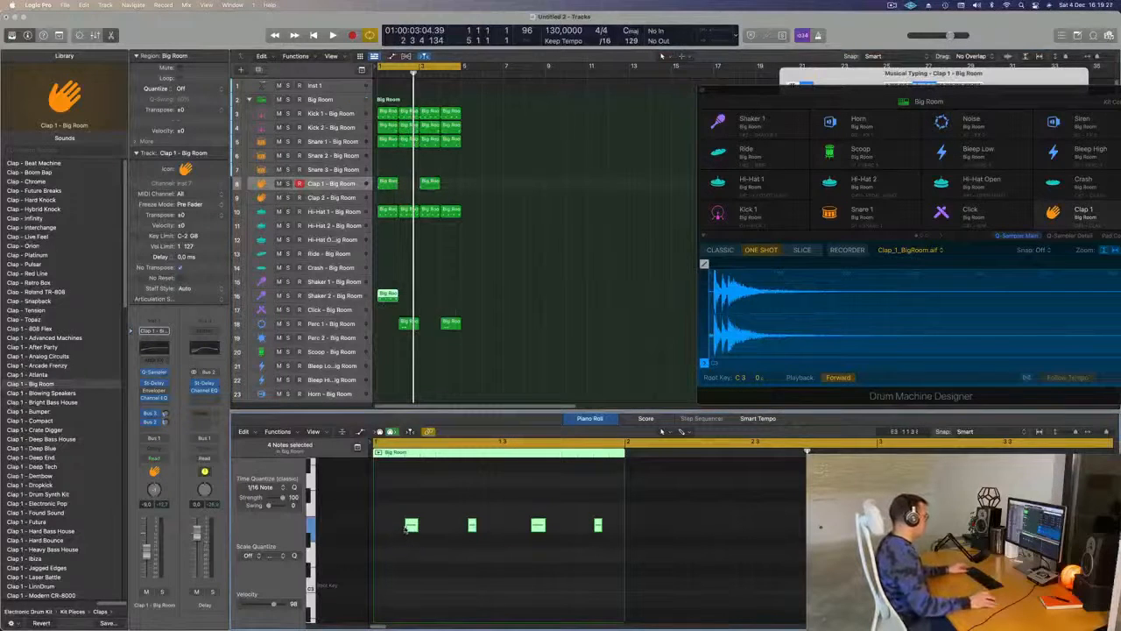
mouse_move(412, 525)
left_mouse_down()
mouse_move(381, 531)
mouse_move(394, 533)
left_mouse_up()
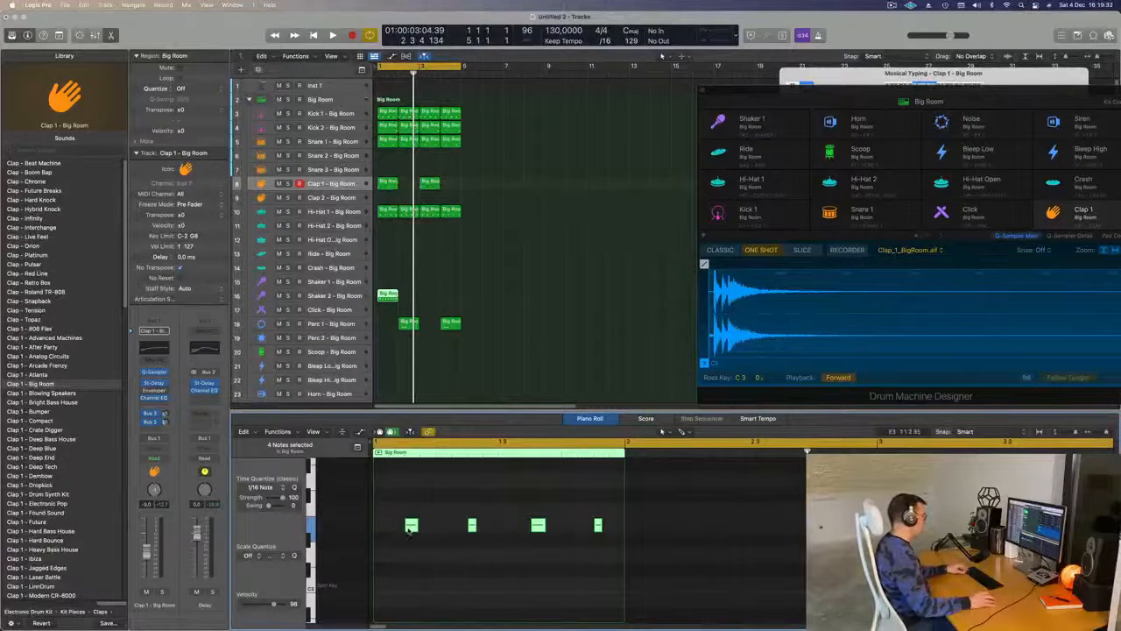
left_click_drag(406, 531, 429, 525)
key("space")
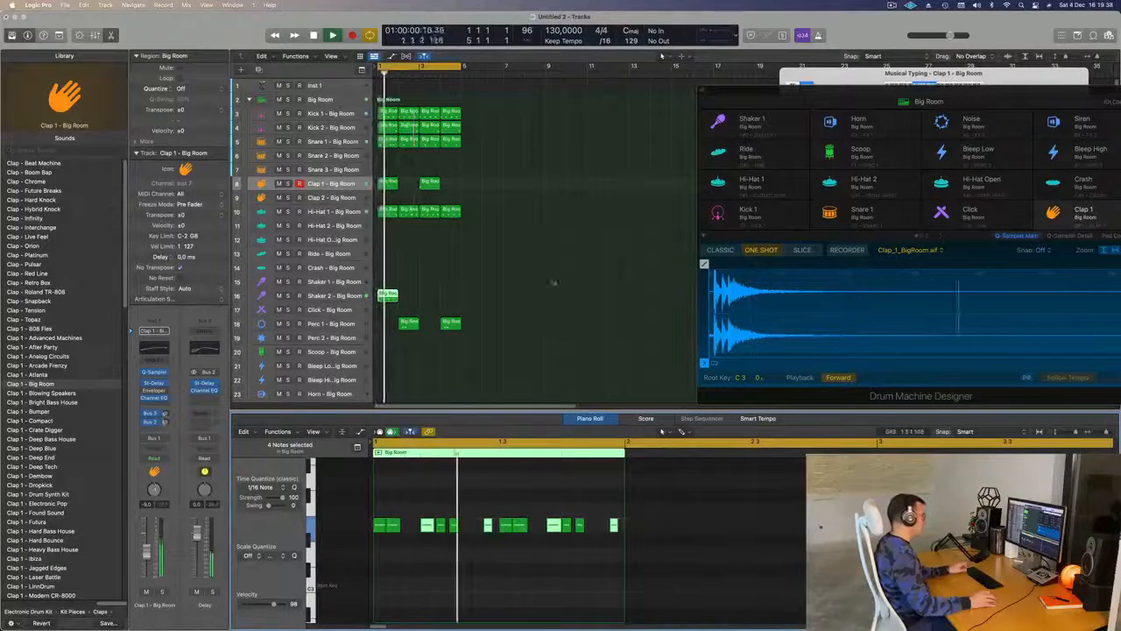
- Repeat the Shaker 2 region three times to fill bars 2 to 4 and play the loop from the start
left_click(340, 298)
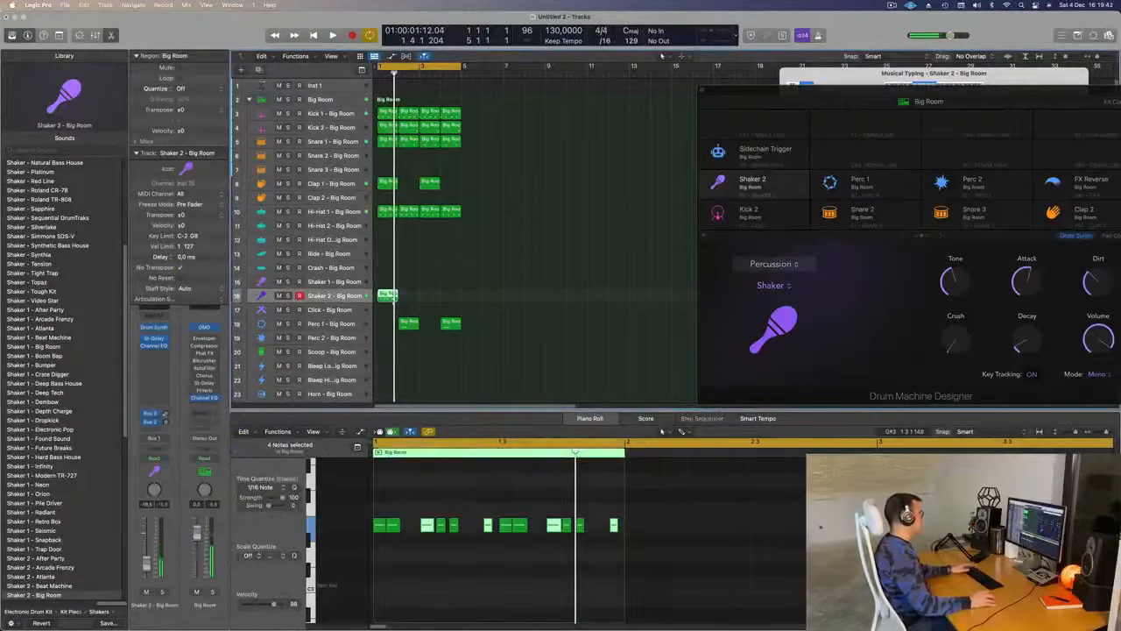
key("super+r")
key("super+r")
key("super+r")
key("space")
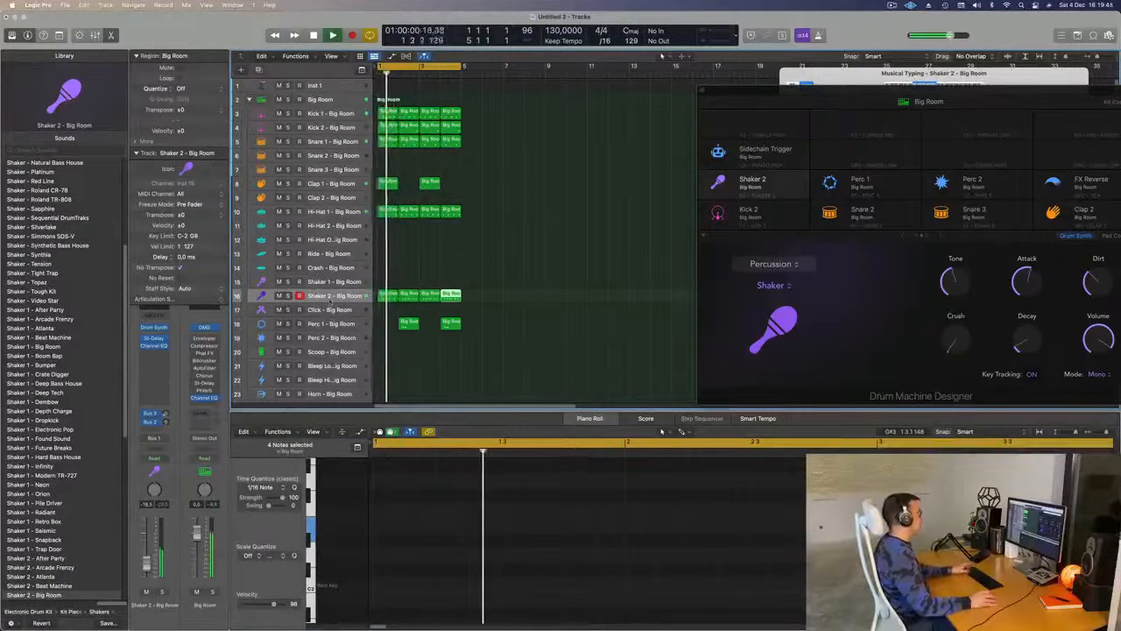
left_click(337, 298)
key("Return")
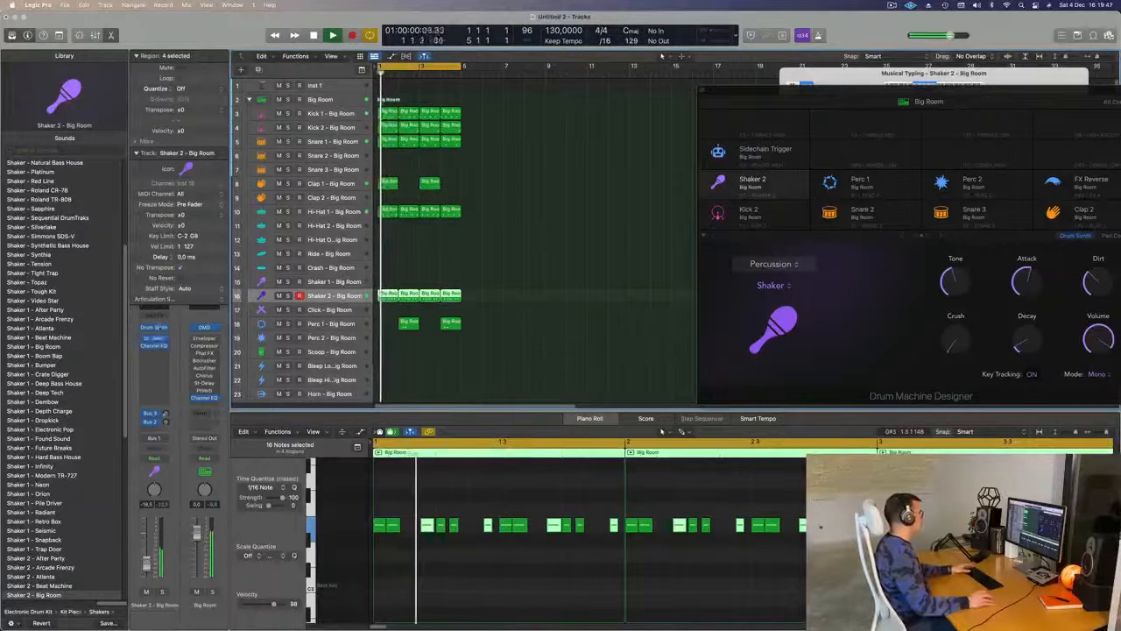
- In Shaker 2's existing Stereo Delay, set the delay times to 8 ms left and 14 ms right, and the right output mix to 100%
left_click(154, 338)
key("space")
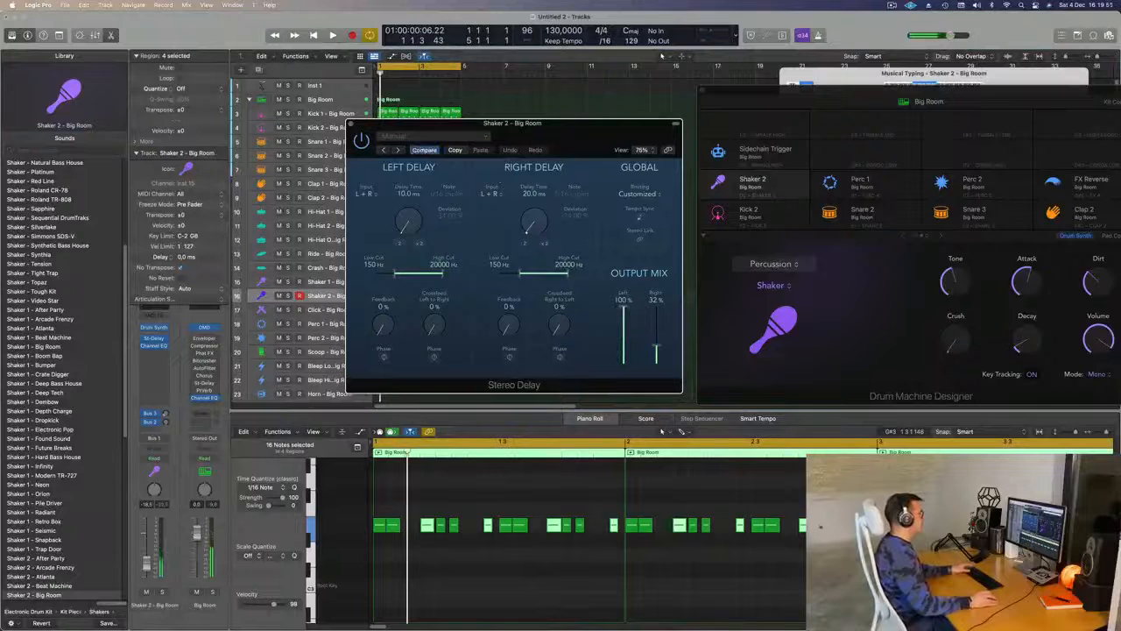
left_click_drag(400, 214, 412, 256)
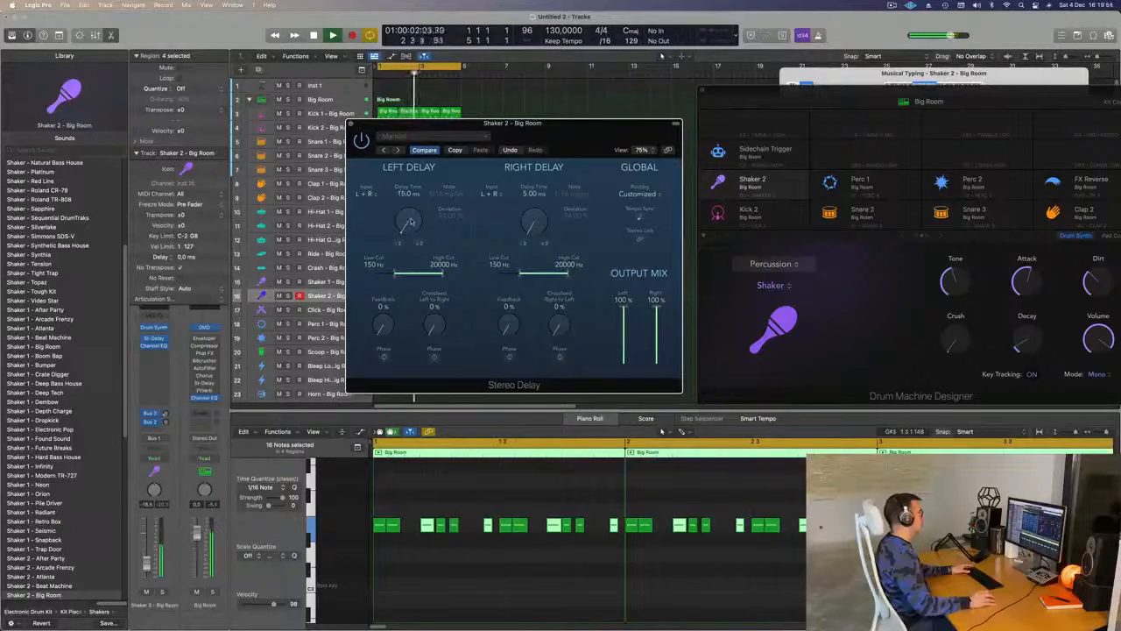
scroll(542, 222, "up", 1)
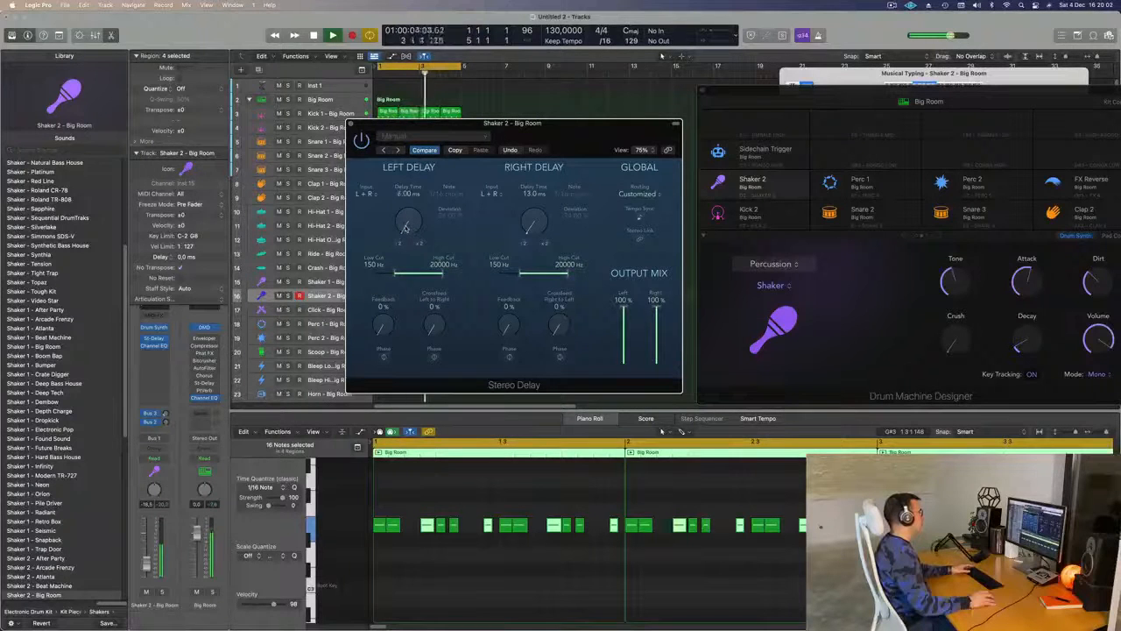
scroll(406, 228, "up", 1)
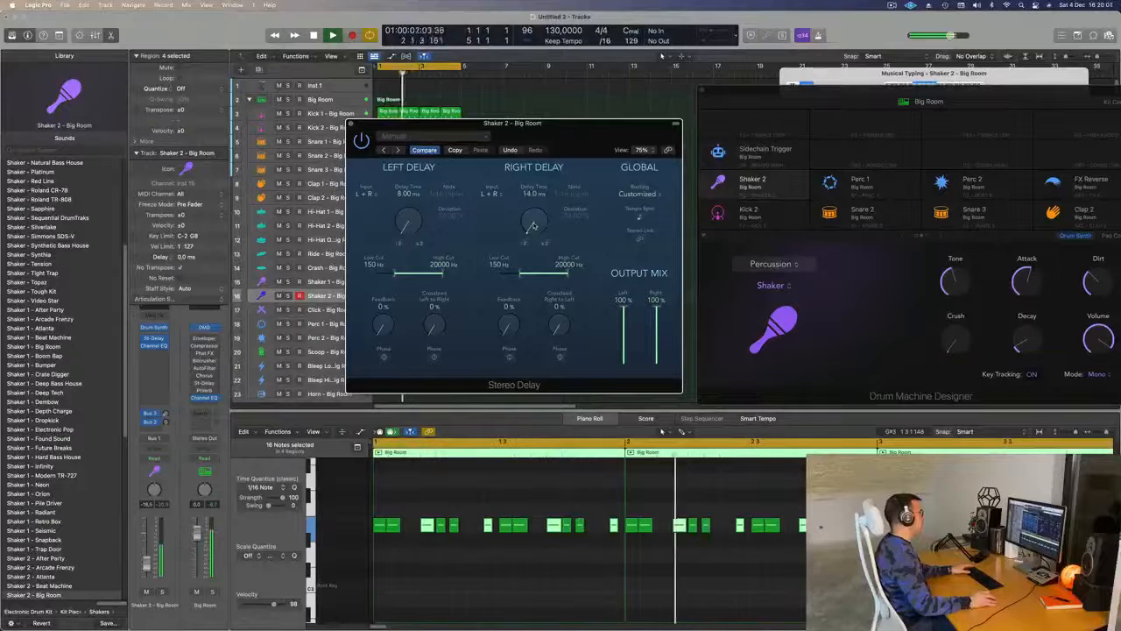
- Set the Shaker 2 delay's feedback to 51% left and 30% right, with crossfeed 15% left-to-right and 21% right-to-left, and close it
left_click_drag(575, 124, 365, 121)
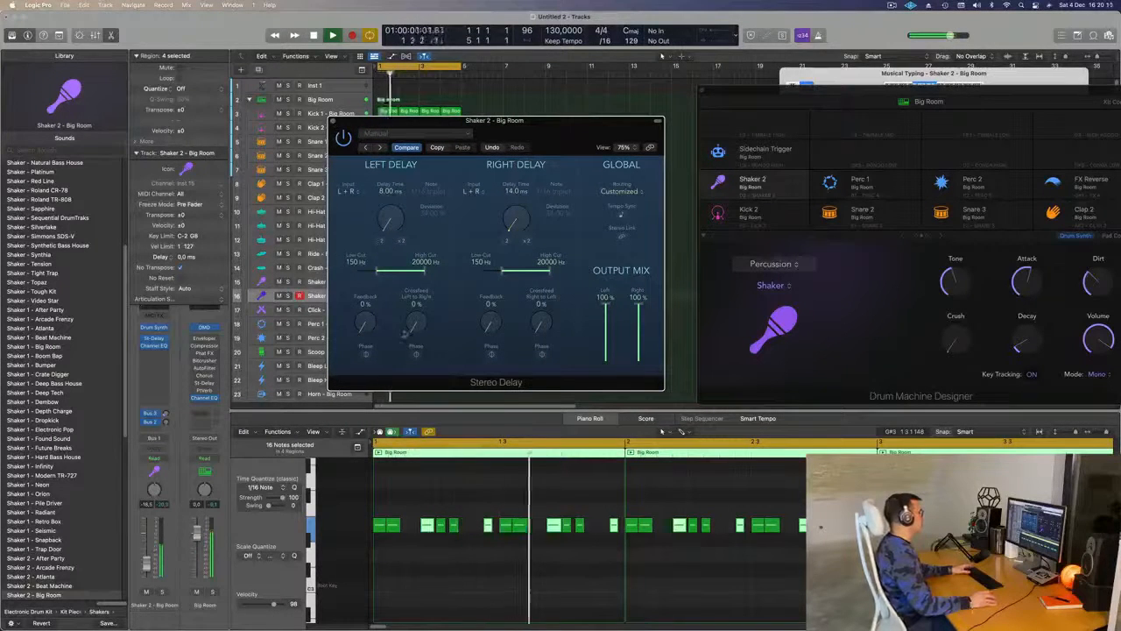
left_click_drag(362, 324, 370, 286)
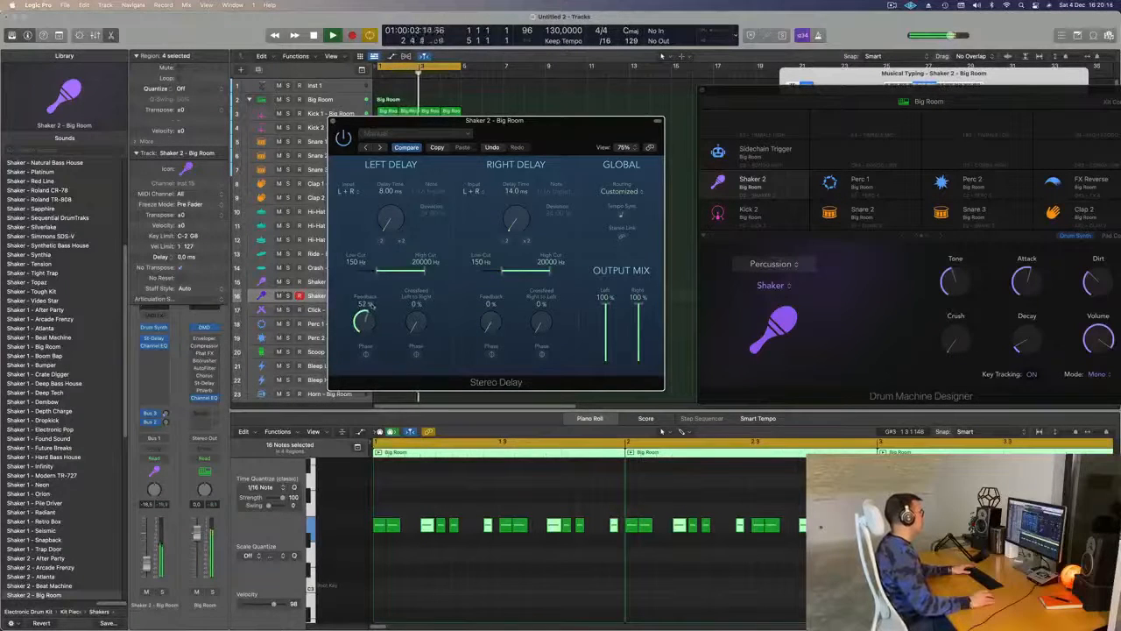
left_click_drag(499, 261, 501, 245)
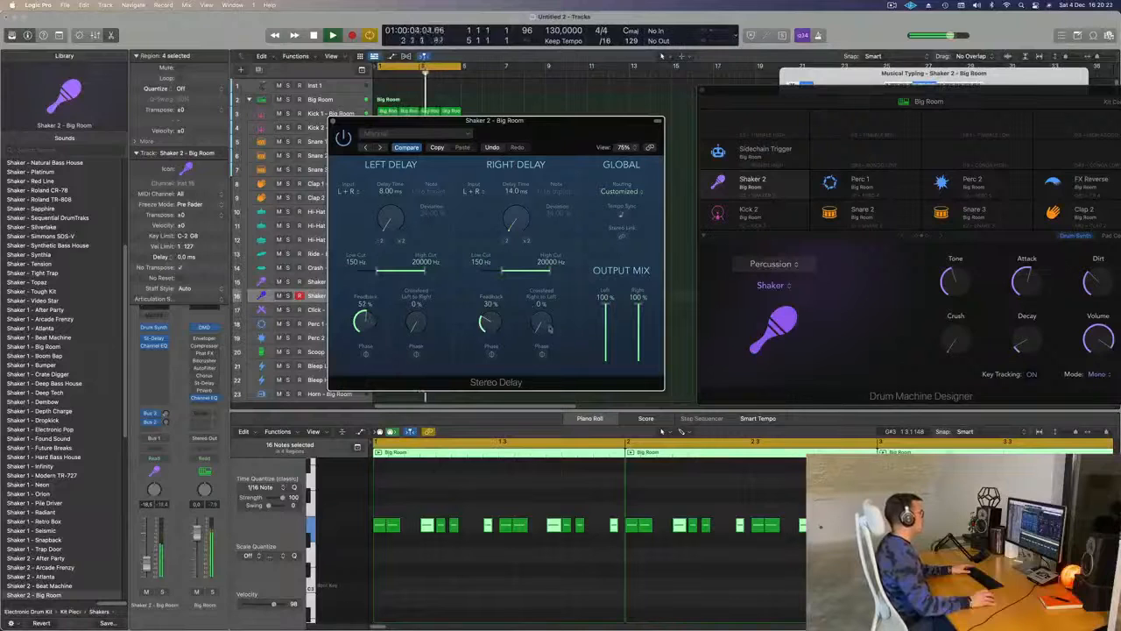
left_click_drag(550, 262, 547, 284)
left_click_drag(417, 319, 430, 248)
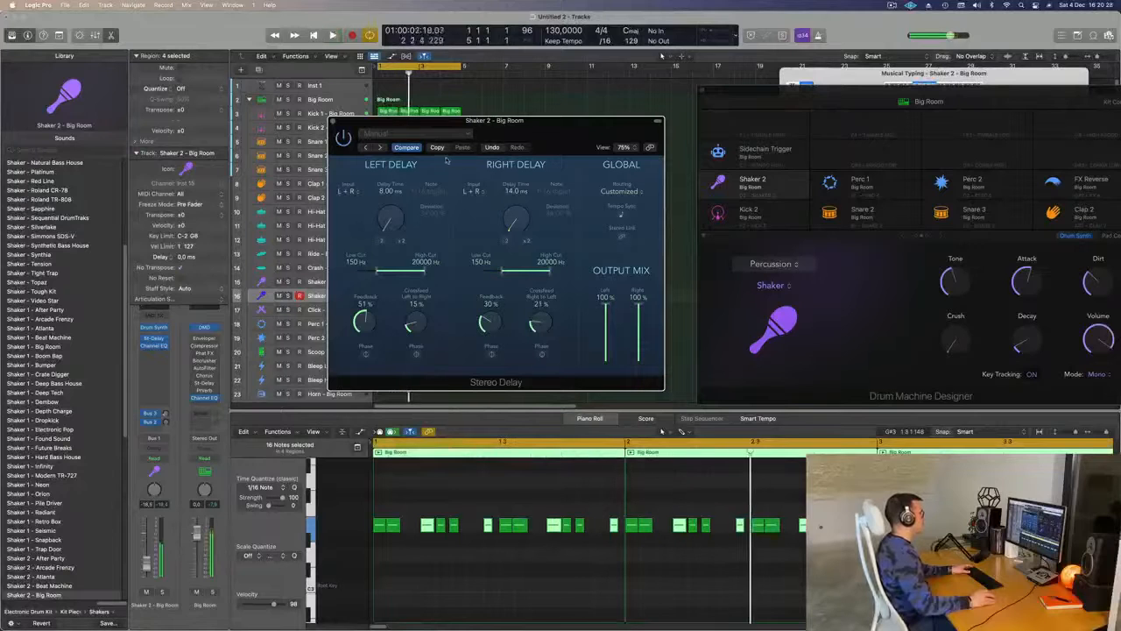
left_click(333, 120)
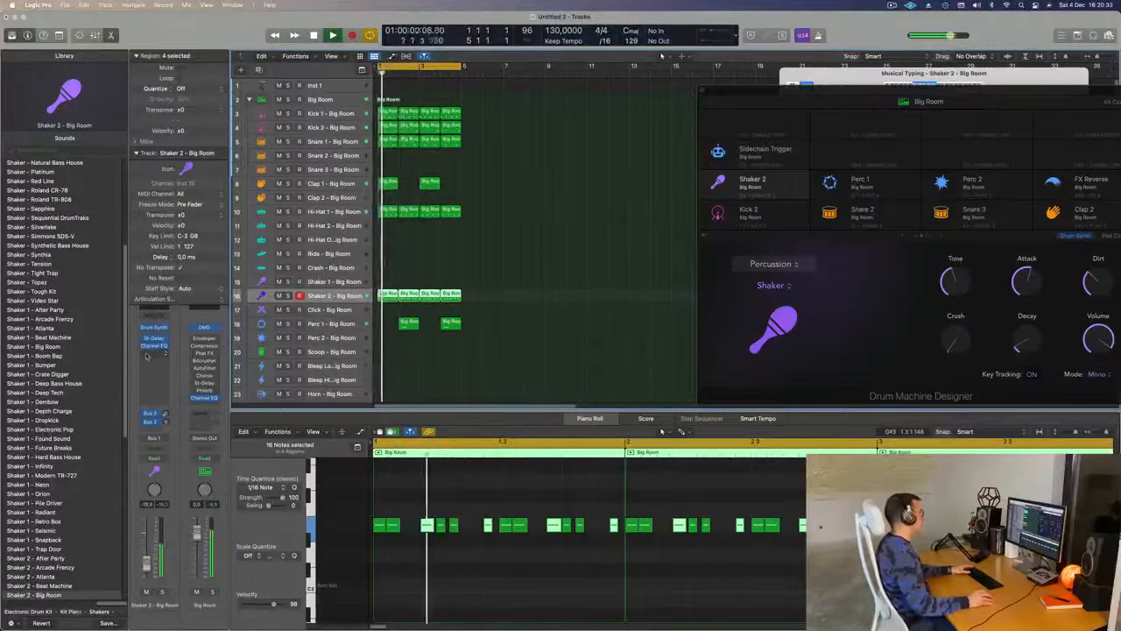
- Insert a stereo Flanger from the Modulation effects on the Shaker 2 channel
left_click(154, 353)
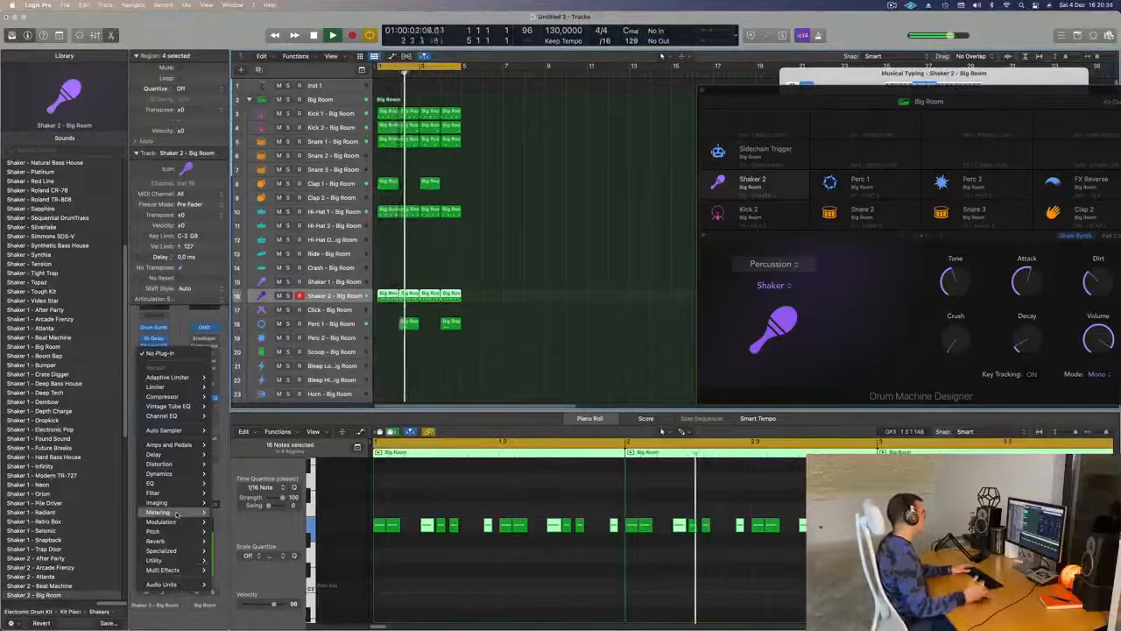
mouse_move(176, 514)
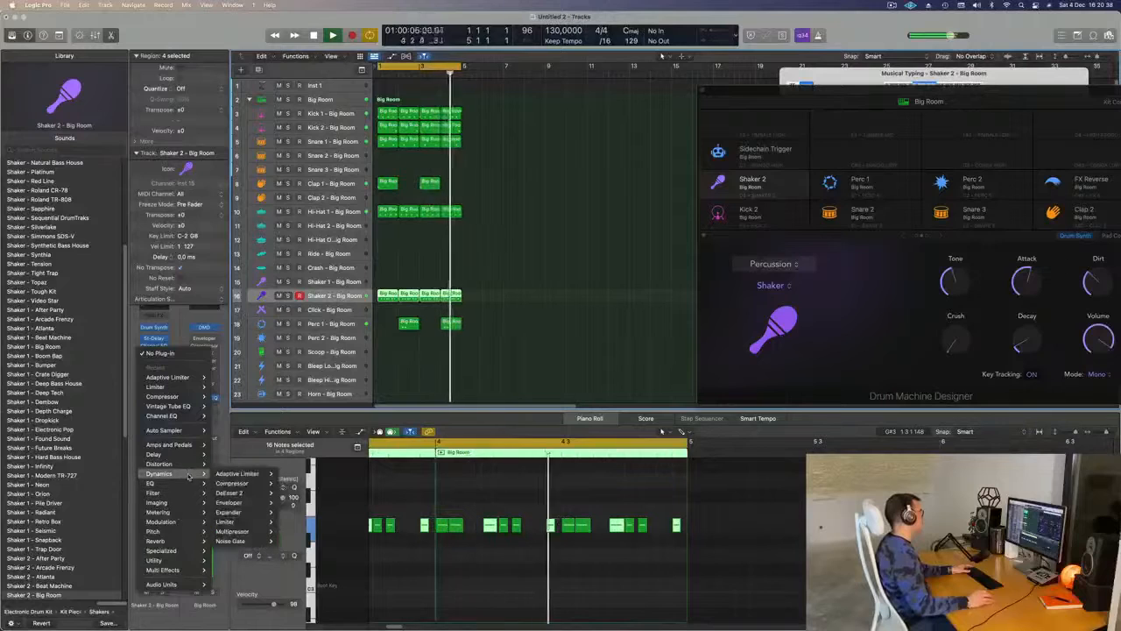
mouse_move(194, 464)
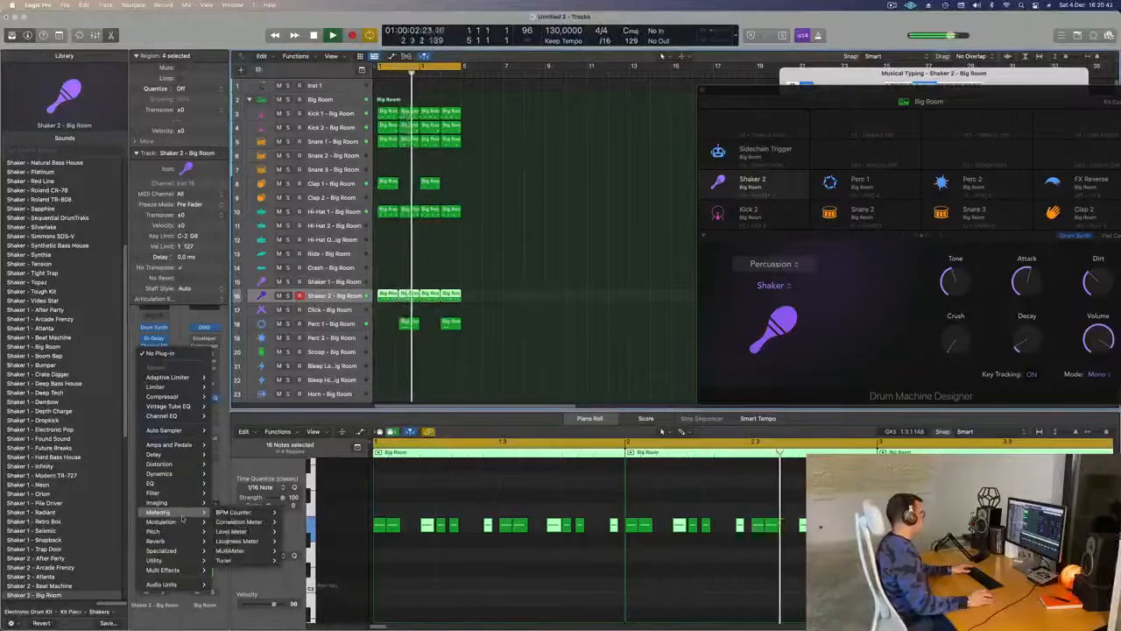
mouse_move(262, 540)
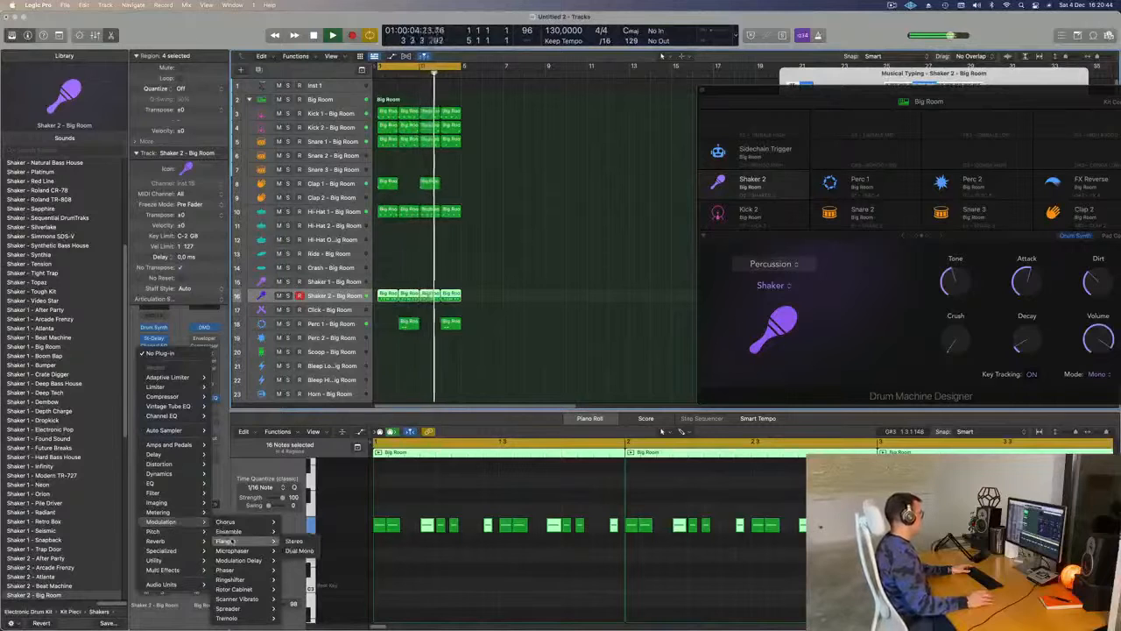
left_click(293, 541)
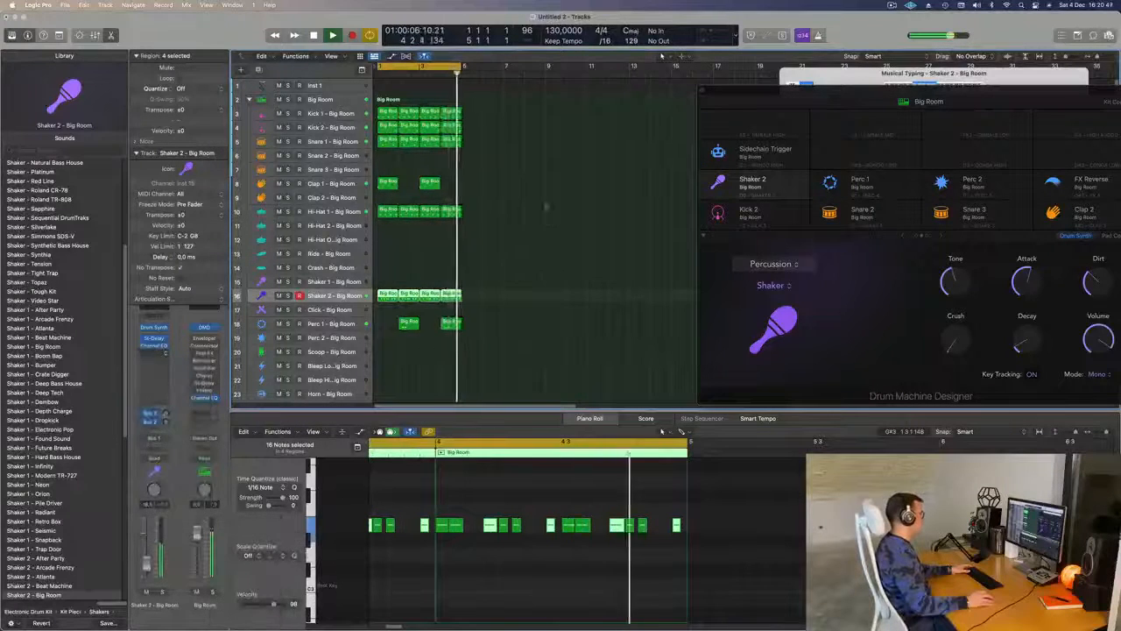
- Try the Flanger presets on Shaker 2, choose High Spheres, close the effect, and replay the loop from the start
left_click(475, 155)
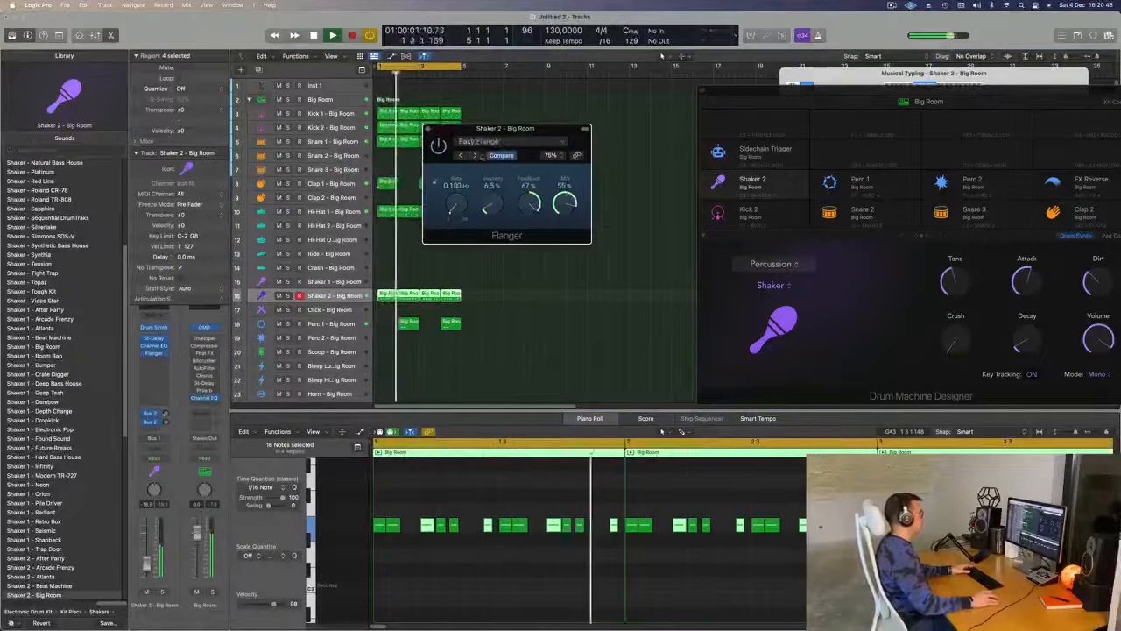
left_click_drag(525, 129, 505, 125)
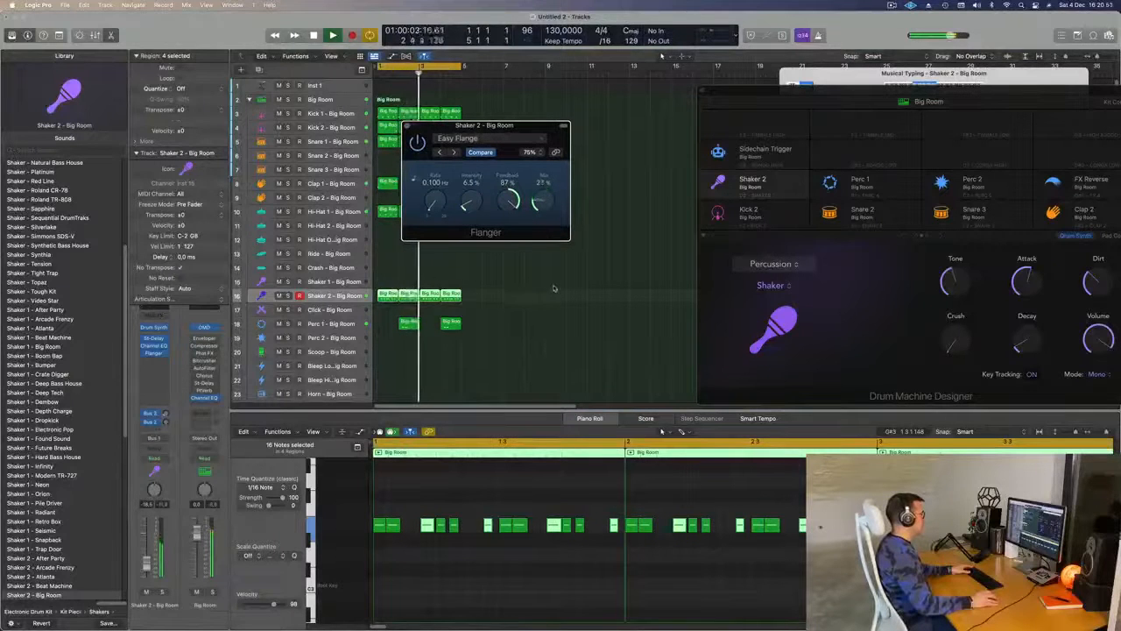
left_click(453, 153)
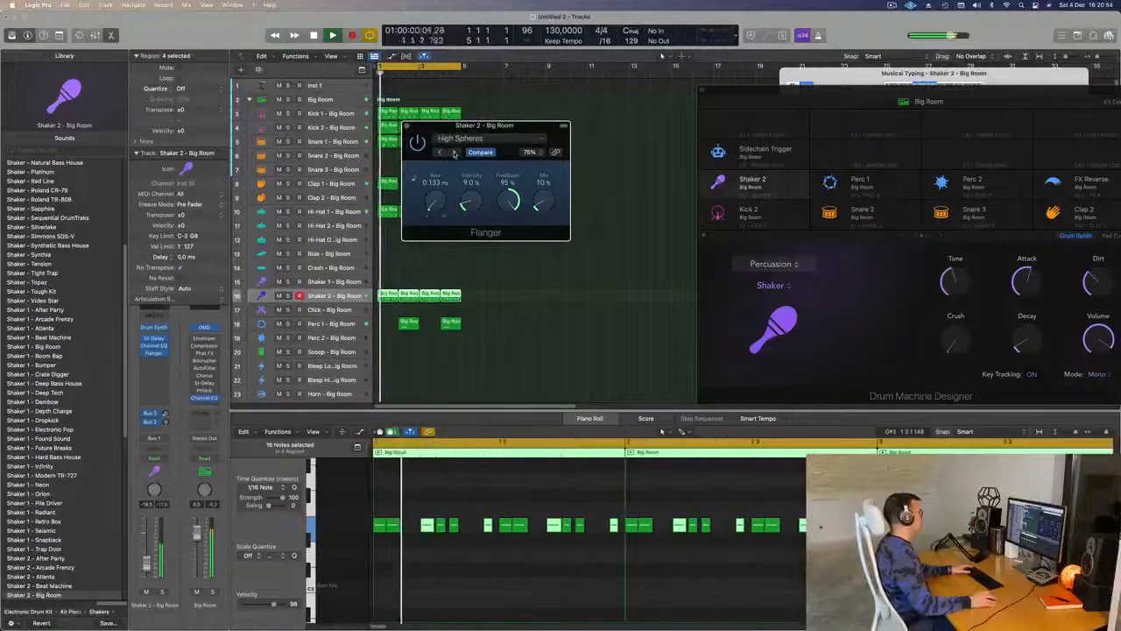
left_click_drag(503, 133, 561, 136)
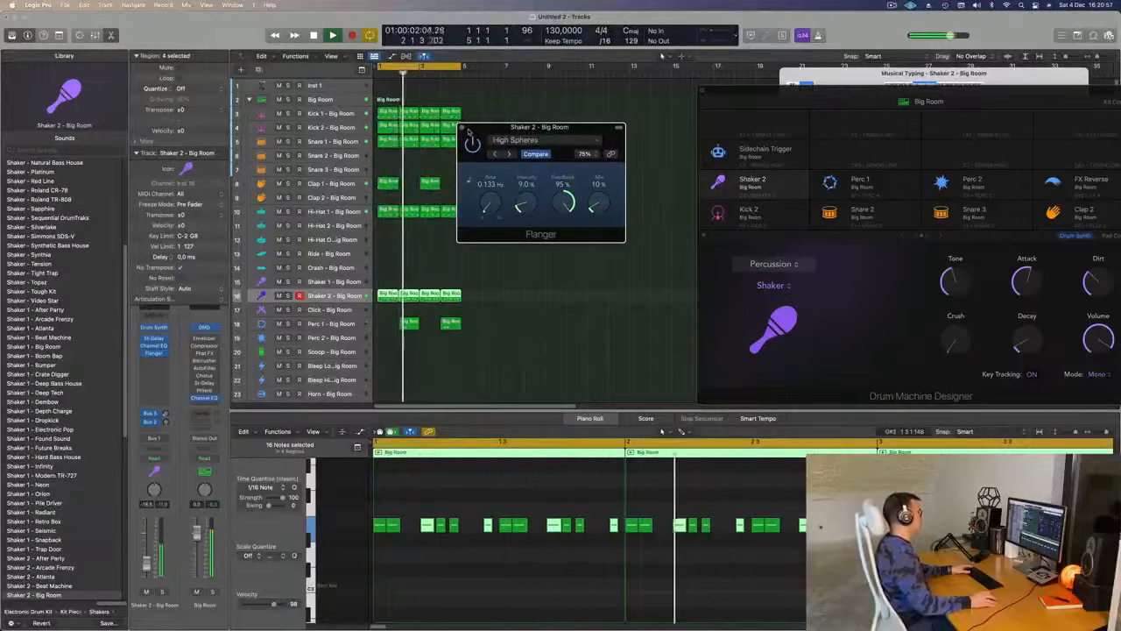
left_click(465, 128)
key("Return")
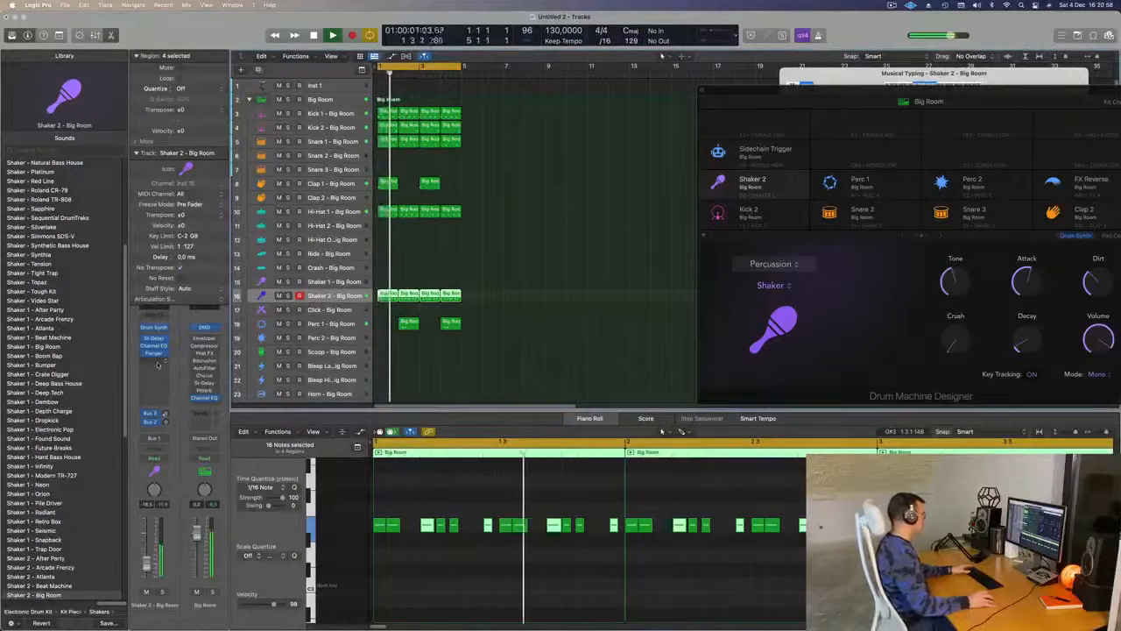
- Insert a second Stereo Delay in stereo on the Shaker 2 channel, ahead of the Flanger, with its Factory Default settings
left_click(154, 362)
mouse_move(175, 531)
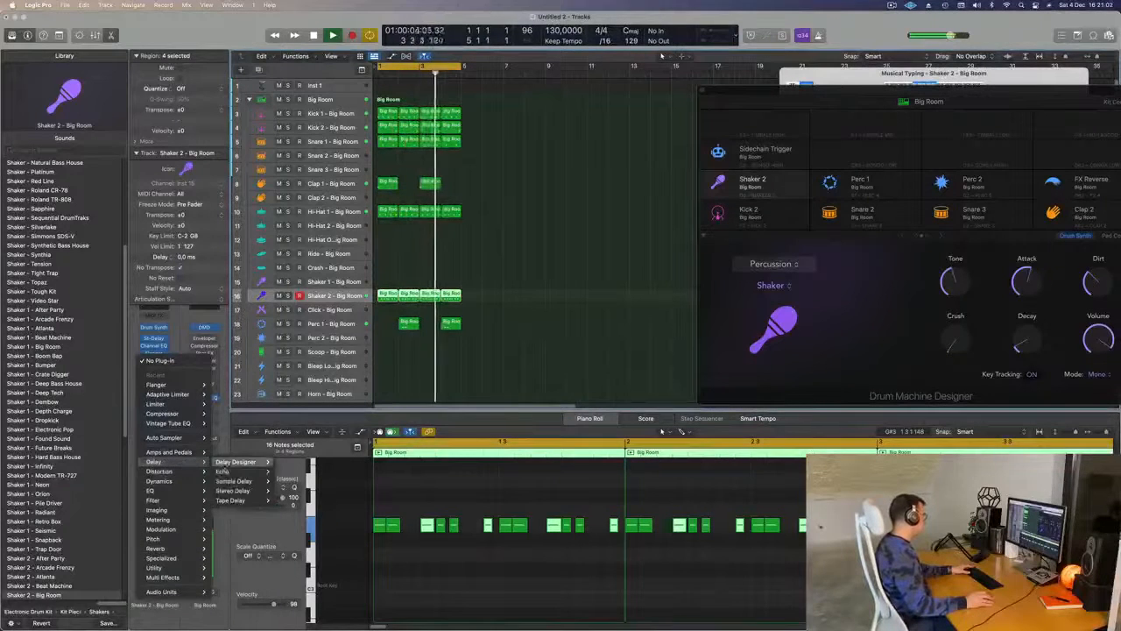
mouse_move(233, 491)
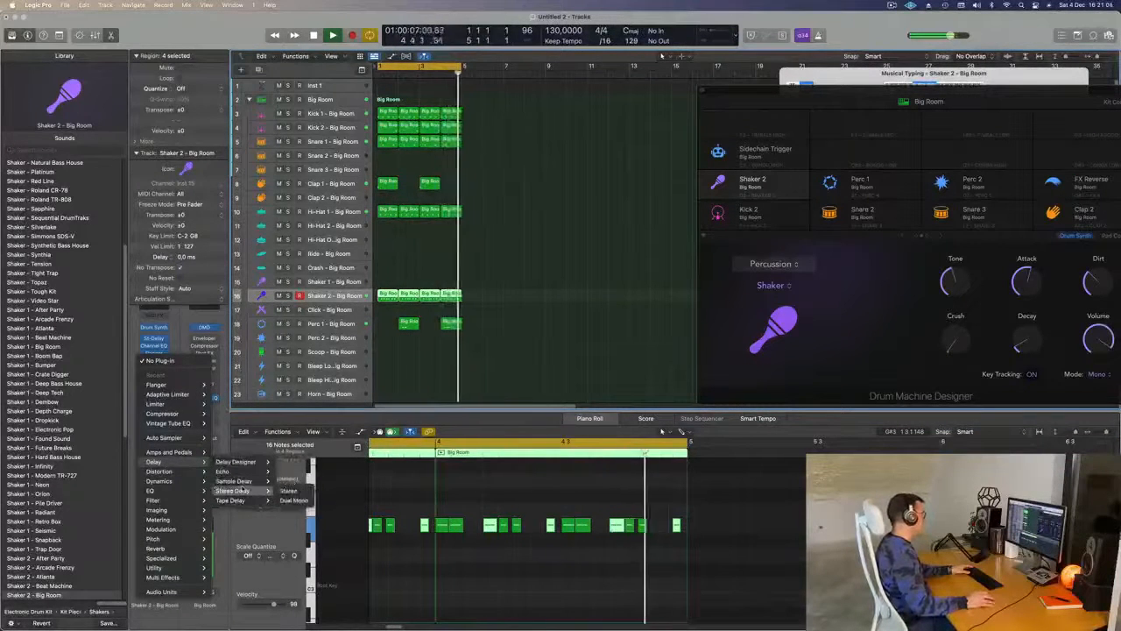
left_click(288, 490)
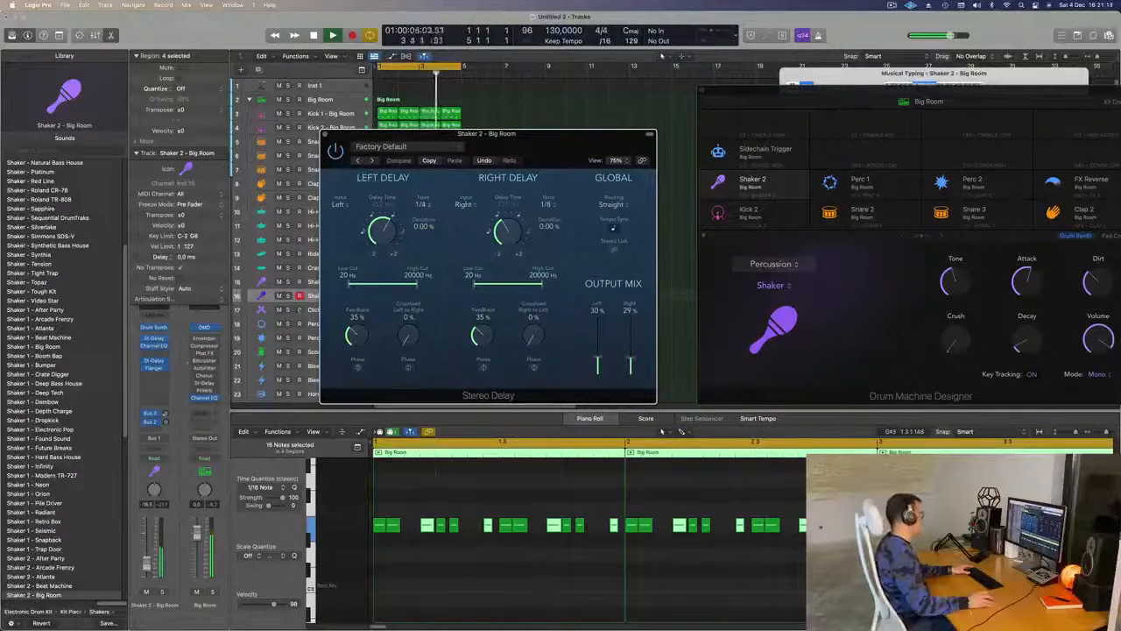
left_click_drag(549, 137, 537, 130)
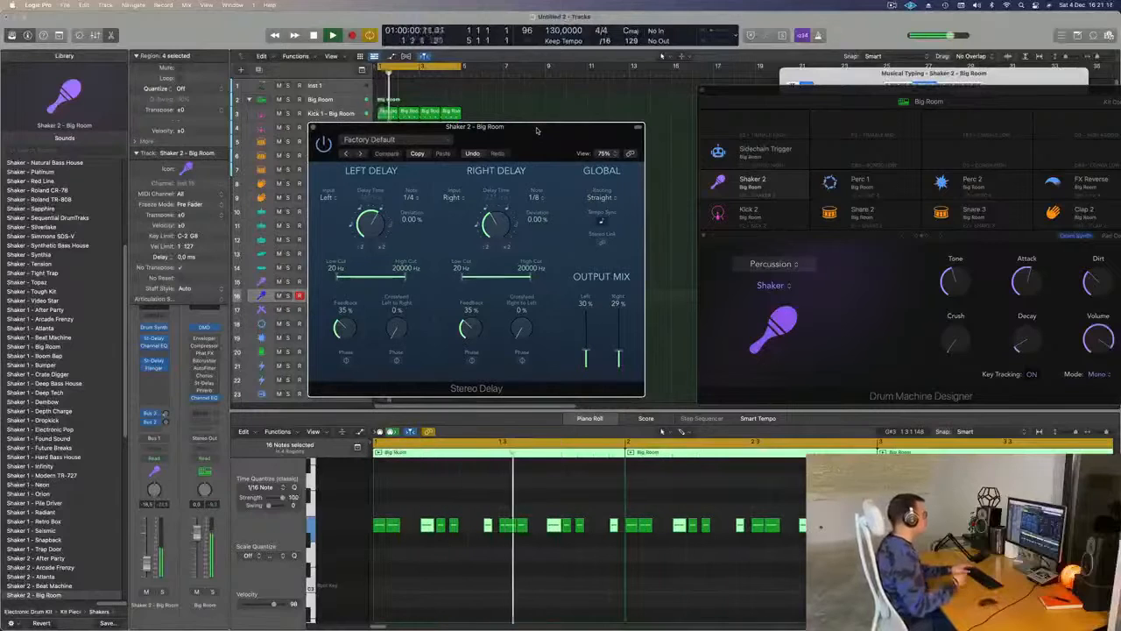
left_click_drag(537, 129, 556, 94)
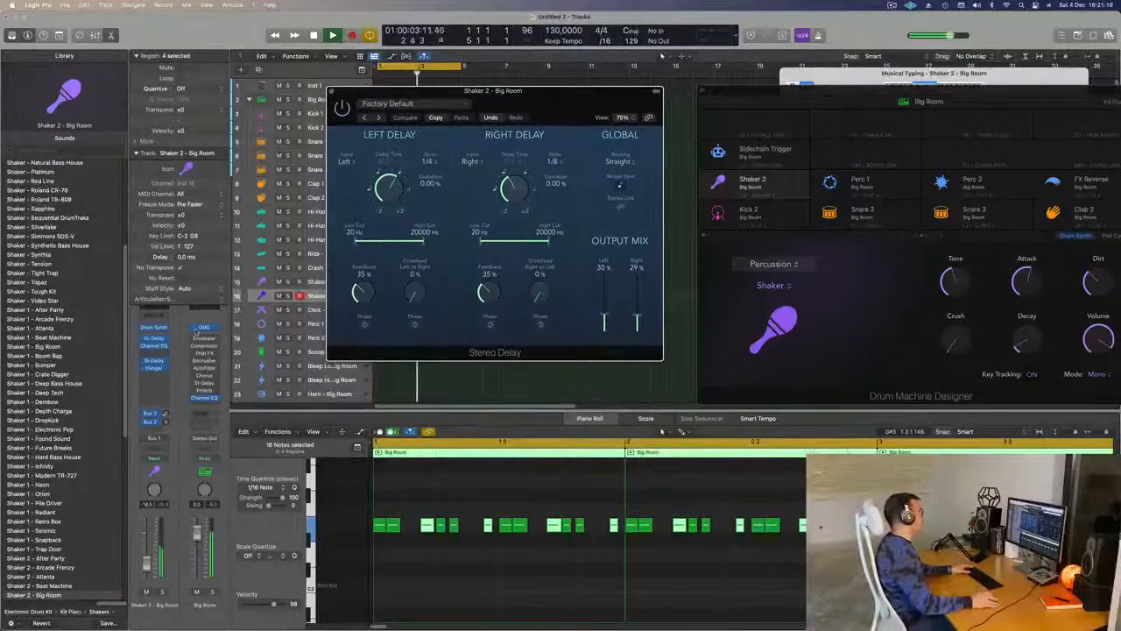
- Check the High Spheres Flanger on Shaker 2, and close it together with the second Stereo Delay
left_click(154, 368)
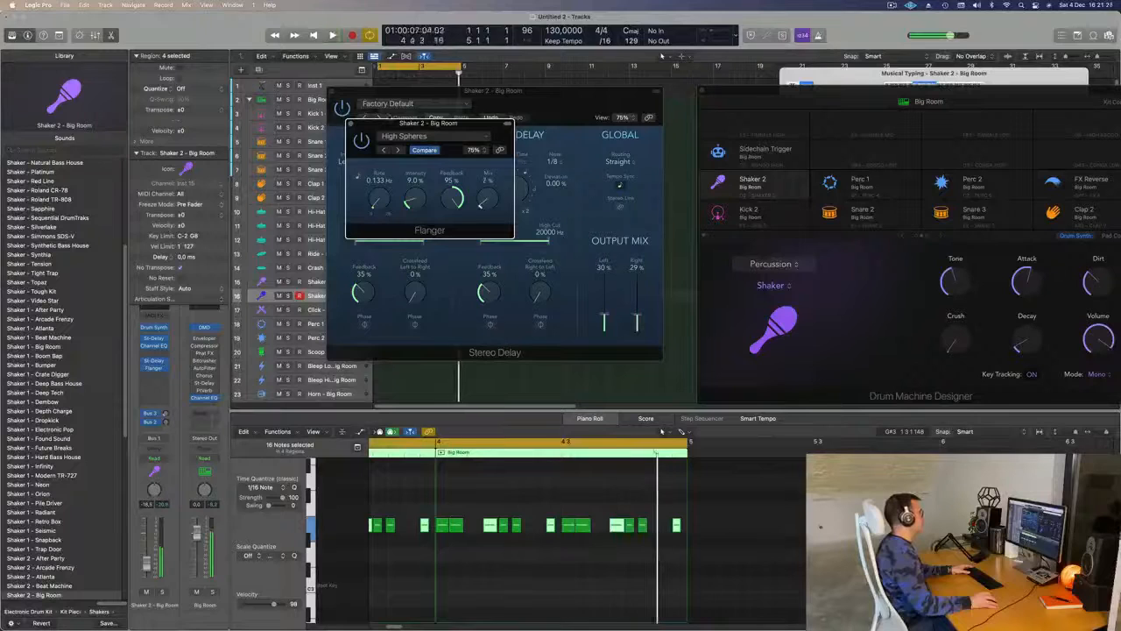
left_click(350, 125)
left_click(333, 93)
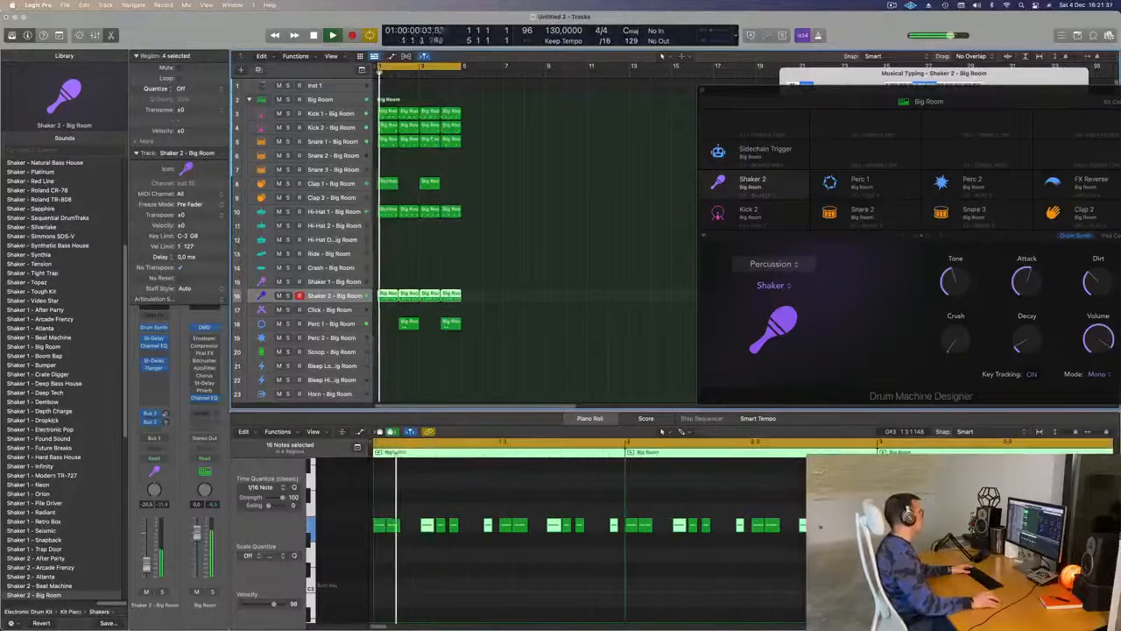
- Copy the first Kick 1 region to the Ride track at bar 1, select its notes, and repeat the region three times to fill four bars
left_click_drag(385, 113, 382, 254)
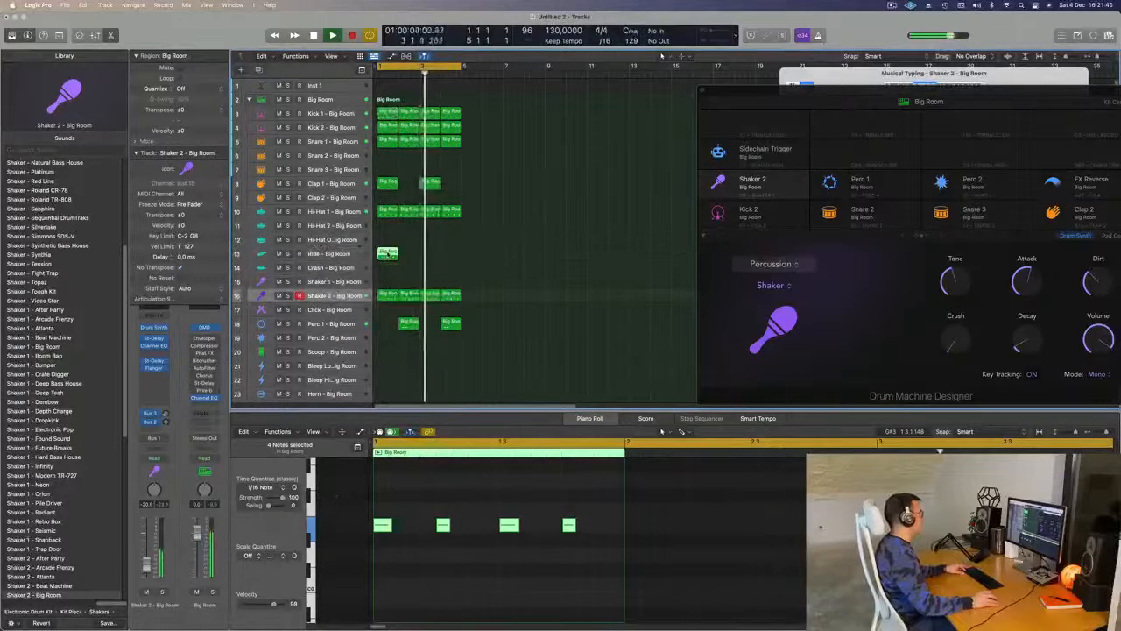
left_click_drag(378, 505, 584, 600)
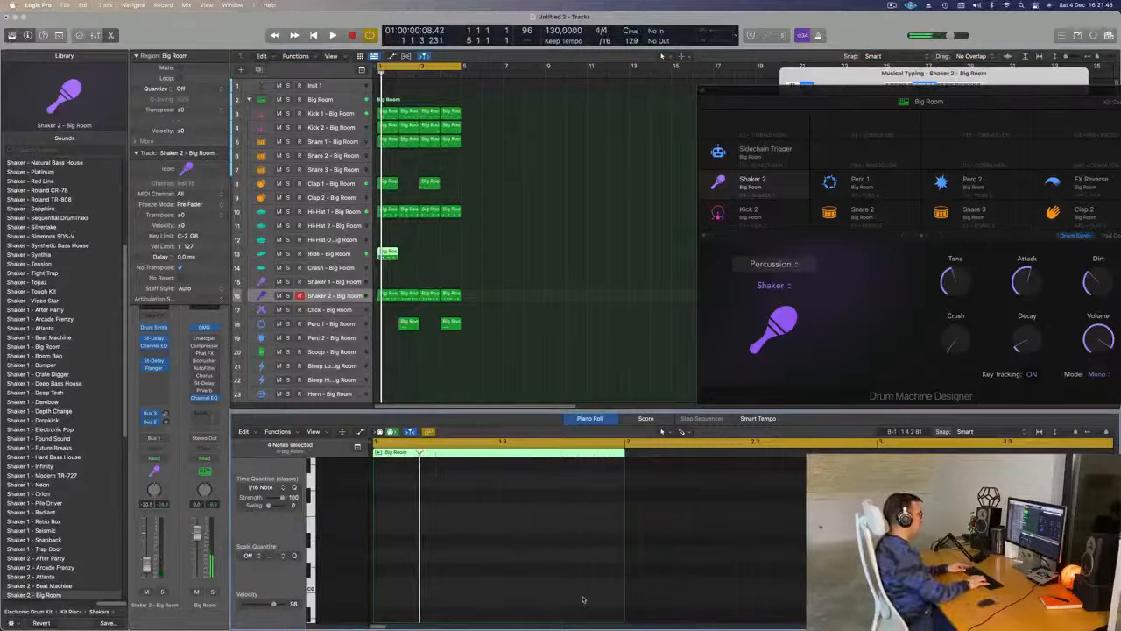
key("super+r")
key("super+r")
key("super+r")
left_click(515, 246)
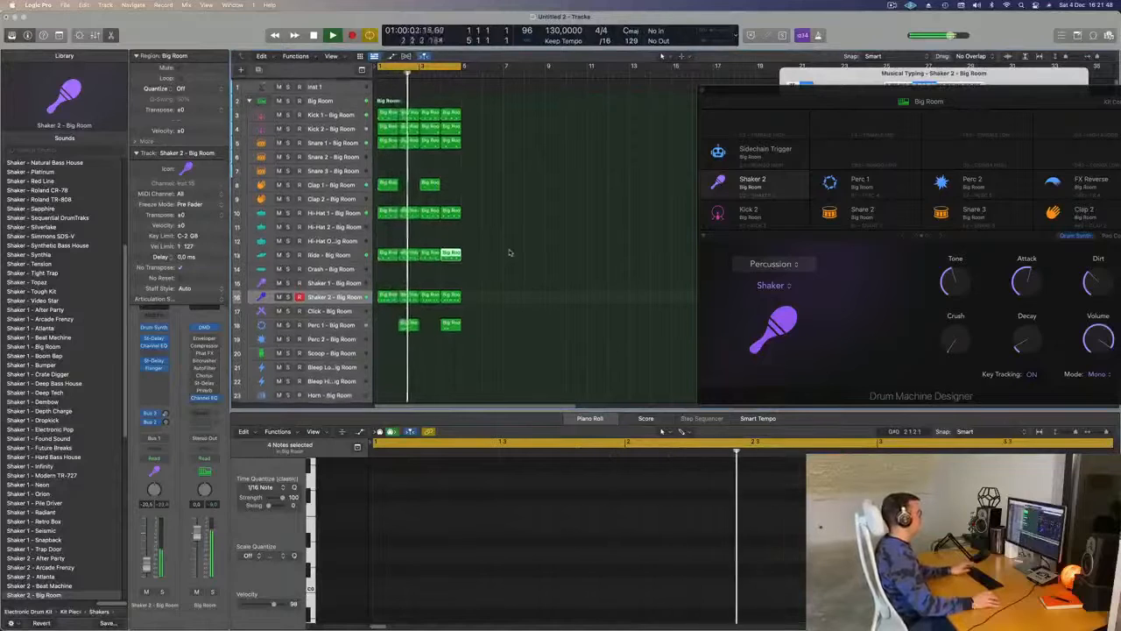
- Select the Inst 1 track, dismiss the new-track dialog without creating a track, and show Musical Typing
left_click(339, 85)
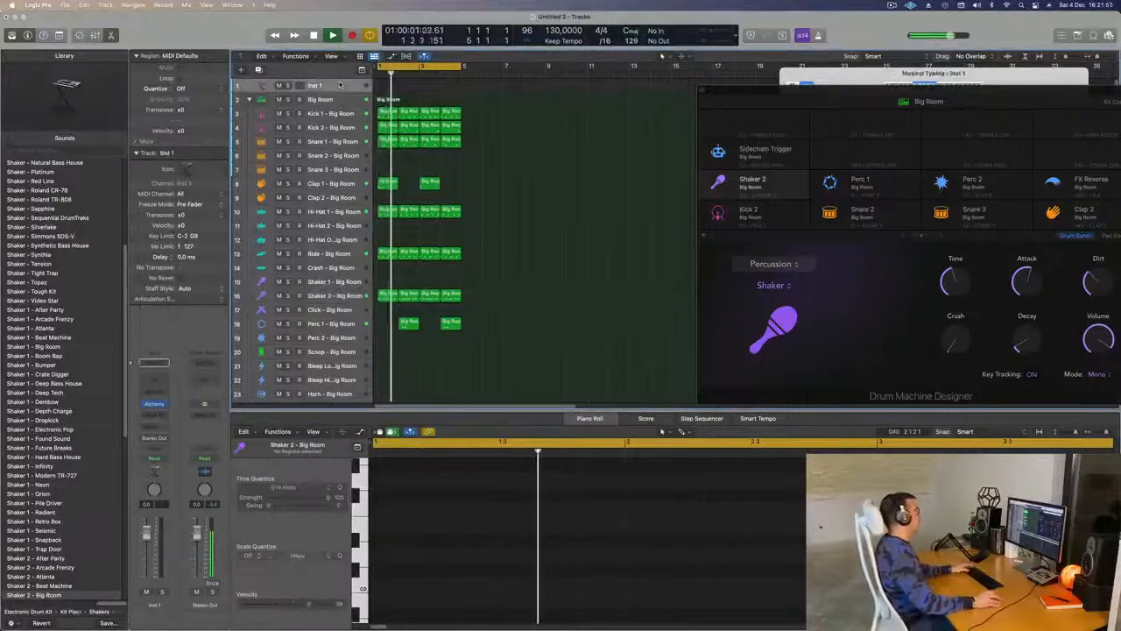
key("alt+super+n")
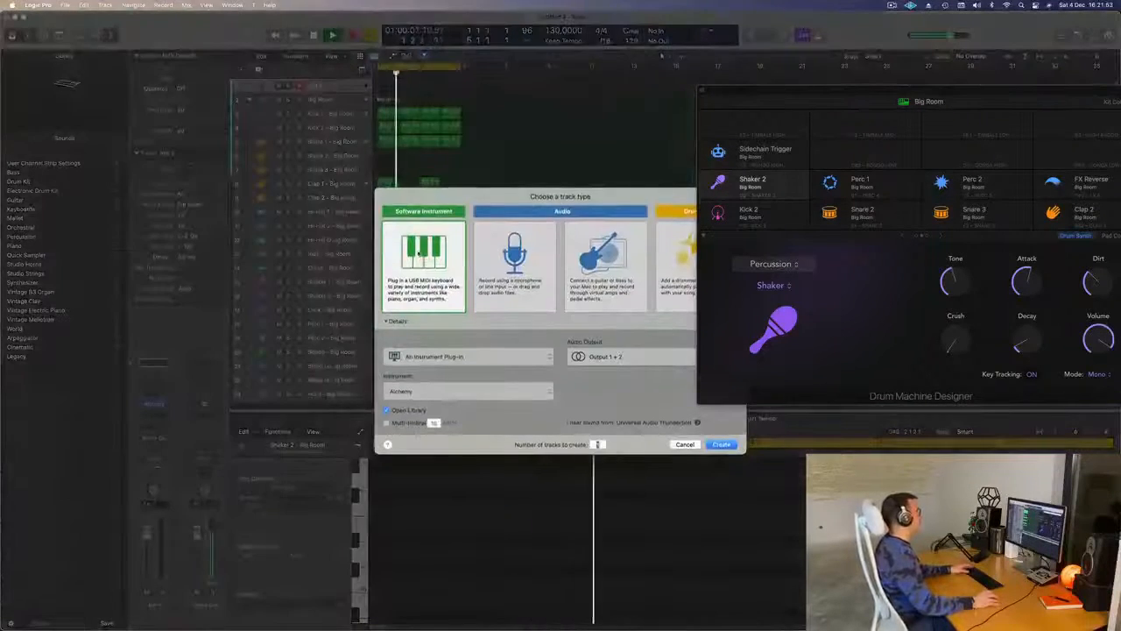
left_click(684, 444)
key("super+k")
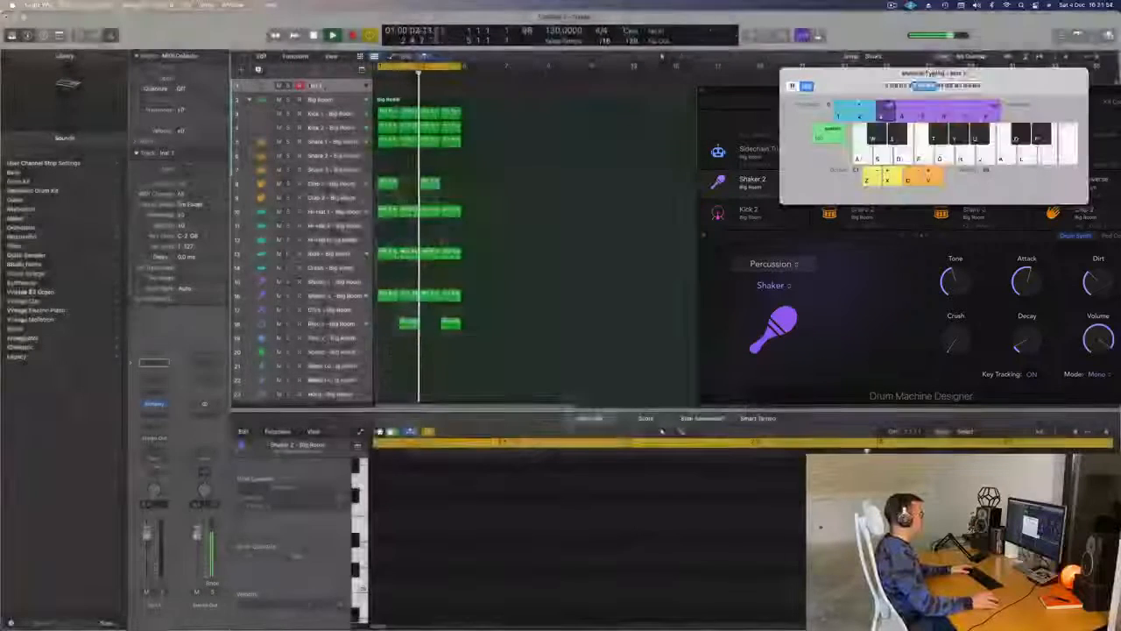
- Duplicate the Inst 1 track and increase the height of Inst 1, moving Musical Typing out of the way
left_click(258, 69)
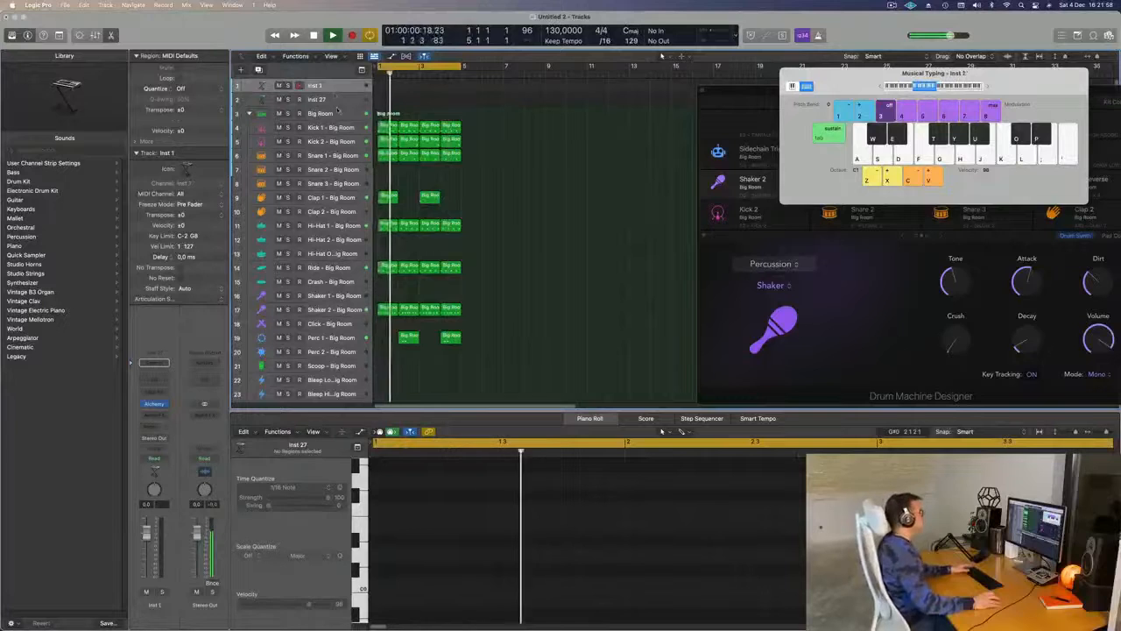
left_click_drag(348, 91, 348, 163)
left_click_drag(859, 86, 782, 283)
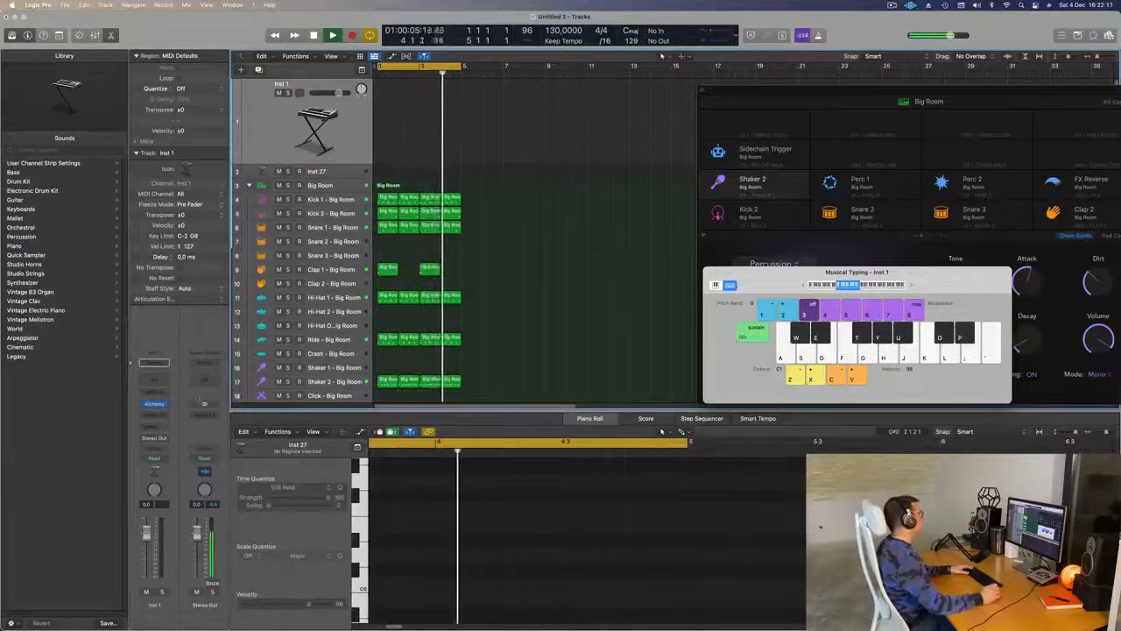
- Replace Alchemy on Inst 1 with LennarDigital's Sylenth1 AU instrument, stopping playback and declining the plug-in update
left_click(154, 404)
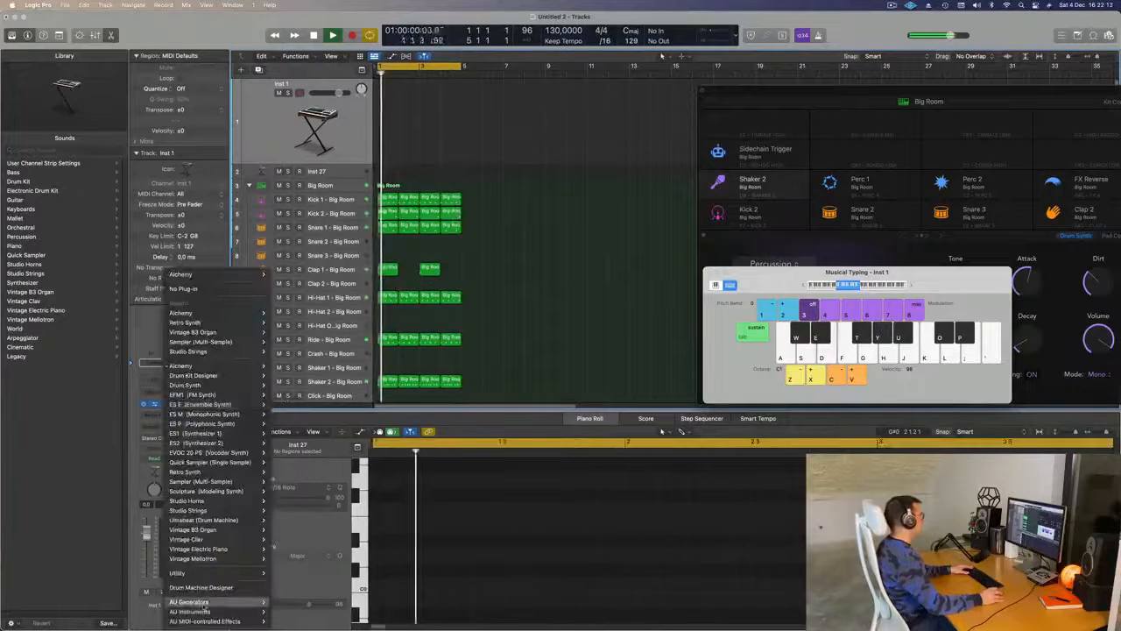
mouse_move(201, 611)
mouse_move(313, 545)
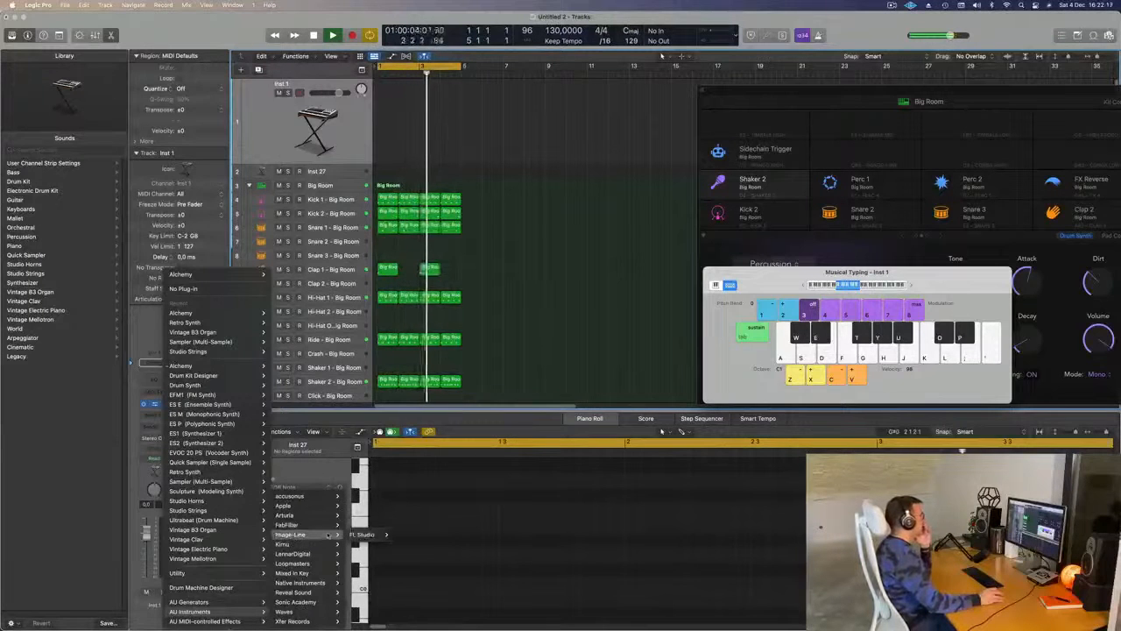
mouse_move(341, 506)
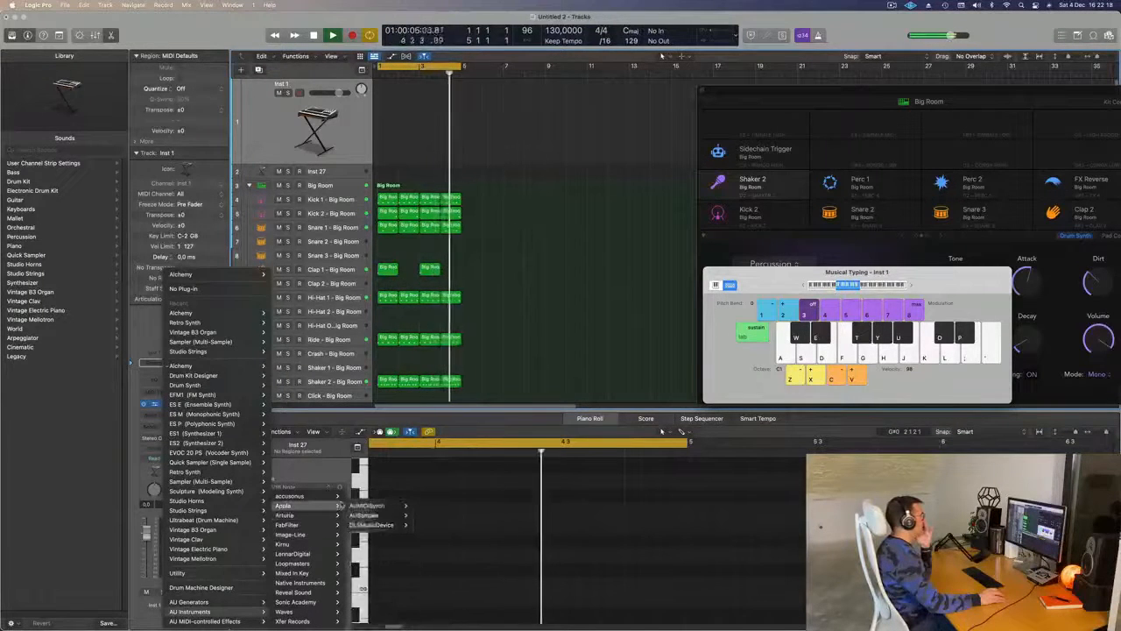
mouse_move(330, 582)
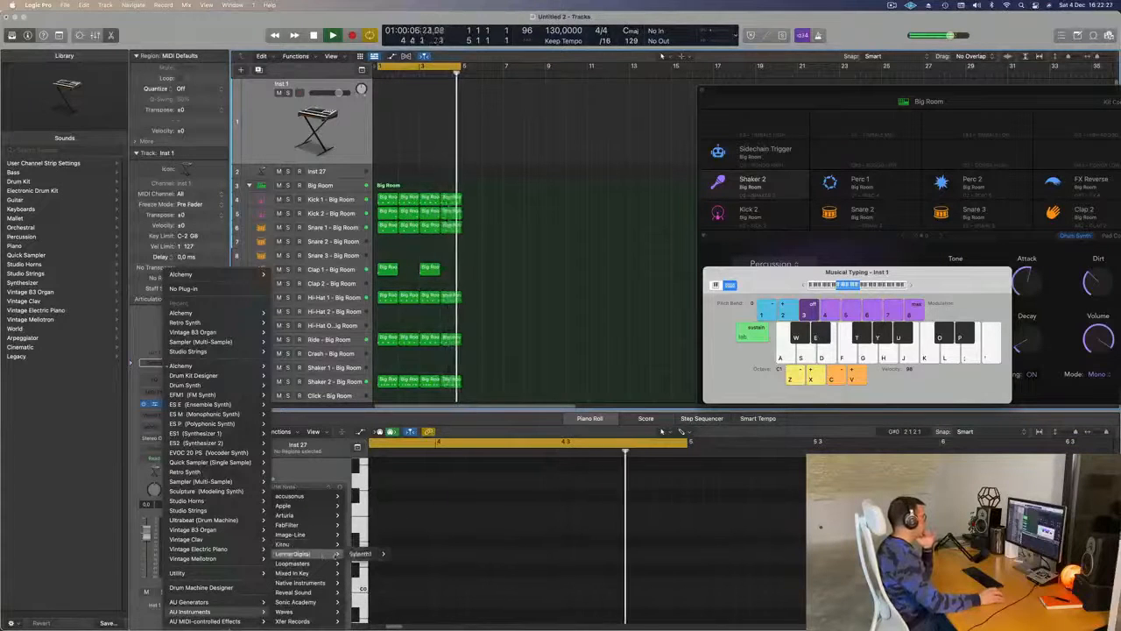
left_click(361, 554)
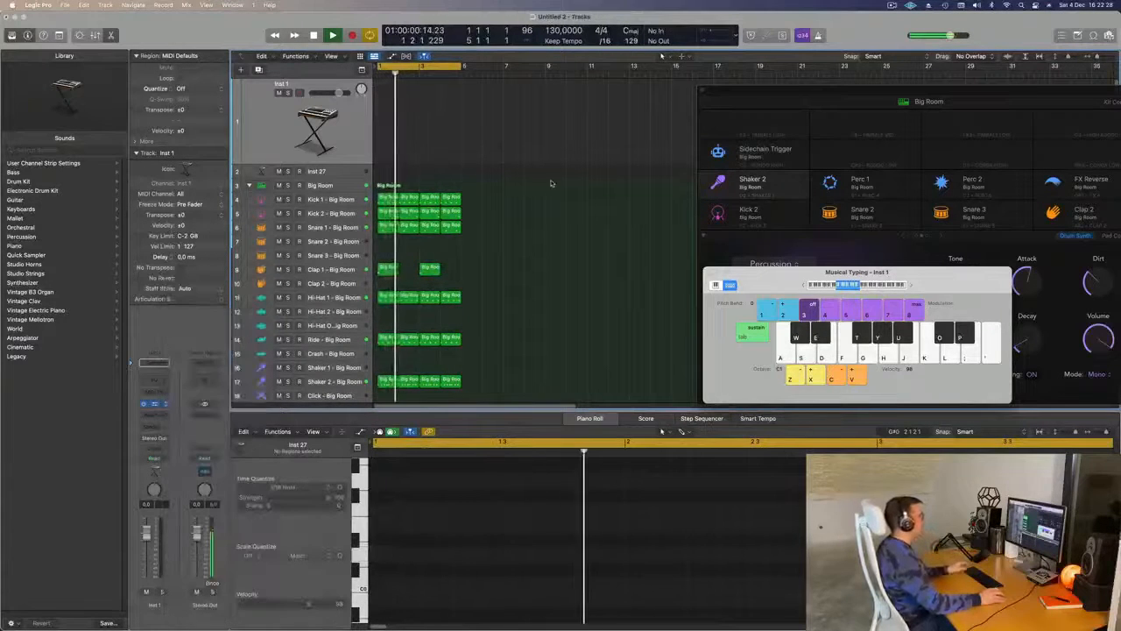
key("space")
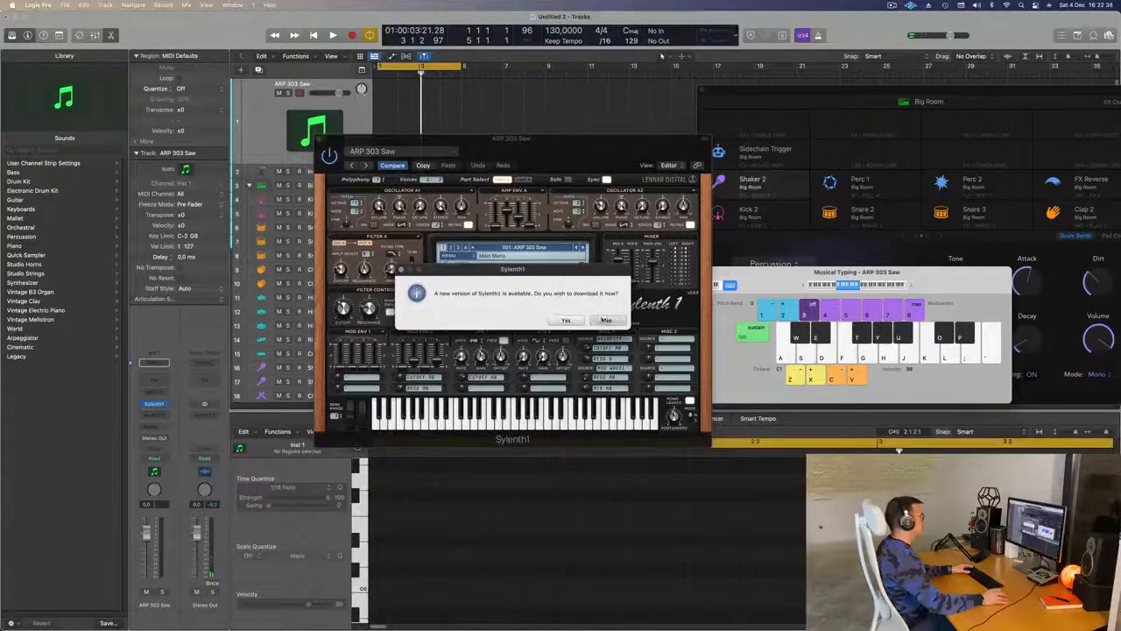
left_click(604, 319)
- Load the factory bank that starts with ARP - Acid Thing 1 into Sylenth1, and reposition the synth window
left_click(448, 255)
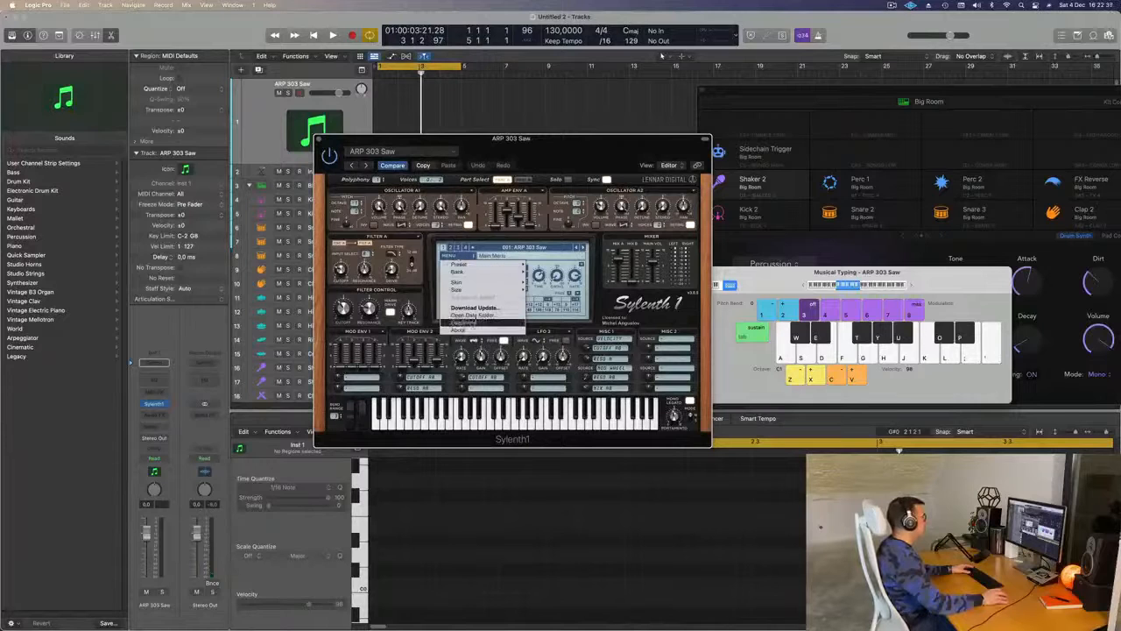
mouse_move(489, 290)
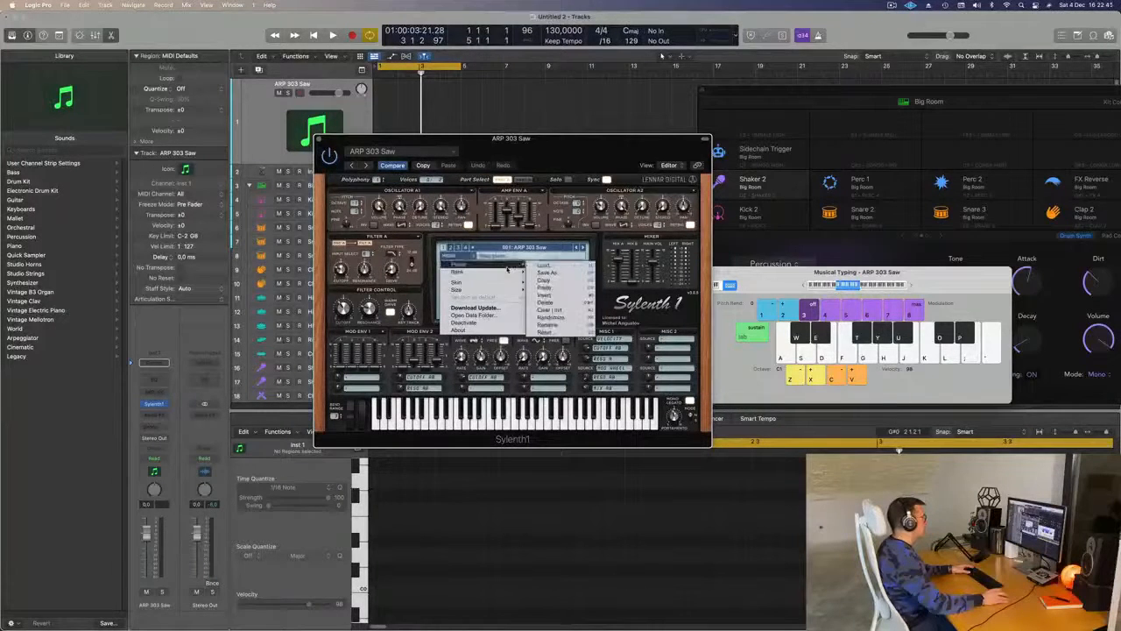
mouse_move(573, 277)
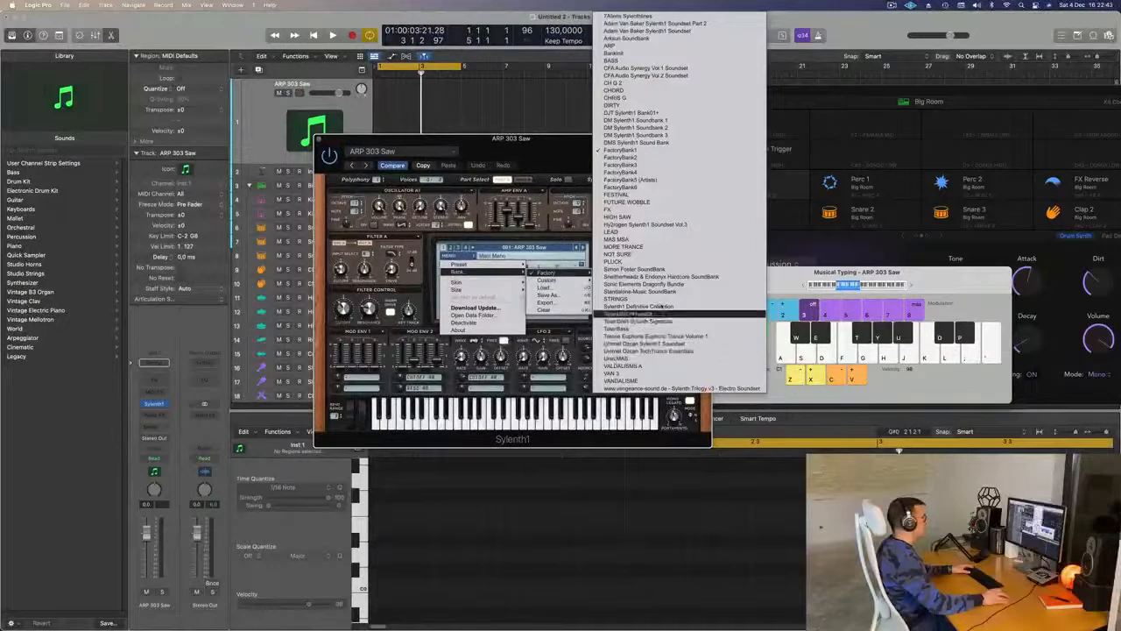
left_click(662, 306)
left_click_drag(575, 160, 658, 183)
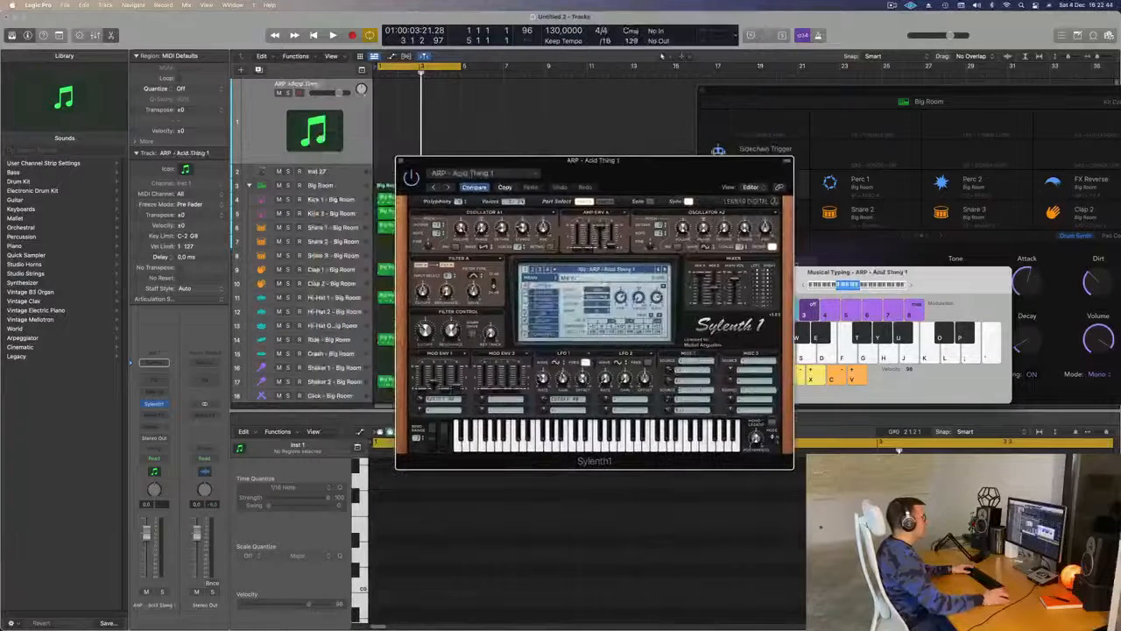
- Choose the BASS - Acid Bass preset in Sylenth1 and place the synth window clear of the track list
left_click(623, 271)
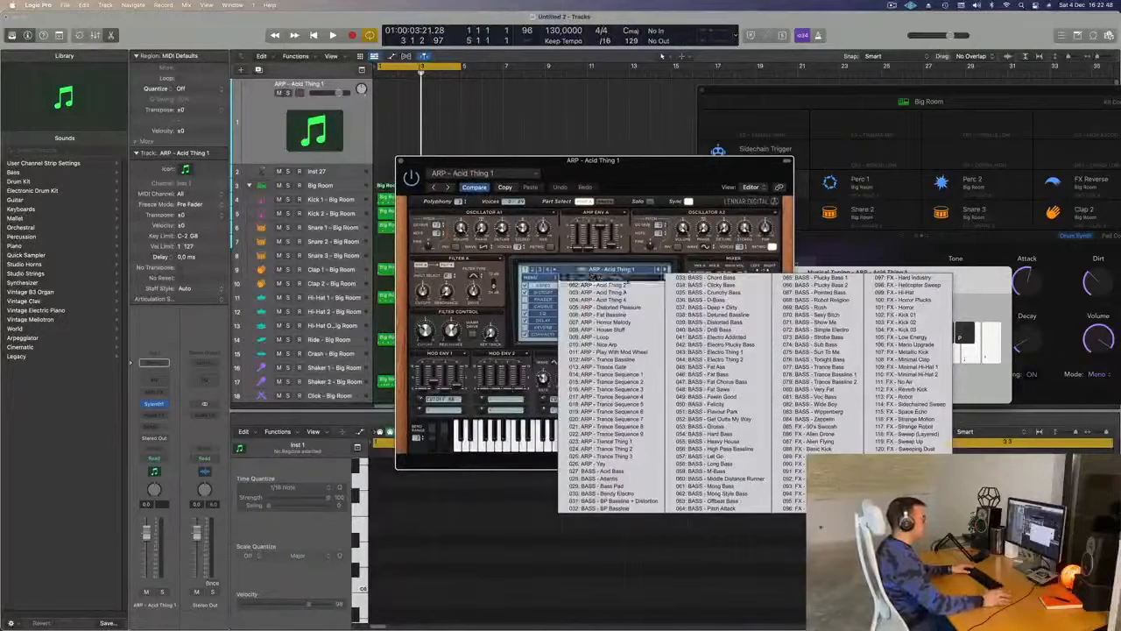
left_click(616, 472)
left_click_drag(597, 178, 726, 138)
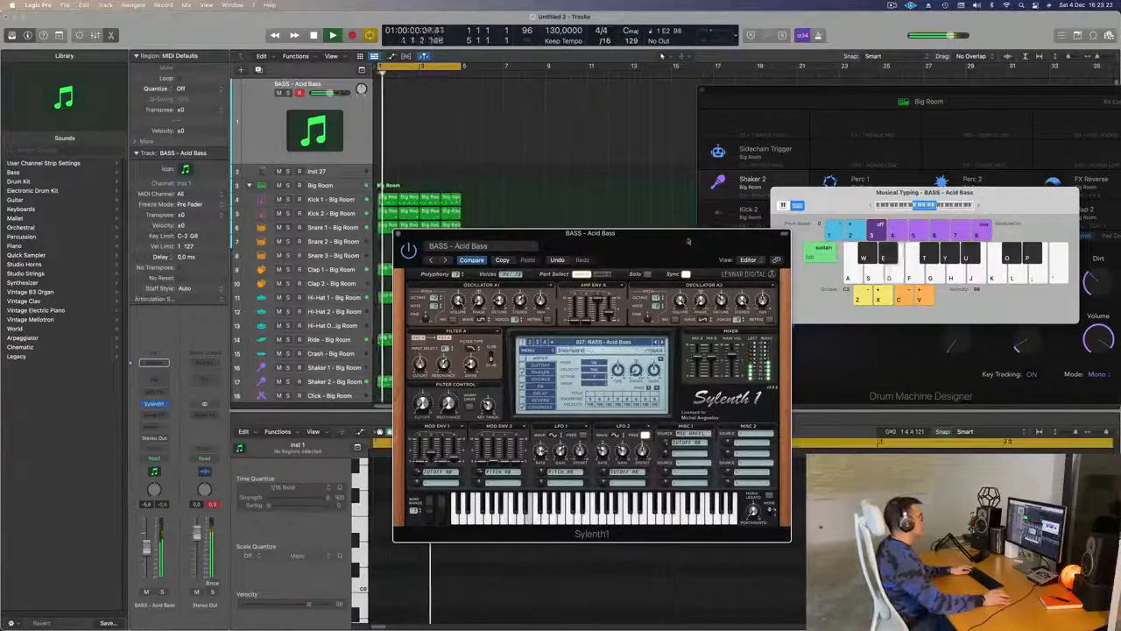
left_click_drag(674, 244, 782, 172)
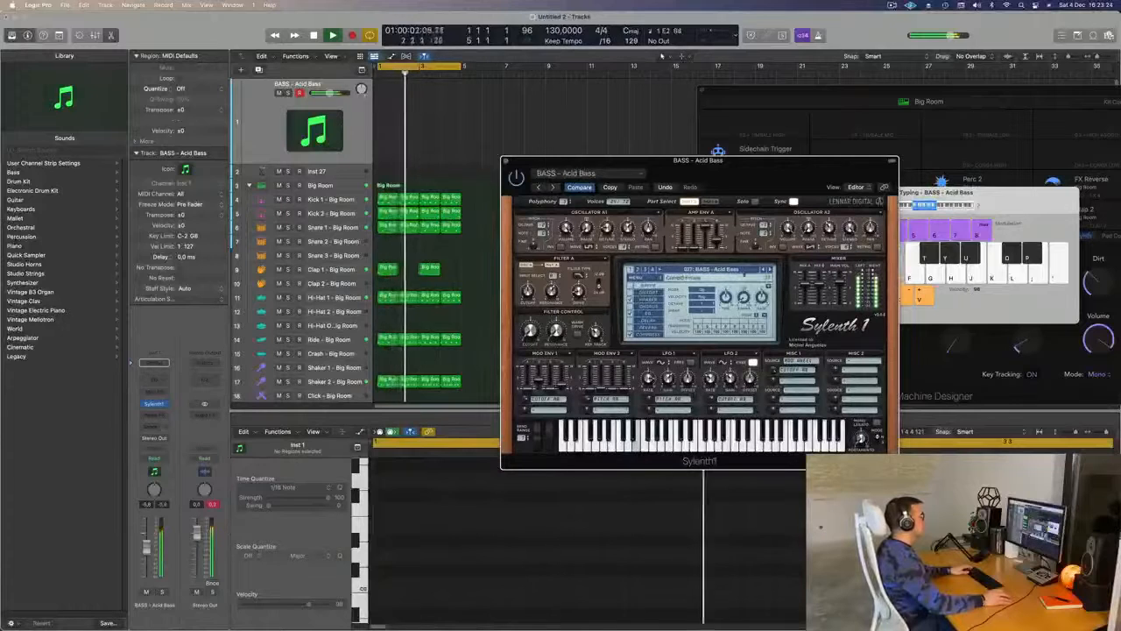
- Audition the following bass presets in Sylenth1 over the playing loop, and settle on BASS - Detuned Bassline
left_click(769, 270)
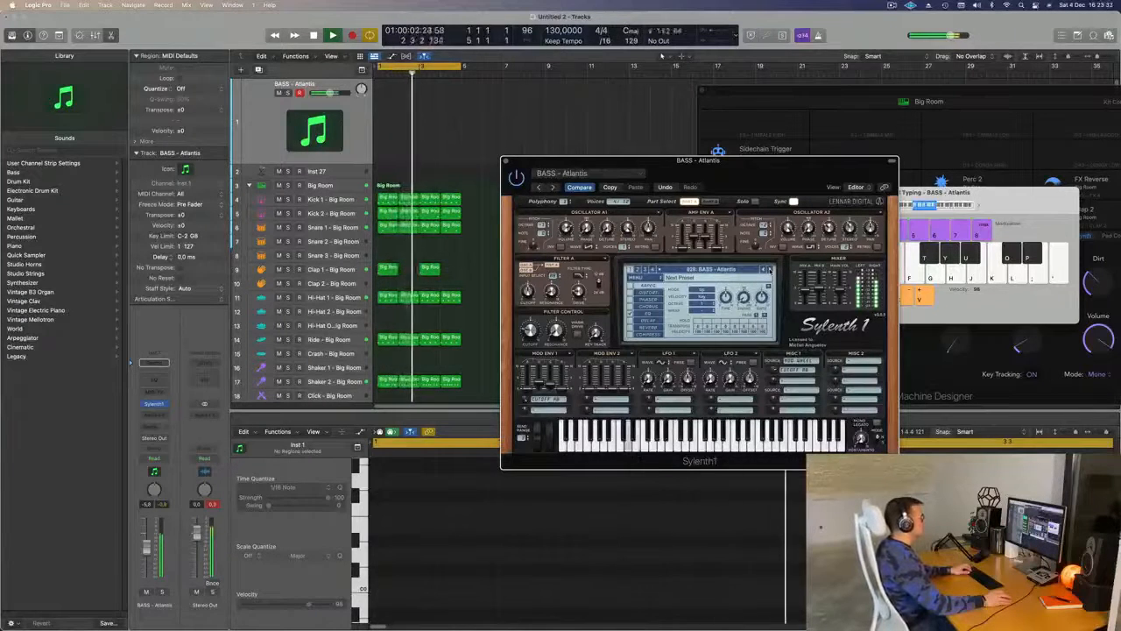
left_click(770, 270)
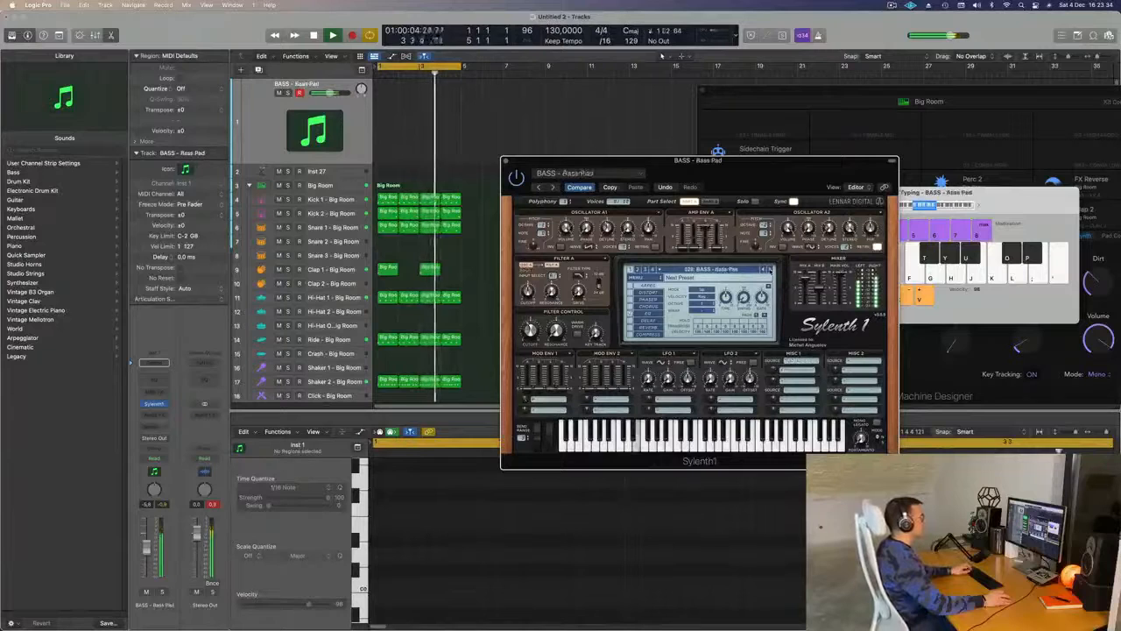
left_click(770, 270)
left_click(770, 270)
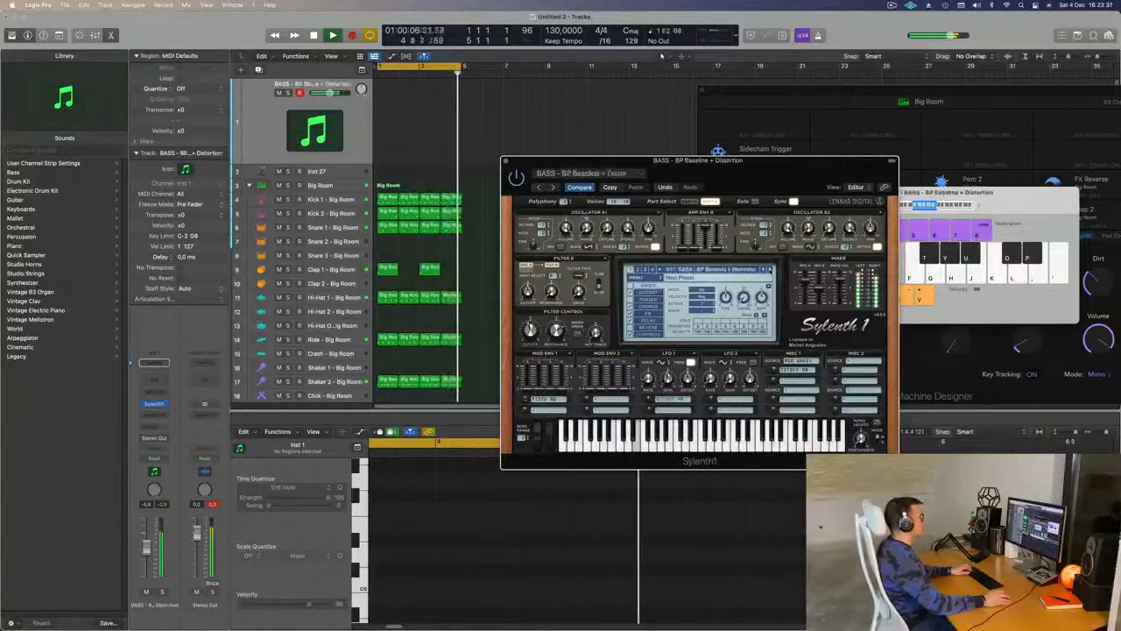
left_click(769, 269)
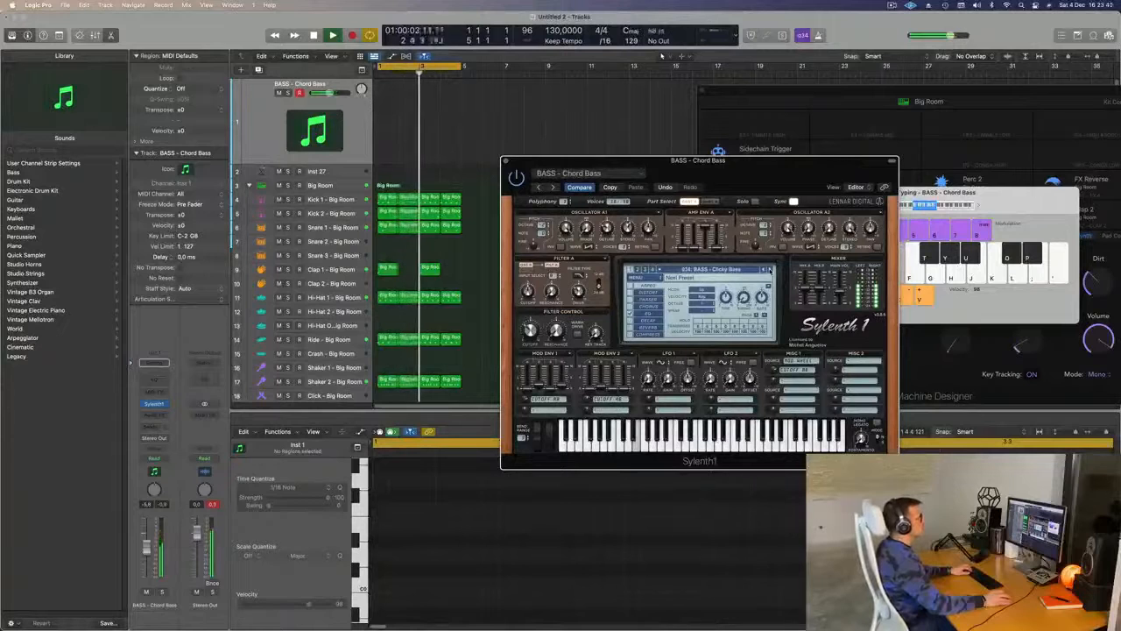
left_click(769, 270)
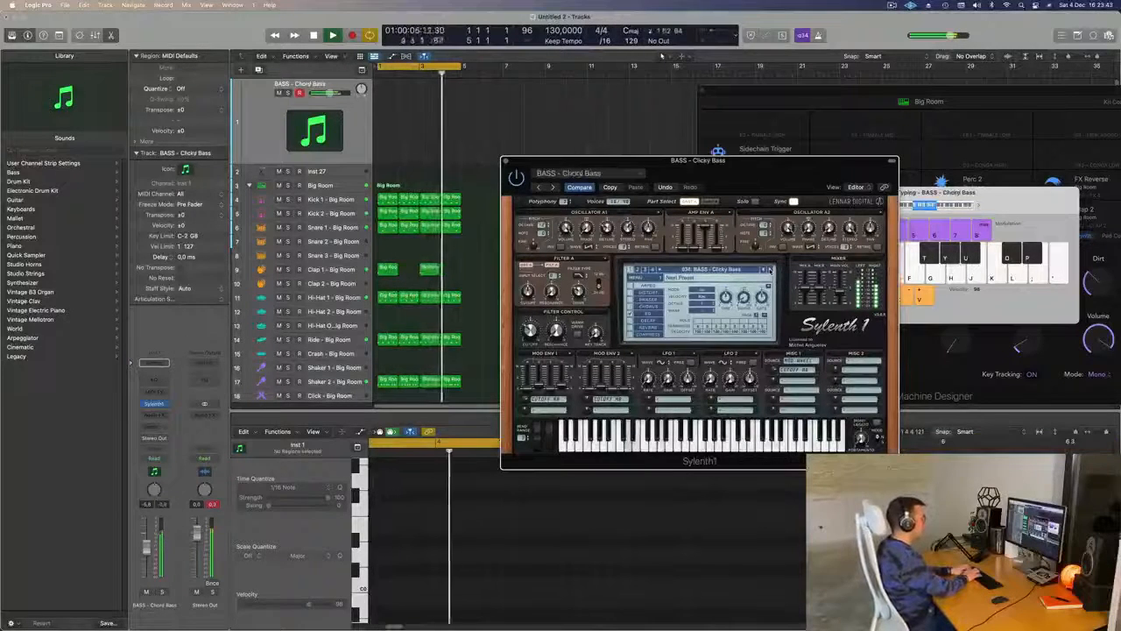
left_click(770, 270)
left_click(770, 270)
left_click(770, 270)
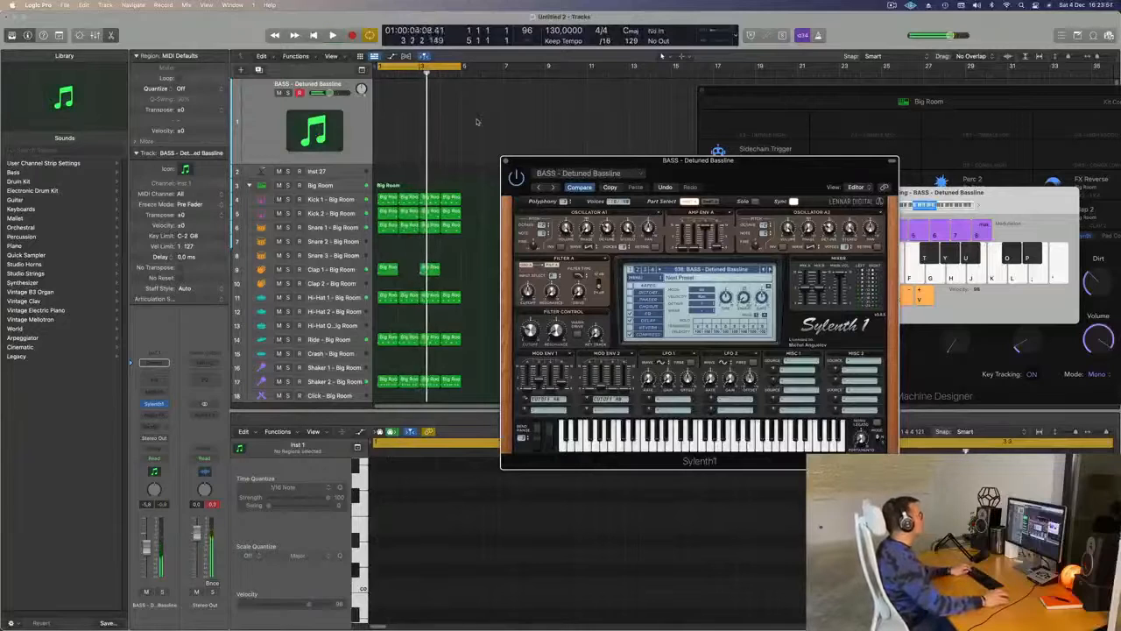
- Repeat the four-bar drum regions up to bar 17 and move the Sylenth1 window off the arrangement
key("super+z")
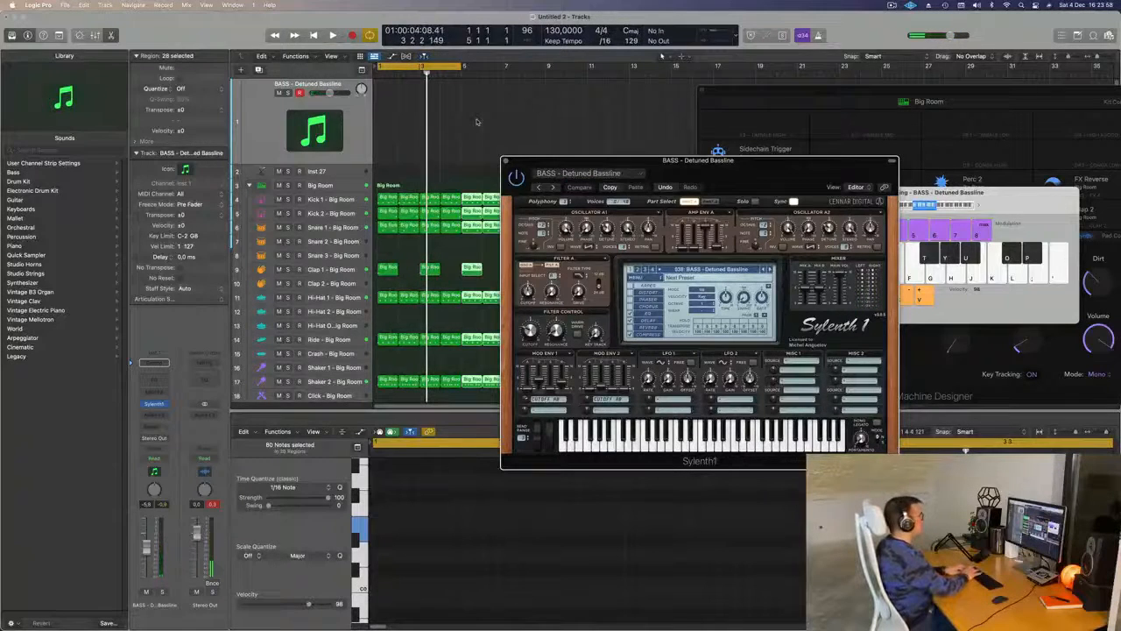
left_click_drag(638, 158, 448, 289)
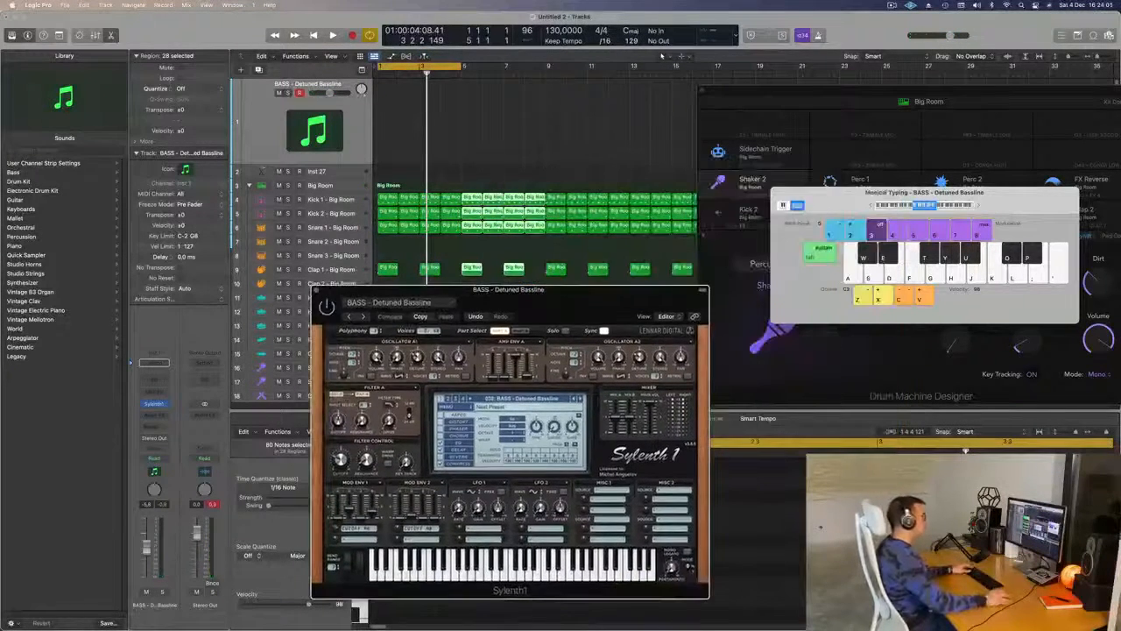
left_click(1057, 203)
- Extend the cycle range to 16 bars, ending at bar 17, and start playback with the bass synth in view
left_click_drag(463, 66, 706, 75)
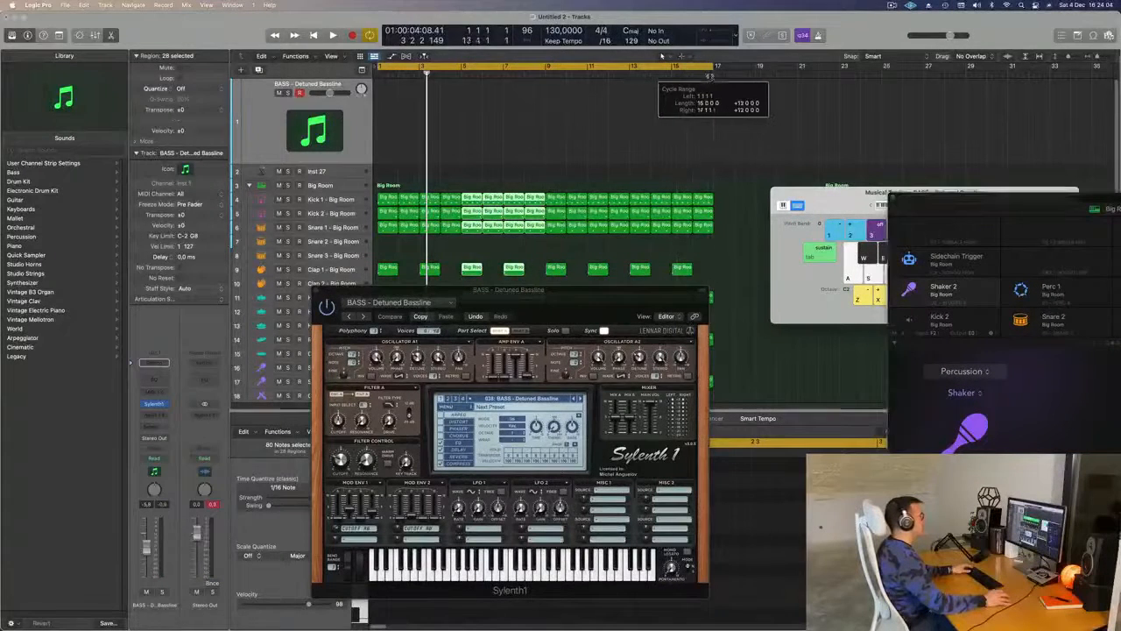
key("space")
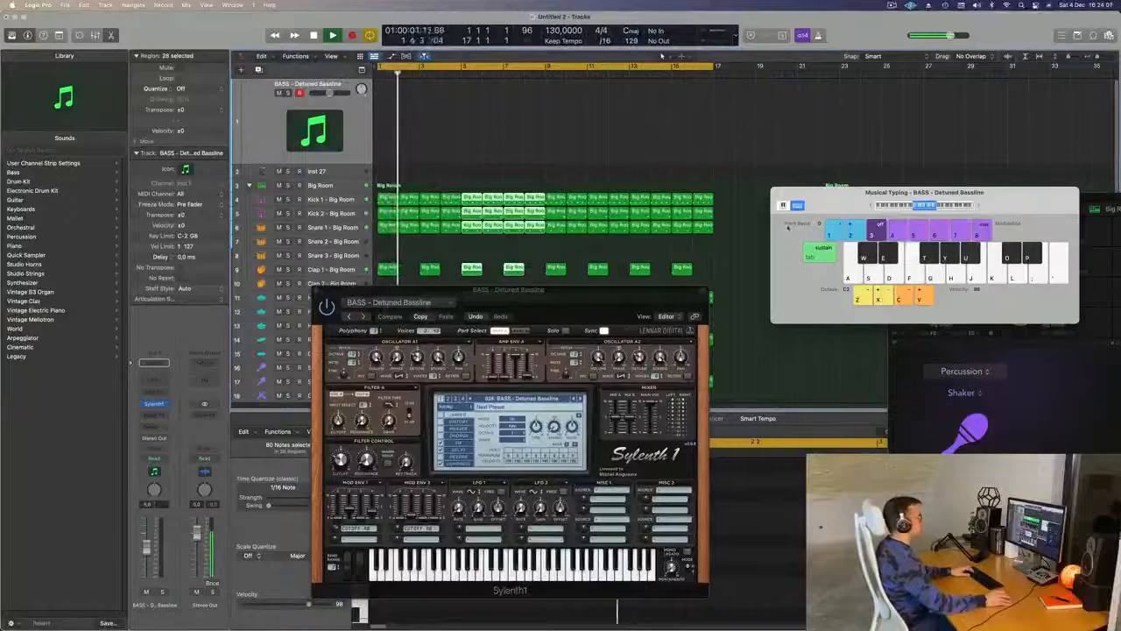
left_click_drag(539, 290, 581, 248)
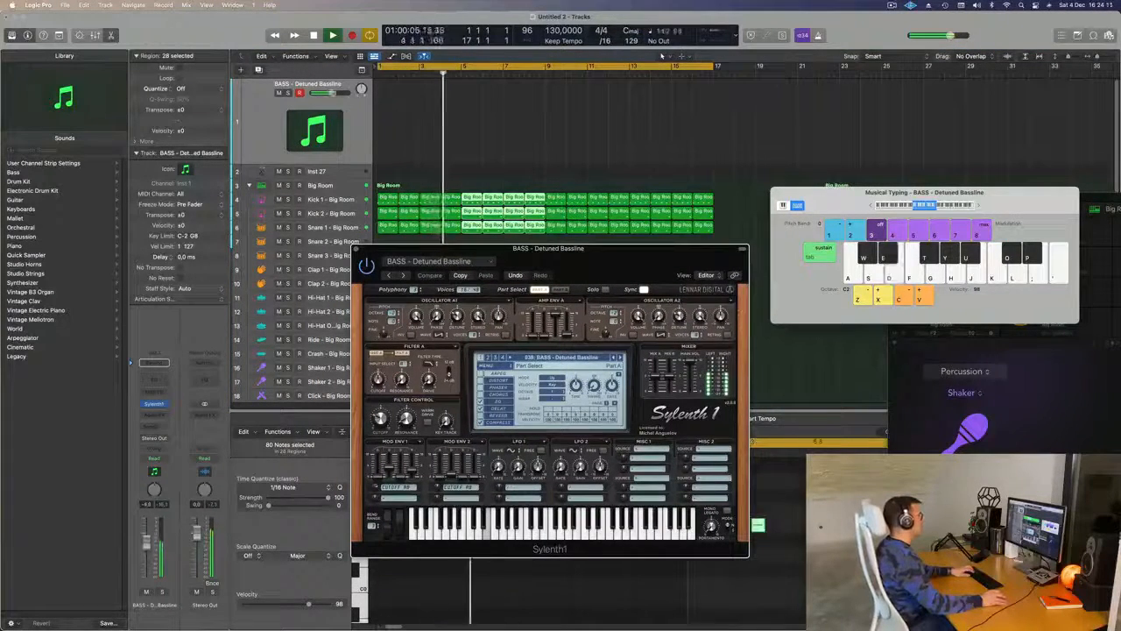
- Insert a stereo Compressor from the Dynamics effects on the BASS - Detuned Bassline channel, after Sylenth1
left_click(179, 397)
left_click(158, 415)
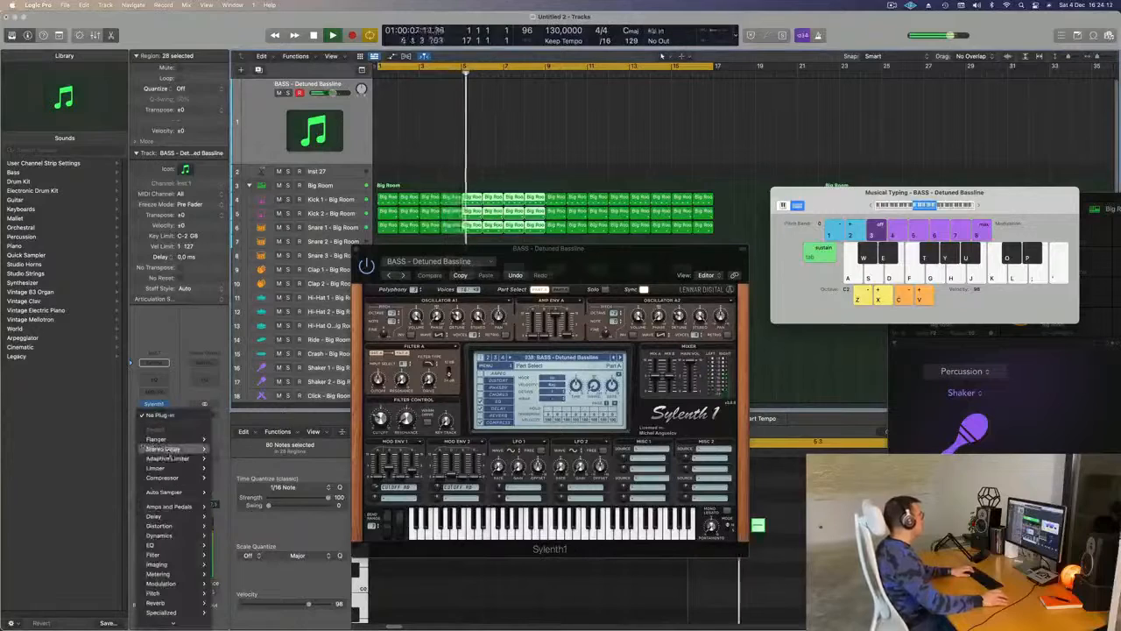
mouse_move(176, 534)
mouse_move(248, 545)
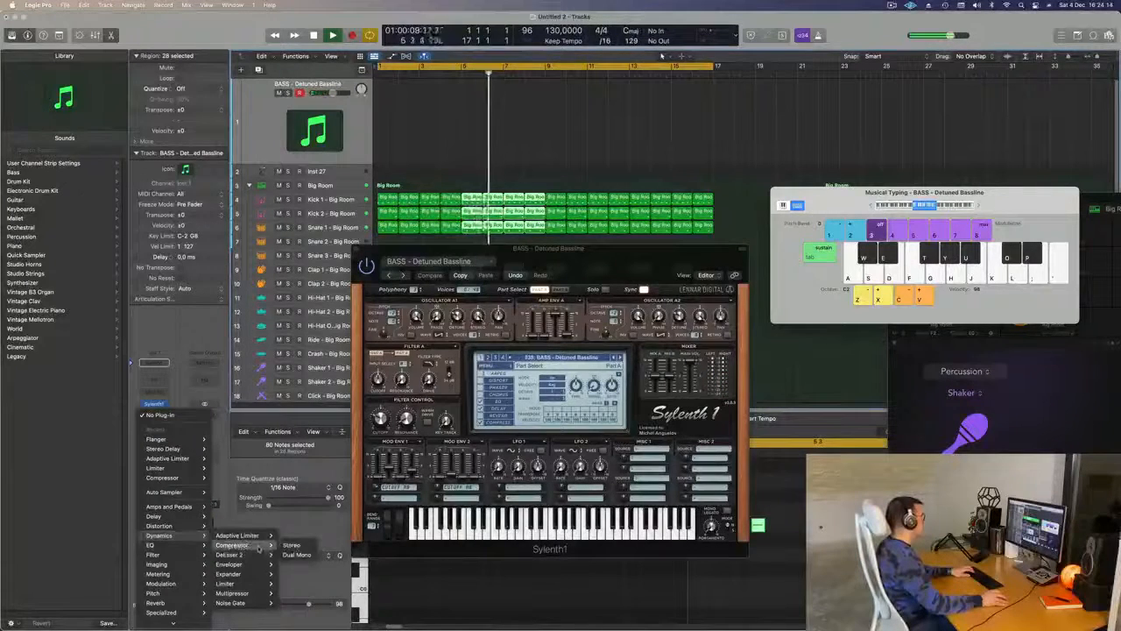
left_click(296, 545)
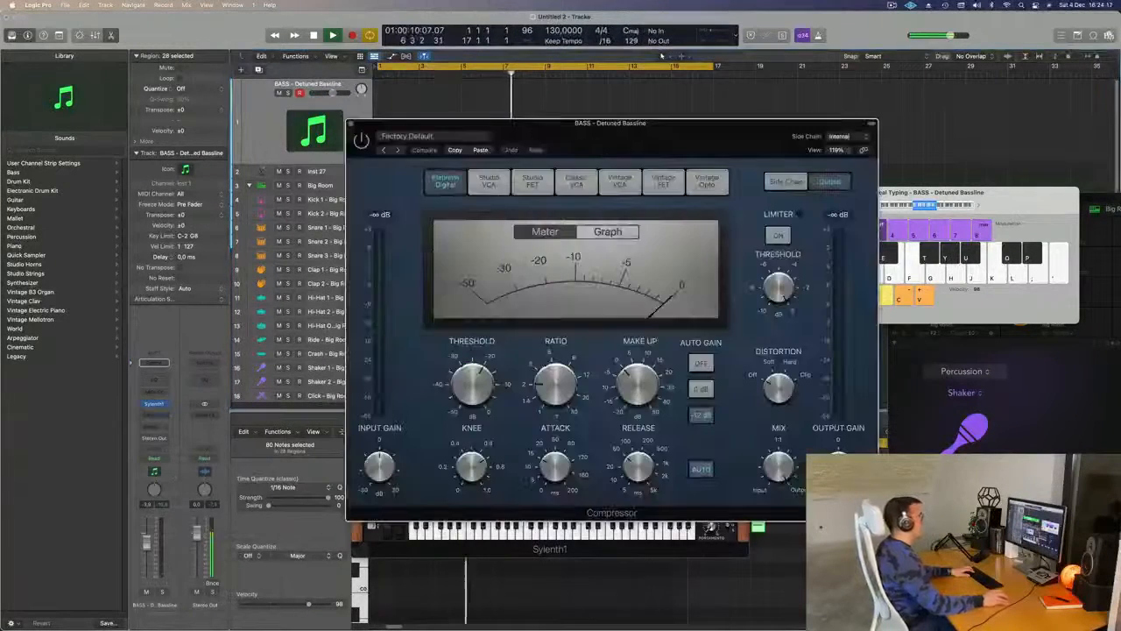
- Set the bass Compressor's side chain source to Inst 2 and move the Compressor window off the bass track
left_click(832, 136)
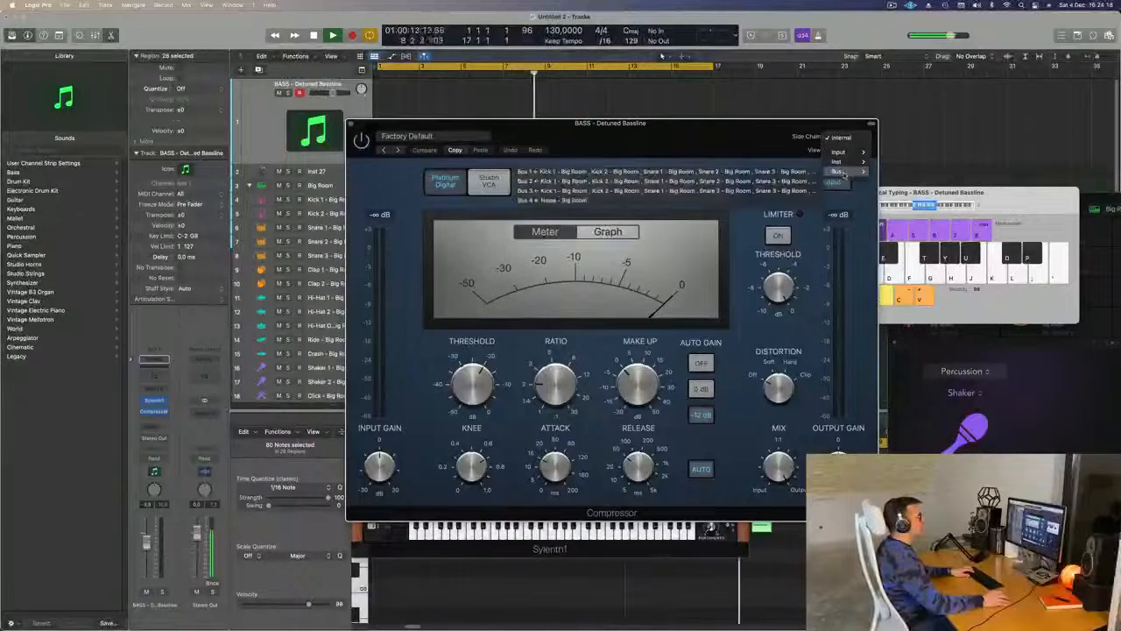
mouse_move(849, 164)
left_click(911, 162)
left_click_drag(701, 131, 773, 117)
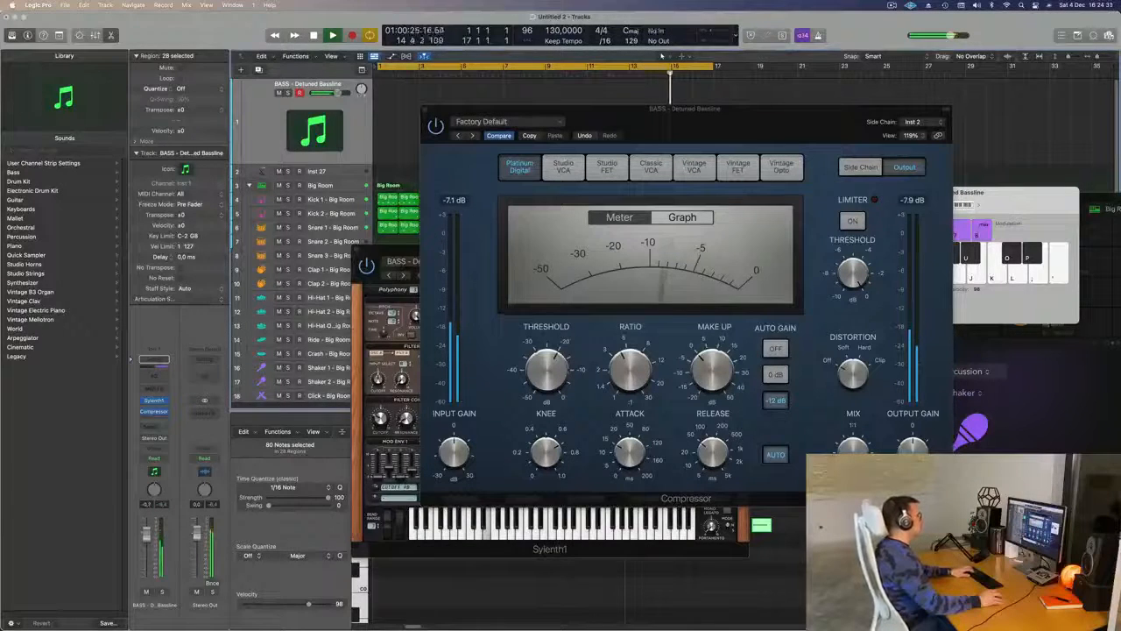
left_click_drag(729, 136, 824, 248)
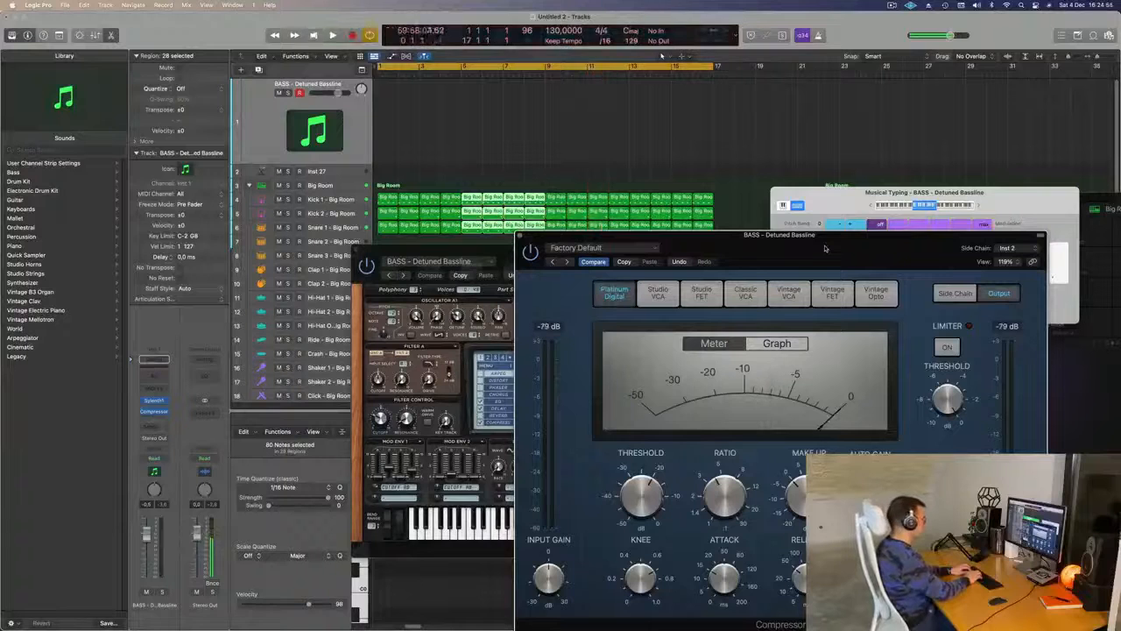
- Record a bassline from bar 1 with the Musical Typing notes D, T and S, and stop shortly after bar 5
key("d")
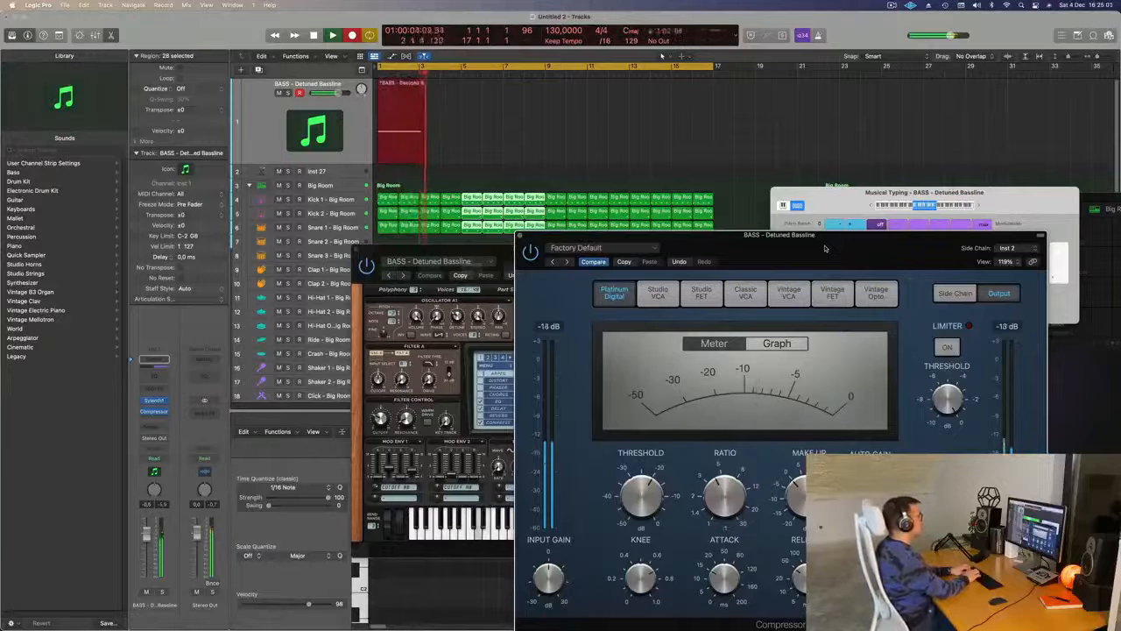
key("t")
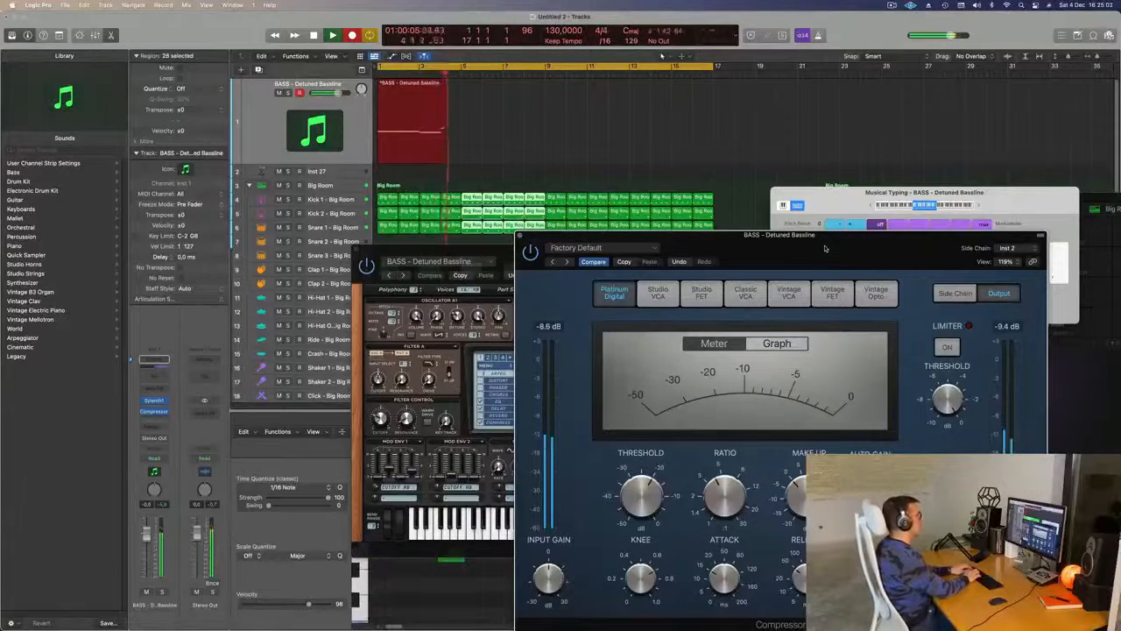
key("s")
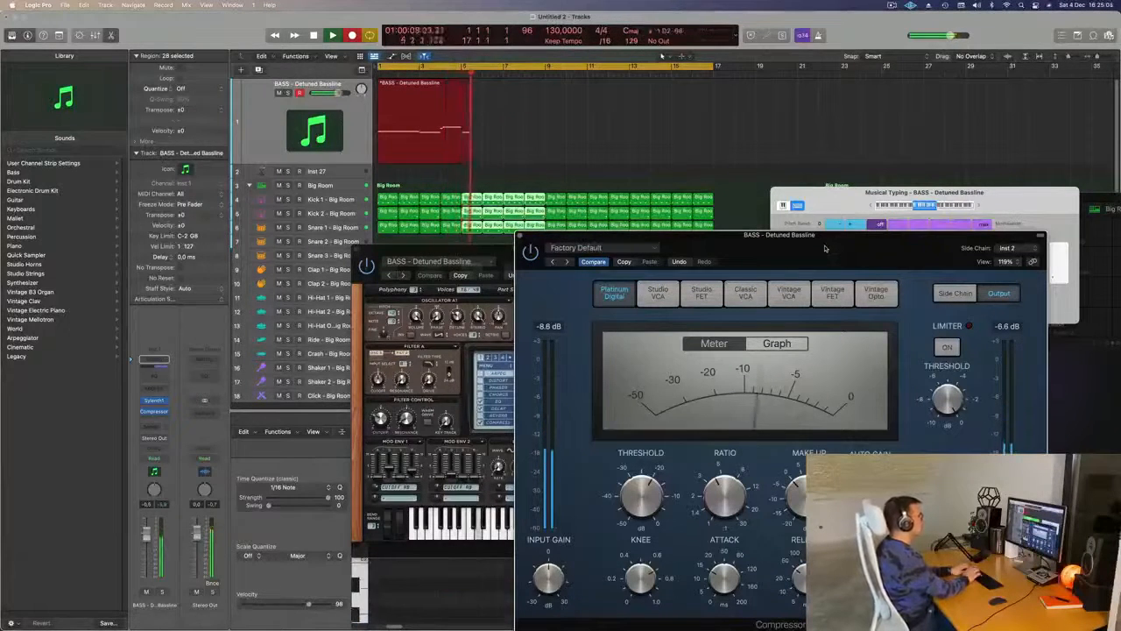
key("space")
- Open the recorded bass region in the Piano Roll, move Sylenth1 clear of the notes and close the Compressor window
double_click(432, 85)
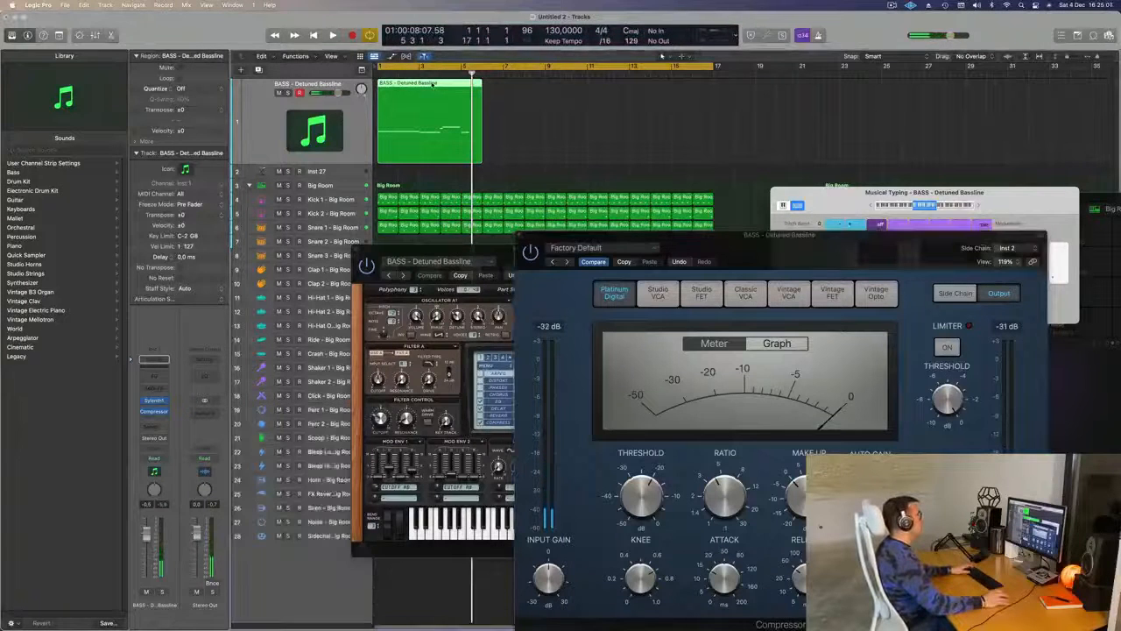
double_click(431, 85)
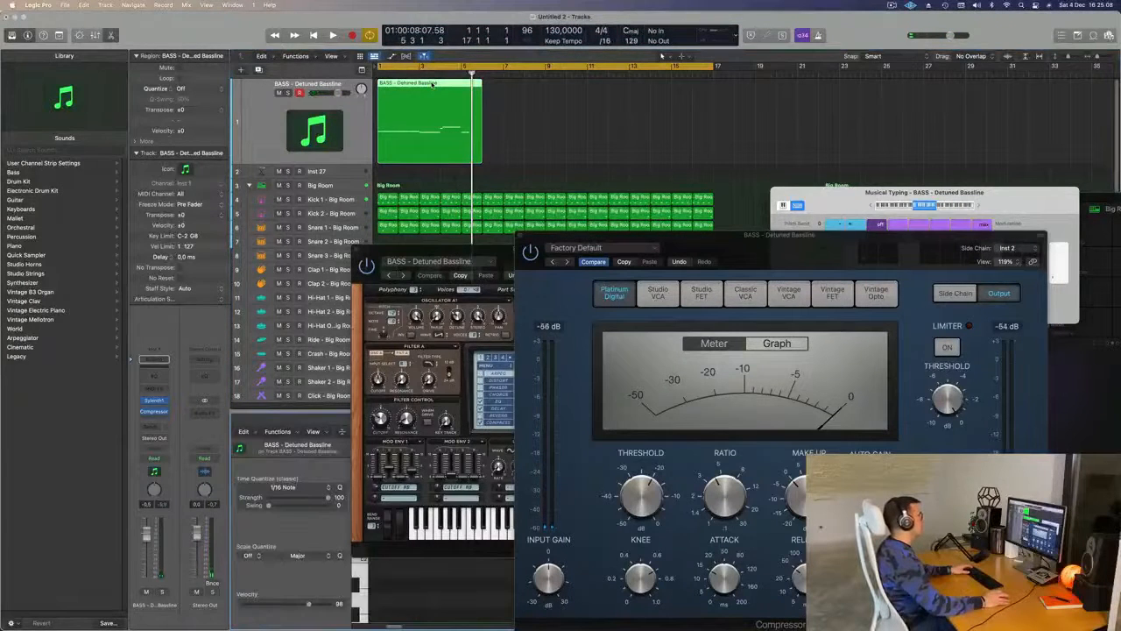
double_click(432, 85)
double_click(429, 91)
left_click_drag(434, 249, 739, 35)
left_click(436, 561)
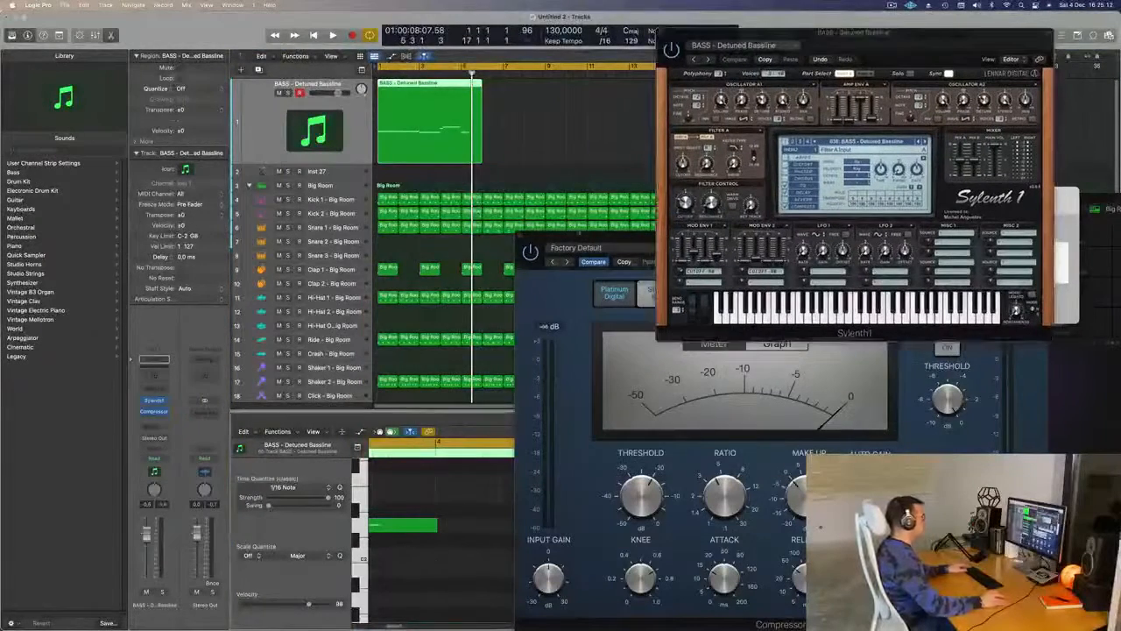
left_click(521, 238)
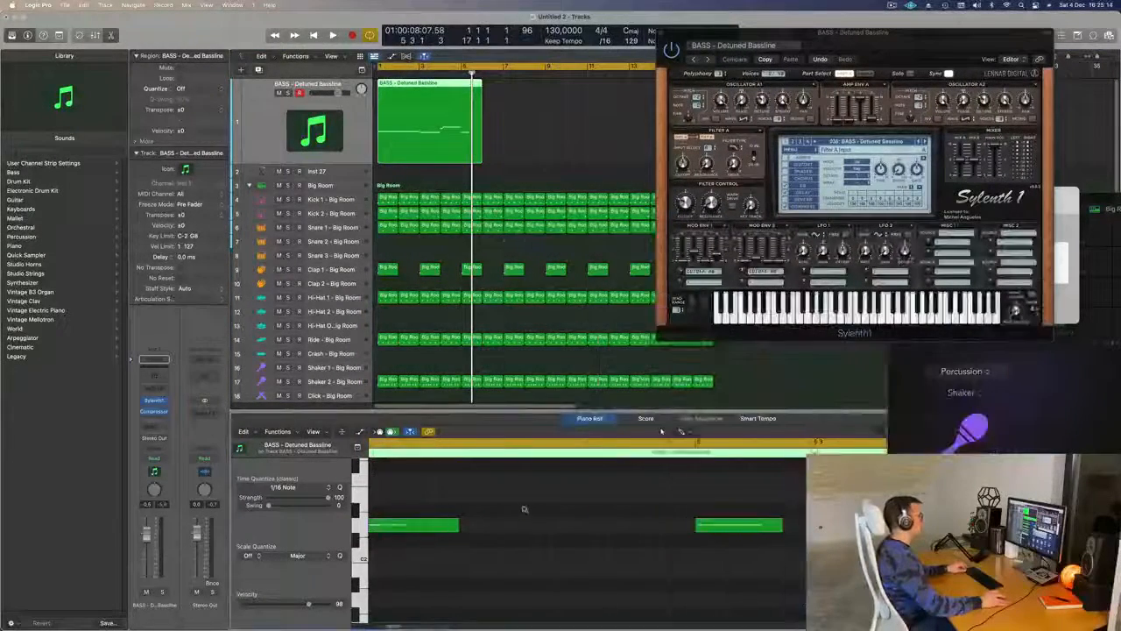
- Select all recorded bass notes in the Piano Roll, quantize them to 1/16 notes and clear the selection
key("super+Left")
key("super+Left")
key("super+Left")
key("super+Left")
scroll(559, 552, "up", 3)
key("super+Left")
key("super+Left")
key("super+Up")
key("super+Up")
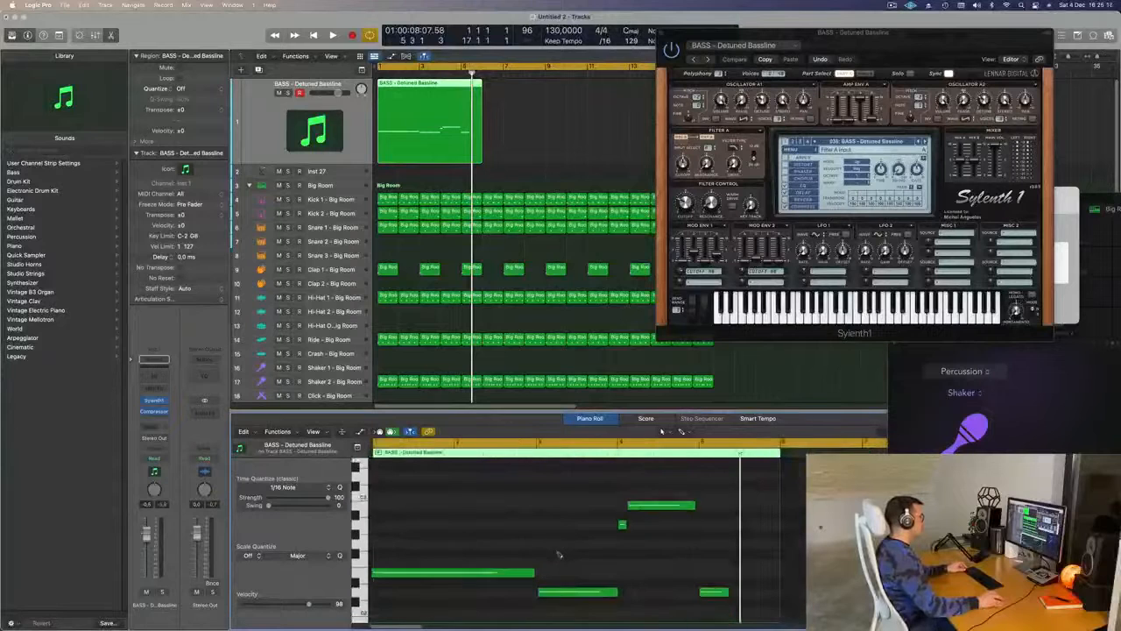
key("super+a")
left_click(586, 565)
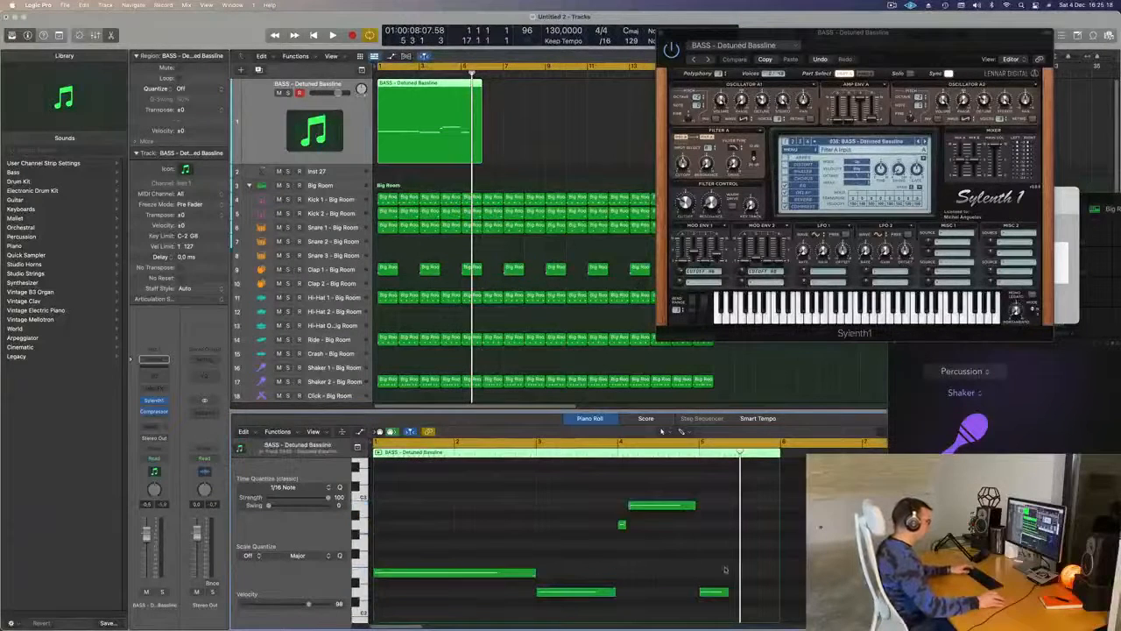
- Shorten the bass region so it ends at bar 5, and play it from the start
left_click_drag(780, 611, 696, 610)
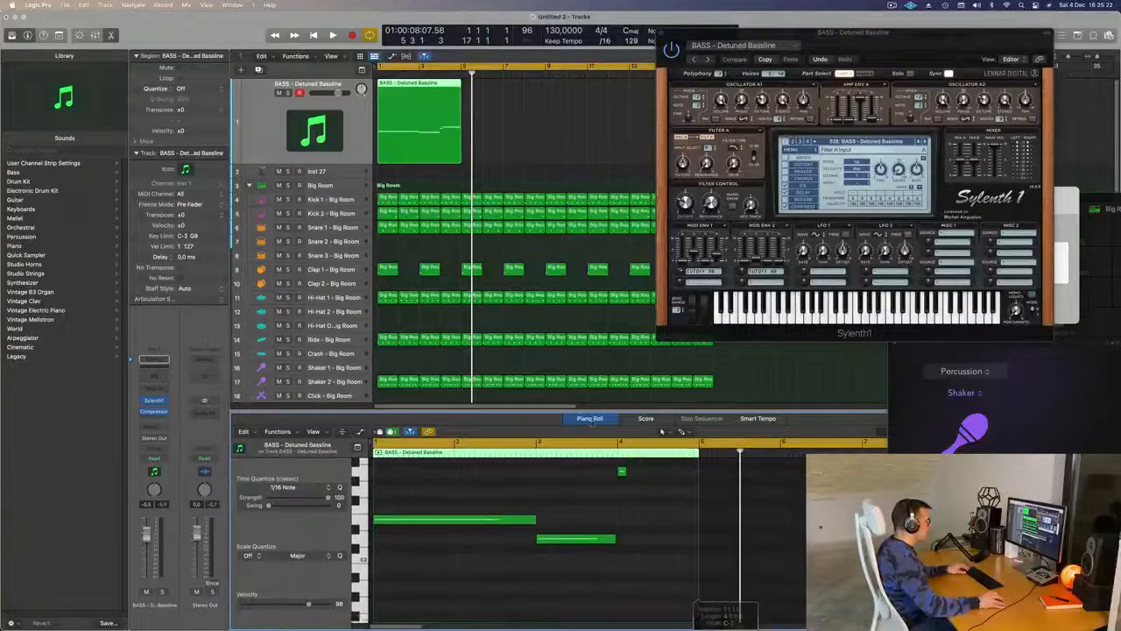
key("Return")
key("space")
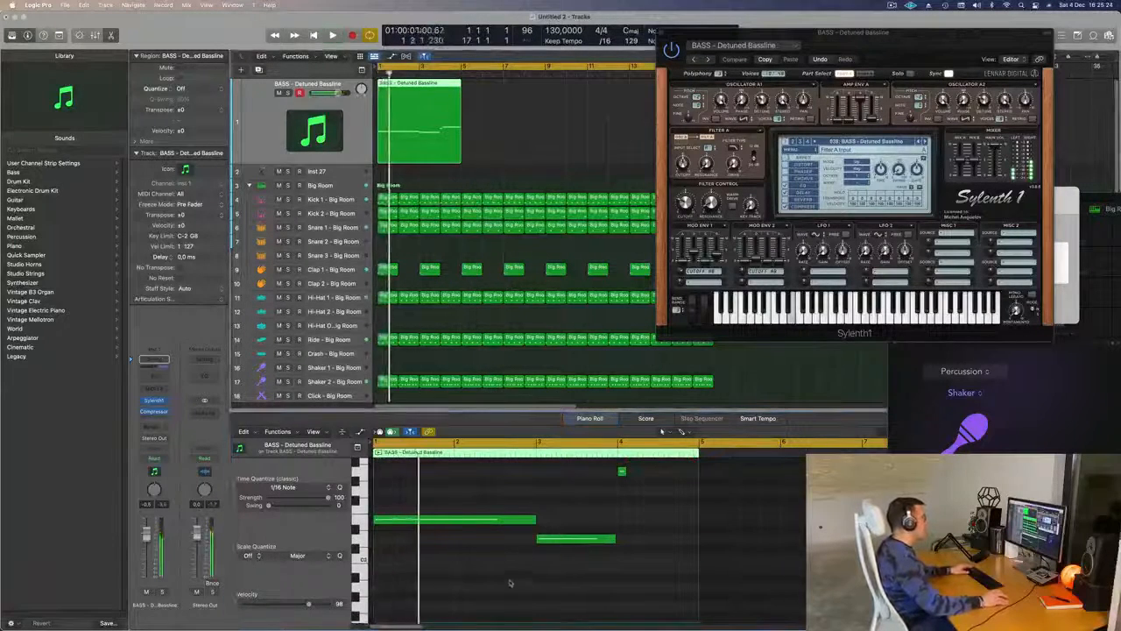
scroll(513, 586, "up", 5)
key("super+Left")
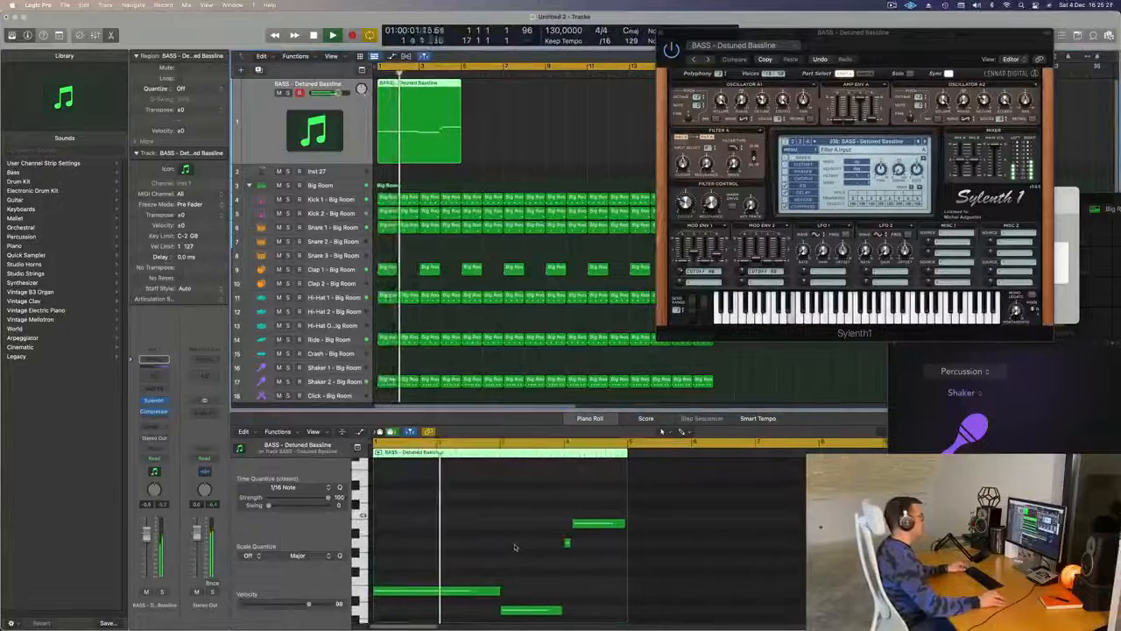
- Extend the short note at bar 4 and the note before it to close the gaps, and replay the bassline
scroll(515, 547, "up", 4)
scroll(517, 547, "left", 3)
scroll(543, 547, "up", 3)
scroll(545, 546, "down", 1)
scroll(553, 546, "left", 2)
scroll(559, 547, "up", 3)
scroll(565, 546, "right", 1)
key("space")
scroll(644, 547, "up", 3)
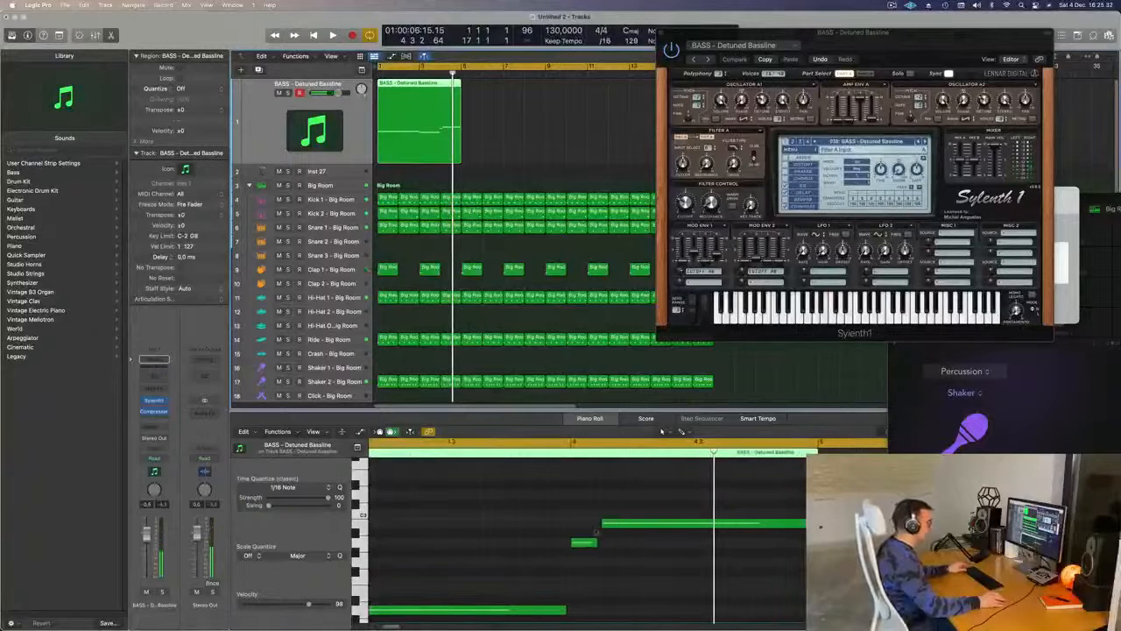
left_click_drag(598, 542, 603, 542)
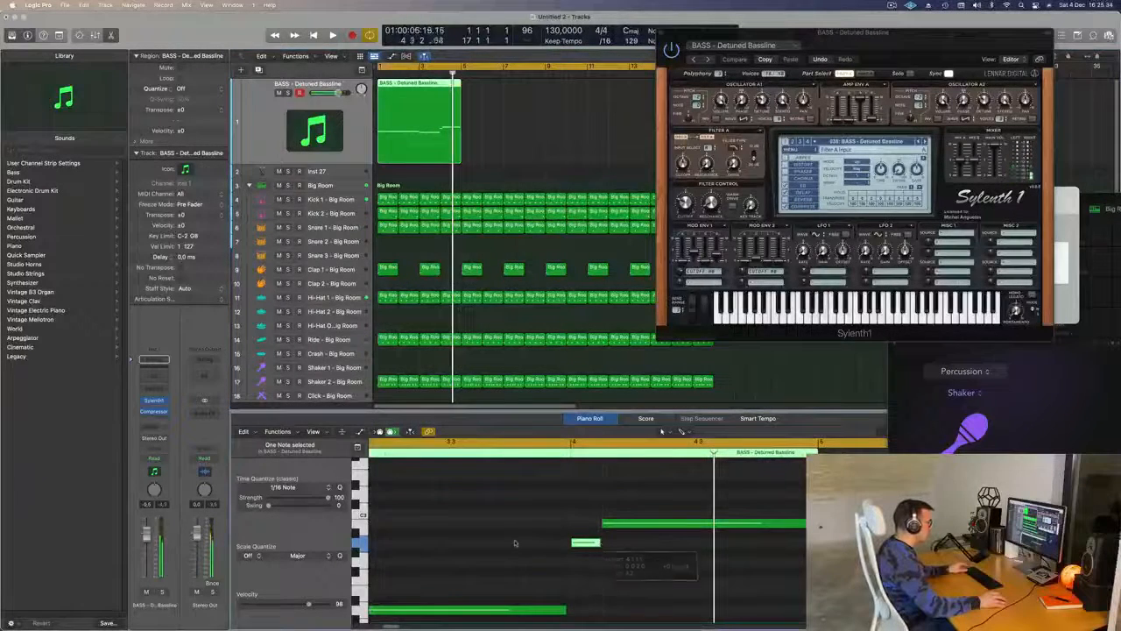
key("space")
scroll(793, 528, "down", 2)
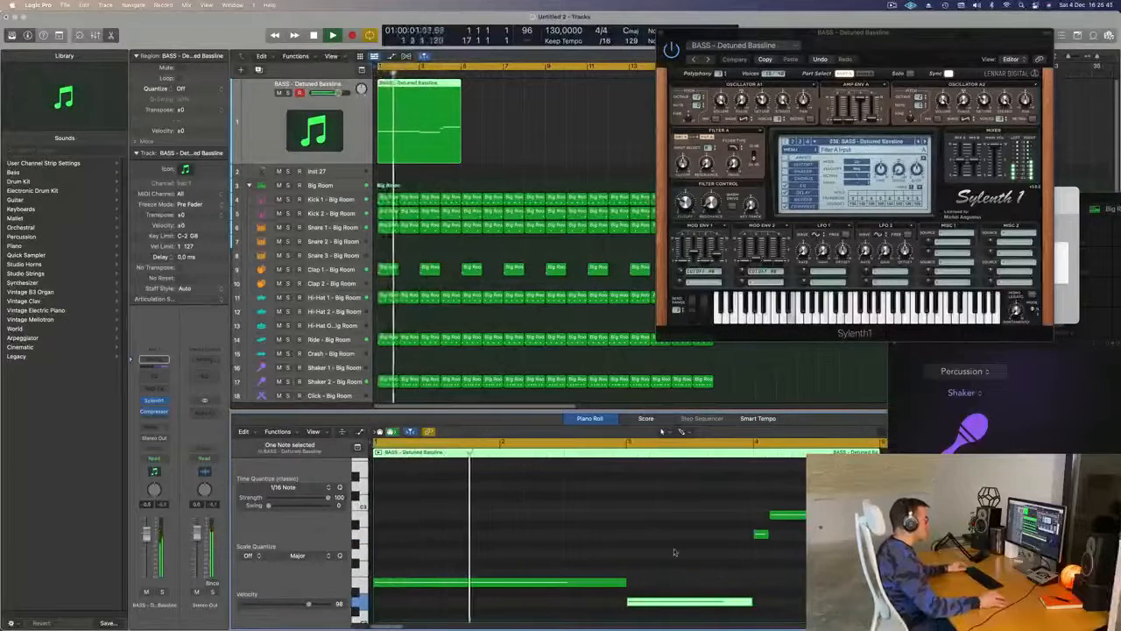
- Move Sylenth1 aside, repeat the four-bar bass region three times to fill up to bar 17, and start playback
left_click_drag(878, 42, 807, 172)
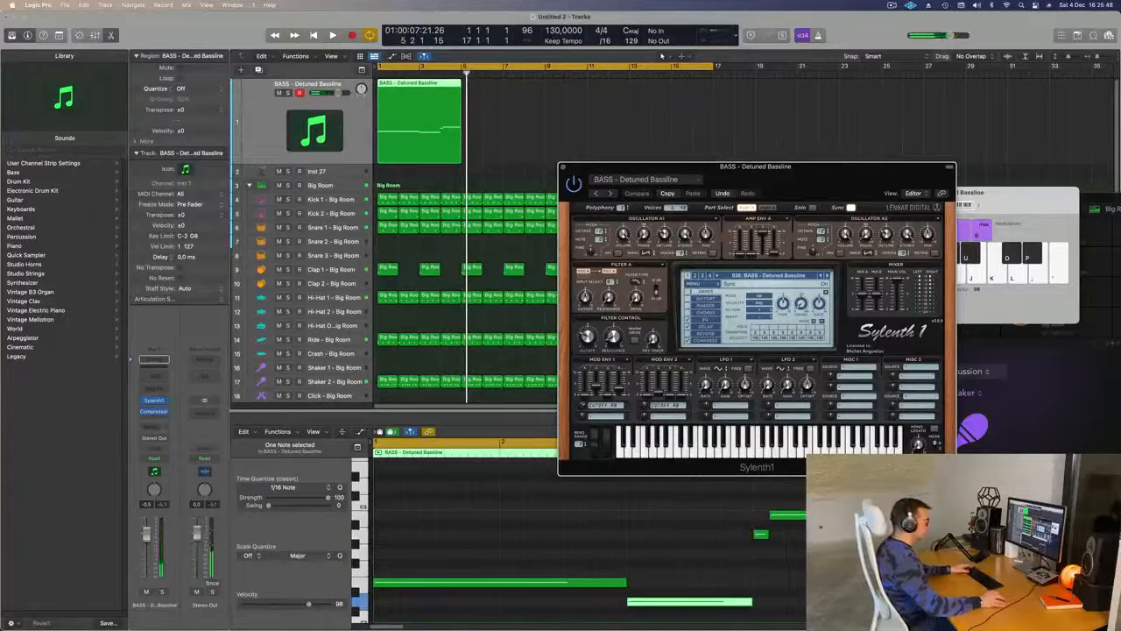
left_click(788, 515)
left_click(429, 118)
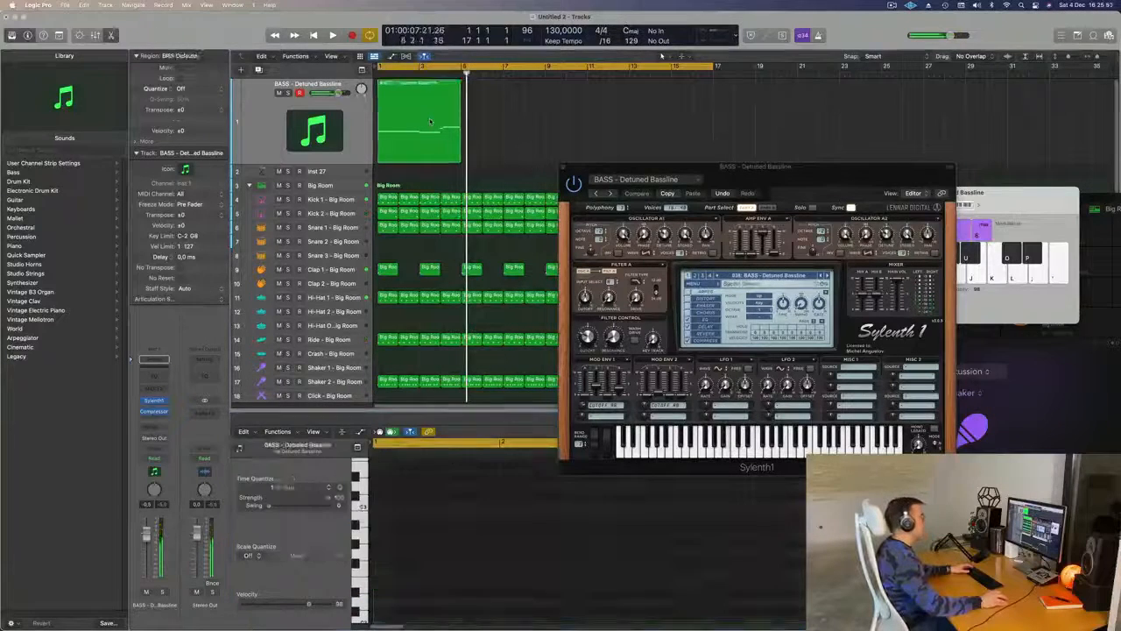
key("super+r")
key("super+r")
key("super+r")
key("space")
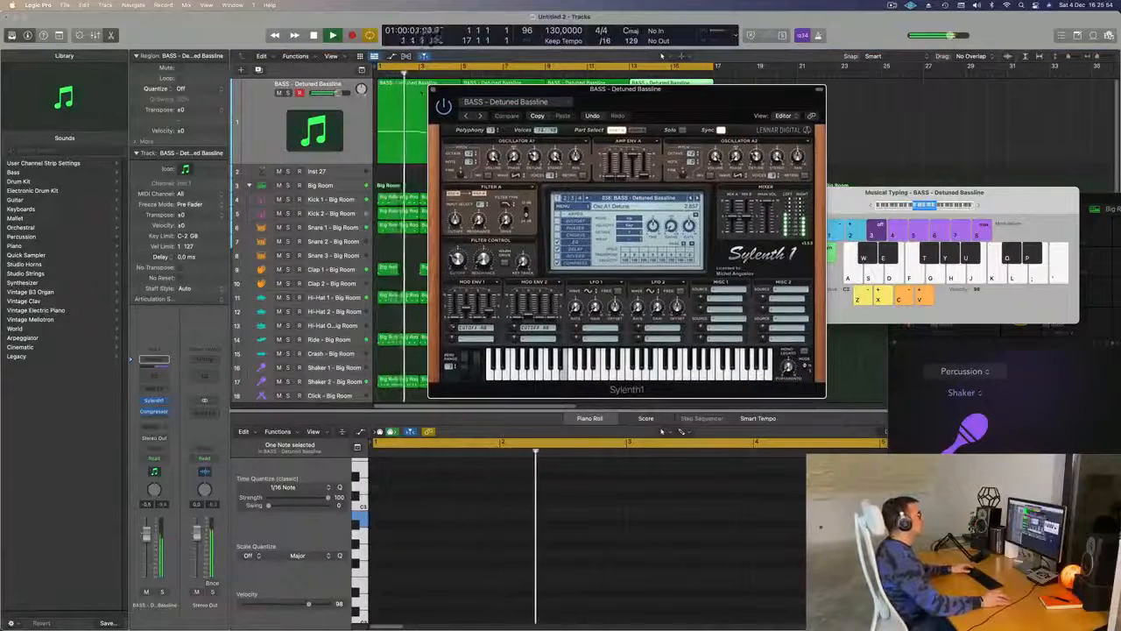
- Close the Sylenth1 window and duplicate the BASS - Detuned Bassline track with its plug-ins
left_click(432, 89)
left_click(289, 123)
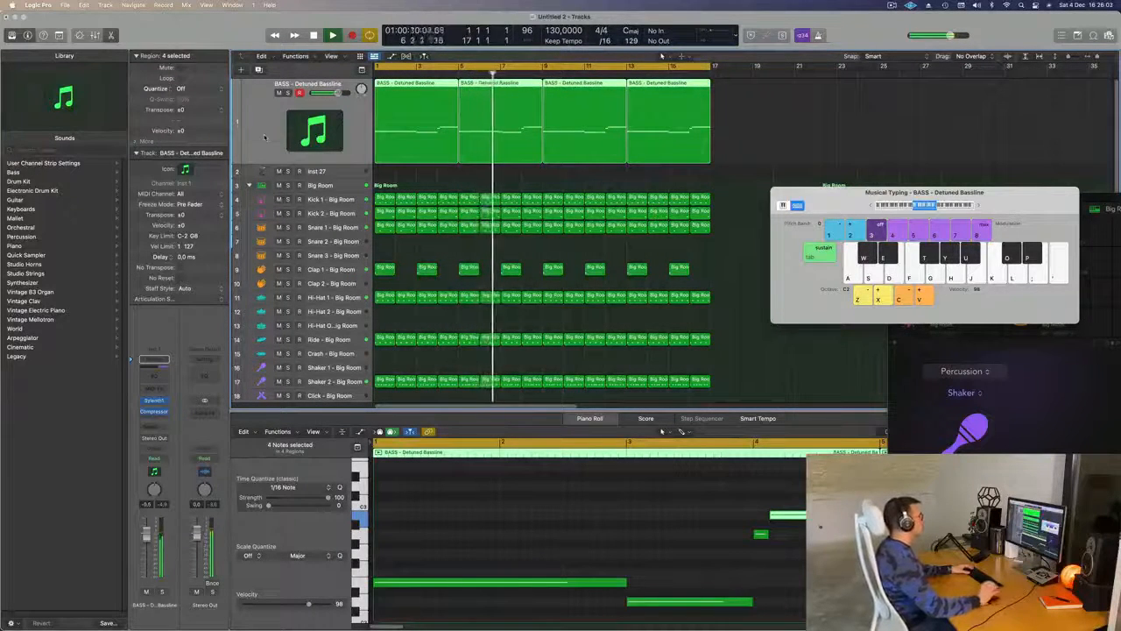
key("super+Left")
key("super+Left")
key("Return")
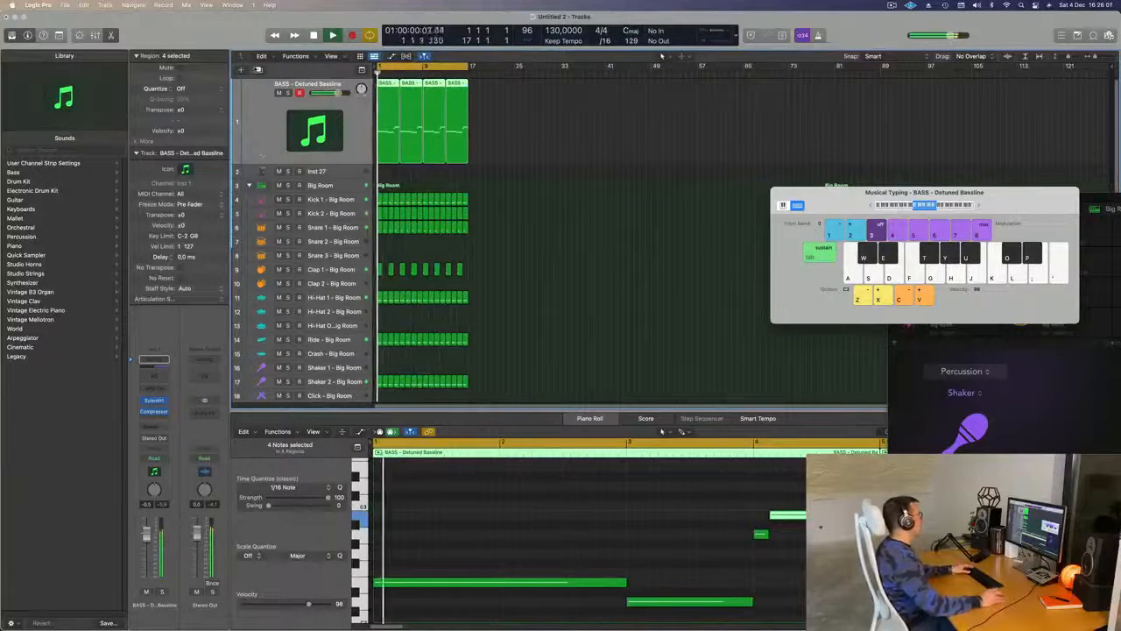
key("super+d")
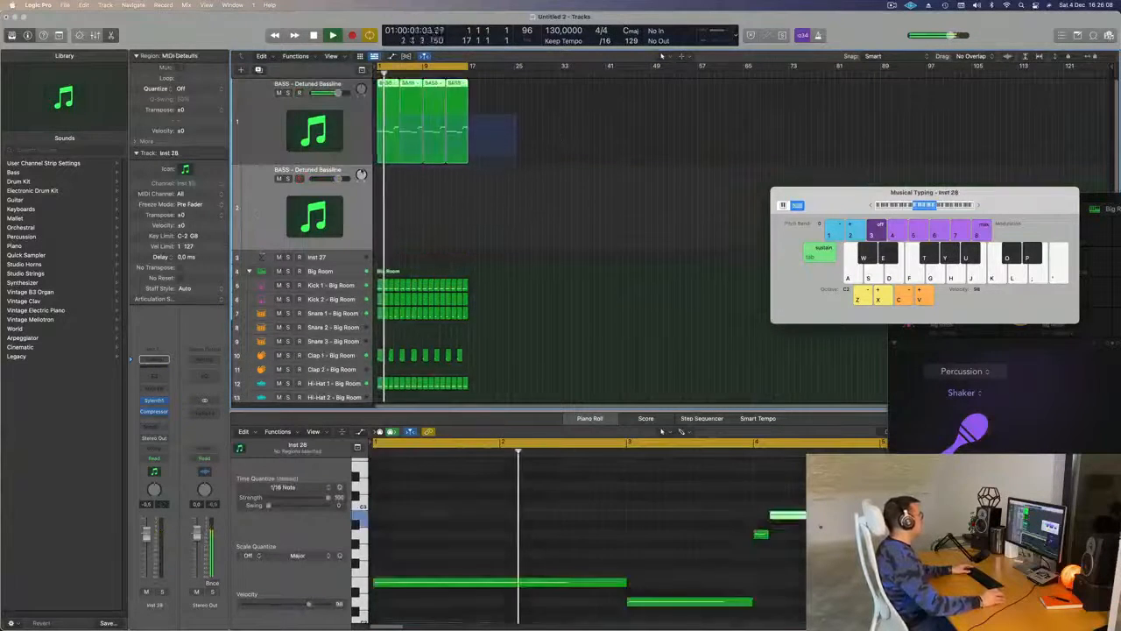
- Copy the four bass regions onto the duplicated track, mute the original bass track and restart playback
left_click_drag(390, 85, 390, 170)
key("space")
left_click(278, 94)
key("space")
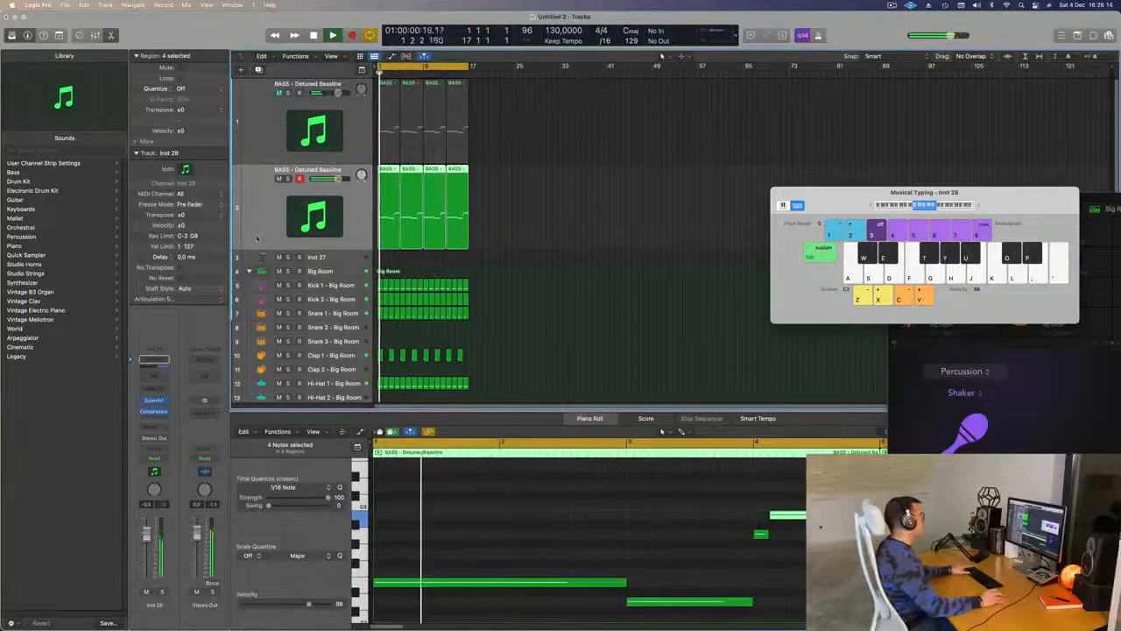
- Open Sylenth1 on the duplicated track, advance to the BASS - Electro Addicted preset and lower the track's volume
left_click(154, 400)
left_click_drag(655, 124, 638, 122)
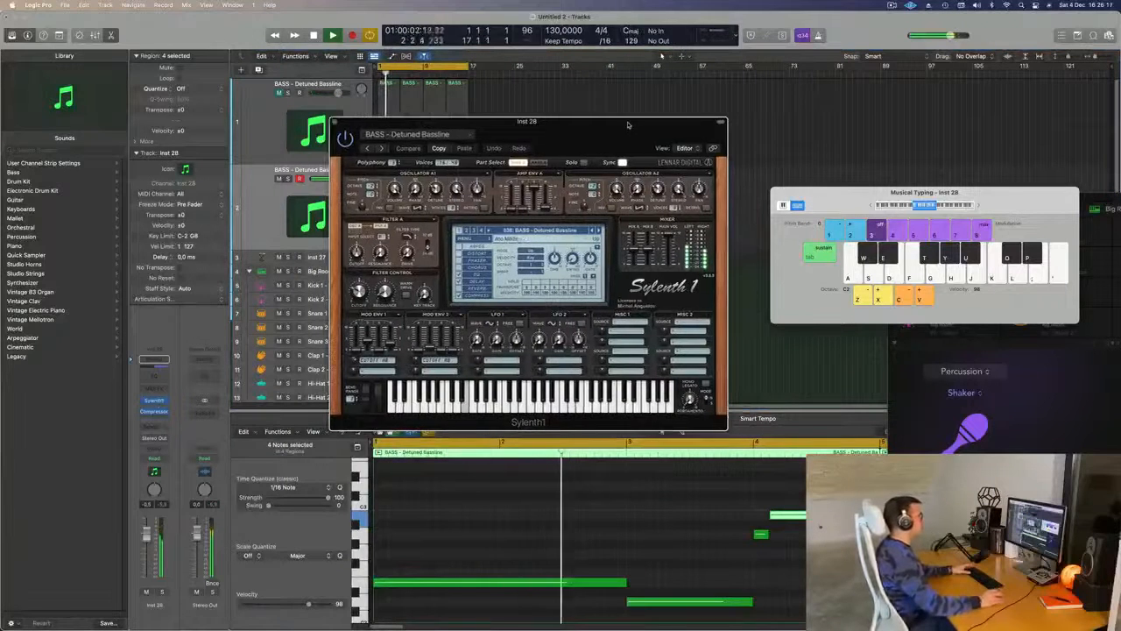
left_click(597, 231)
left_click(598, 230)
left_click(598, 231)
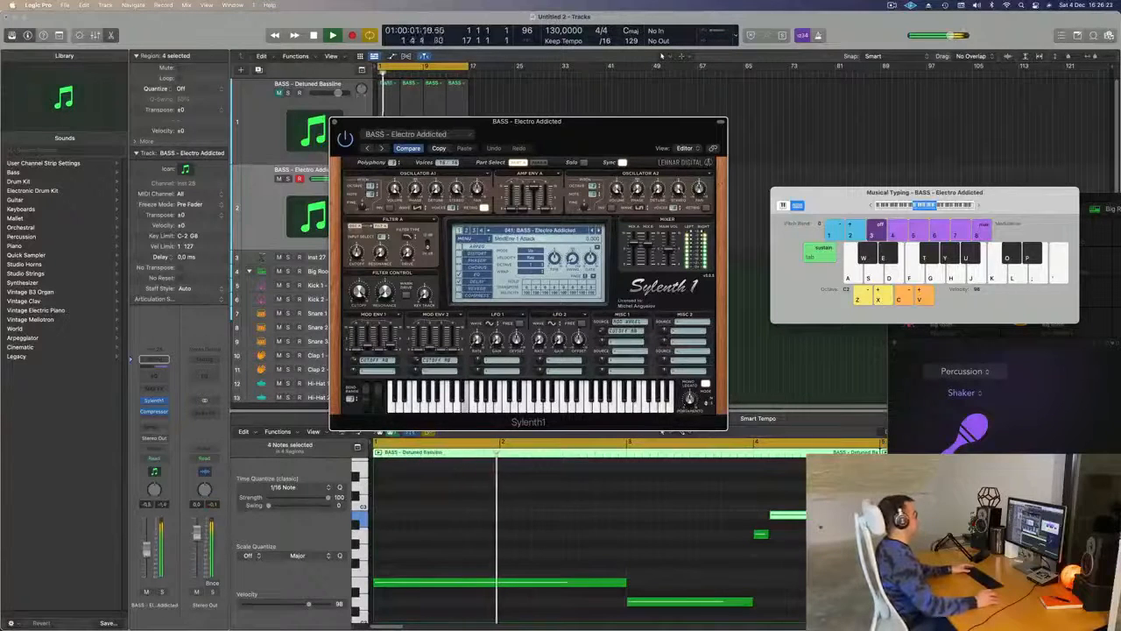
left_click(146, 560)
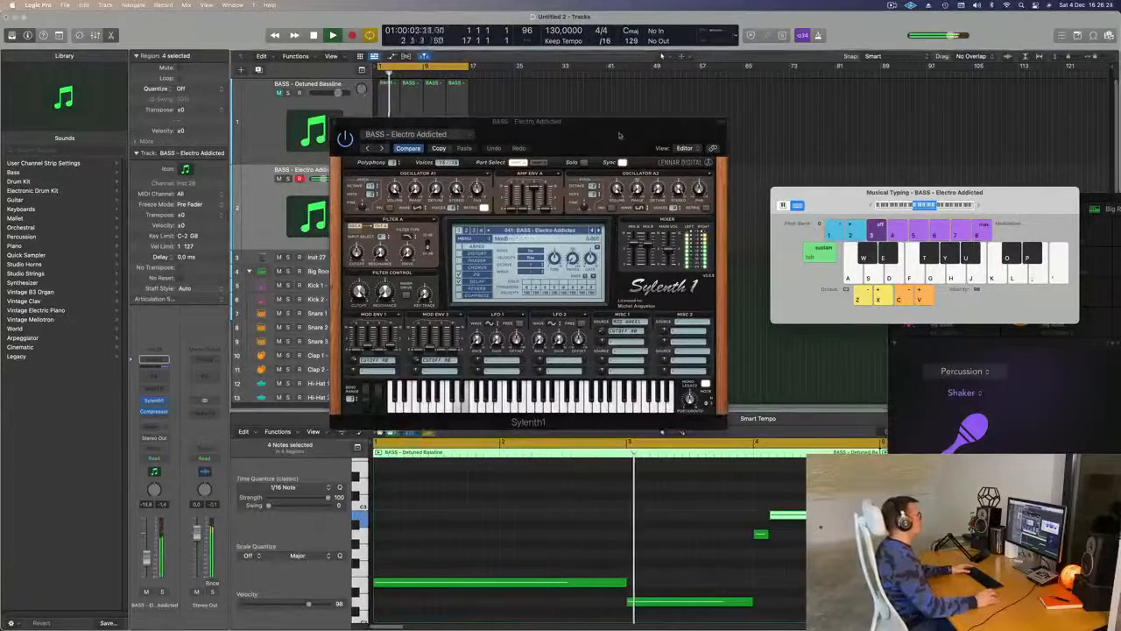
left_click_drag(622, 136, 680, 142)
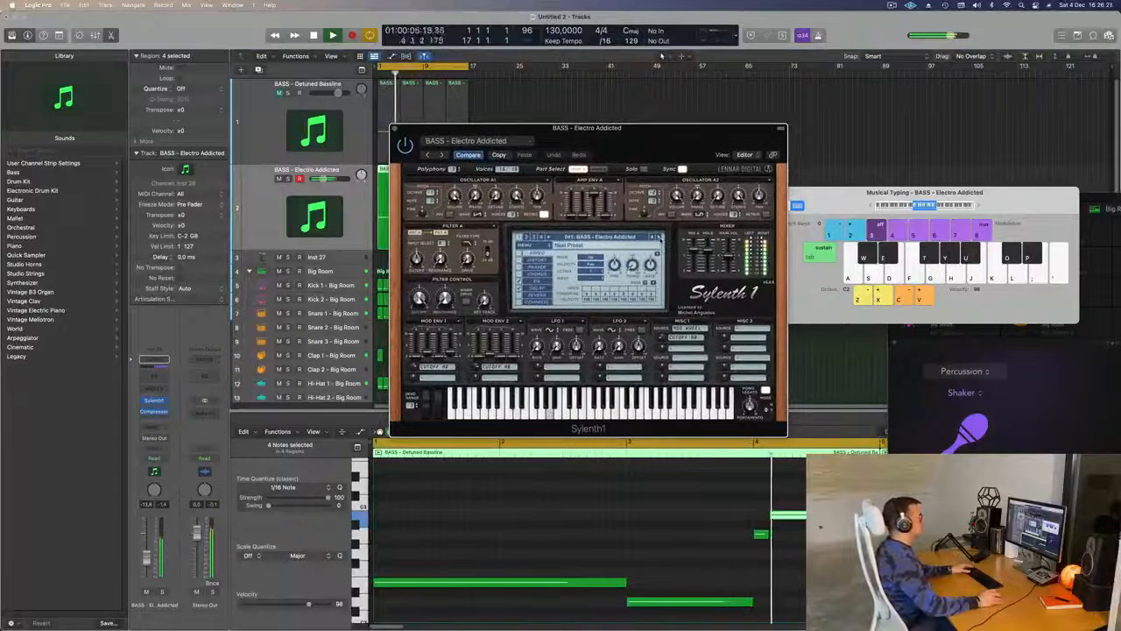
- Audition the presets after BASS - Electro Addicted up to BASS - Fat Saws, restarting the loop for each sound
left_click(659, 237)
left_click(659, 238)
left_click(659, 237)
left_click(658, 237)
key("Return")
left_click(658, 237)
key("Return")
left_click(658, 237)
key("Return")
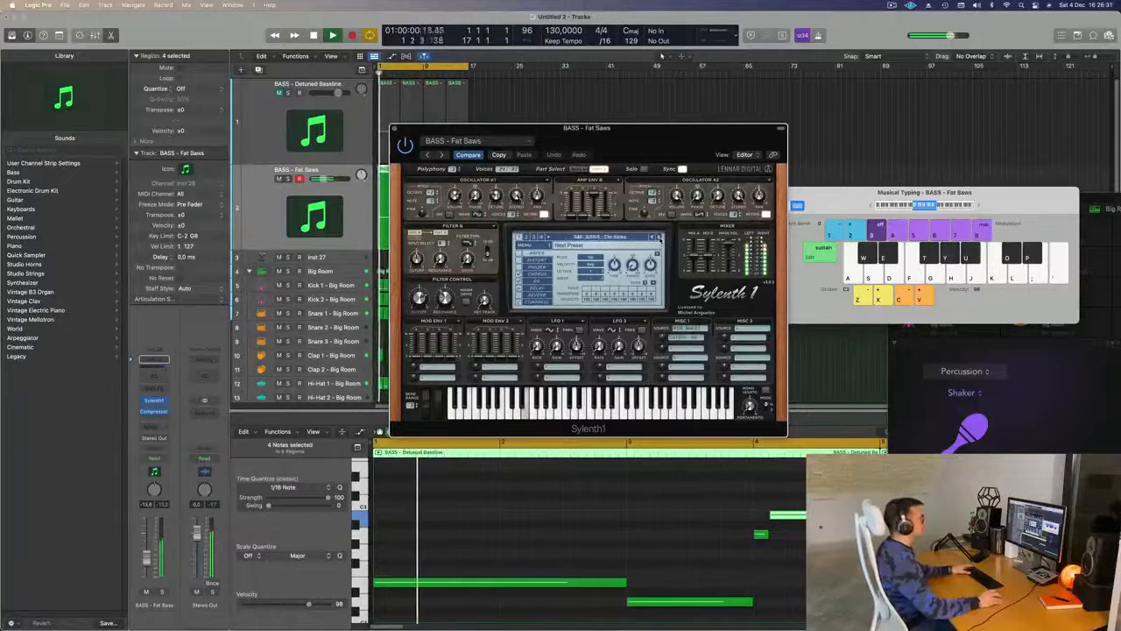
- Continue auditioning Sylenth1 bass presets from BASS - Felicity to BASS - Heavy House, replaying from the start between them
left_click(659, 237)
key("Return")
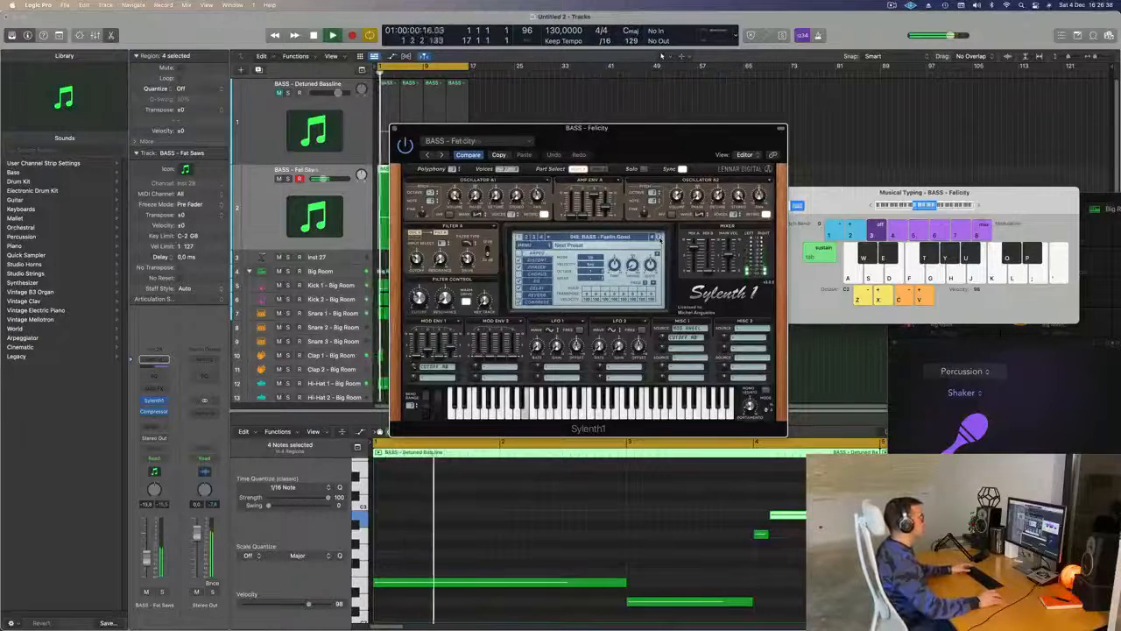
key("Return")
left_click(658, 237)
key("Return")
left_click(659, 237)
key("Return")
left_click(659, 237)
left_click(658, 237)
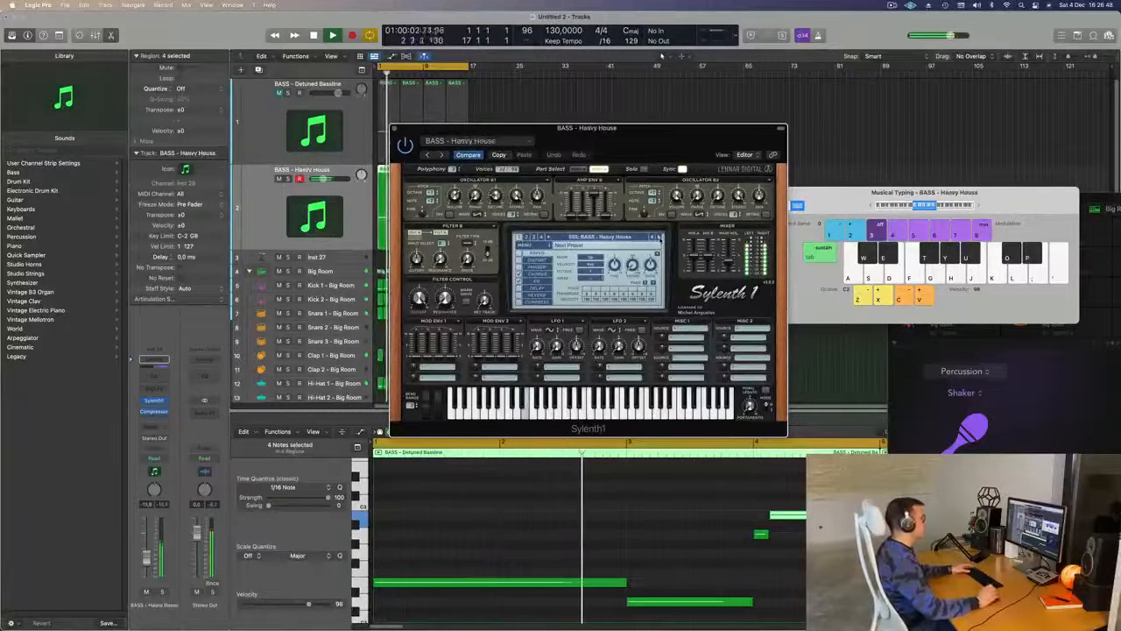
- Advance through the Sylenth1 bass presets after BASS - Heavy House to BASS - Moog Style Bass, restarting the loop to audition them
left_click(659, 238)
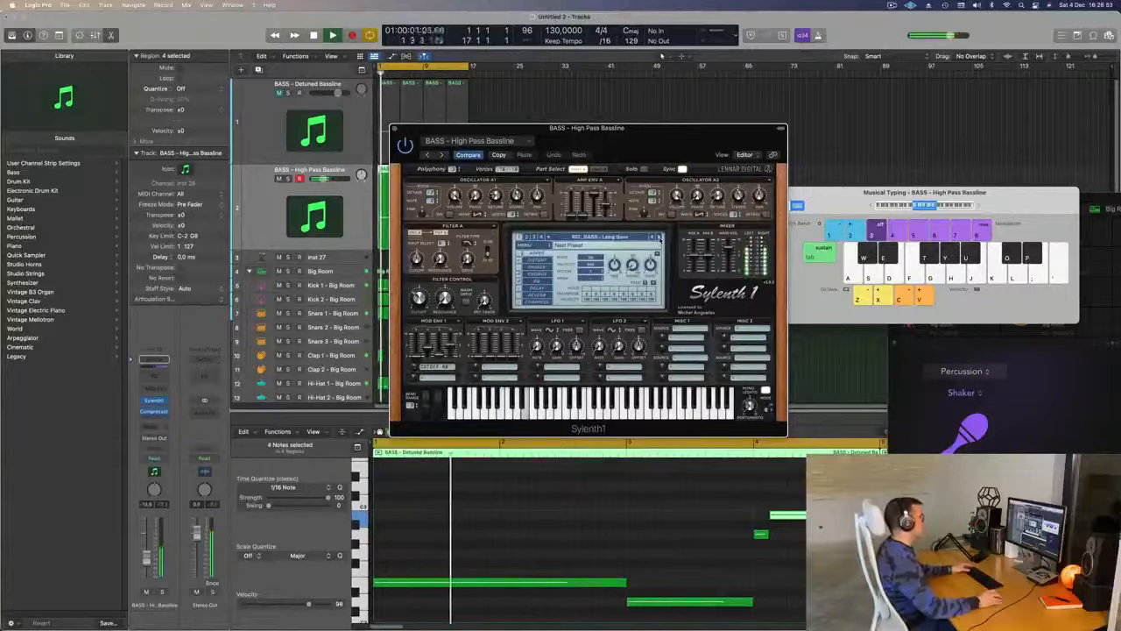
key("space")
key("space")
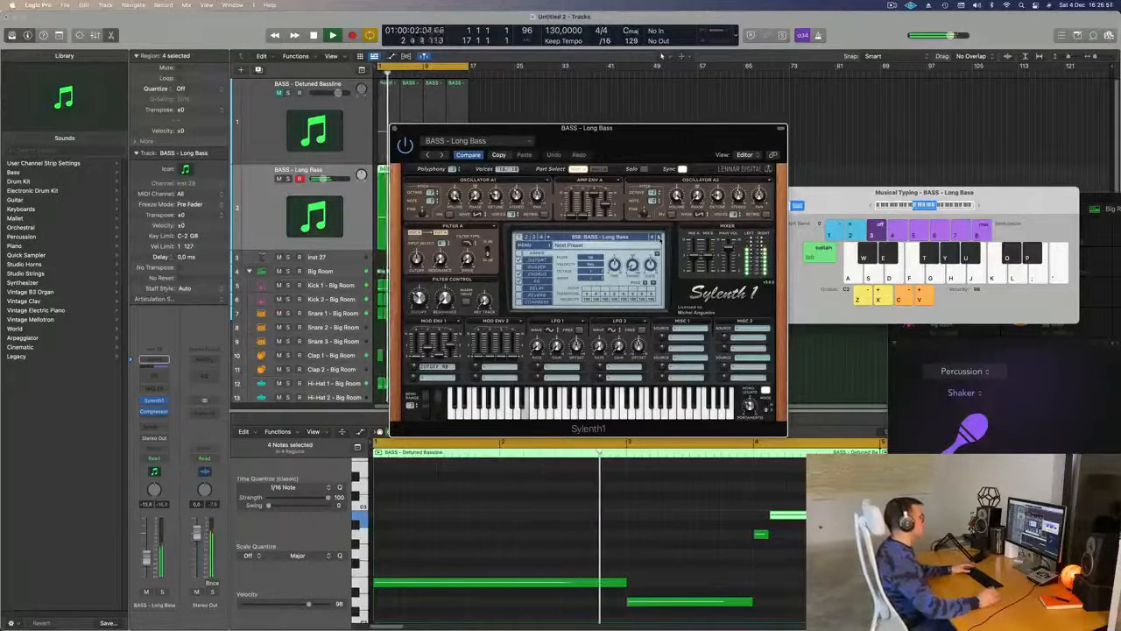
left_click(660, 238)
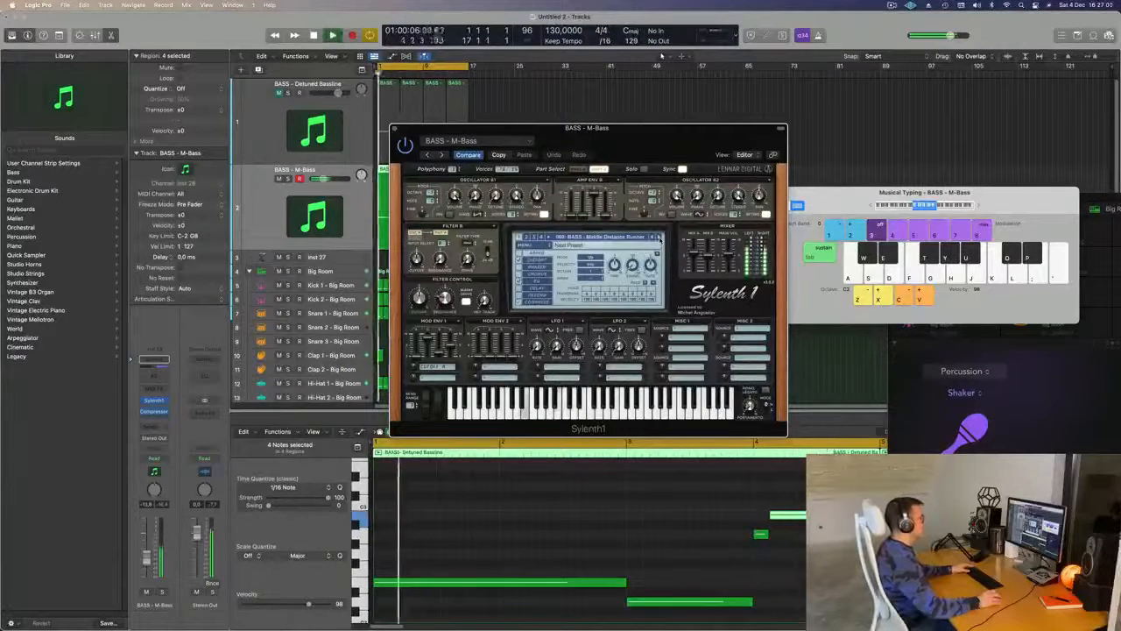
left_click(659, 237)
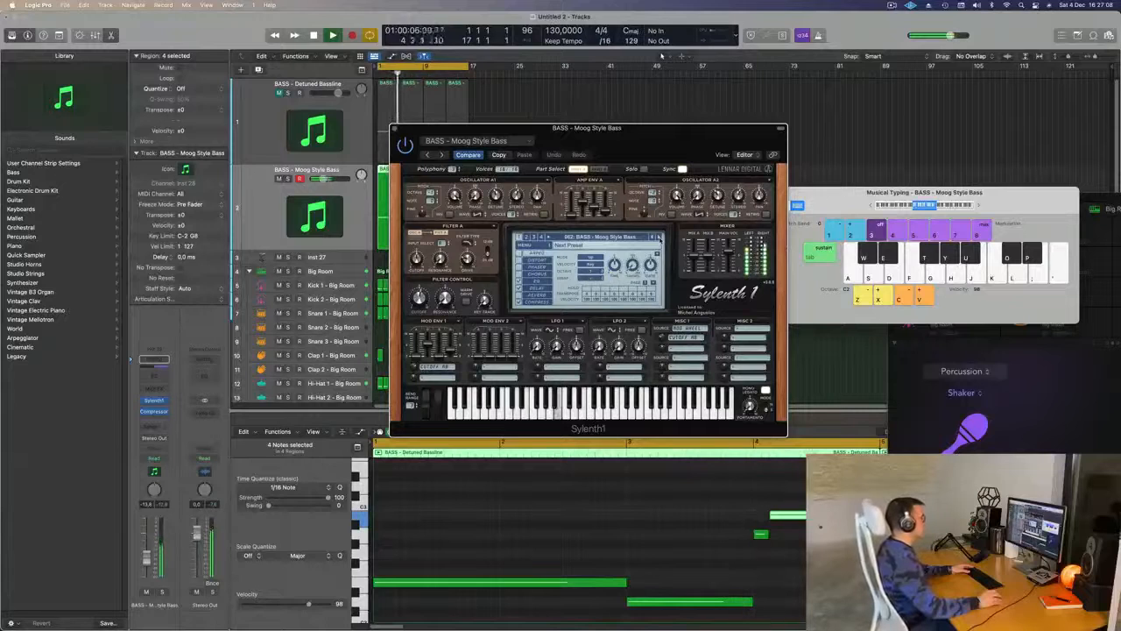
- In the first Moog Style Bass region, slightly shorten the two long notes and lengthen the short note following them, restarting playback
left_click_drag(645, 128, 841, 79)
left_click_drag(626, 582, 621, 583)
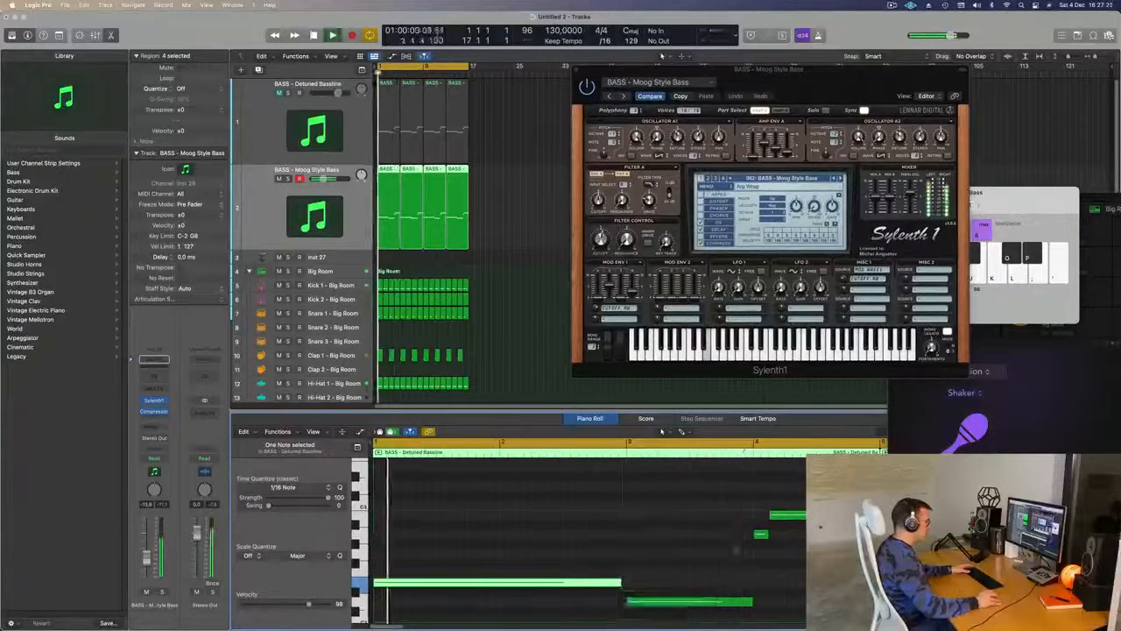
left_click(746, 604)
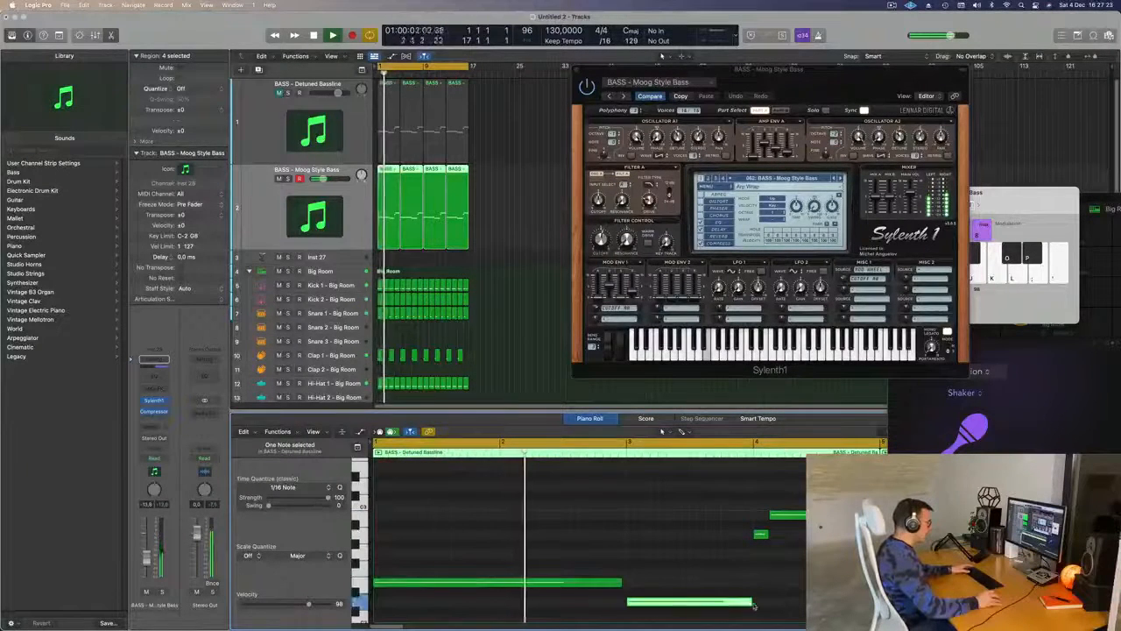
left_click_drag(751, 604, 748, 604)
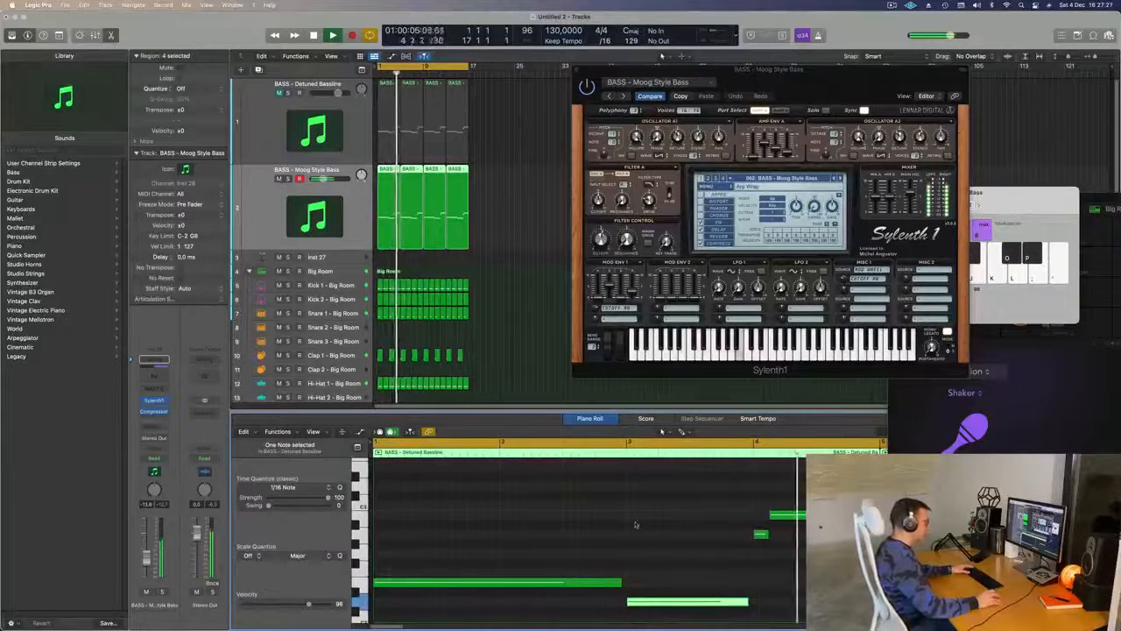
left_click(764, 534)
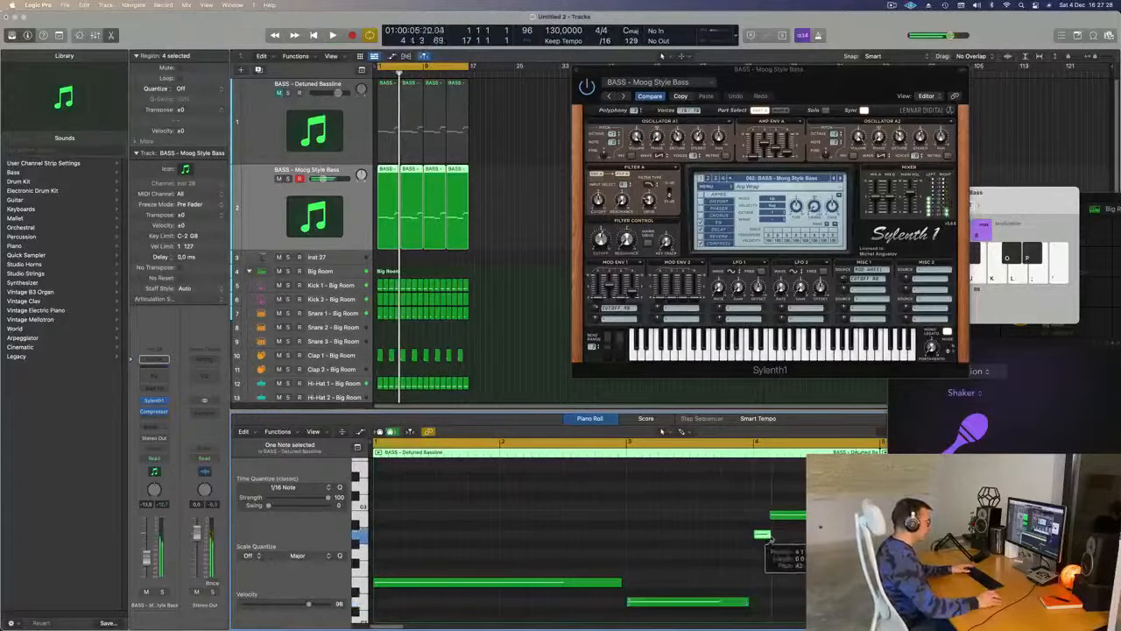
key("space")
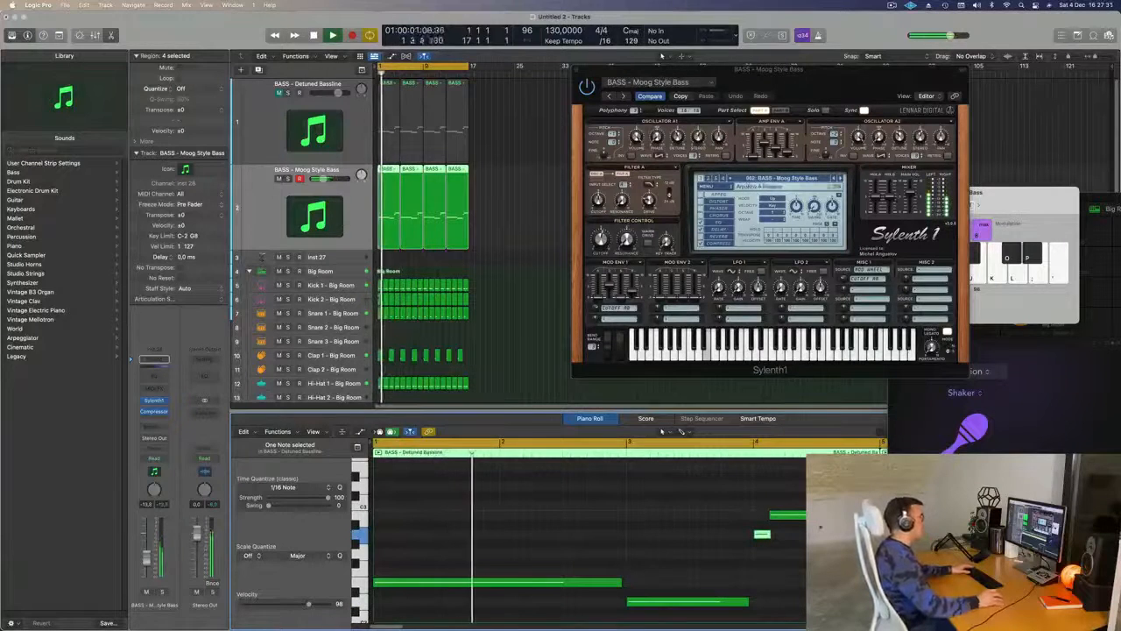
- Replace the last three regions on the Moog Style Bass track with three repeats of the edited first region
left_click(528, 215)
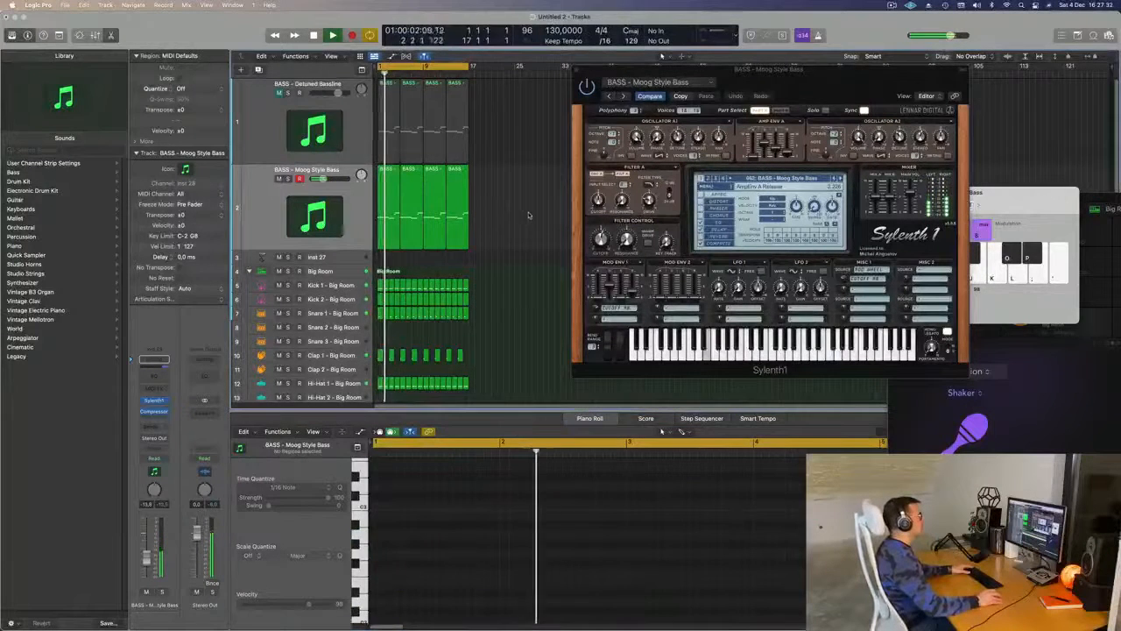
left_click(383, 209)
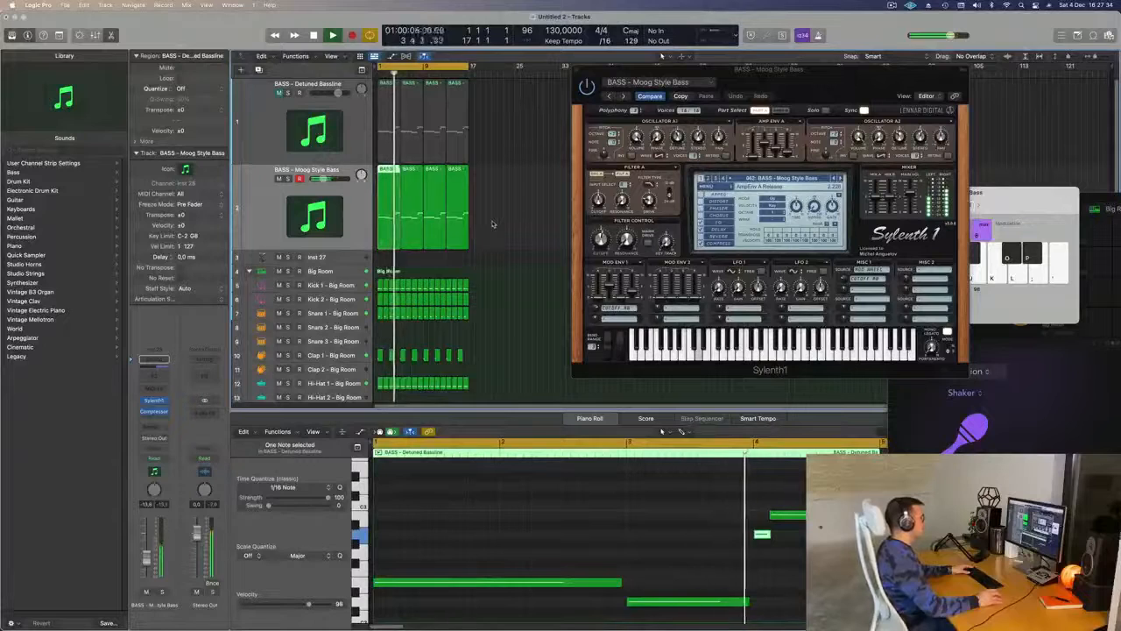
left_click_drag(506, 200, 413, 229)
key("Delete")
left_click(383, 220)
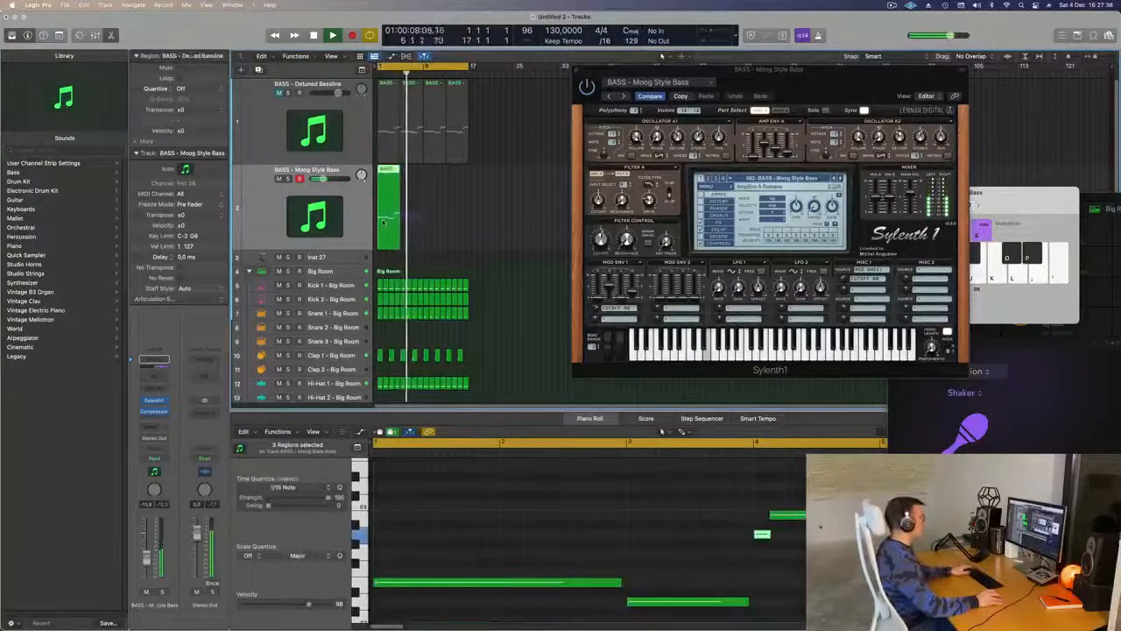
key("super+r")
key("super+r")
key("super+r")
- Unmute the BASS - Detuned Bassline track, replay both bass layers from the start and close the Sylenth1 window
key("space")
left_click(278, 93)
key("space")
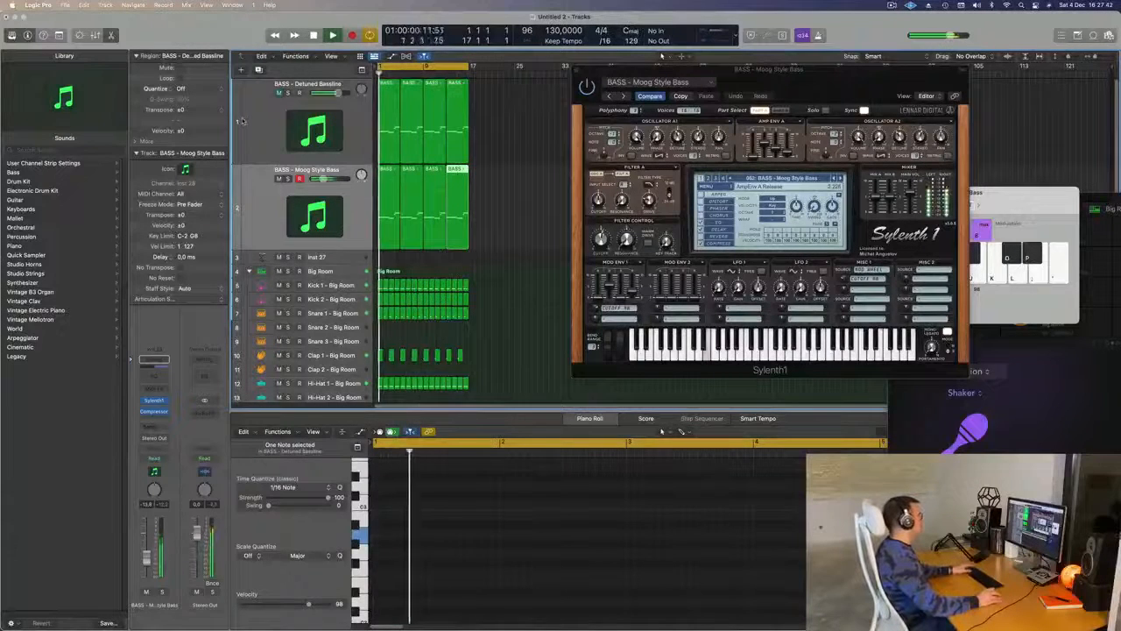
left_click(259, 123)
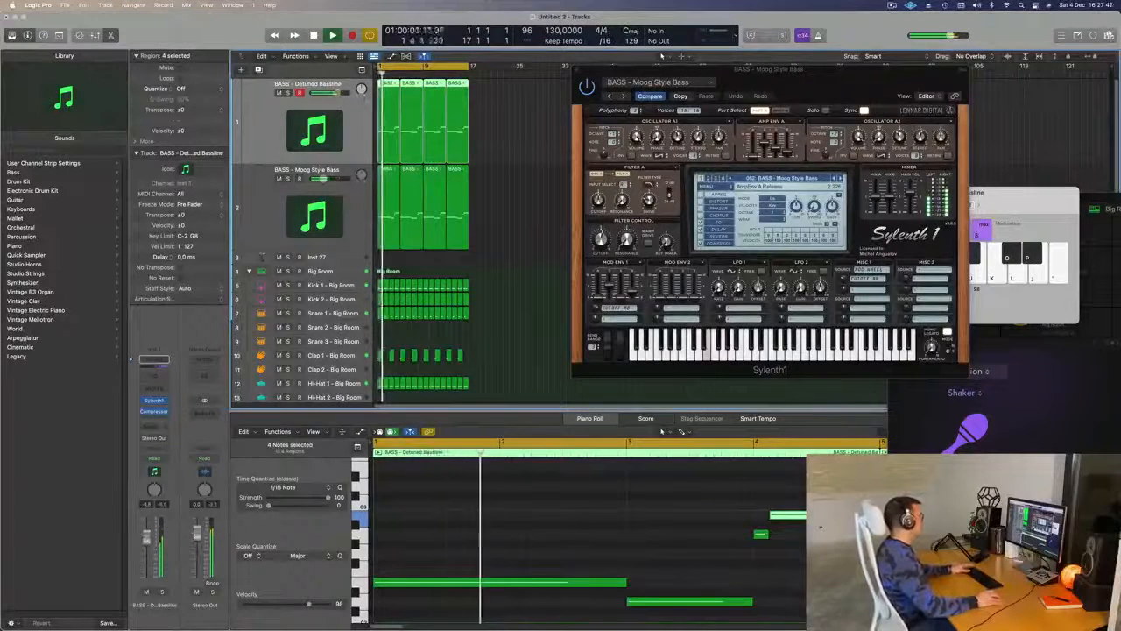
left_click_drag(700, 69, 464, 226)
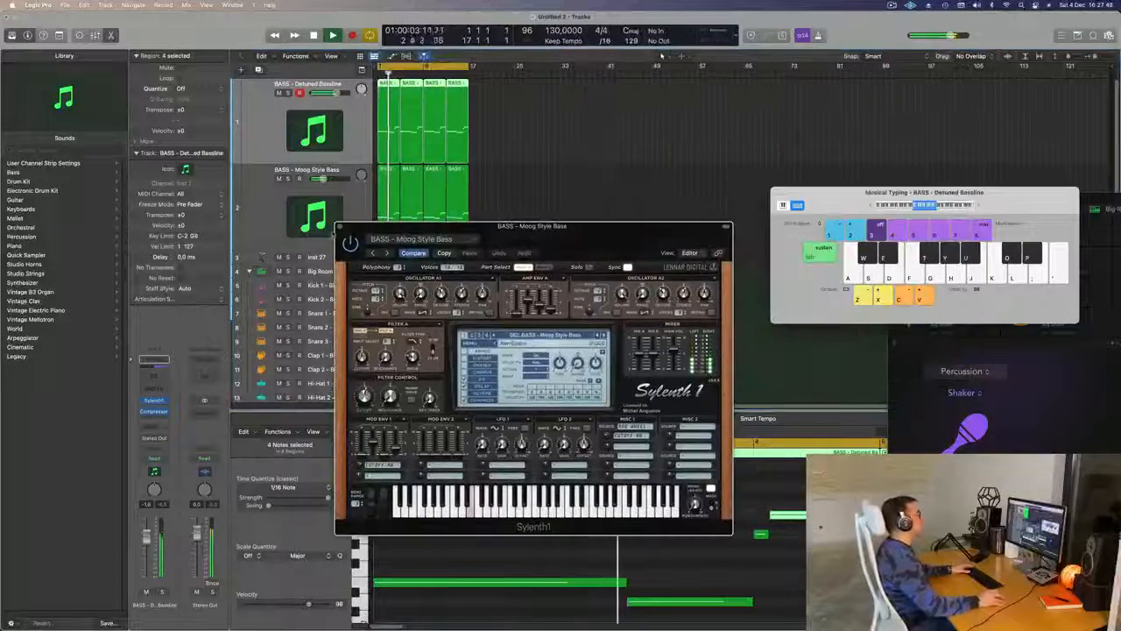
left_click(339, 226)
- Replay the loop from the start and duplicate the BASS - Moog Style Bass track
scroll(571, 244, "up", 1)
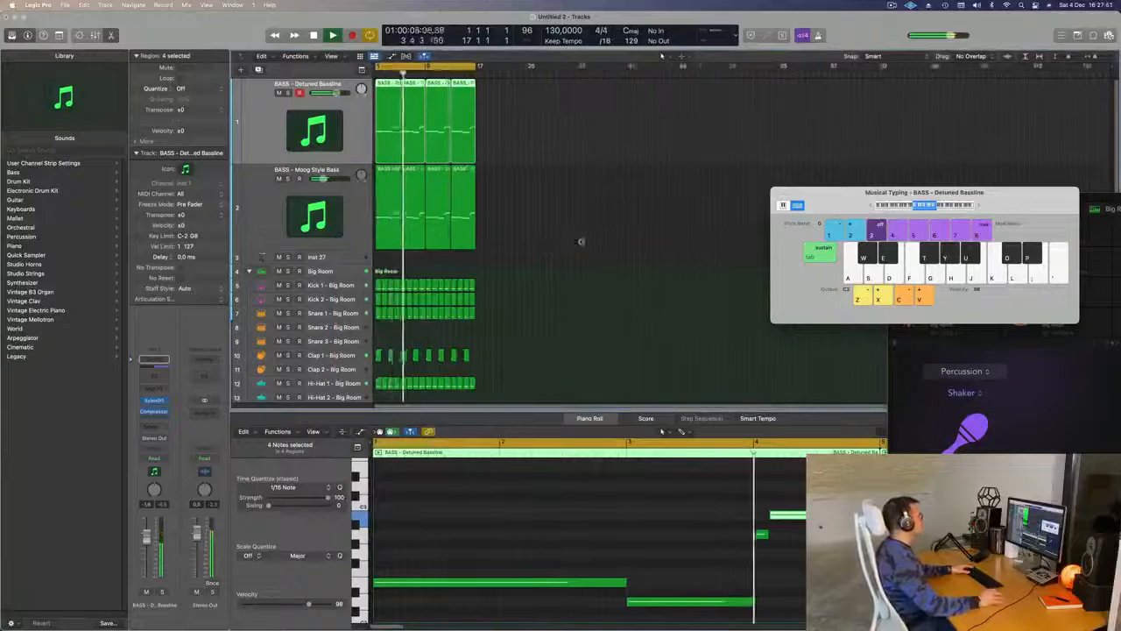
scroll(571, 244, "up", 5)
scroll(571, 243, "down", 2)
scroll(571, 243, "down", 4)
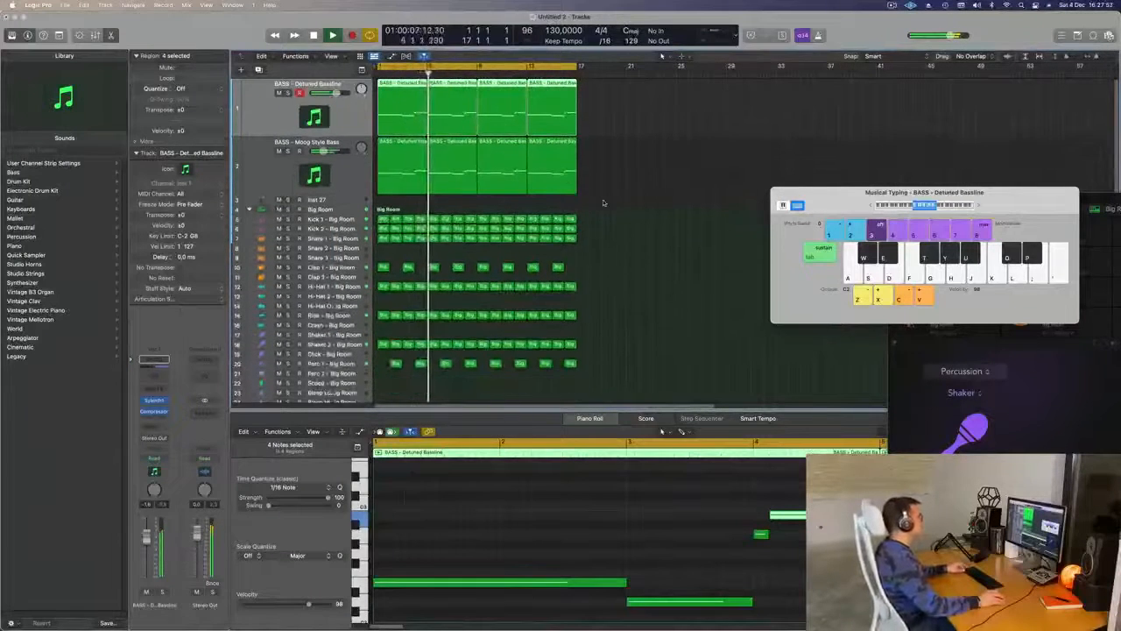
scroll(431, 231, "right", 1)
key("Return")
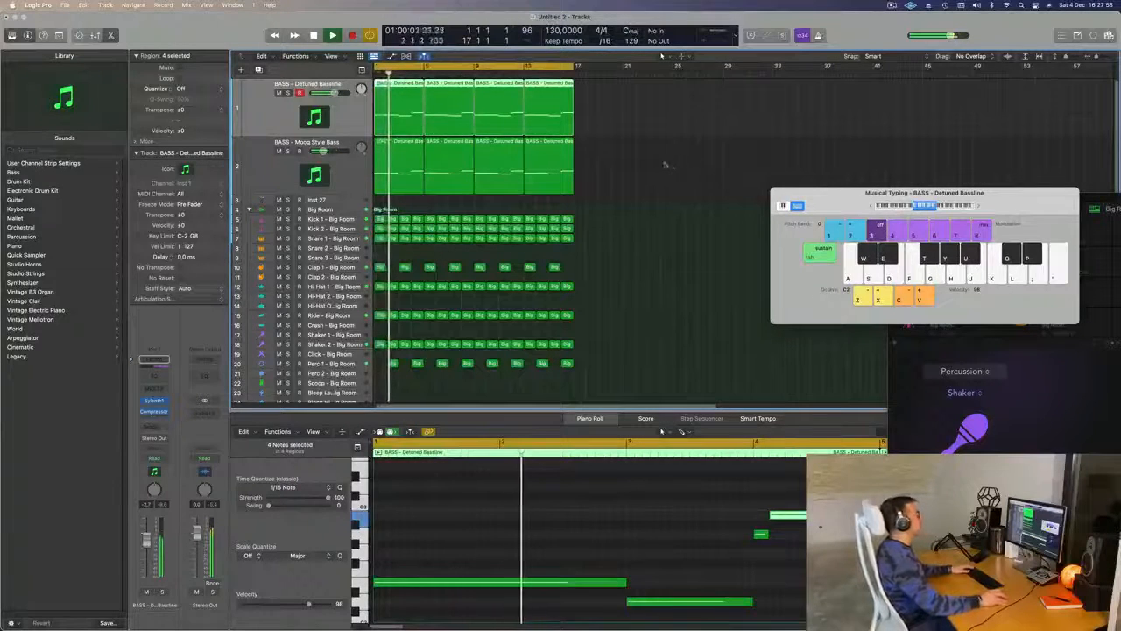
left_click(329, 169)
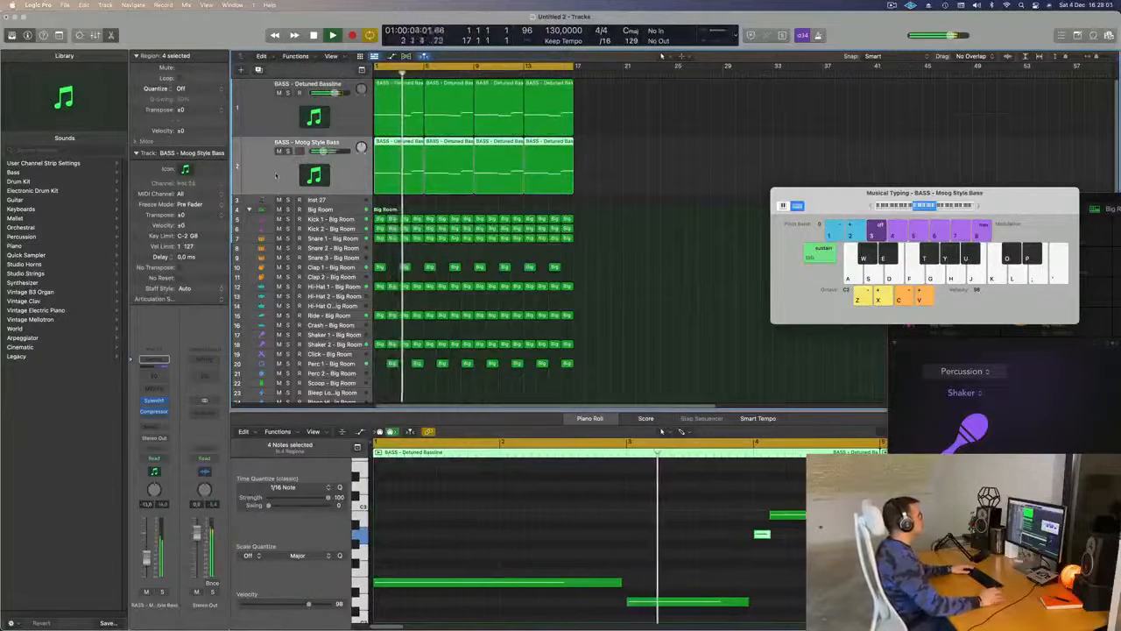
key("super+d")
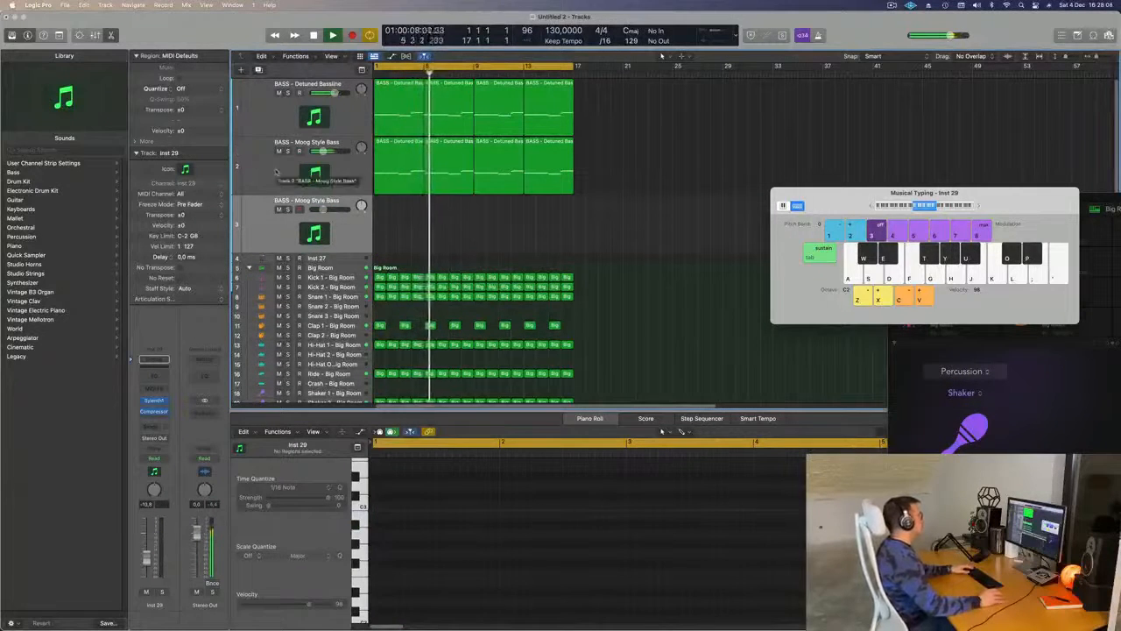
- Compare the bass layers by briefly soloing and muting the Detuned Bassline track, and set that track's volume to -6.0 dB
left_click(286, 93)
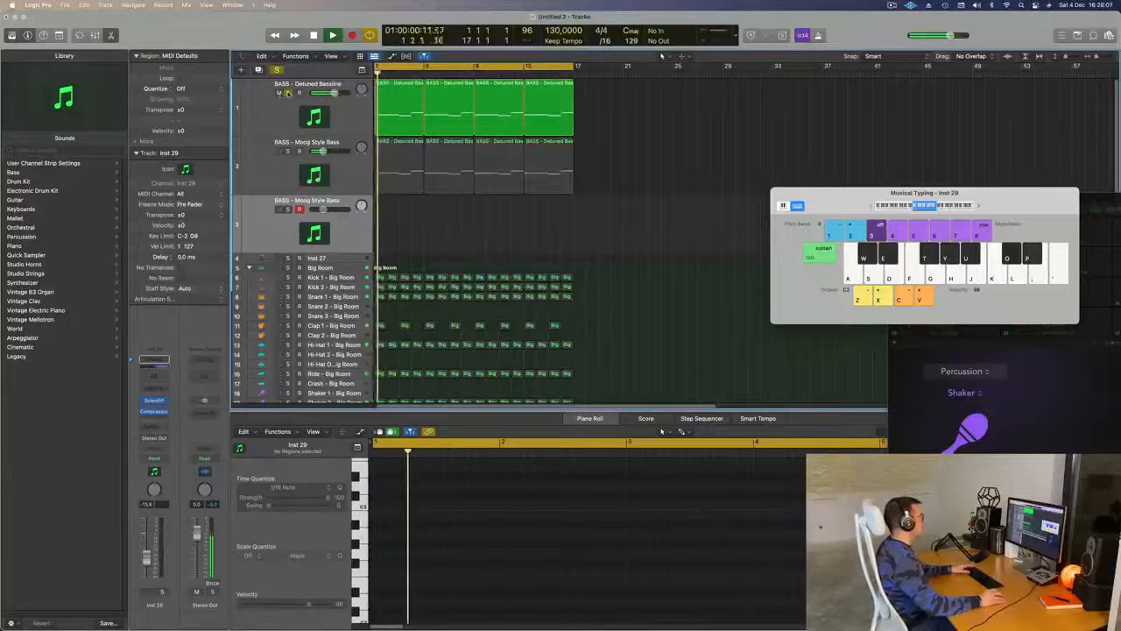
left_click(288, 93)
left_click(278, 93)
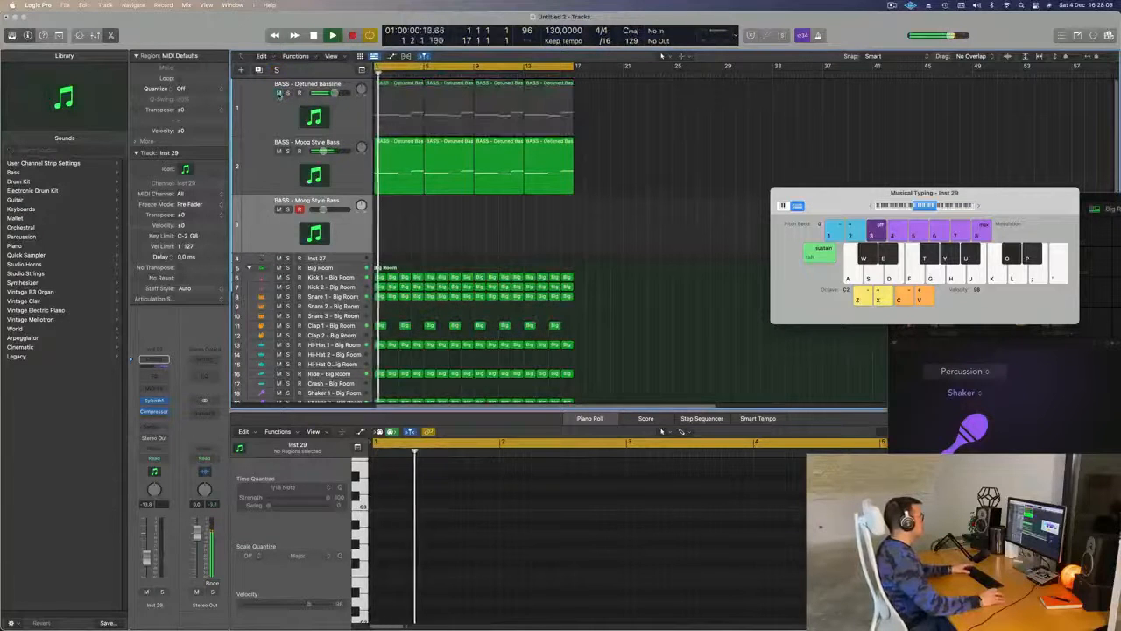
left_click(278, 92)
left_click_drag(331, 93, 329, 93)
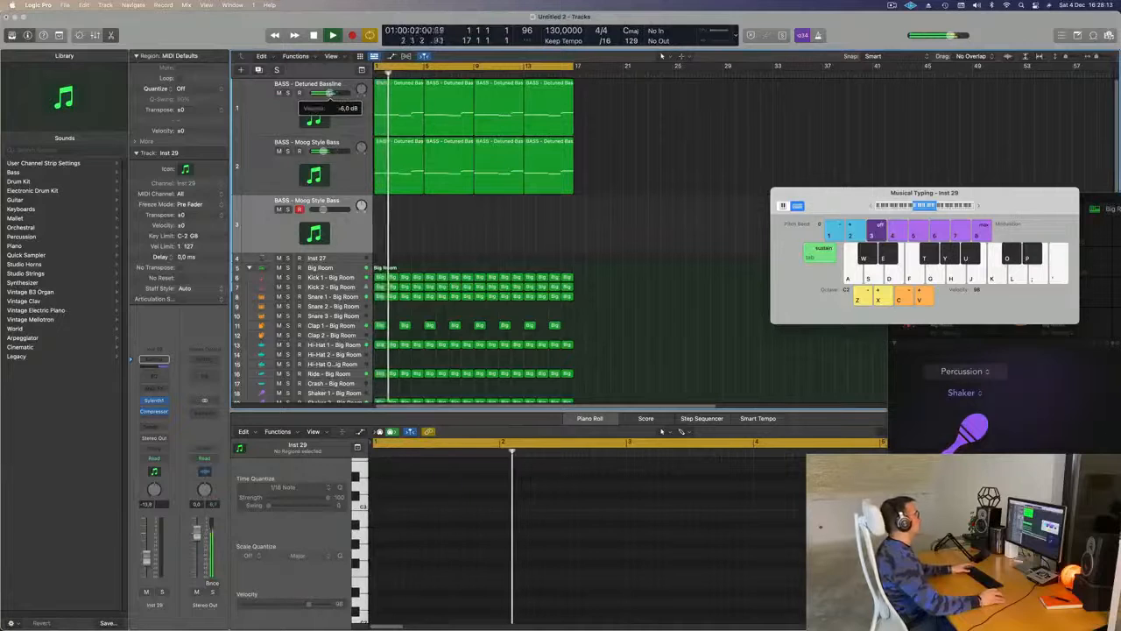
- Adjust the Sylenth1 filter cutoff on the second bass track and raise its volume to about -11 dB while replaying the loop
left_click_drag(831, 206, 824, 149)
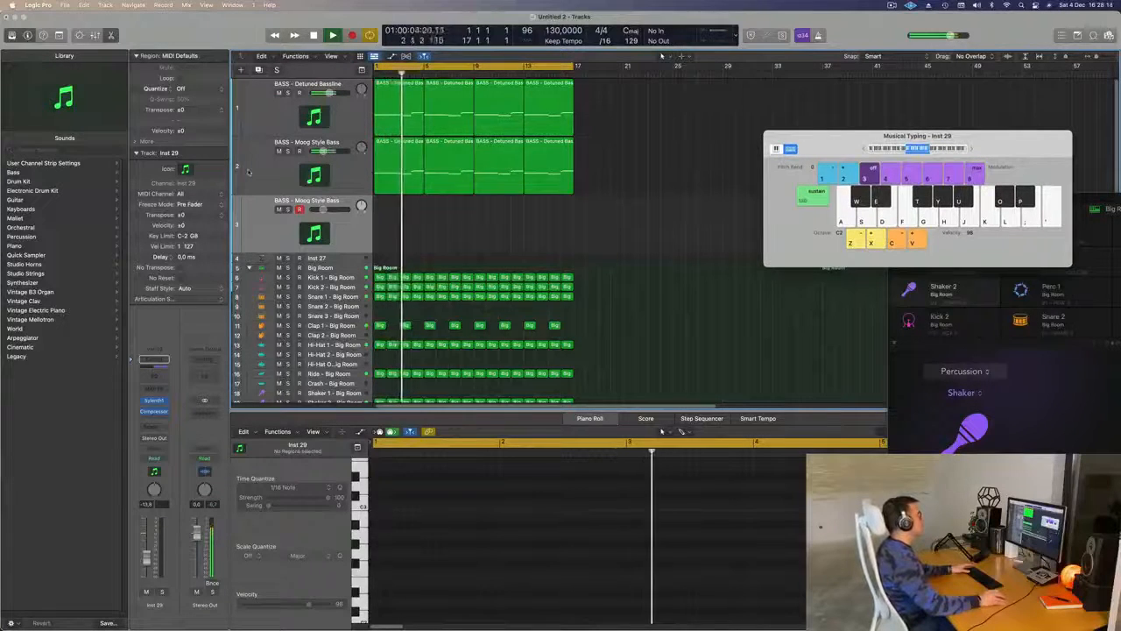
left_click(253, 172)
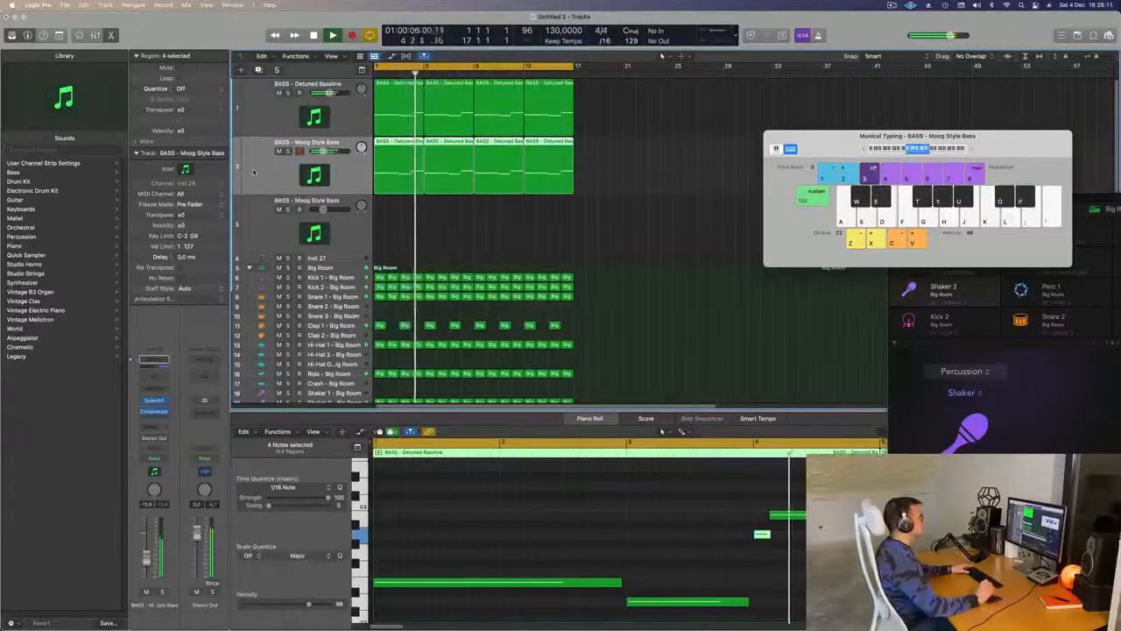
key("Return")
key("space")
left_click(152, 402)
key("space")
key("space")
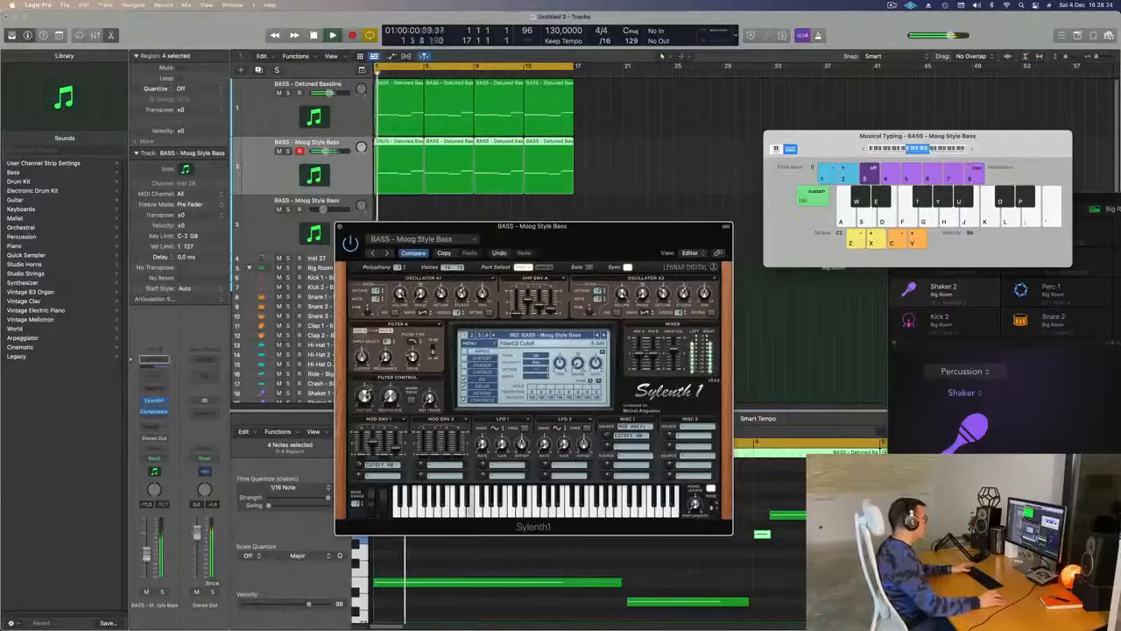
key("space")
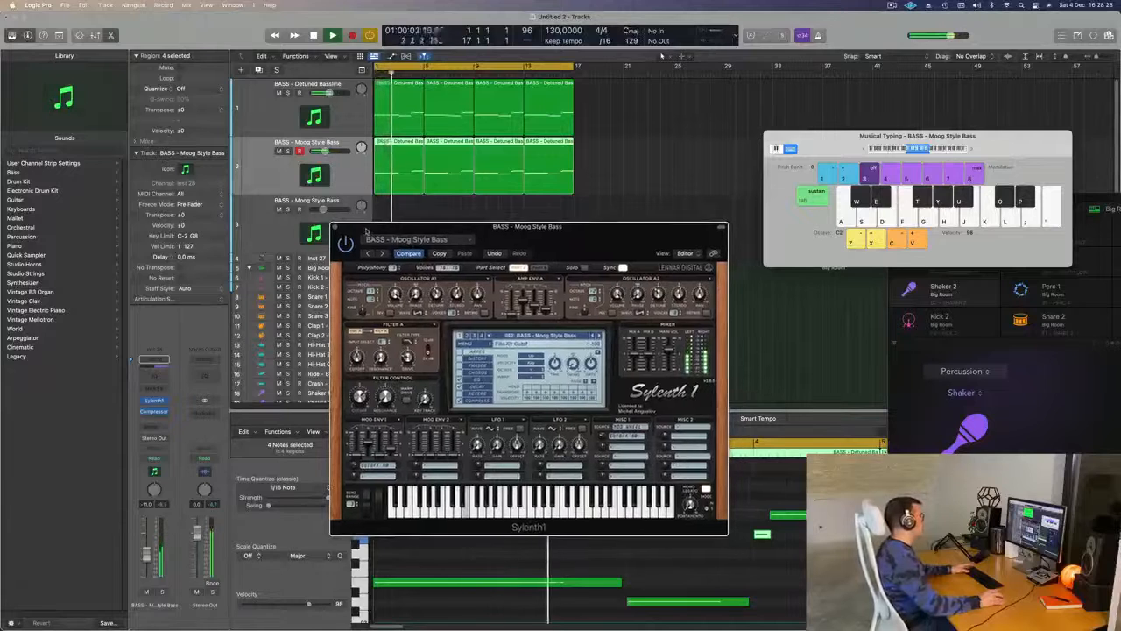
left_click(340, 227)
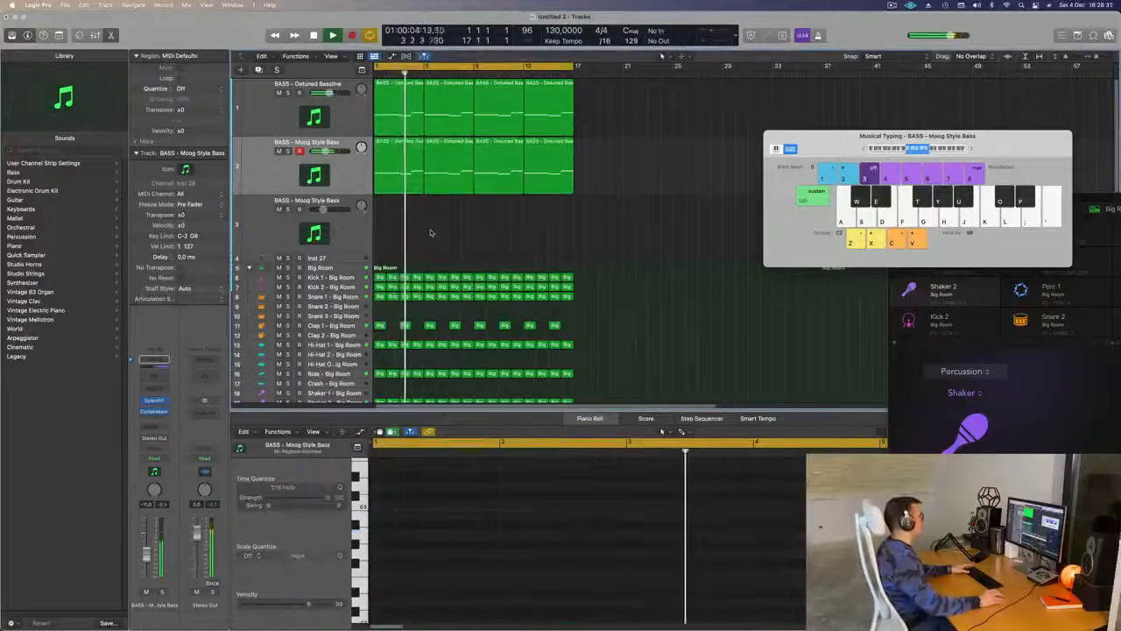
- Open Sylenth1 on the empty duplicated third track and move its window clear of the piano roll
left_click(346, 248)
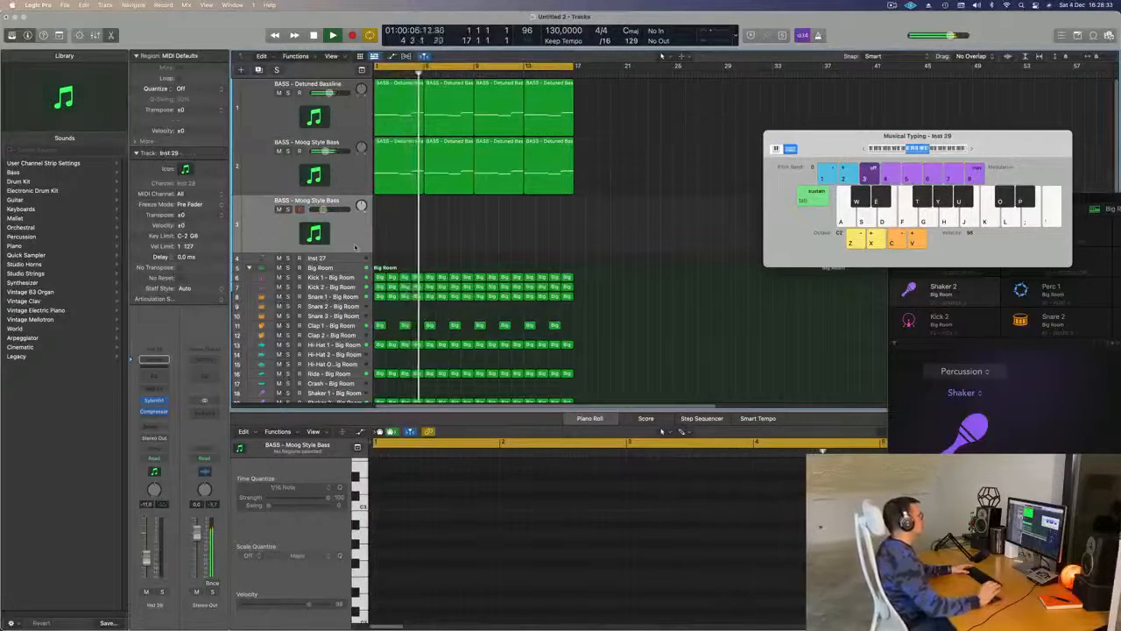
left_click(153, 400)
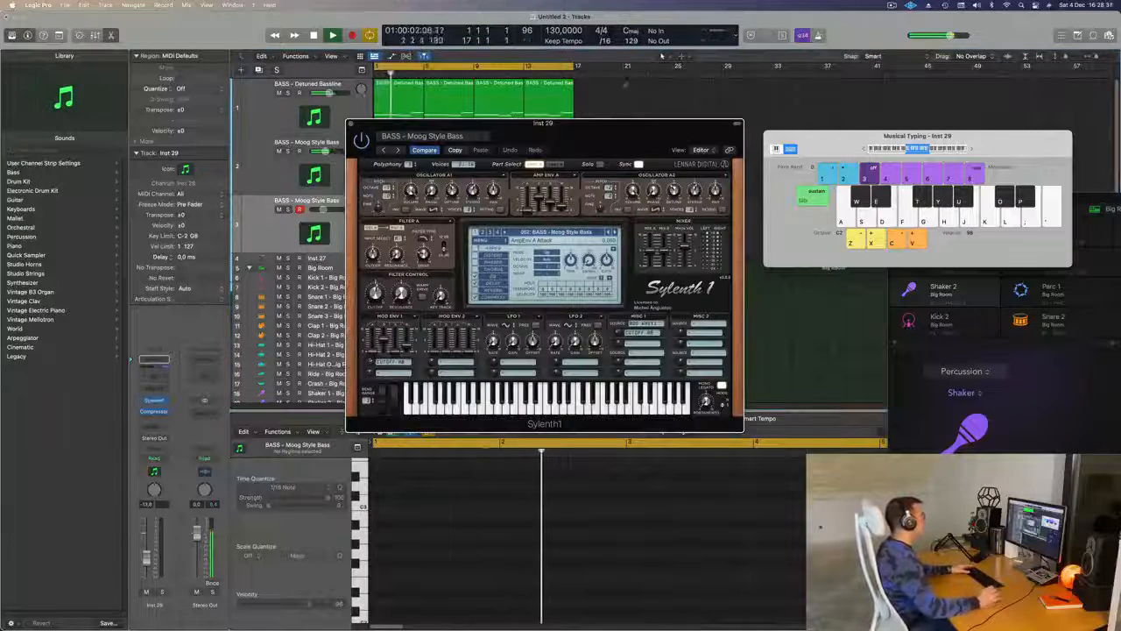
left_click_drag(624, 130, 695, 93)
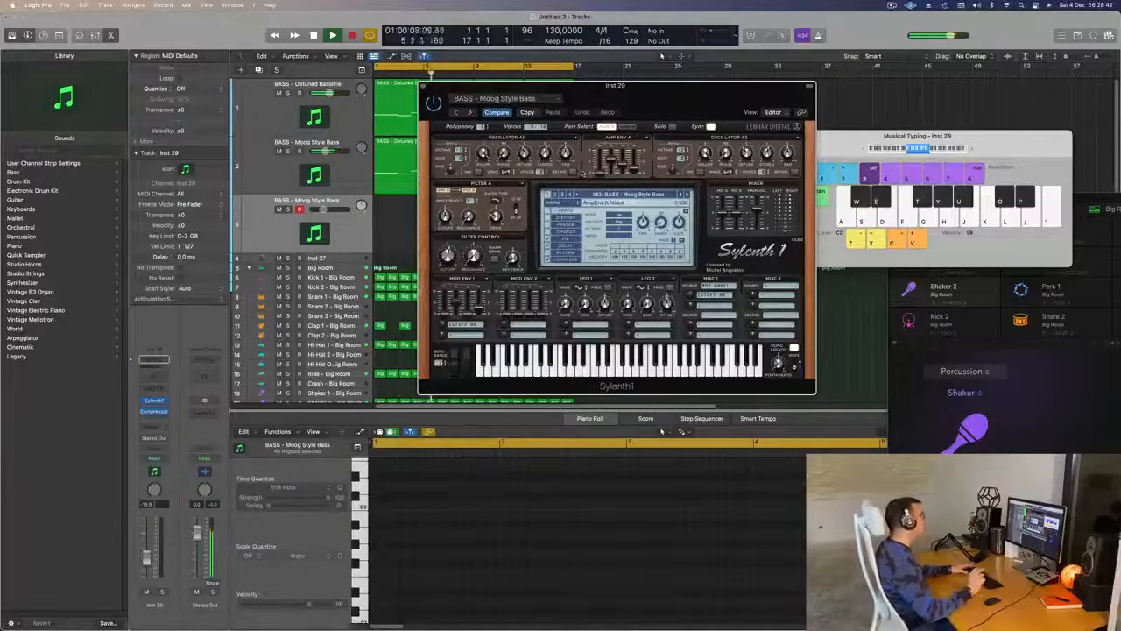
left_click_drag(740, 94, 727, 90)
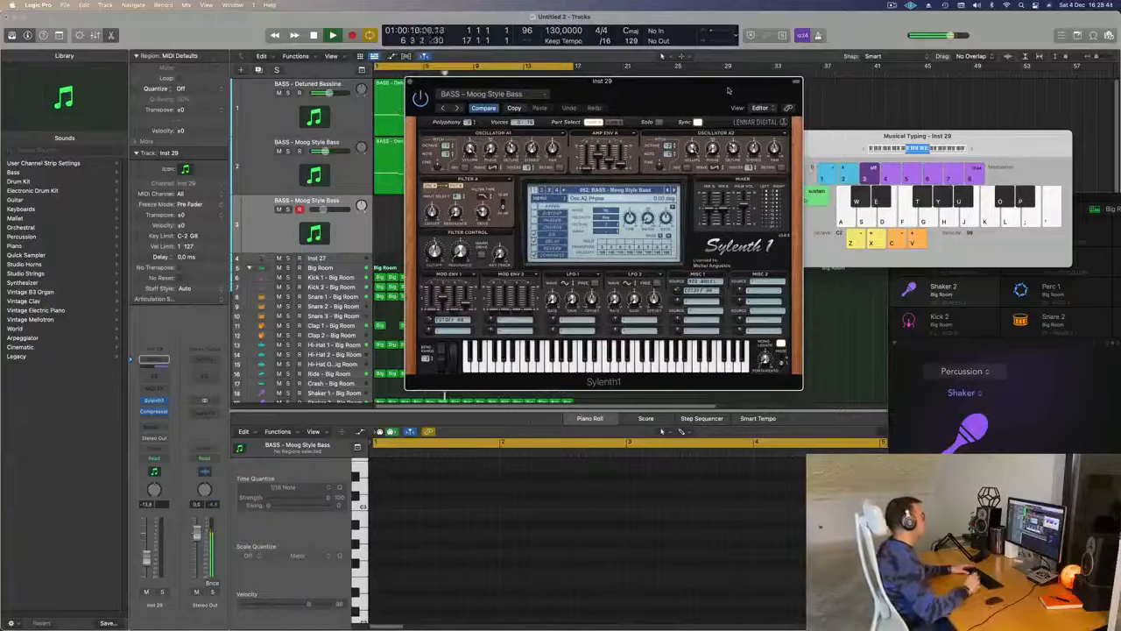
left_click_drag(727, 90, 722, 82)
- Switch Sylenth1 on the third track to the second preset bank, loading LEAD - Milano, and look through its preset list
left_click(598, 183)
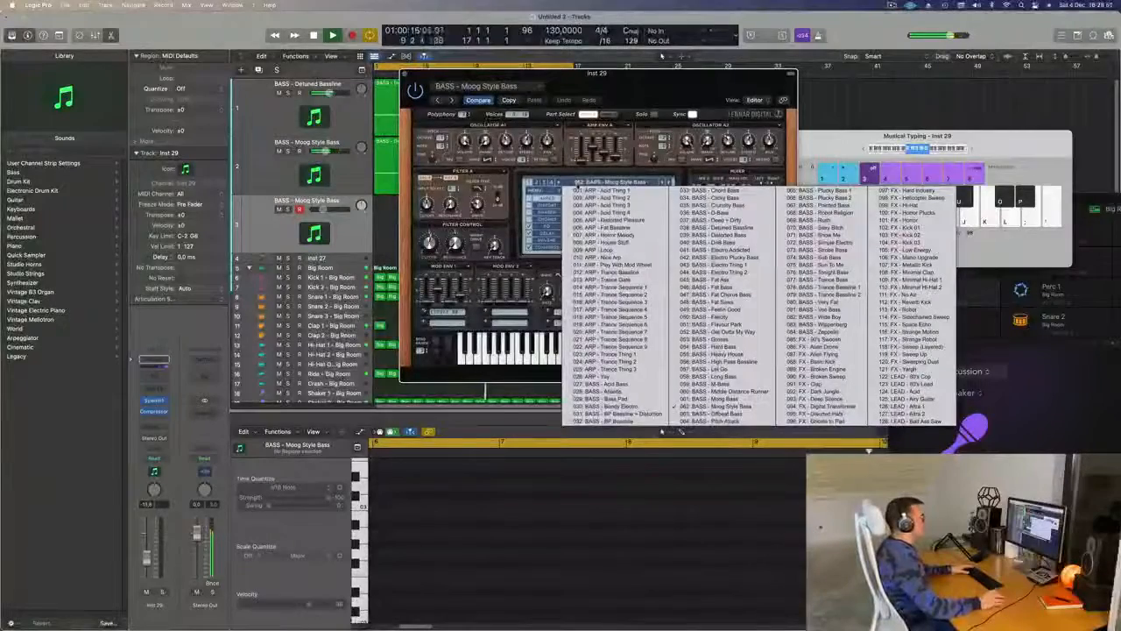
left_click(539, 182)
left_click(586, 182)
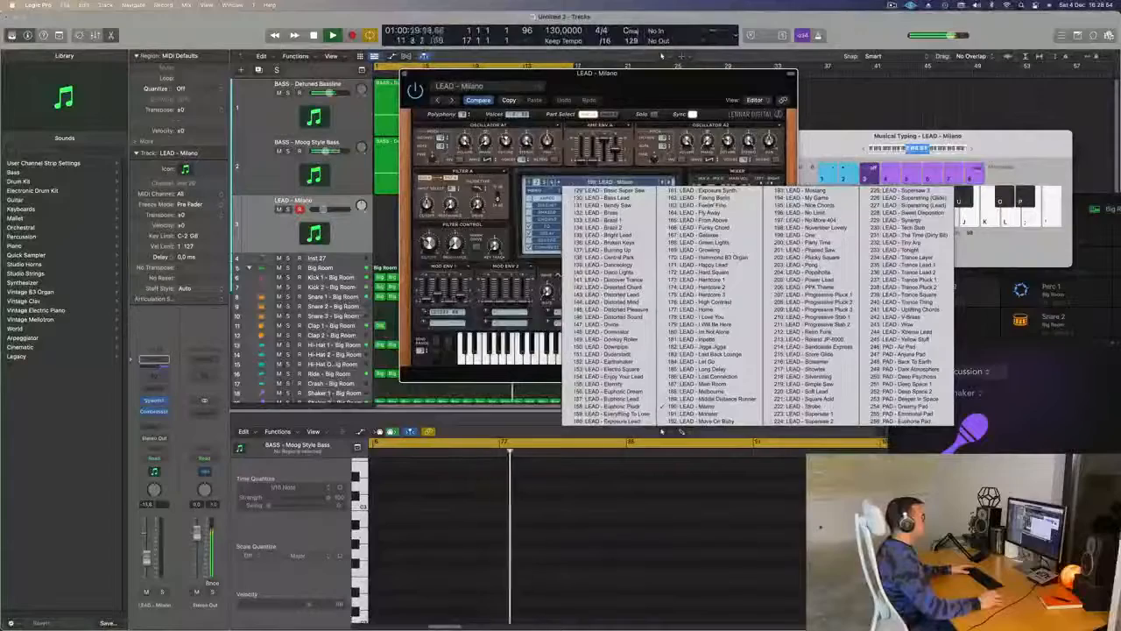
left_click(544, 182)
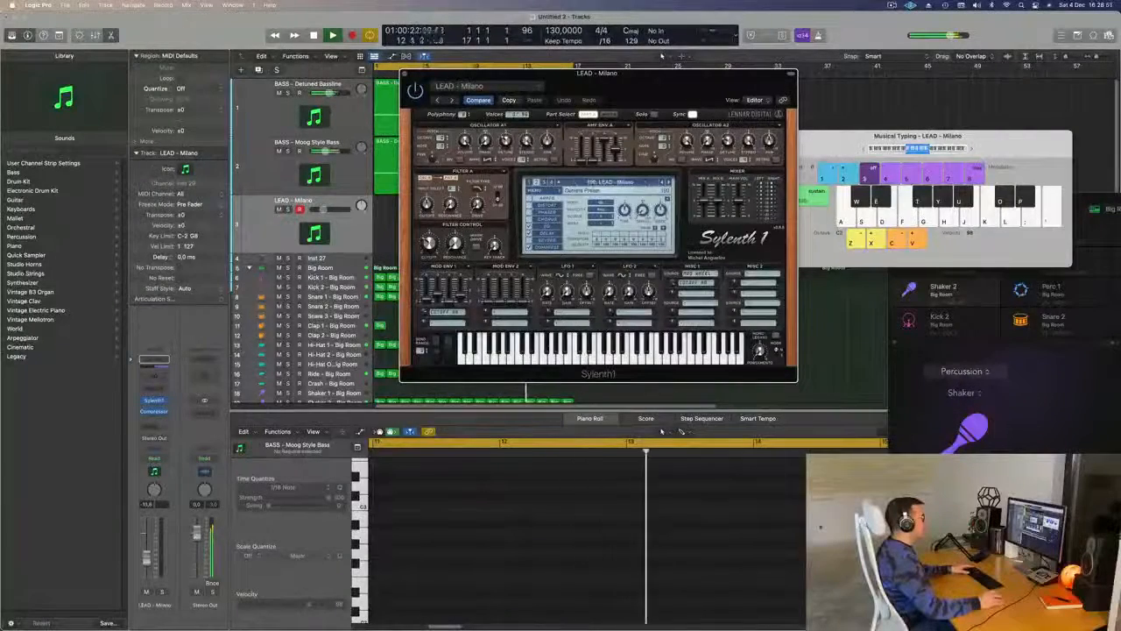
- Load LEAD - 80's Cop from Sylenth1's first preset bank on the third track and shift the Musical Typing range up
left_click(530, 182)
left_click(589, 183)
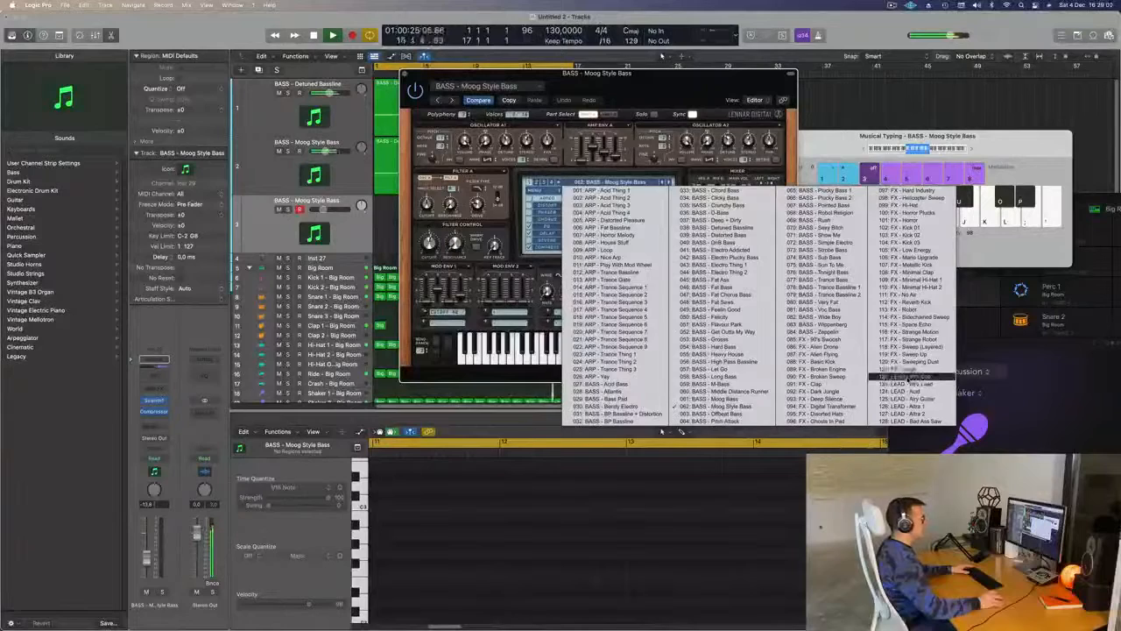
left_click(661, 431)
left_click_drag(679, 87, 712, 97)
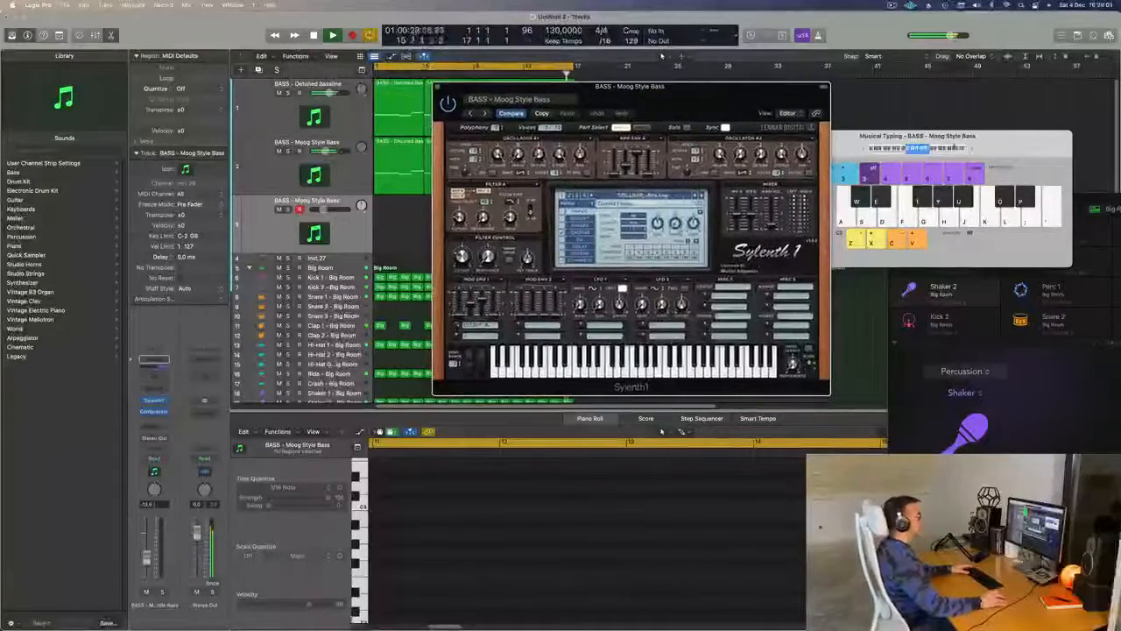
left_click(915, 151)
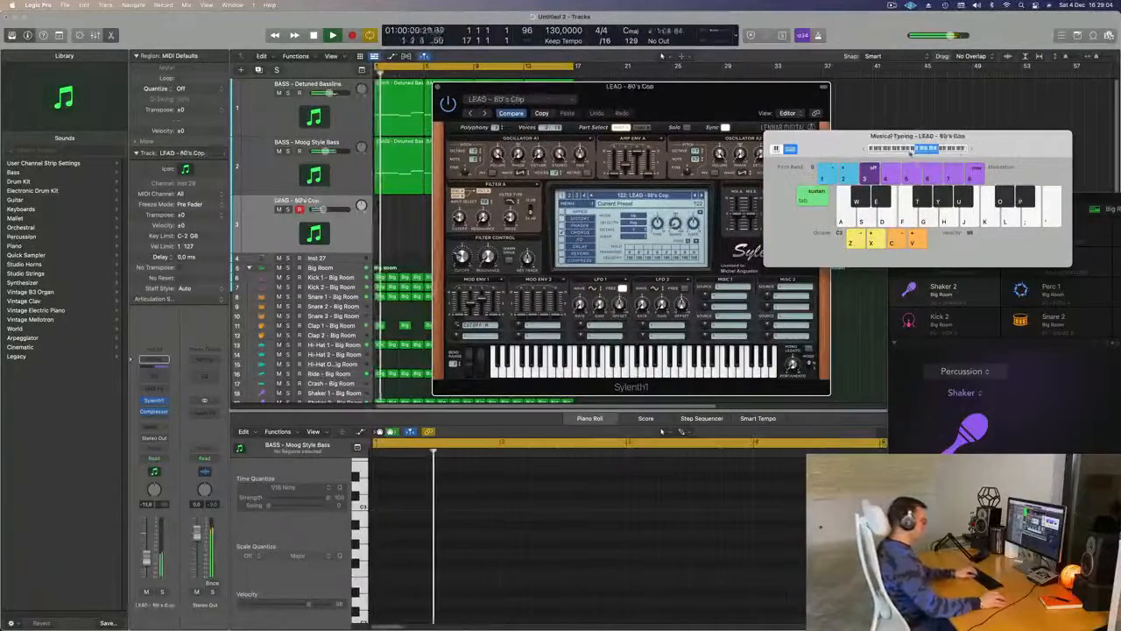
left_click_drag(699, 99, 785, 148)
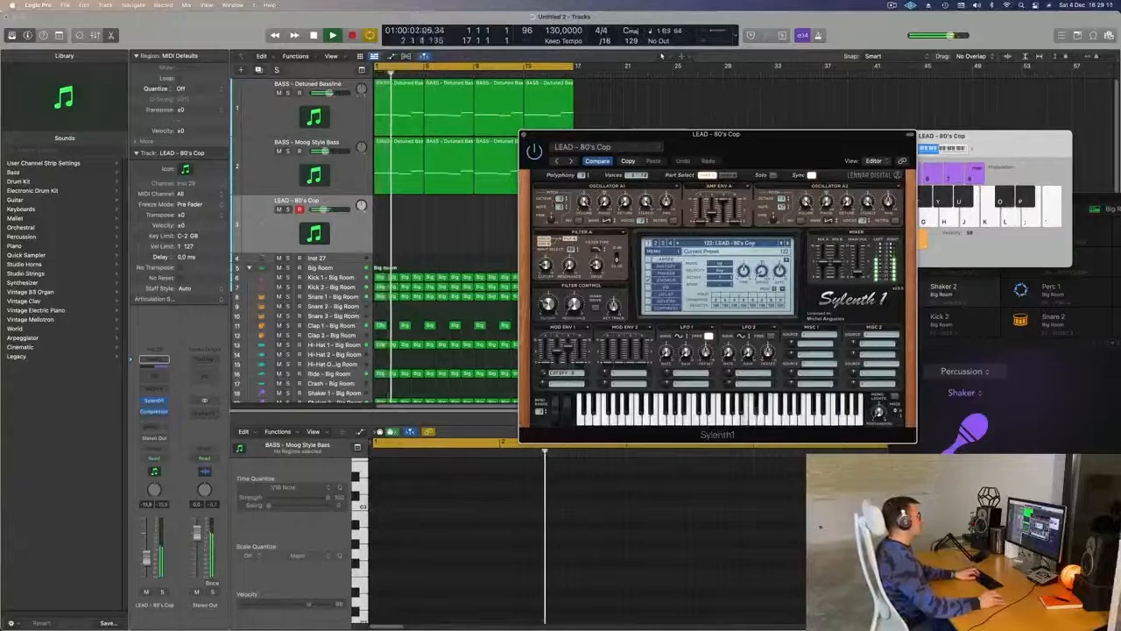
- Add a send to Bus 5 on the lead track
left_click(153, 426)
mouse_move(176, 441)
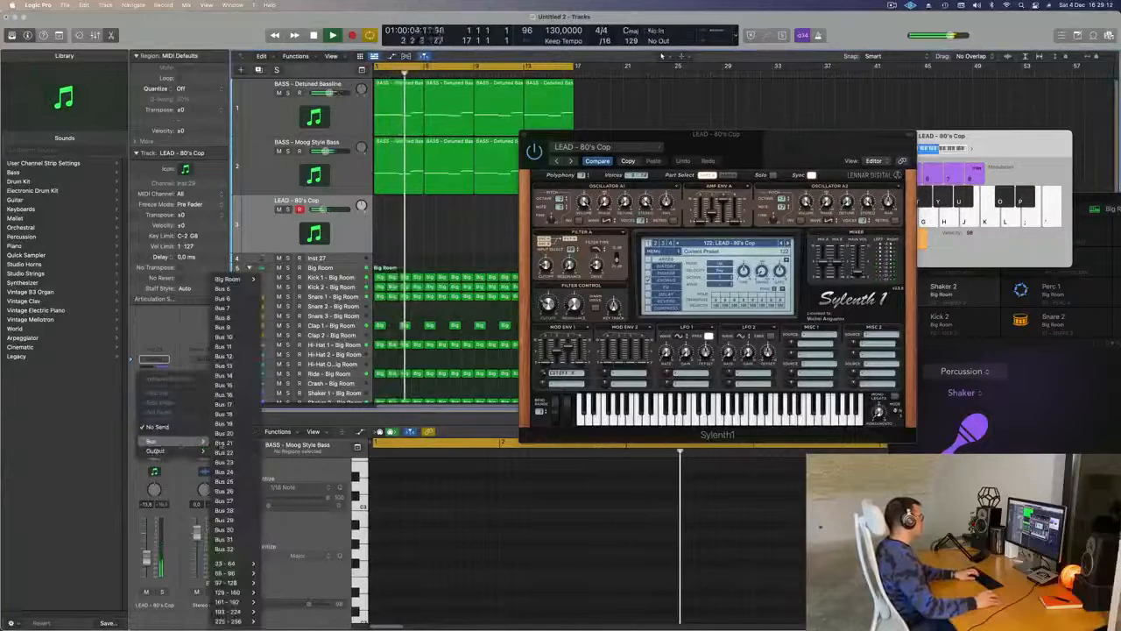
left_click(229, 289)
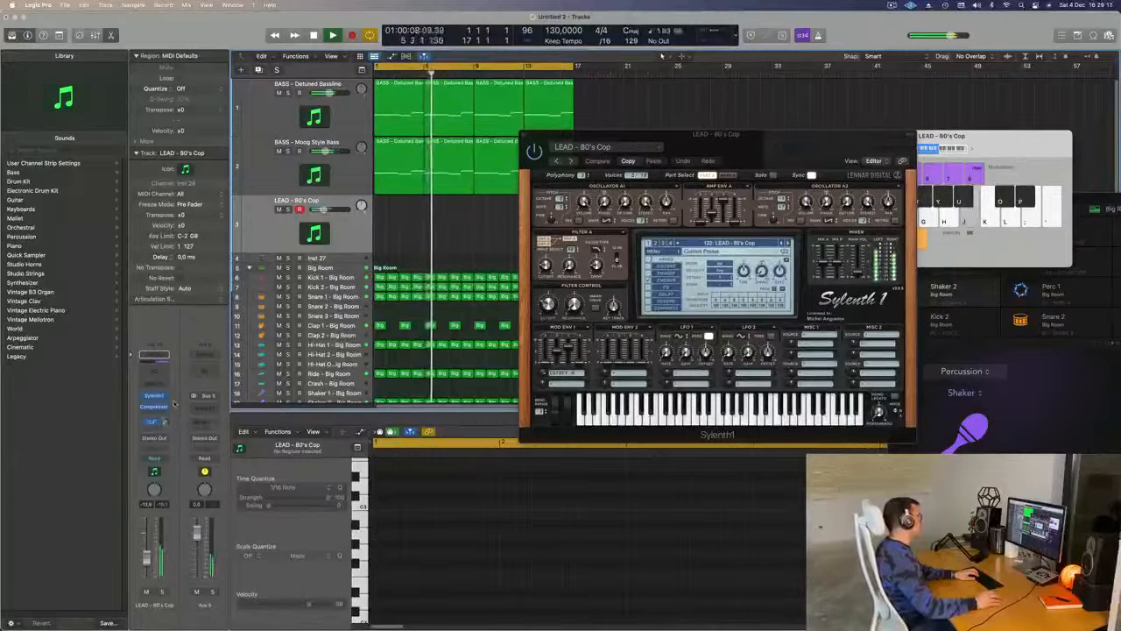
- Insert a stereo SilverVerb on the Aux 5 channel with the grandiose preset and close its window
left_click(210, 411)
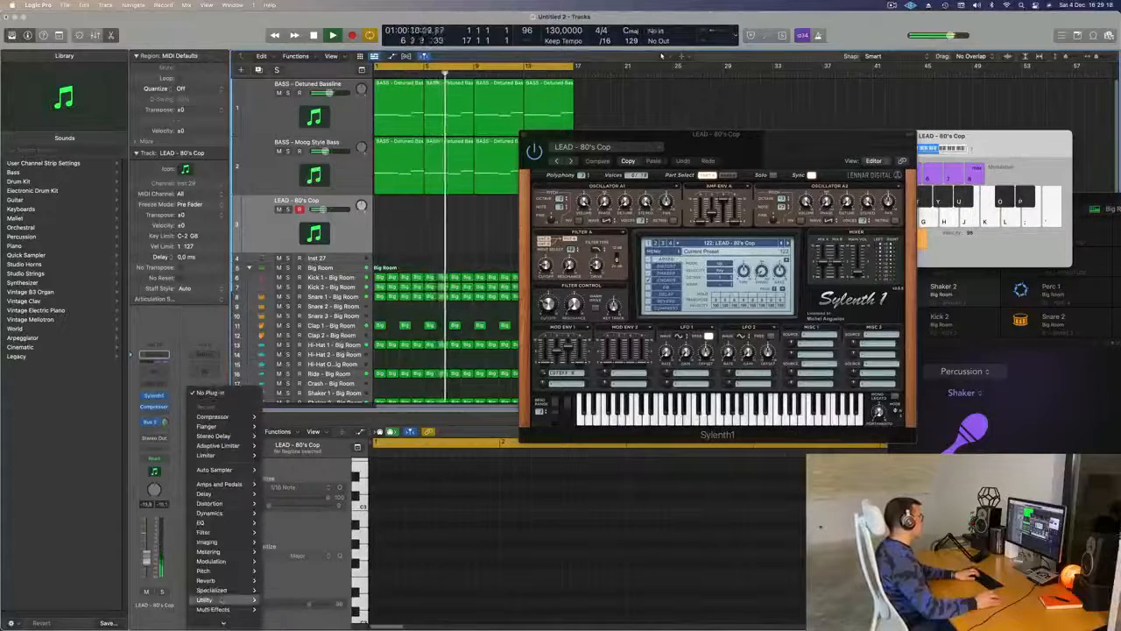
mouse_move(207, 580)
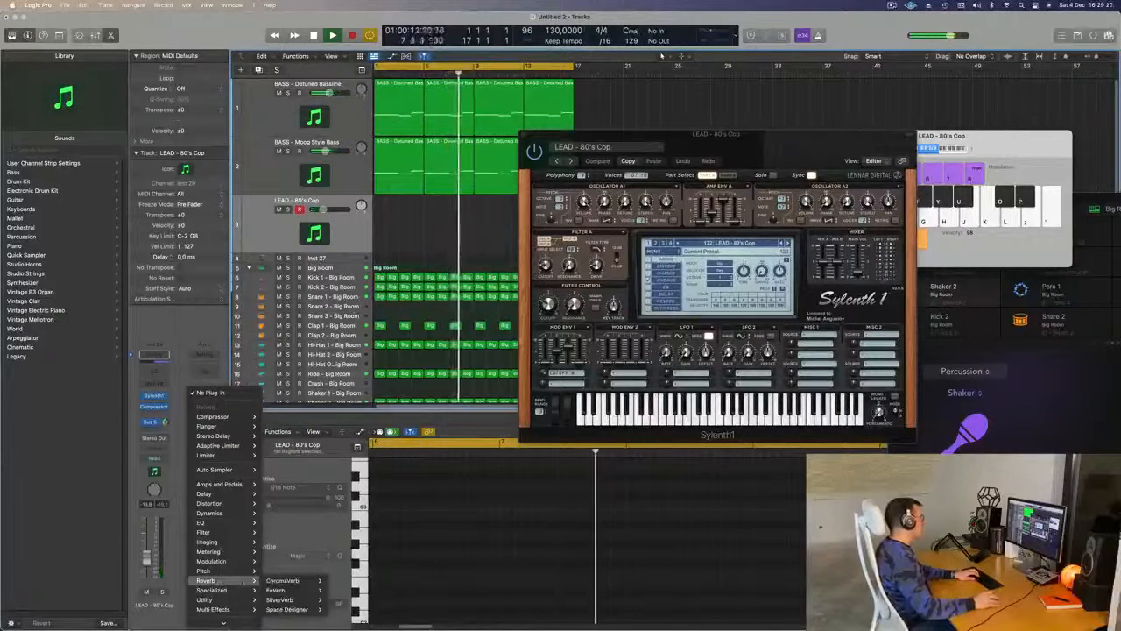
mouse_move(289, 600)
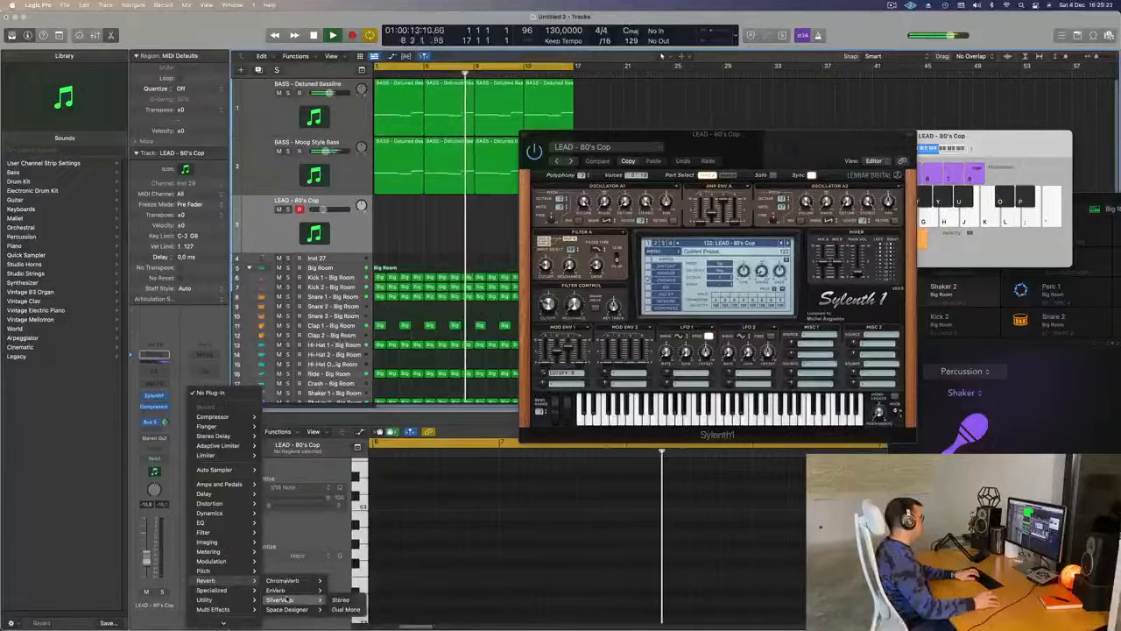
left_click(339, 599)
left_click(411, 136)
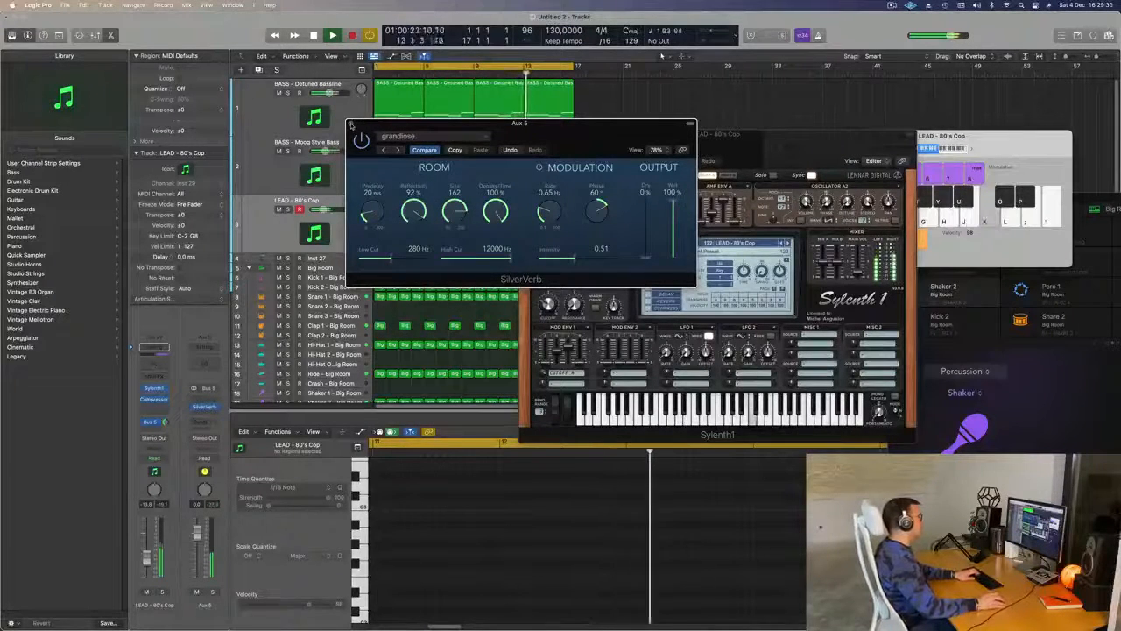
left_click(352, 125)
- Audition the Sylenth1 lead presets one after another, settle on LEAD - Brass, and set the track's volume to -4.4 dB
left_click_drag(548, 304, 546, 280)
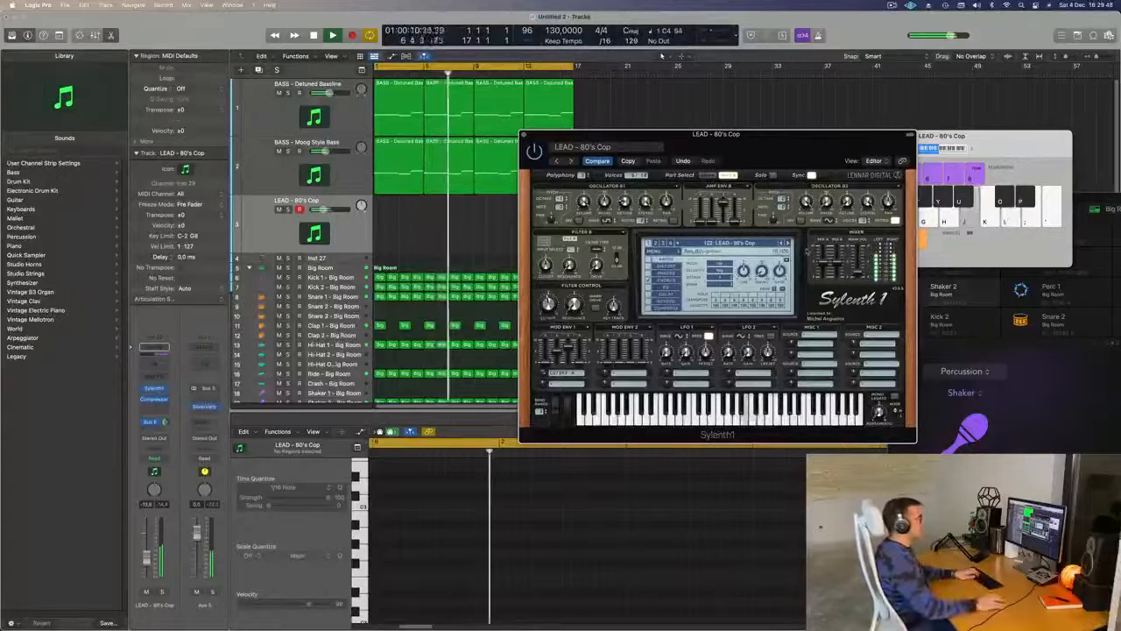
left_click(789, 244)
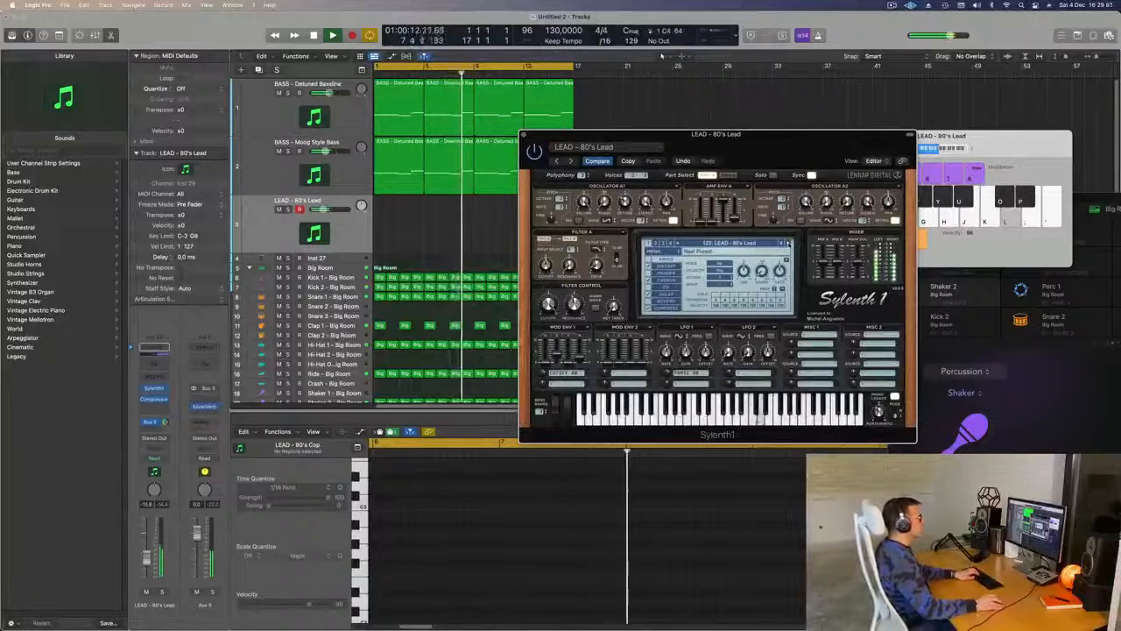
left_click(788, 243)
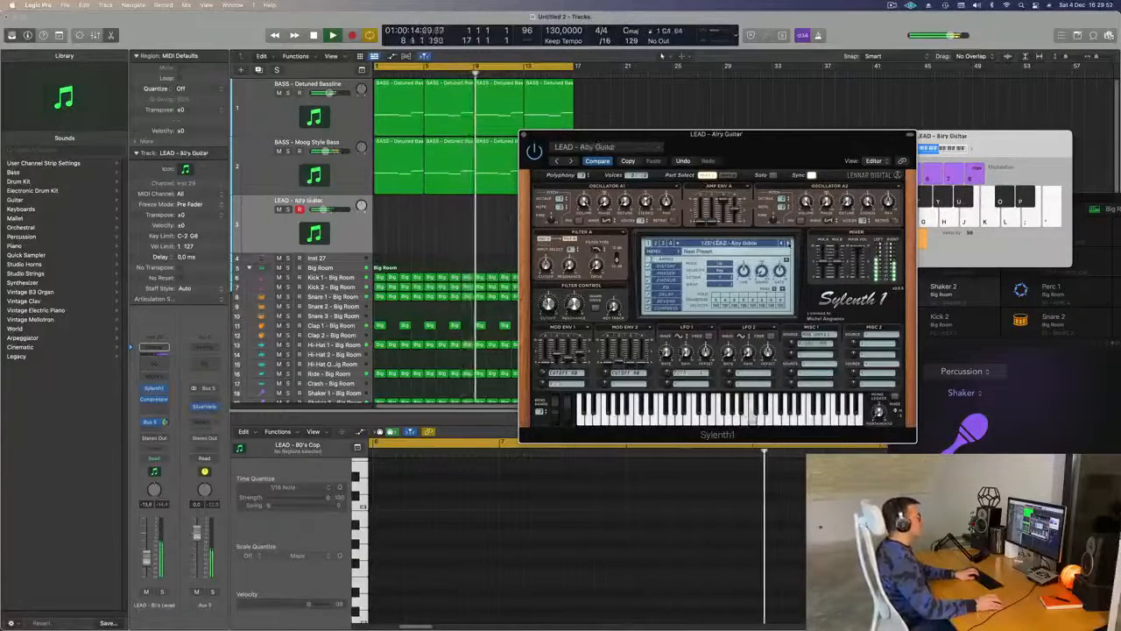
left_click(788, 244)
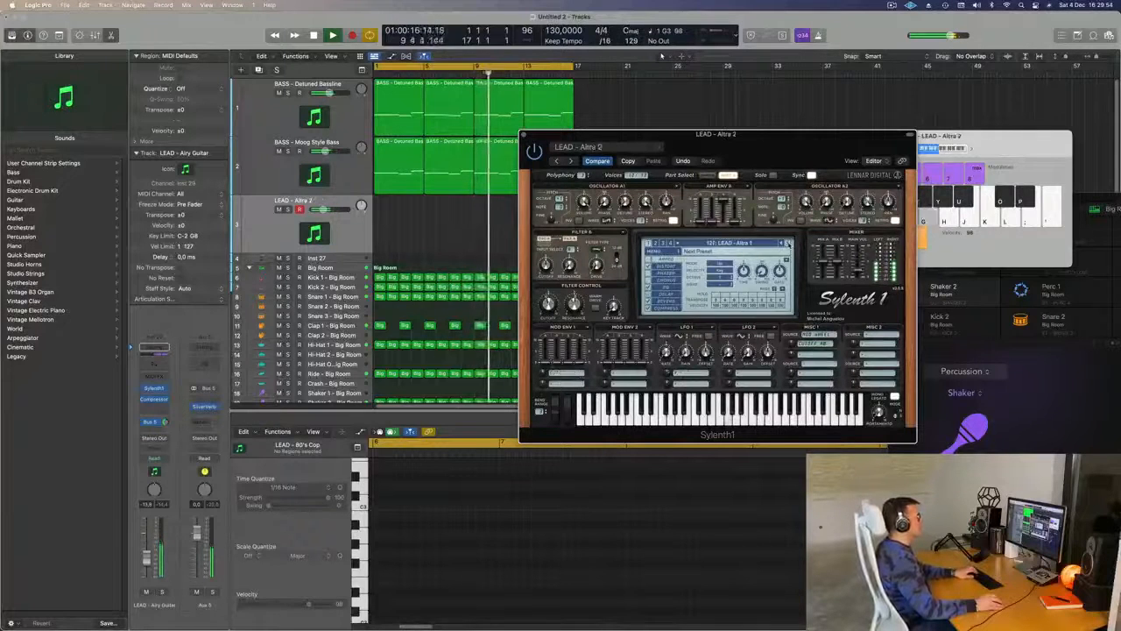
left_click(788, 243)
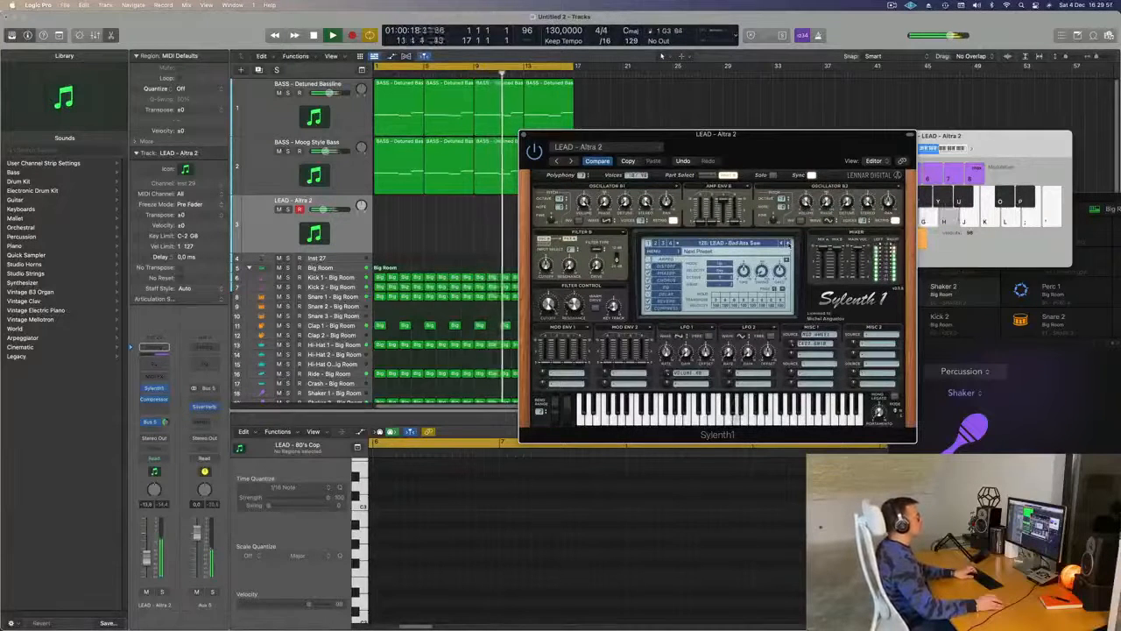
left_click(788, 244)
left_click(788, 243)
left_click(788, 243)
left_click(788, 243)
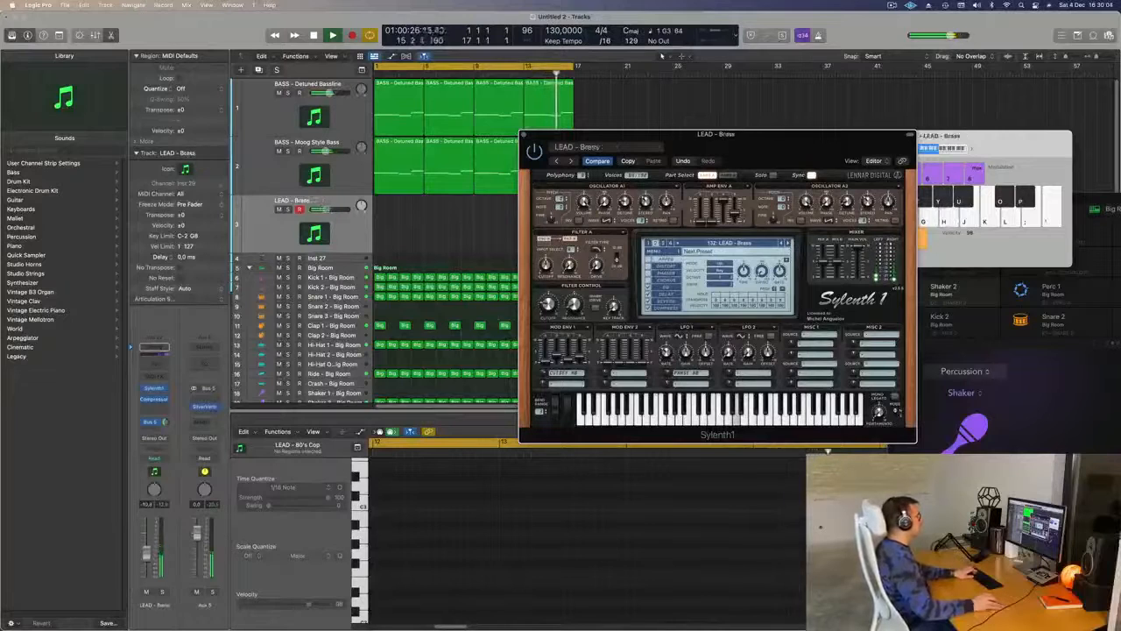
left_click_drag(148, 552, 149, 547)
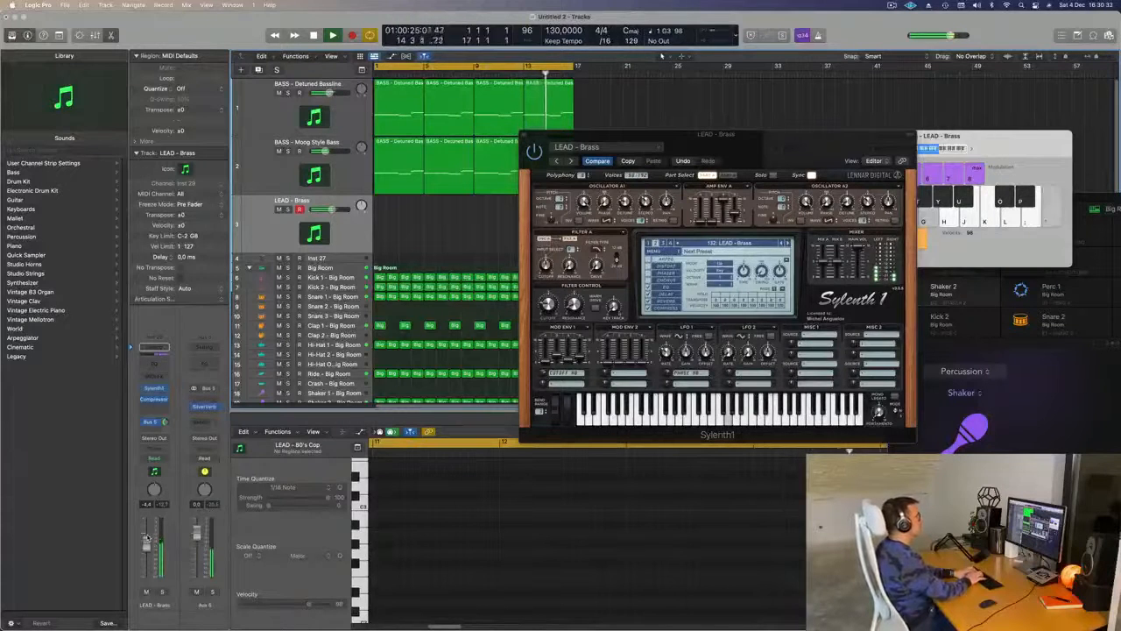
- Record a descending lead melody on the LEAD - Brass track with Musical Typing while the loop plays
key("r")
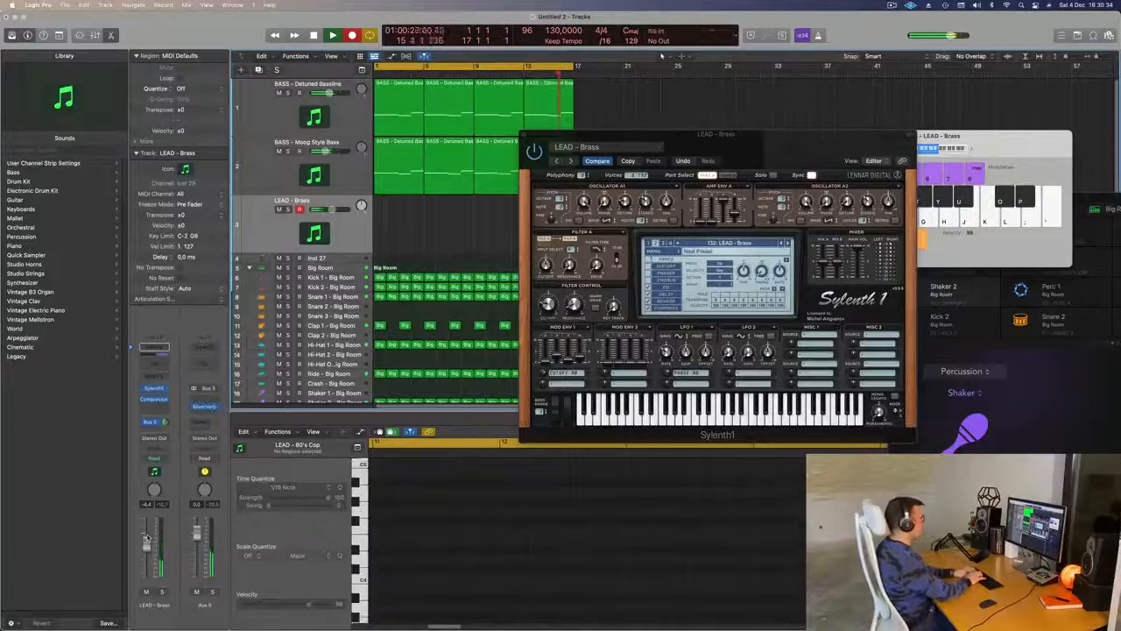
key("apostrophe")
key("j")
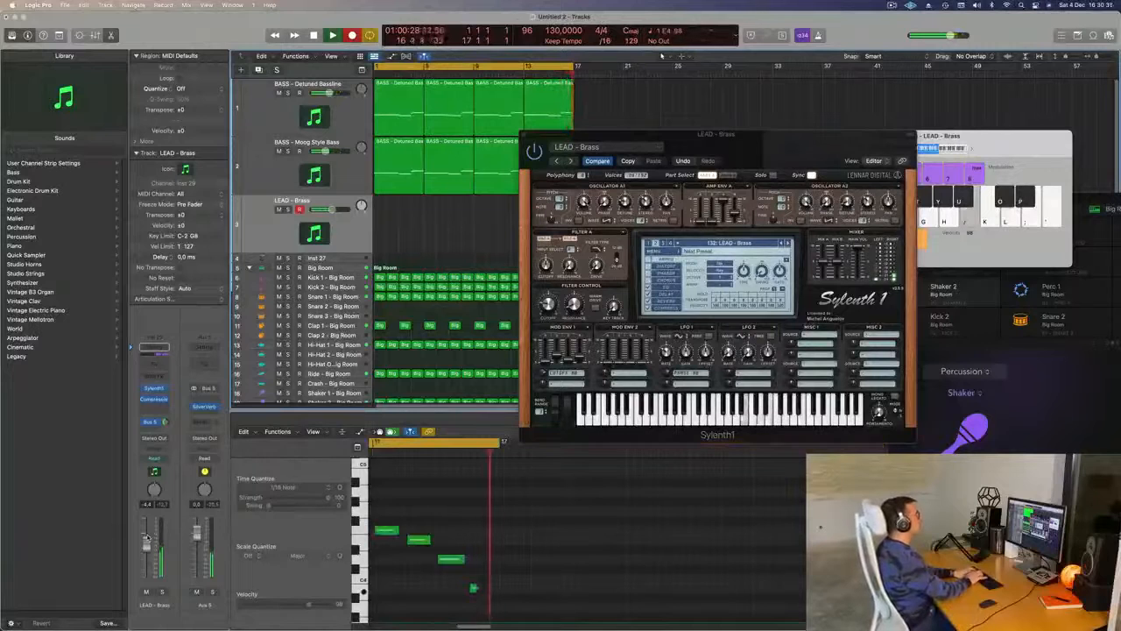
key("apostrophe")
key("j")
key("apostrophe")
key("j")
key("apostrophe")
key("g")
key("h")
key("apostrophe")
key("semicolon")
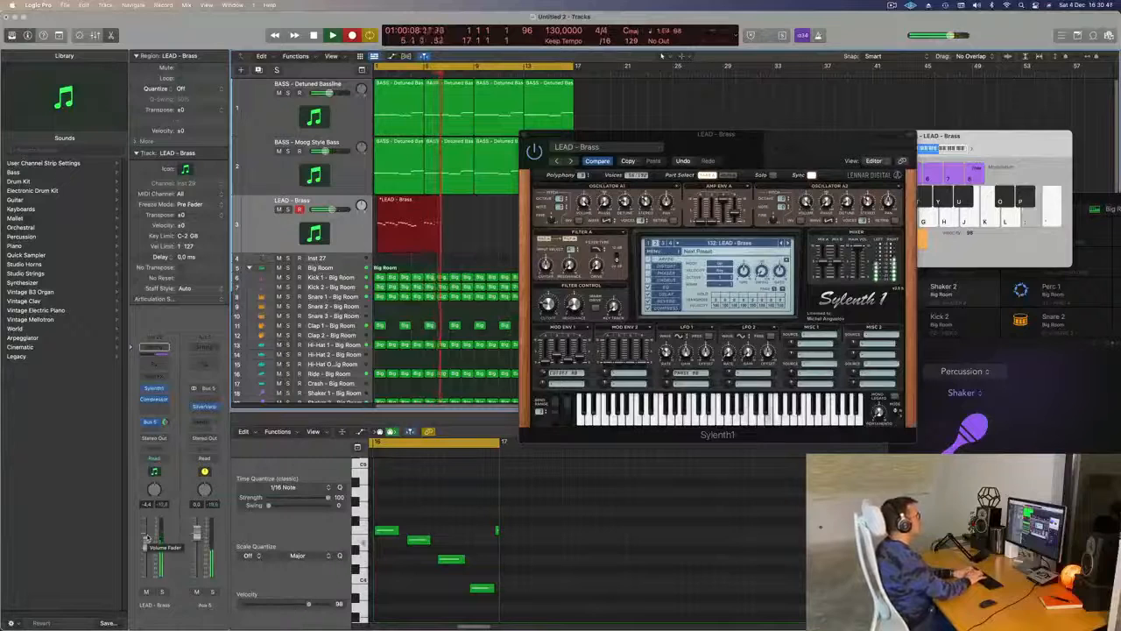
key("l")
key("apostrophe")
key("semicolon")
key("l")
key("g")
key("space")
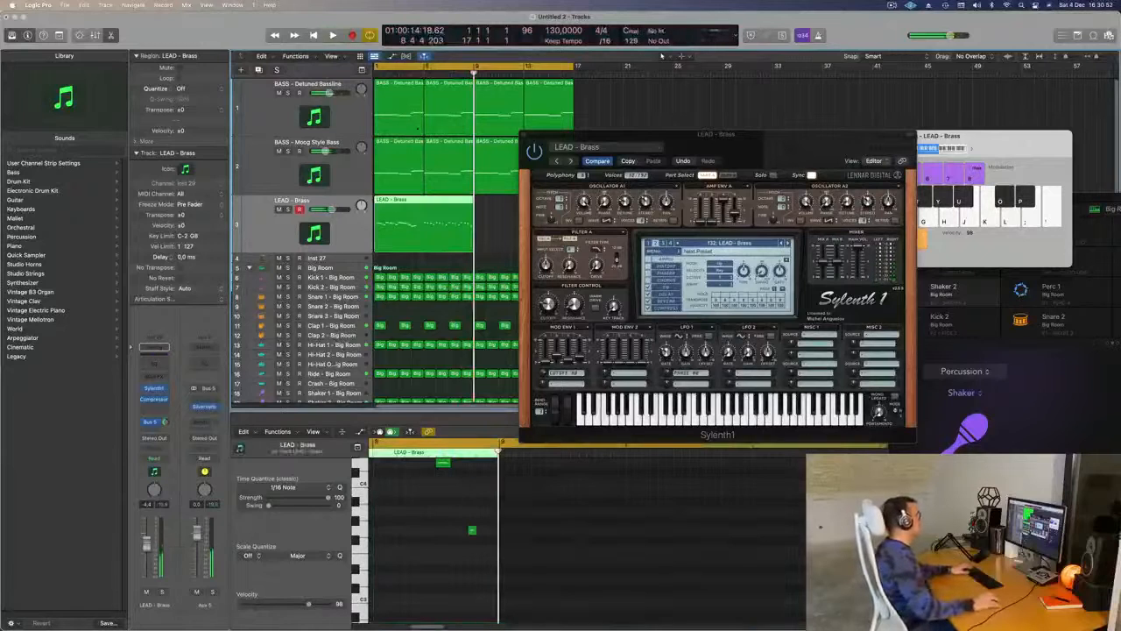
- Trim the recorded lead region to its first four bars and delete the leftover take at bar 16
double_click(424, 202, "super")
left_click(405, 202)
key("Delete")
left_click_drag(447, 224, 398, 223)
left_click_drag(633, 138, 811, 139)
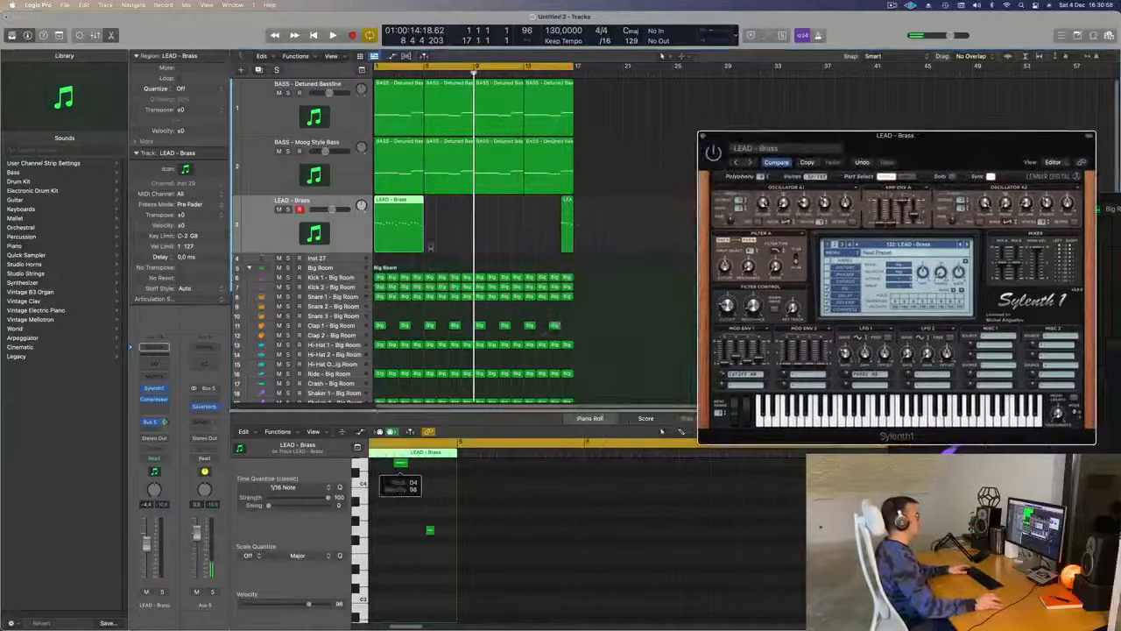
left_click_drag(594, 220, 545, 235)
key("Delete")
left_click(405, 222)
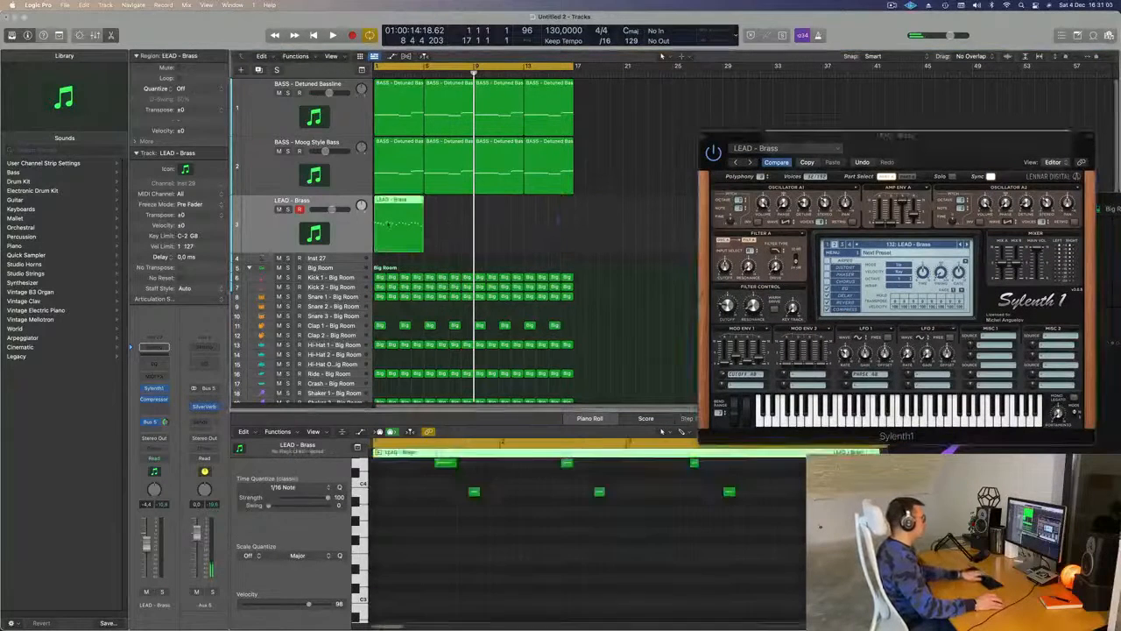
- Select all notes of the trimmed lead region and play the loop from the start to check the melody
left_click(447, 538)
scroll(448, 538, "up", 5)
key("super+a")
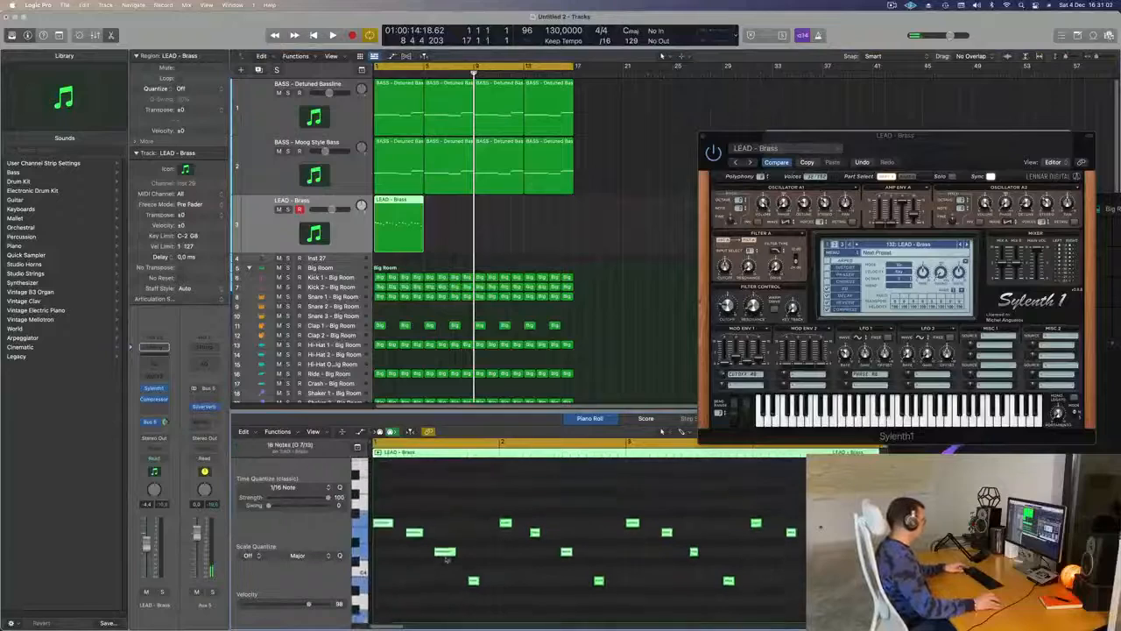
key("Return")
key("space")
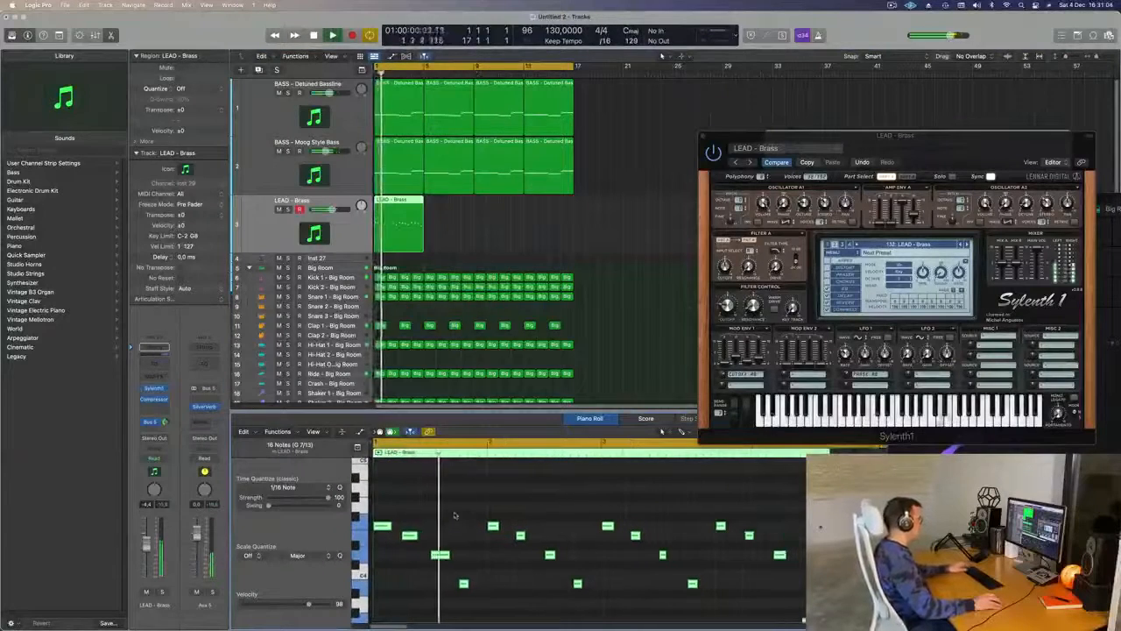
key("super+k")
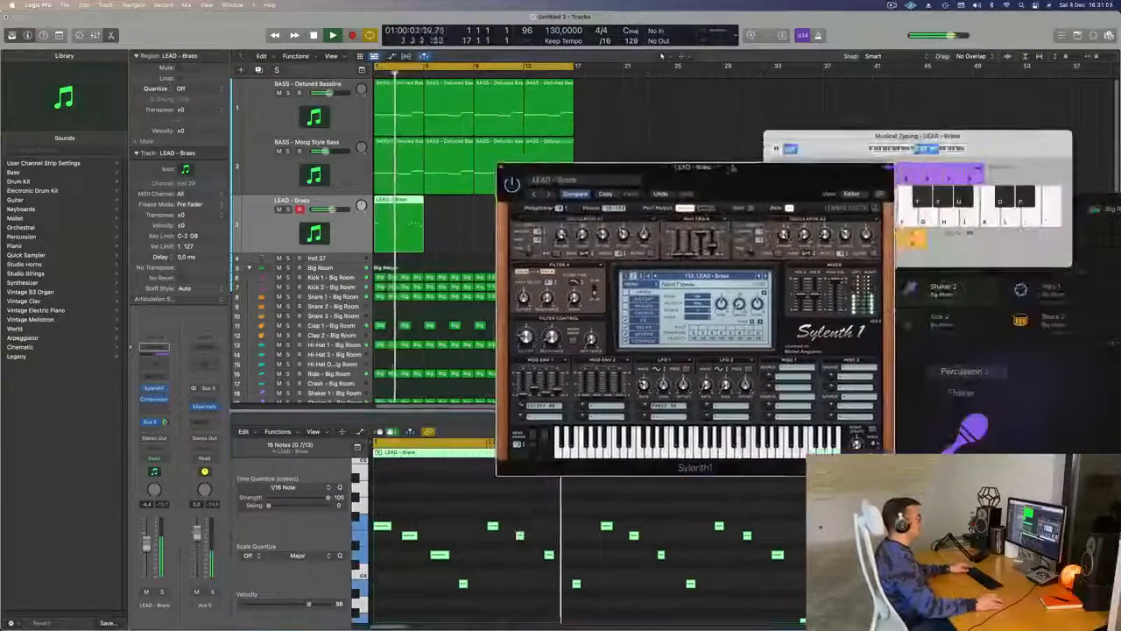
key("space")
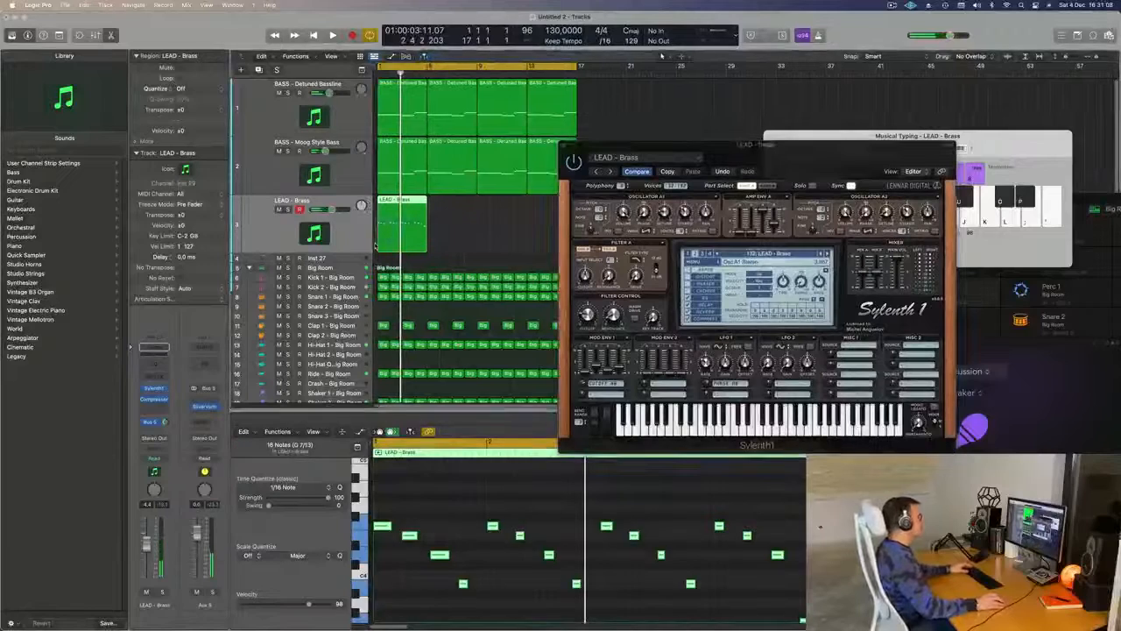
- Repeat the four-bar lead region three times to fill the 16-bar loop and play it
key("super+r")
key("super+r")
key("super+r")
key("super+k")
key("space")
left_click(354, 228)
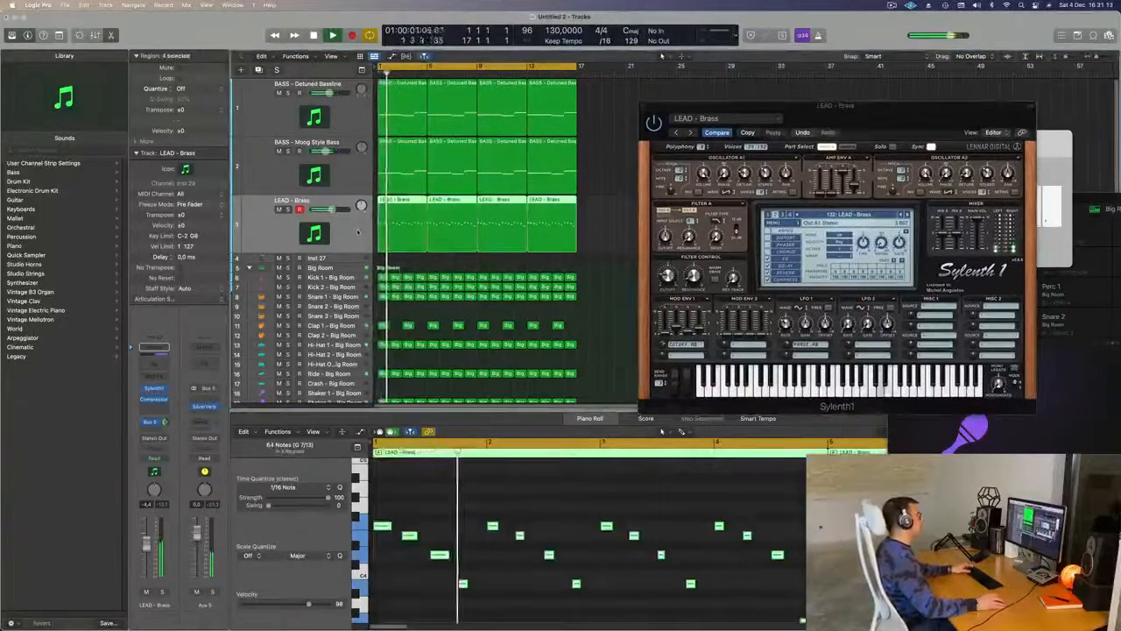
key("super+k")
- Move the Sylenth1 window clear of the piano roll and add a second send to Bus 6 on the lead track
left_click_drag(884, 111, 653, 190)
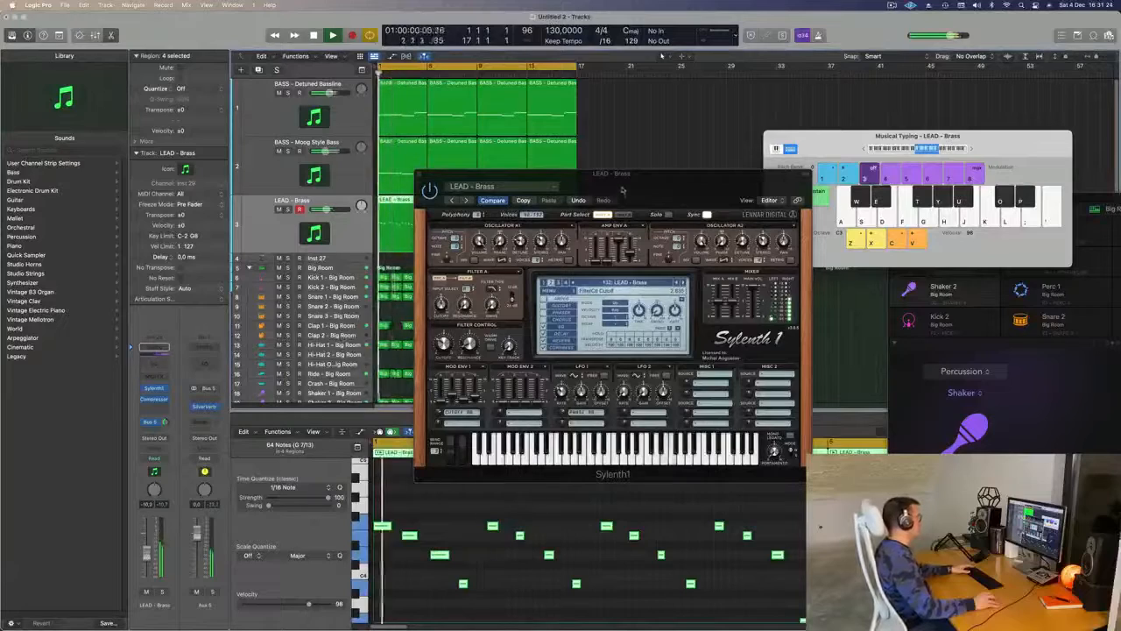
left_click_drag(626, 177, 644, 156)
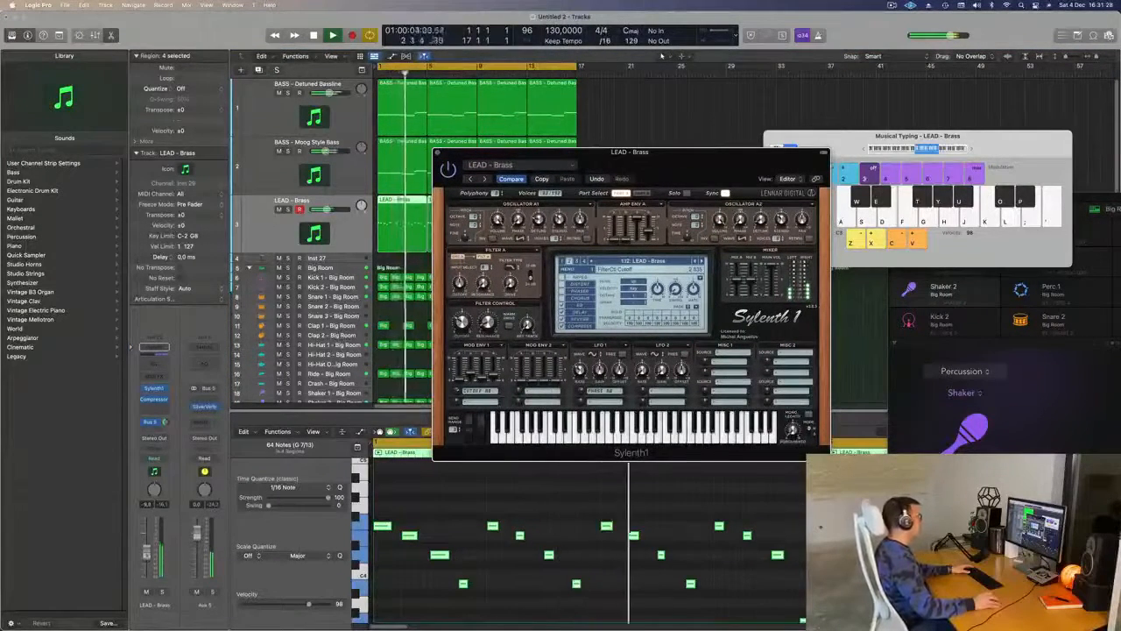
left_click_drag(670, 182, 798, 63)
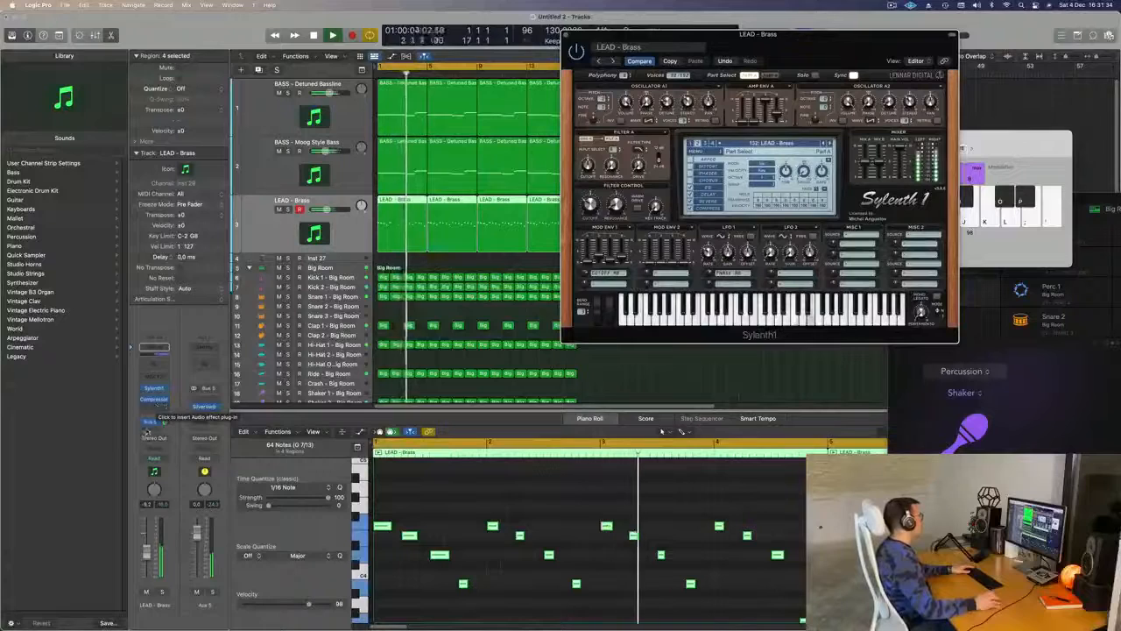
left_click(149, 422)
mouse_move(151, 444)
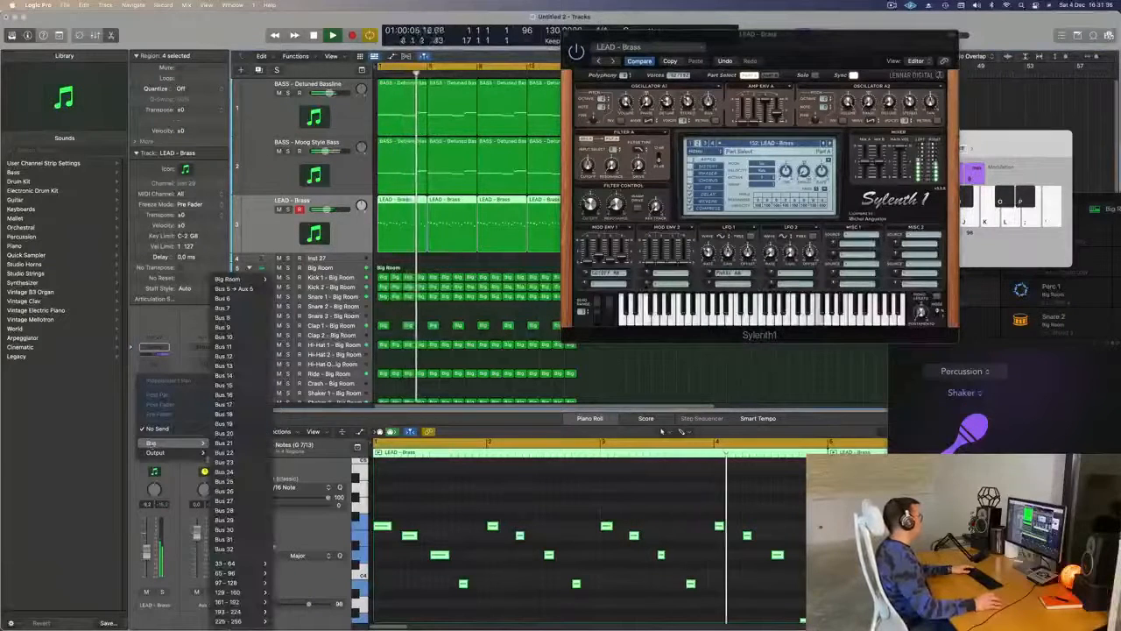
left_click(235, 288)
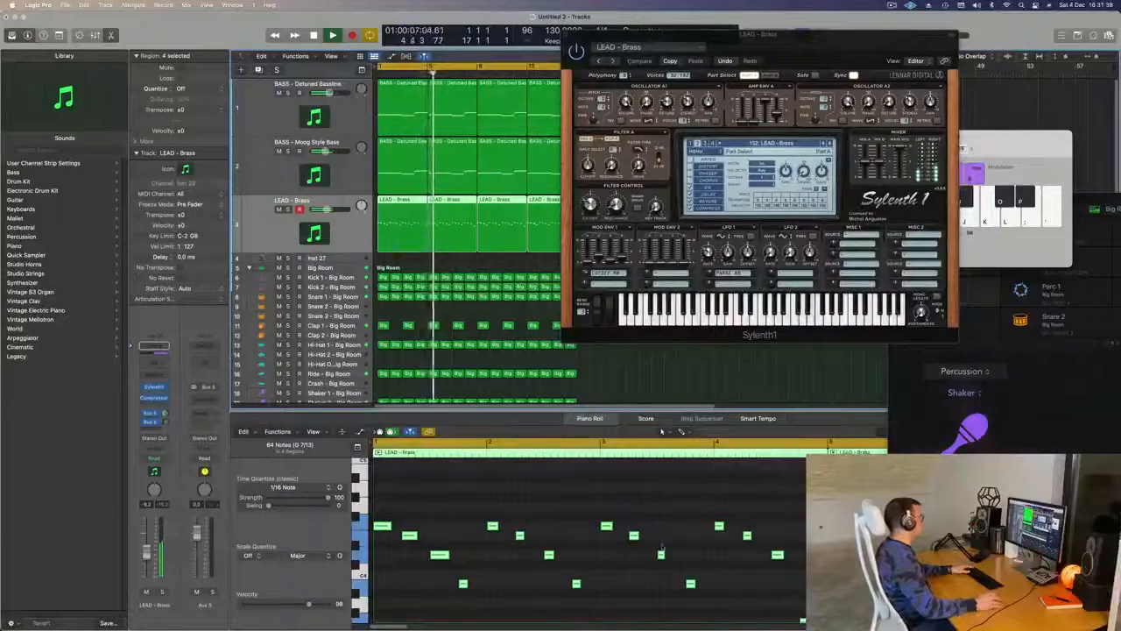
- Raise the last note of the first lead region to the pitch of the other low notes and replay the loop
scroll(665, 538, "down", 3)
scroll(664, 550, "down", 3)
left_click_drag(678, 555, 677, 592)
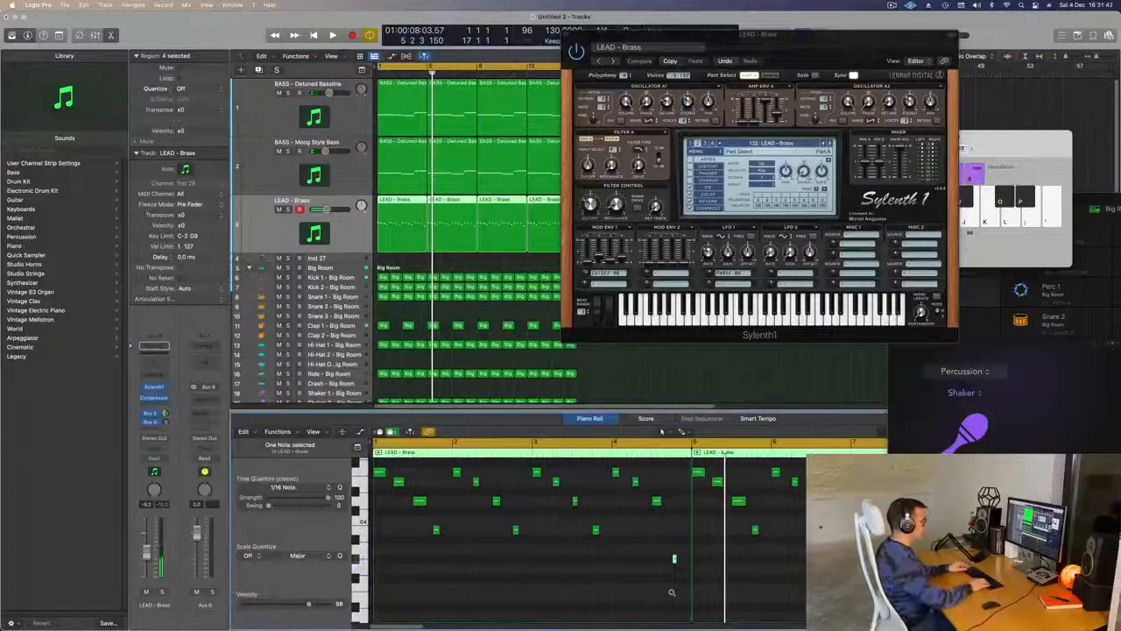
key("Return")
key("space")
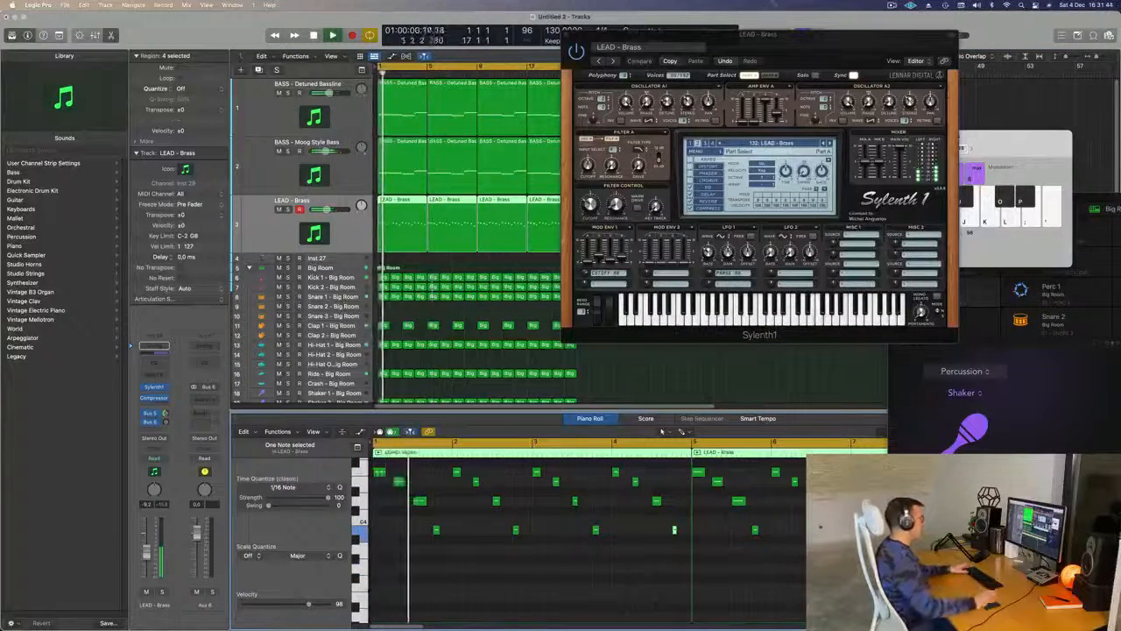
- Replace the three repeated lead regions with new copies of the corrected first region across the 16-bar loop
left_click_drag(683, 35, 957, 45)
left_click_drag(620, 213, 448, 239)
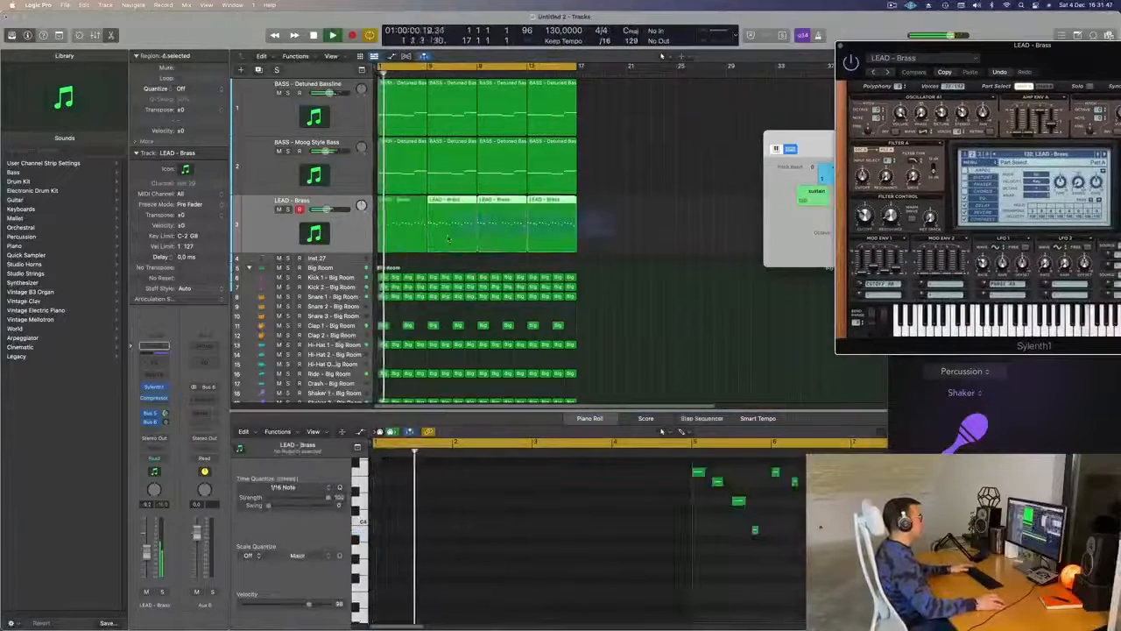
key("Delete")
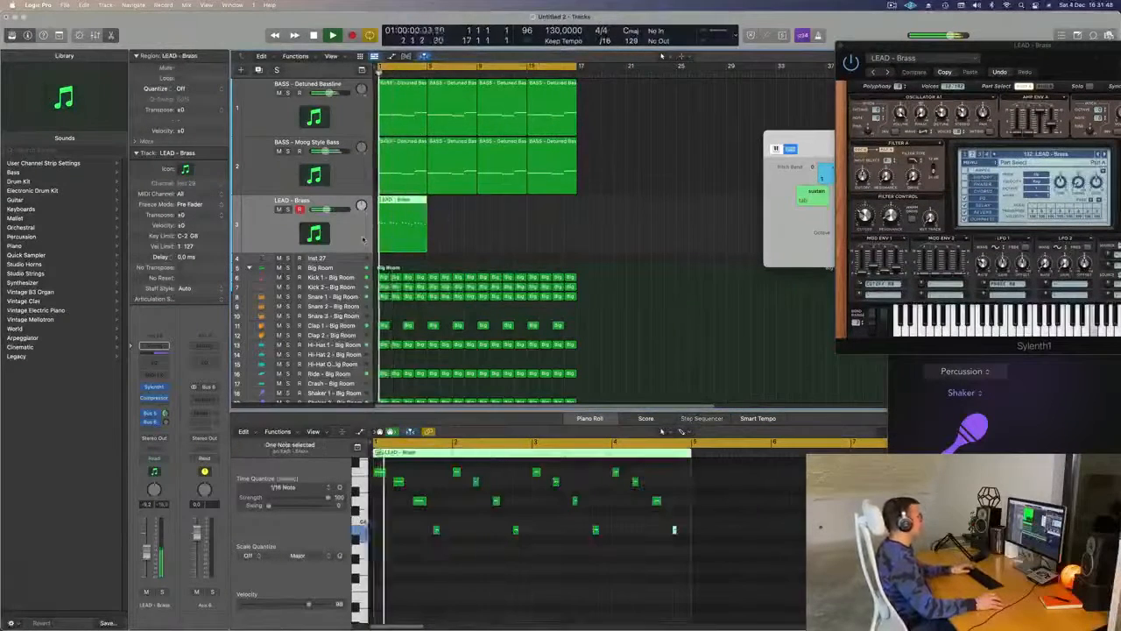
key("super+r")
key("super+r")
key("super+r")
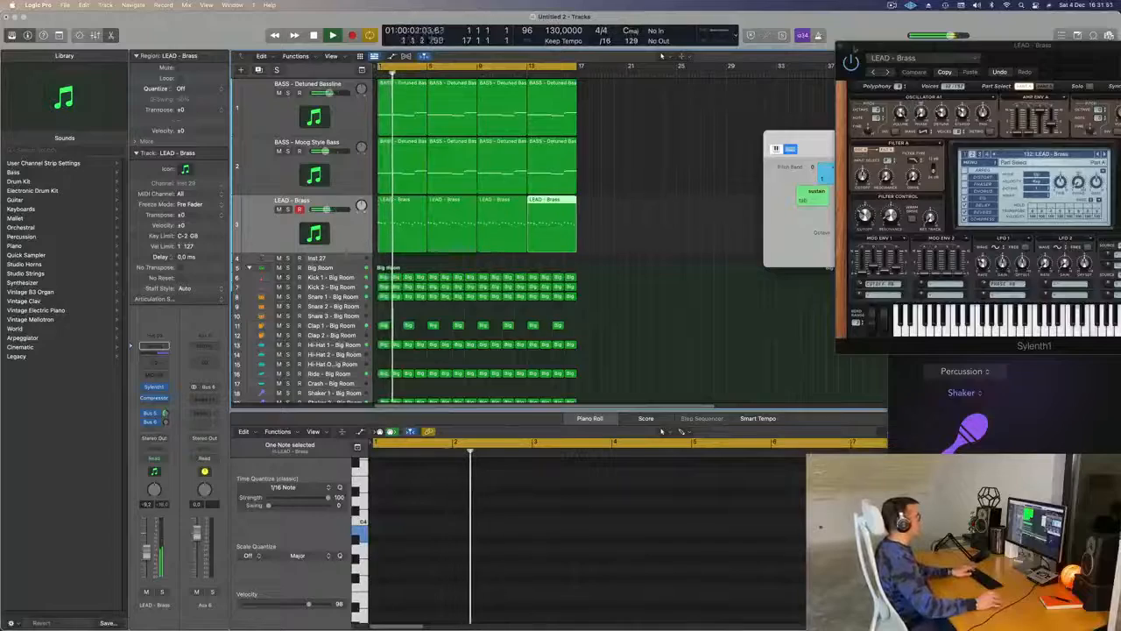
- Move the Sylenth1 window off the regions and replay the loop from the start to check the repeated lead
left_click_drag(1014, 59, 812, 149)
key("space")
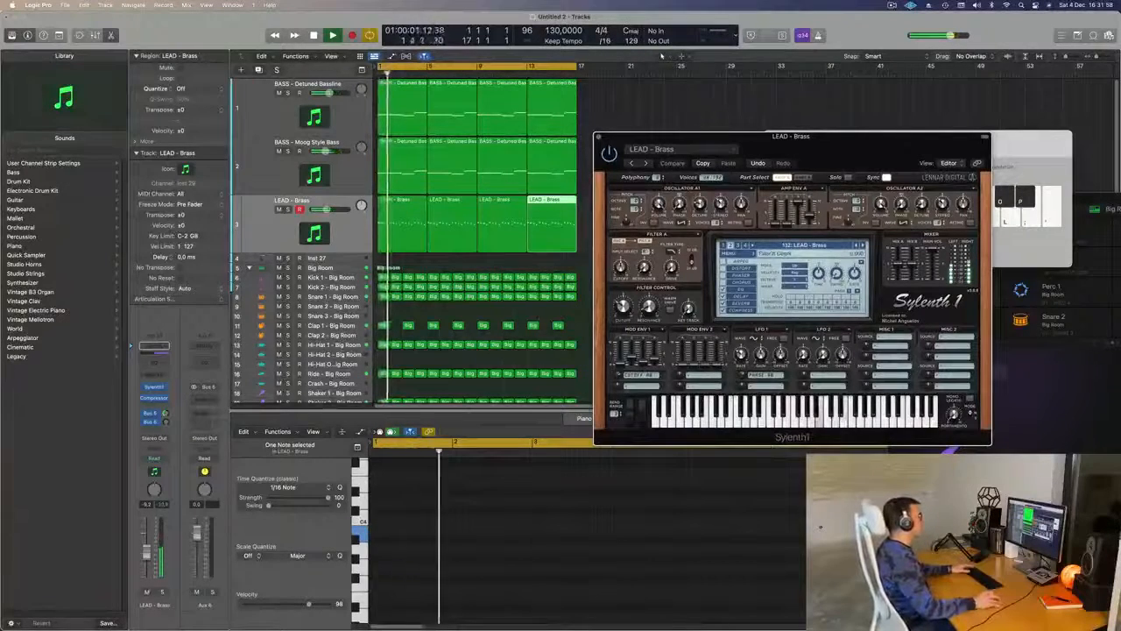
key("s")
key("s")
key("Return")
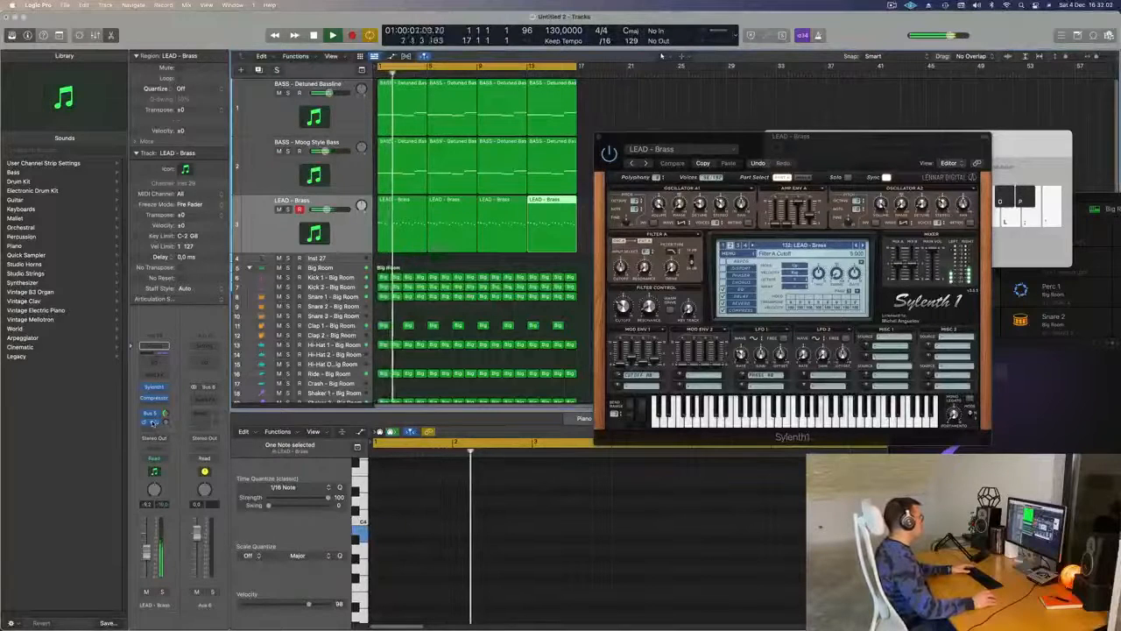
- Insert Delay Designer on the Aux 6 channel fed by the lead's Bus 6 send
left_click(150, 412)
left_click(168, 422)
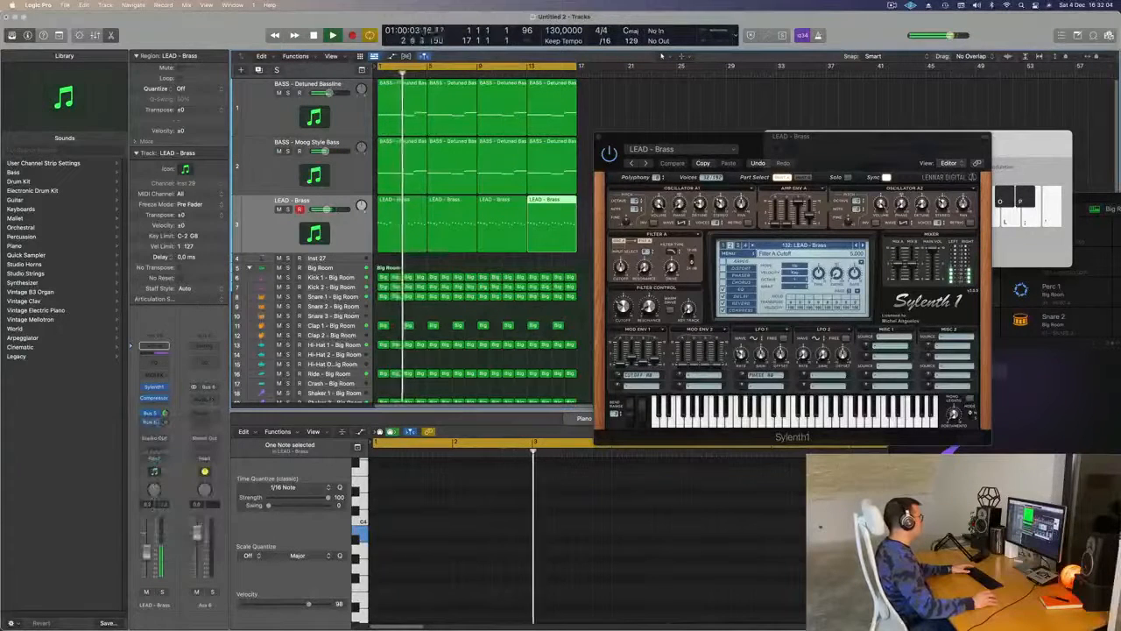
left_click(203, 399)
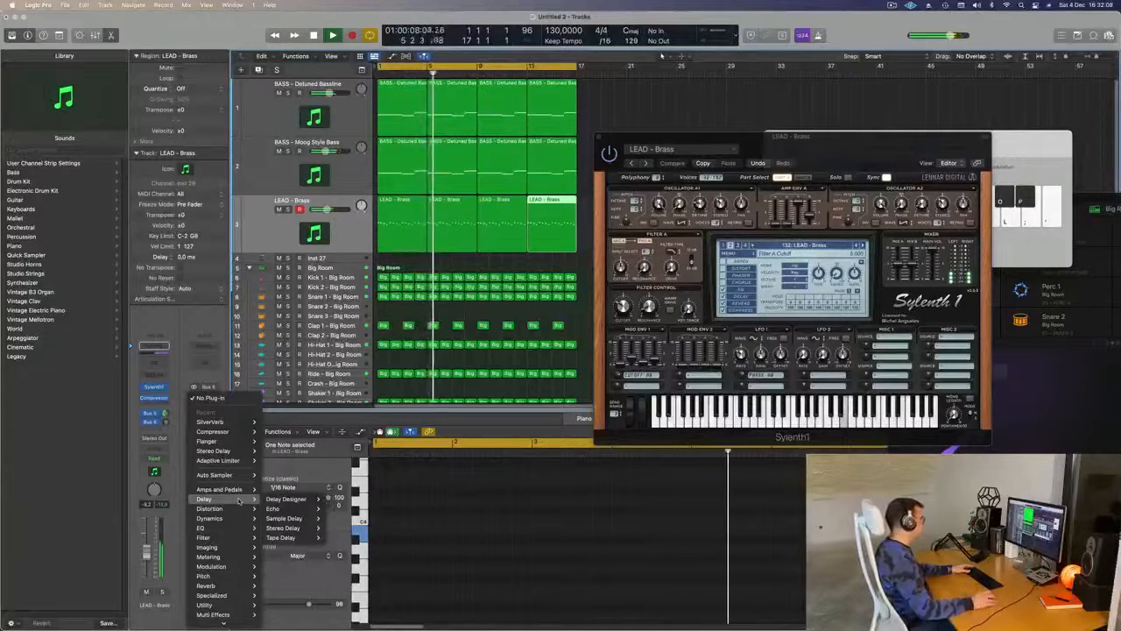
mouse_move(239, 500)
mouse_move(303, 504)
left_click(338, 499)
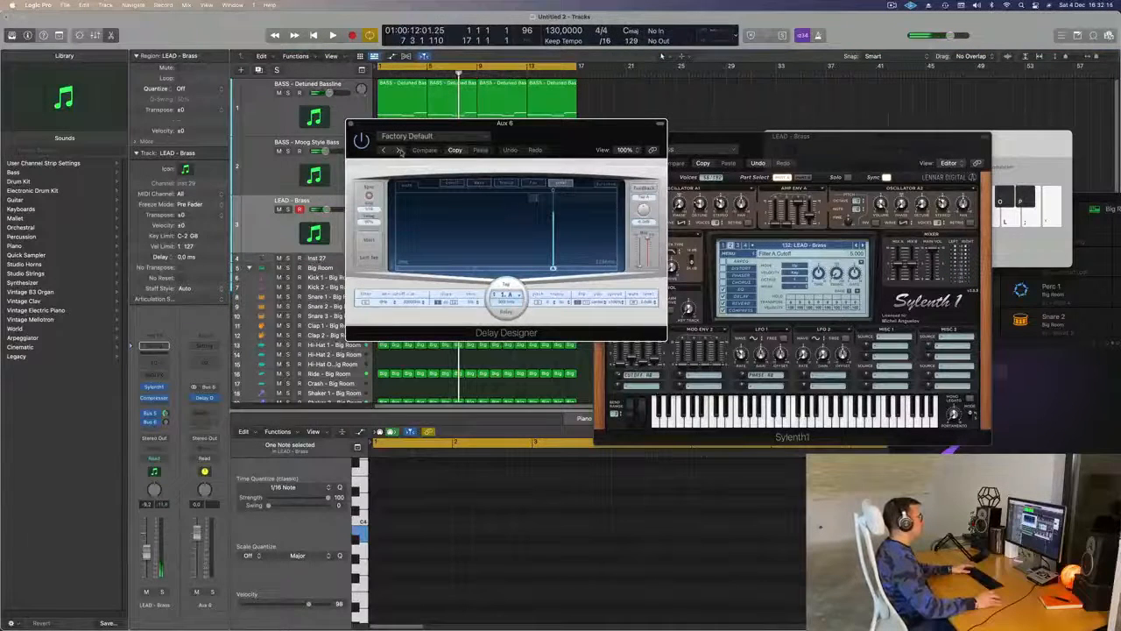
- Try the simple 1/16 Slow Pan preset in Delay Designer and play the loop from the start
left_click(447, 140)
mouse_move(446, 318)
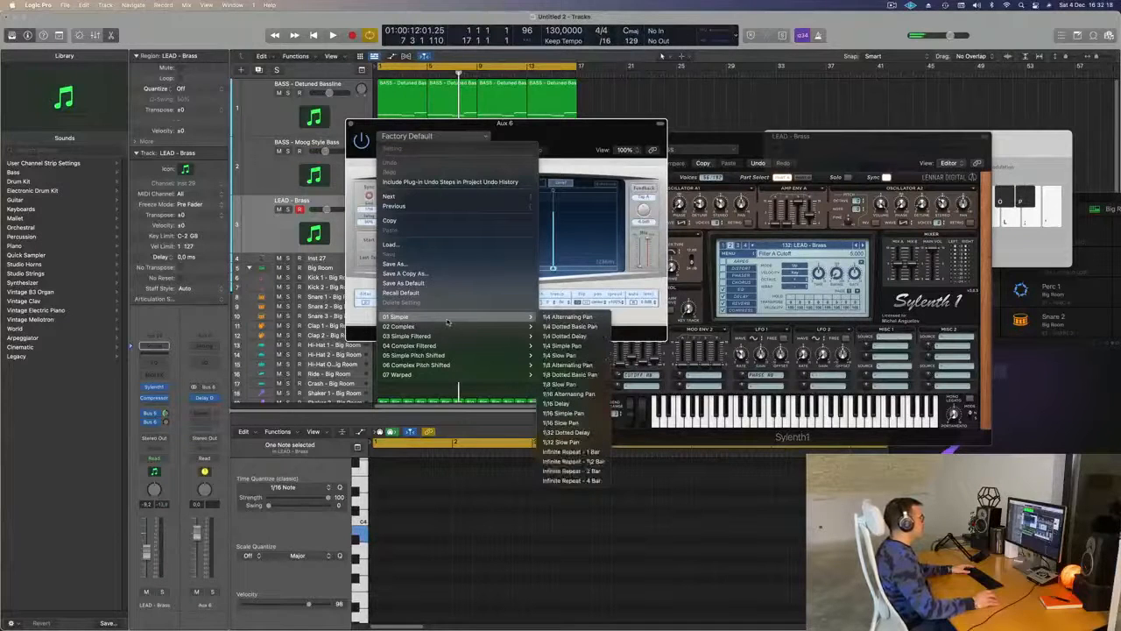
left_click(580, 423)
left_click_drag(525, 122, 769, 136)
key("space")
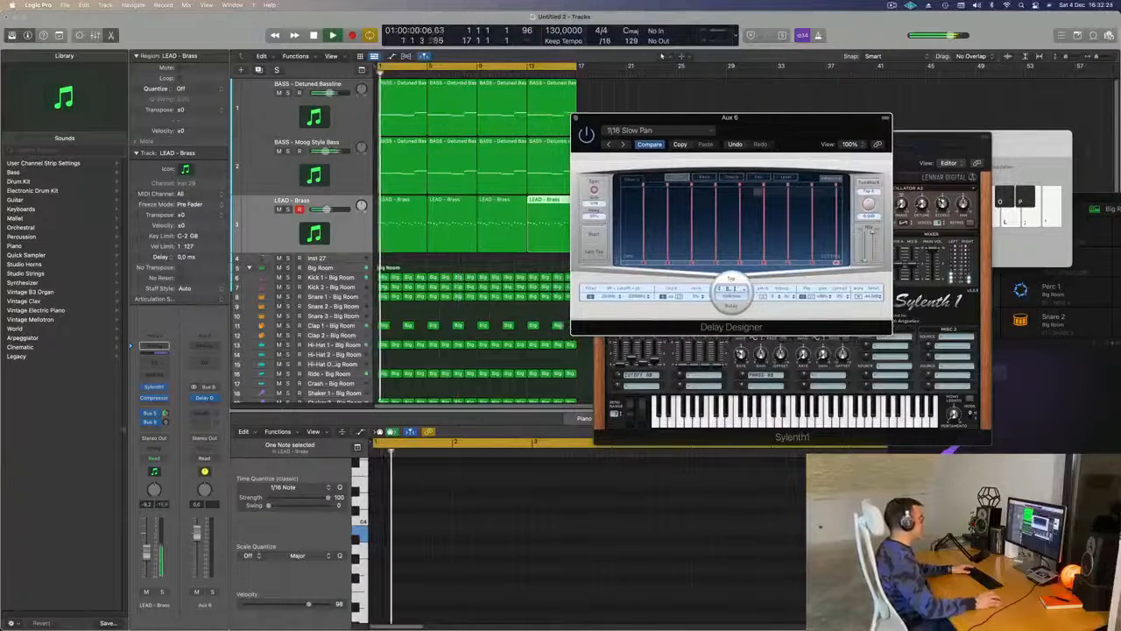
- Raise the lead track's Bus 6 send level and replay the loop to hear the delay
left_click_drag(165, 422, 167, 417)
key("space")
key("space")
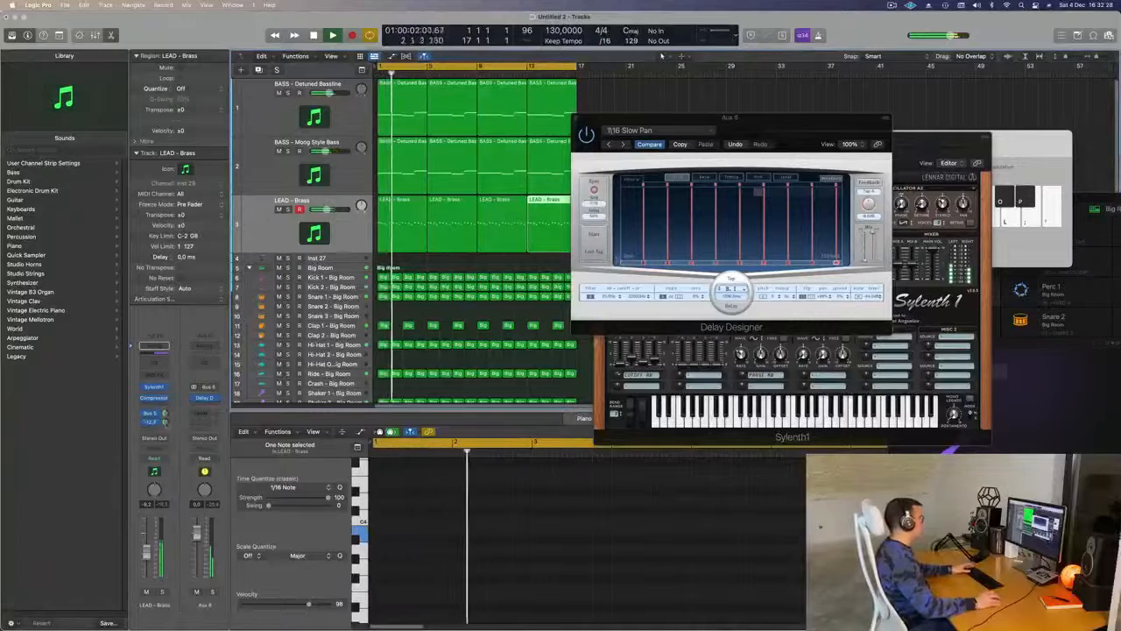
key("space")
key("space")
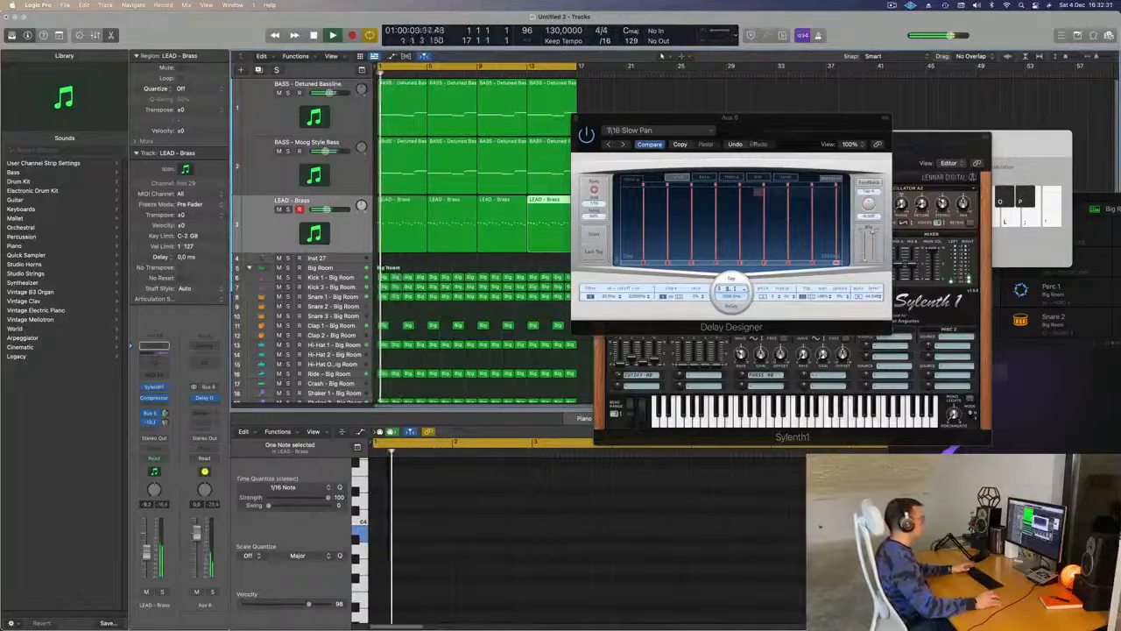
- Load the simple 1/8 Slow Pan preset in Delay Designer and readjust the lead's Bus 6 send level
left_click(655, 131)
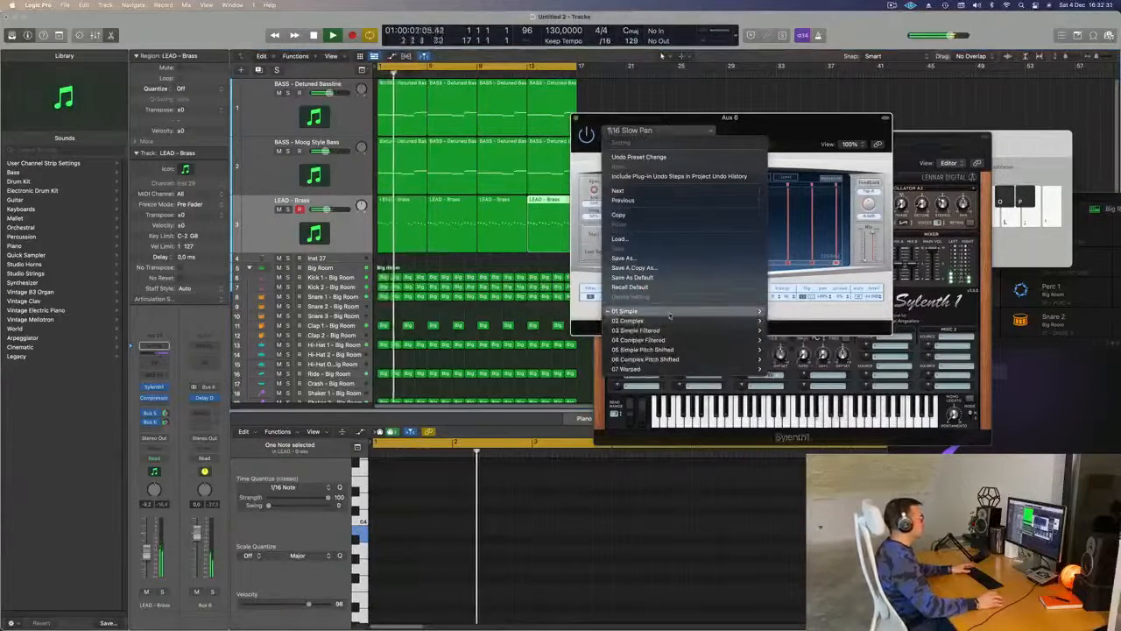
mouse_move(670, 313)
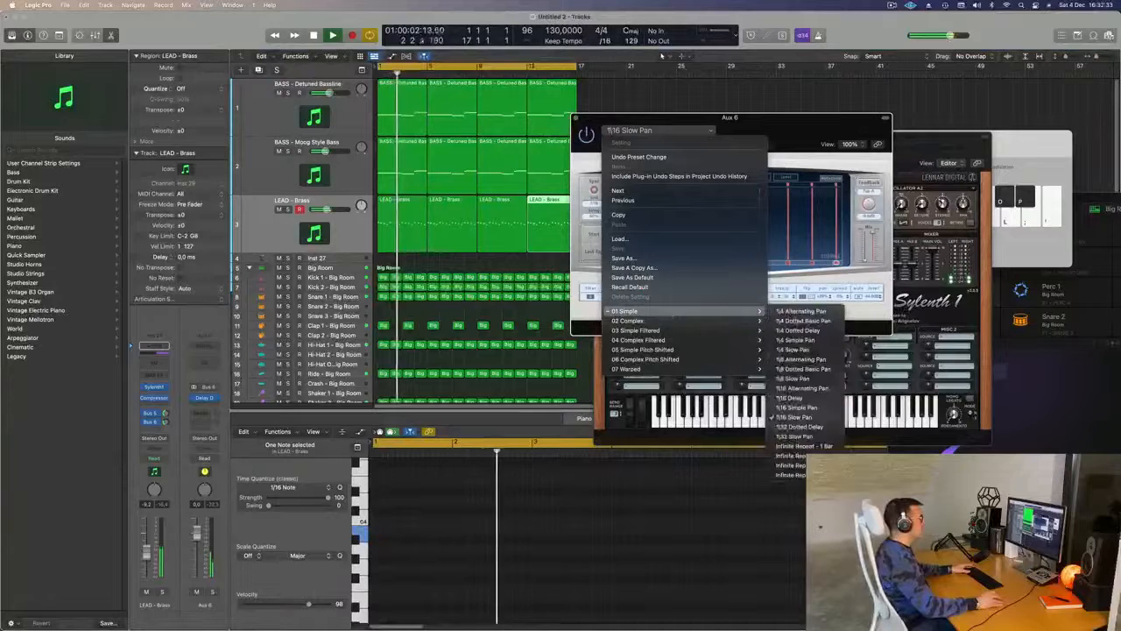
left_click(811, 379)
left_click_drag(786, 133, 729, 150)
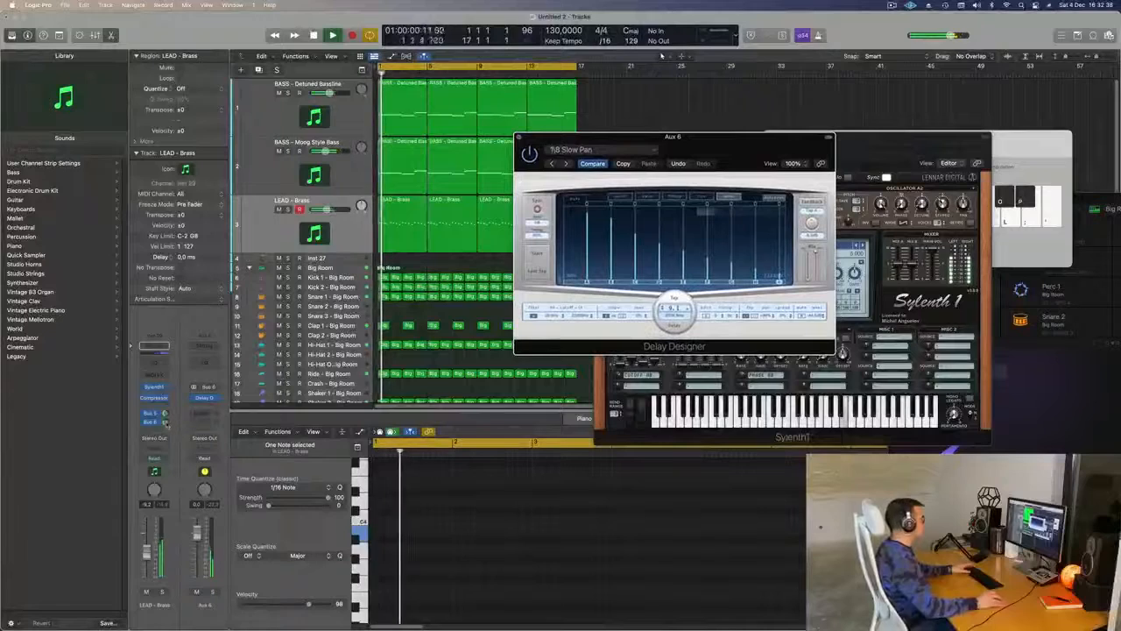
left_click(166, 423)
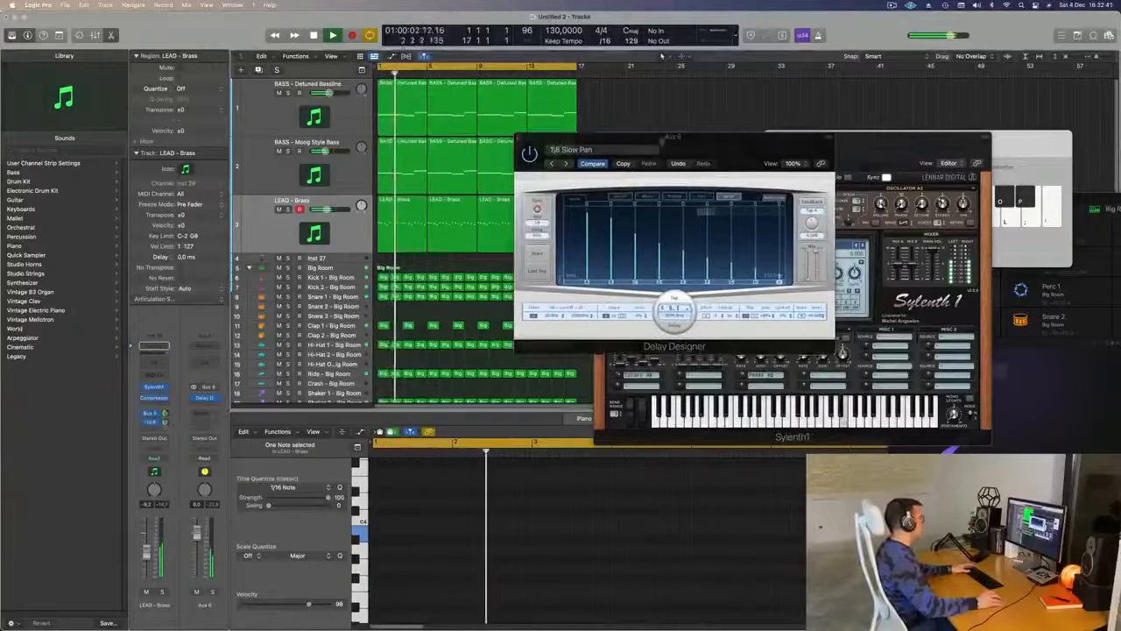
- Close the Delay Designer and Sylenth1 windows and select all four regions on the lead track
left_click_drag(575, 137, 413, 207)
left_click(356, 209)
left_click_drag(597, 139, 471, 156)
left_click(473, 155)
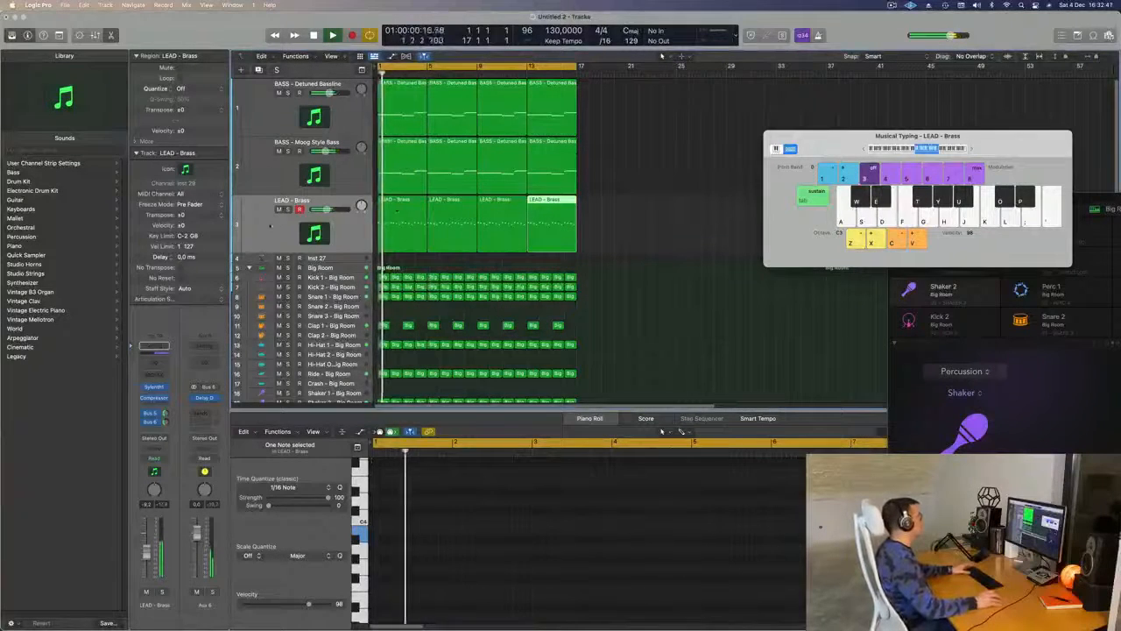
left_click(338, 227)
left_click(655, 252)
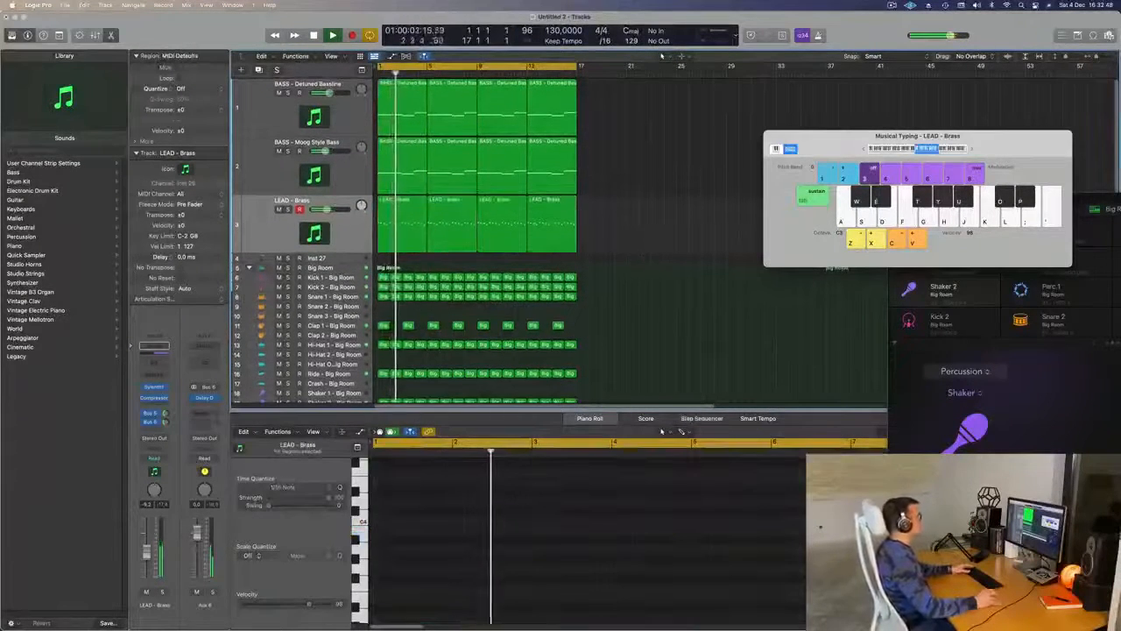
left_click(259, 237)
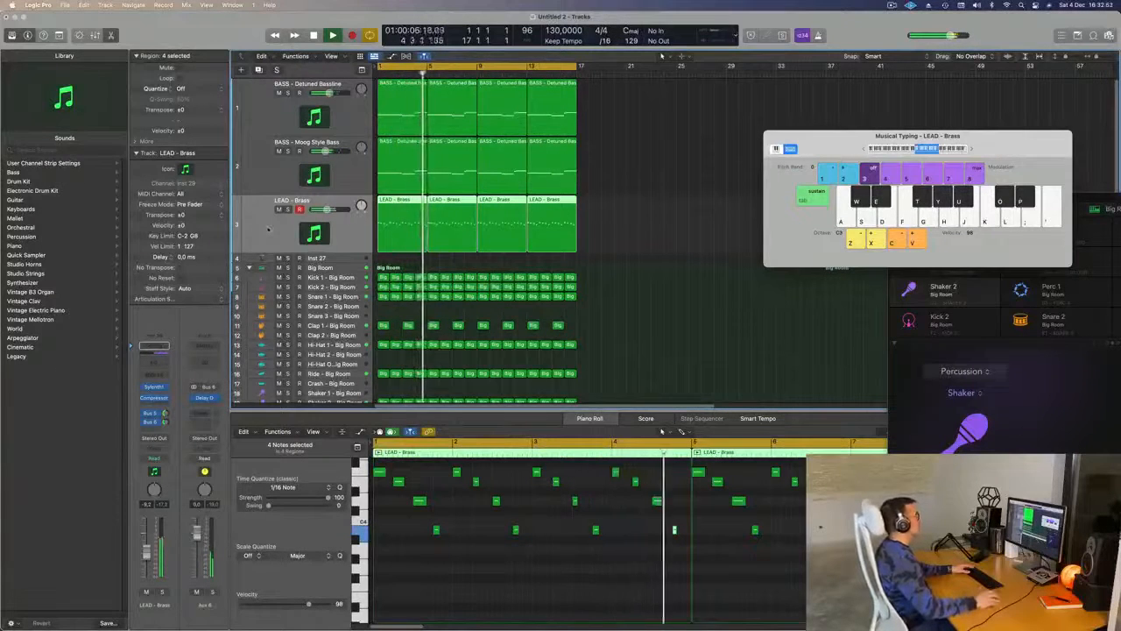
- Select the Inst 27 track, filter Alchemy's presets to Pads and load Abandoned Pad
left_click(345, 258)
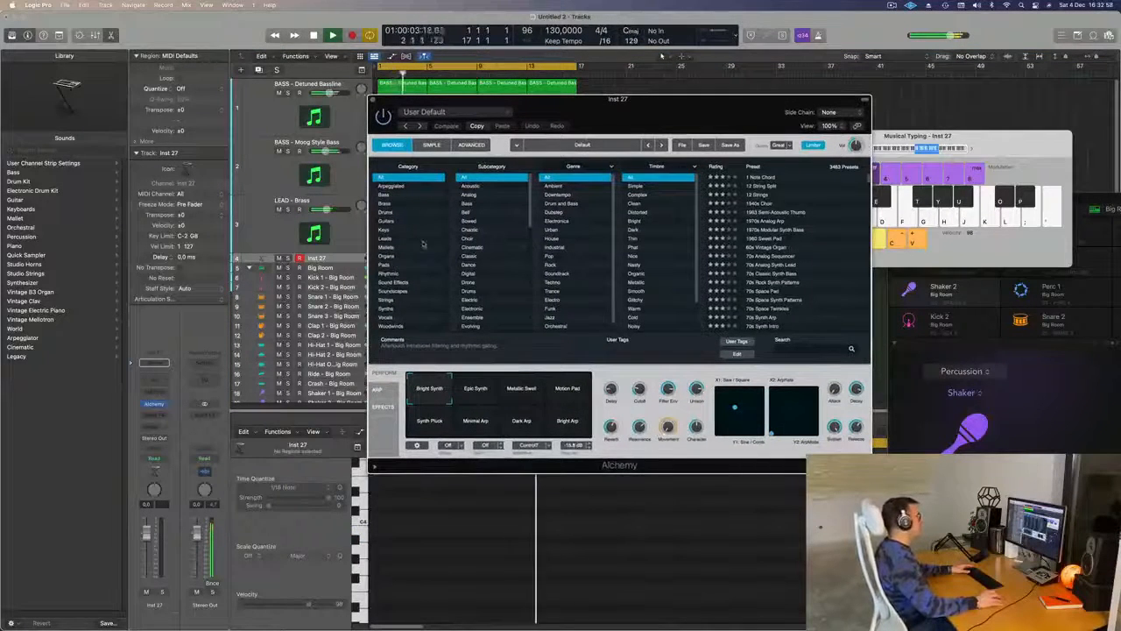
left_click(412, 264)
left_click_drag(636, 114, 735, 76)
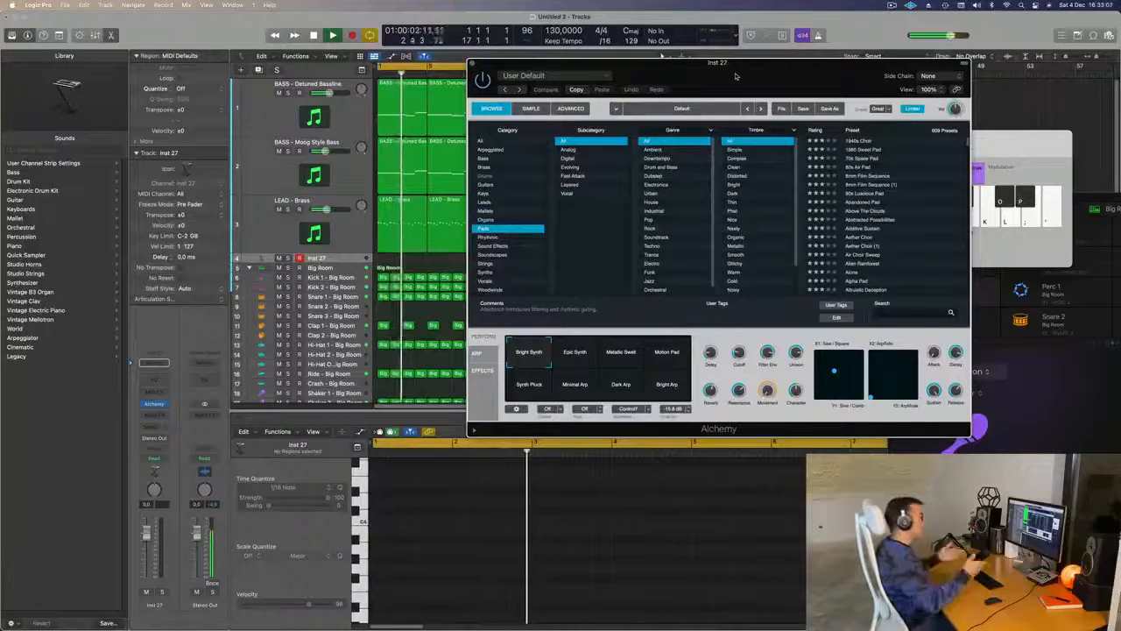
left_click_drag(736, 75, 708, 66)
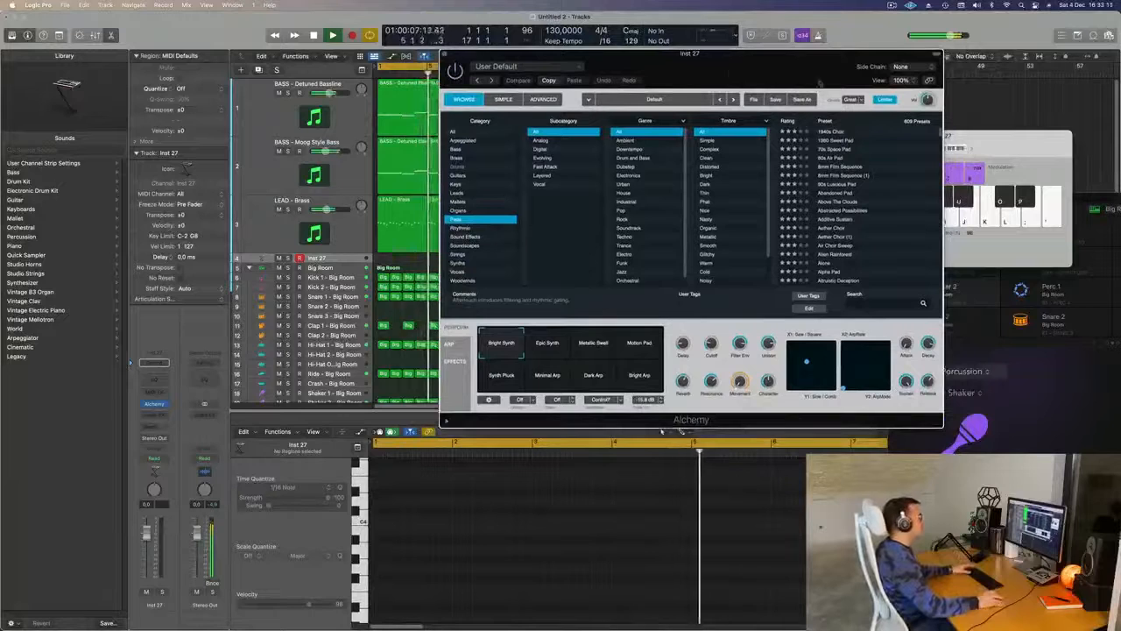
left_click(841, 193)
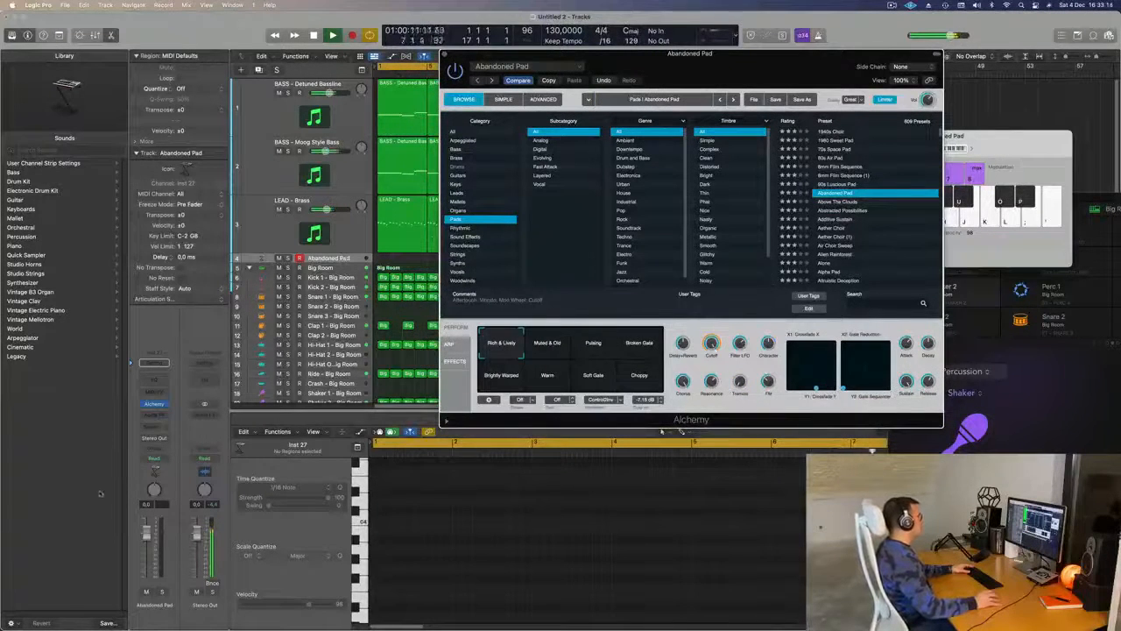
- Lower the Musical Typing octave to C2 and move the keyboard and Alchemy windows clear of the tracks
left_click_drag(727, 73, 680, 213)
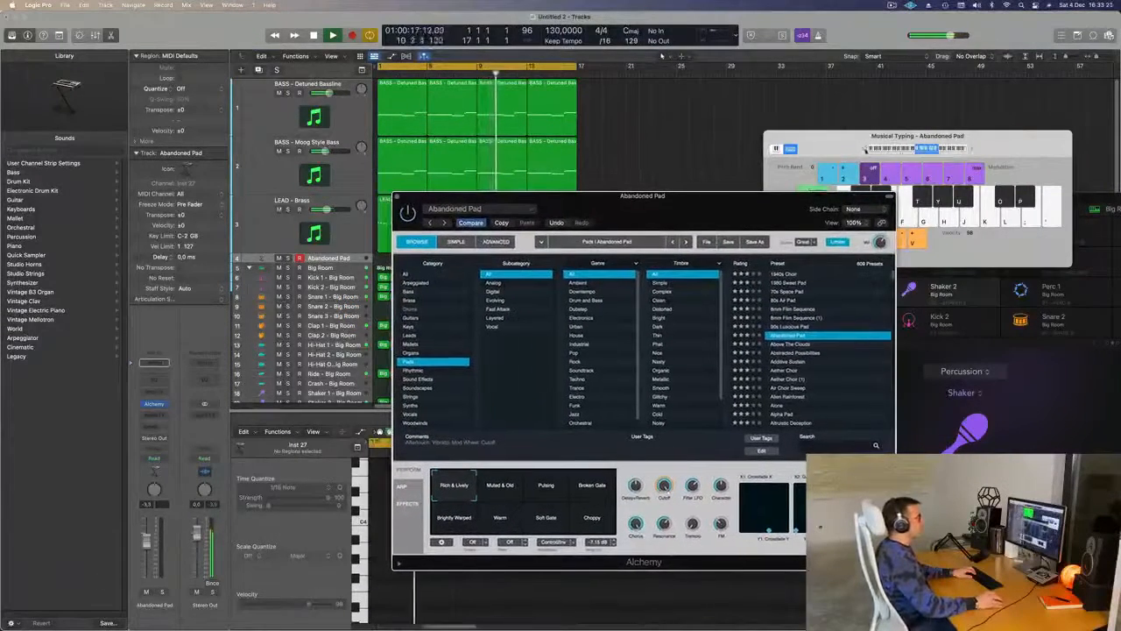
left_click(837, 148)
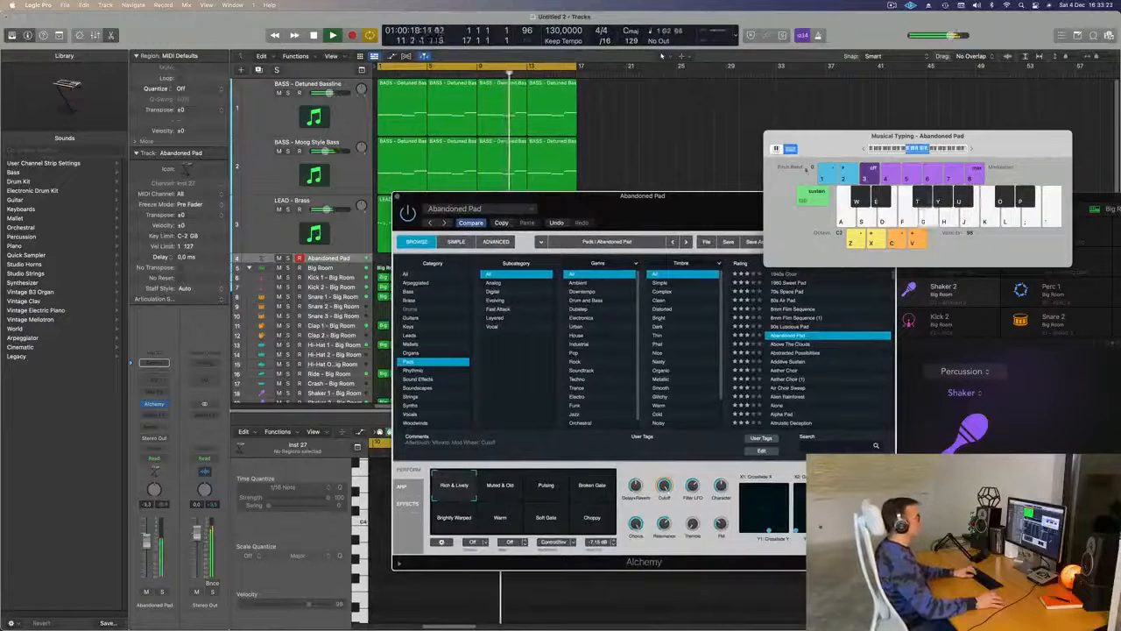
left_click_drag(838, 148, 941, 55)
left_click_drag(721, 195, 914, 125)
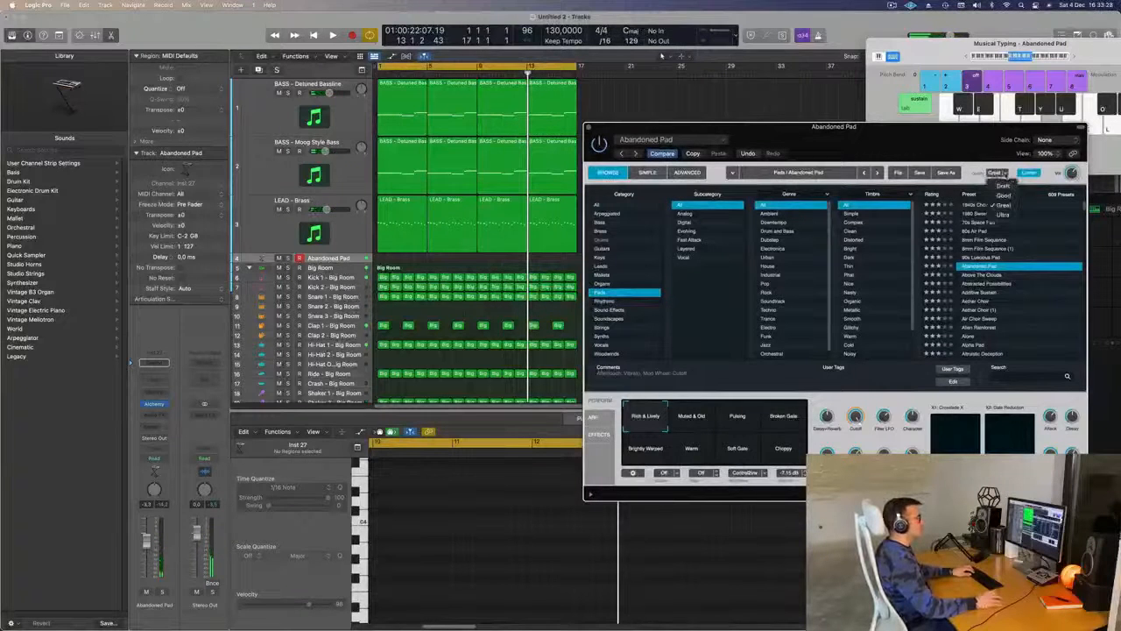
- Set Alchemy's quality to Good and load the Abstracted Possibilities pad preset
left_click(1001, 196)
left_click_drag(950, 138, 911, 135)
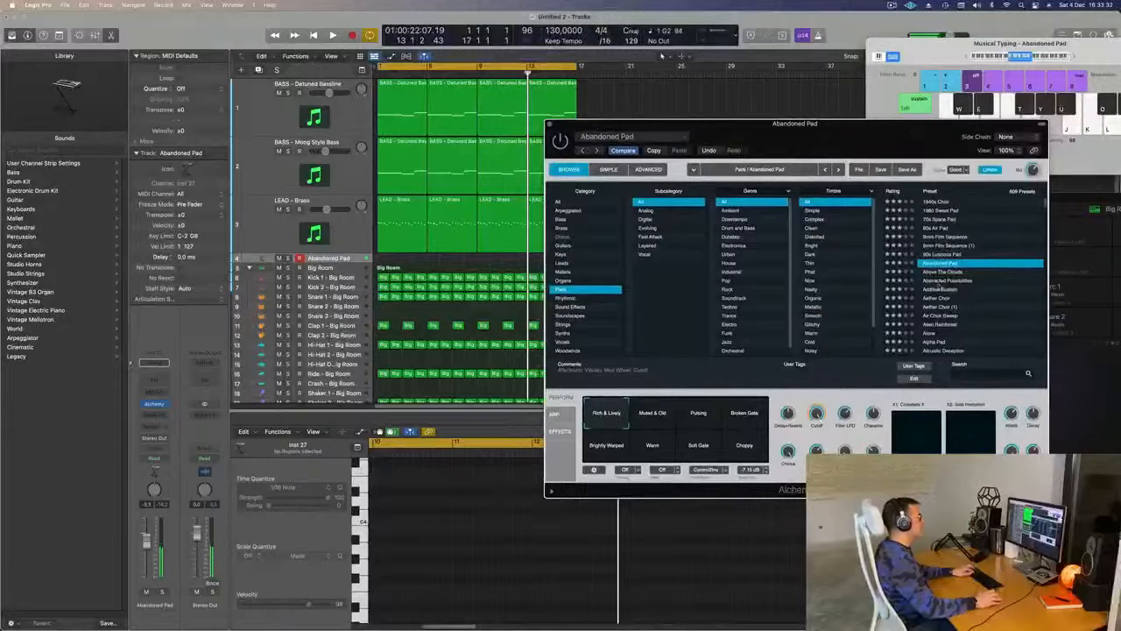
left_click(939, 281)
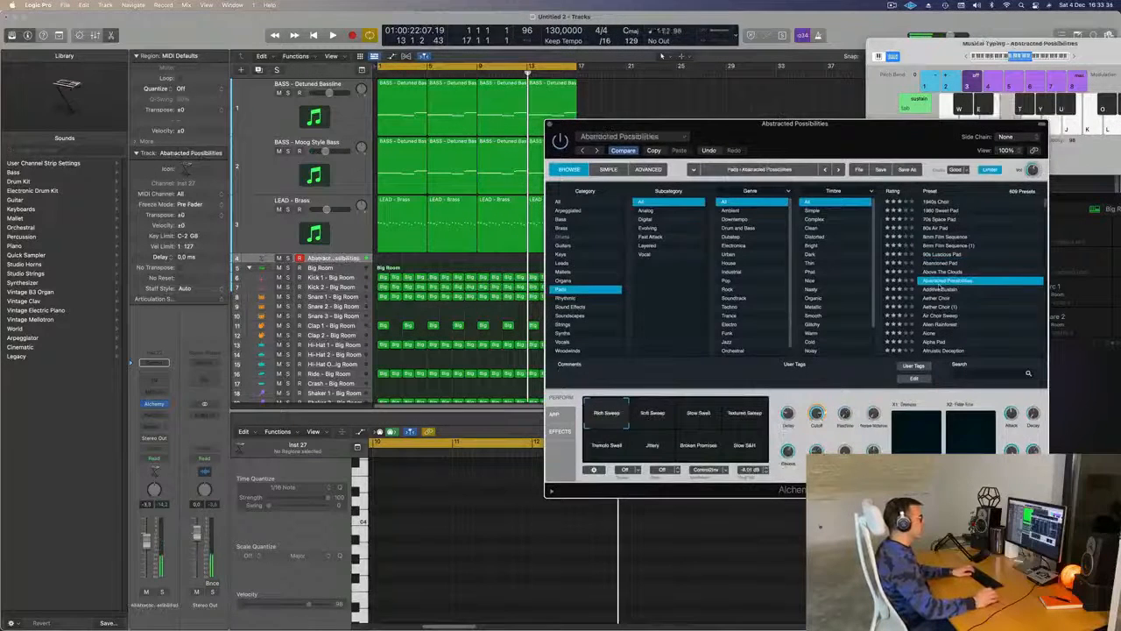
left_click_drag(861, 135, 838, 132)
key("g")
key("b")
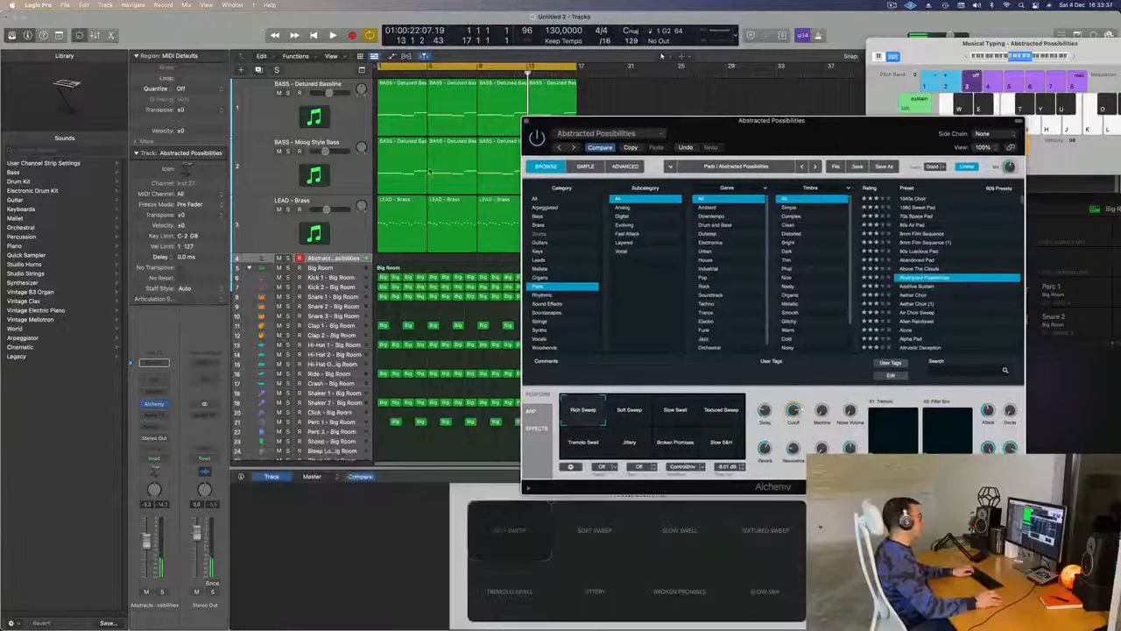
- Play the loop while auditioning the Alien Rainforest pad preset, ending with Alpha Pad loaded in Alchemy
key("space")
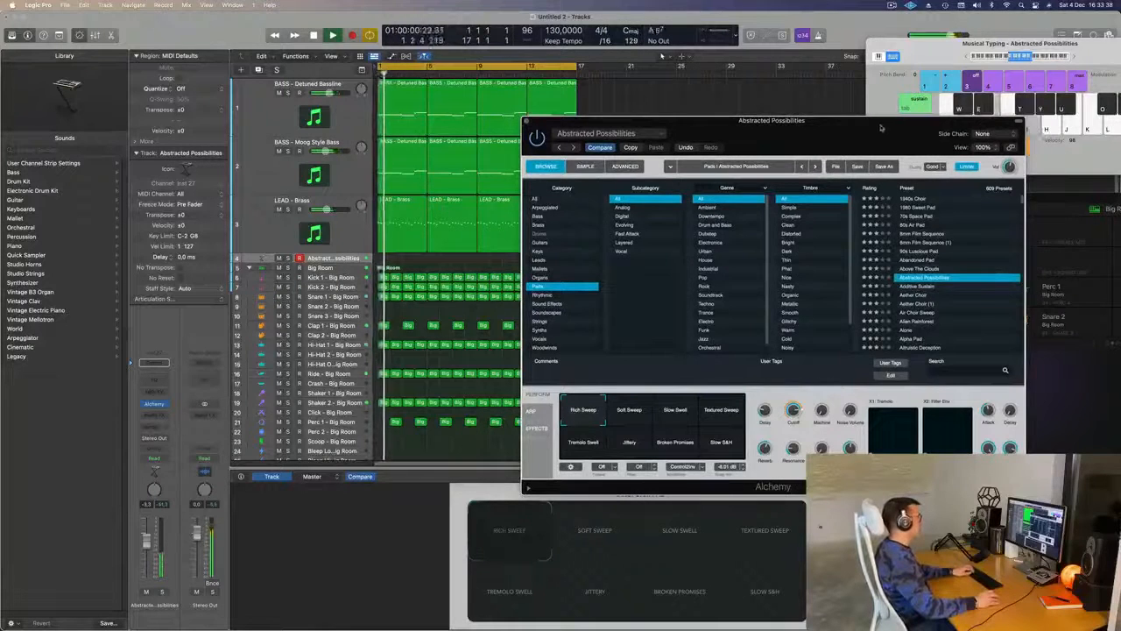
left_click_drag(882, 125, 816, 87)
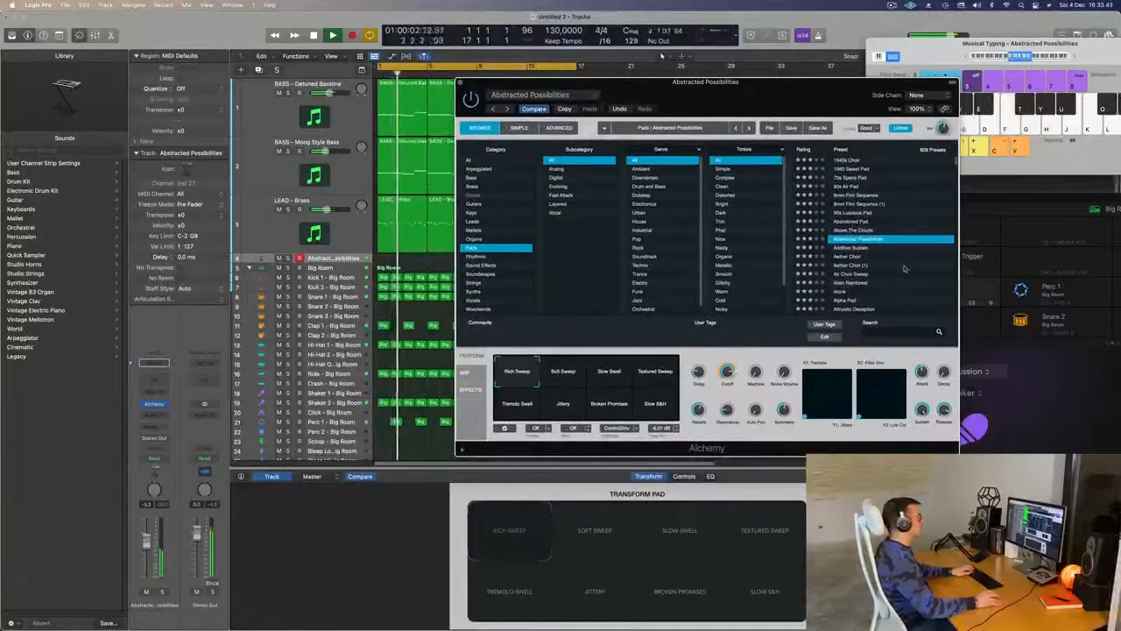
scroll(902, 258, "down", 2)
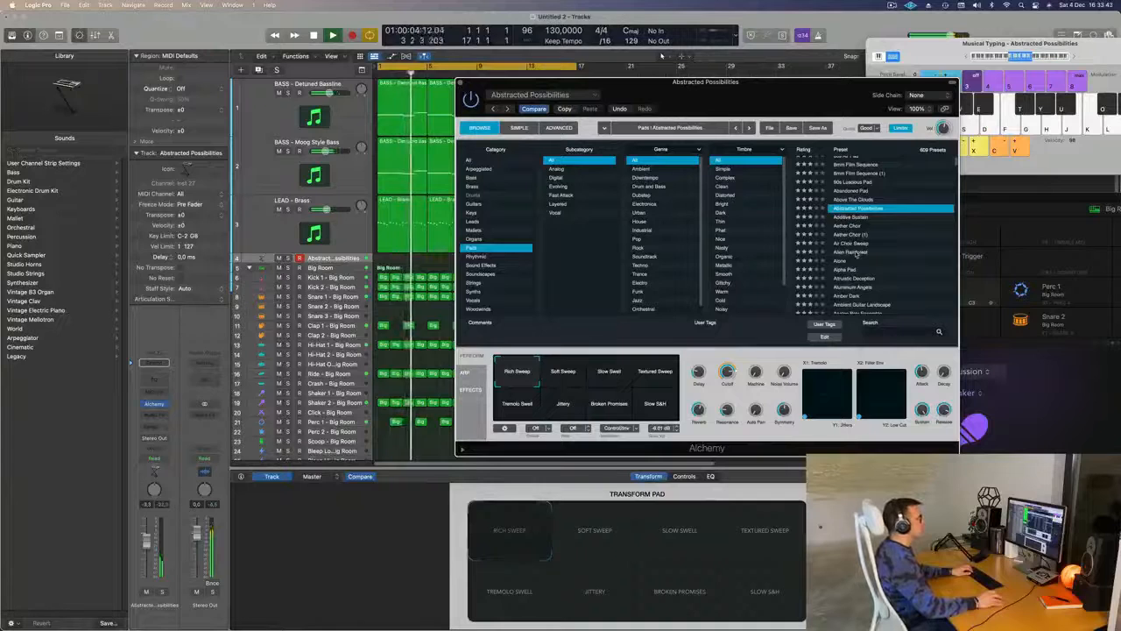
left_click(856, 253)
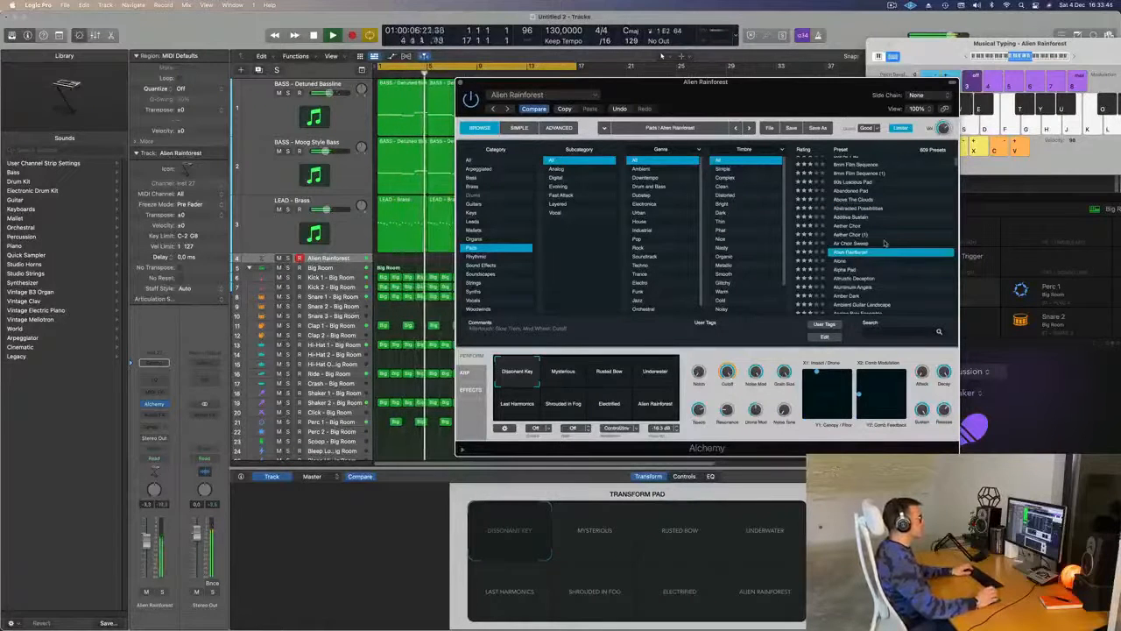
scroll(857, 253, "down", 2)
left_click(850, 238)
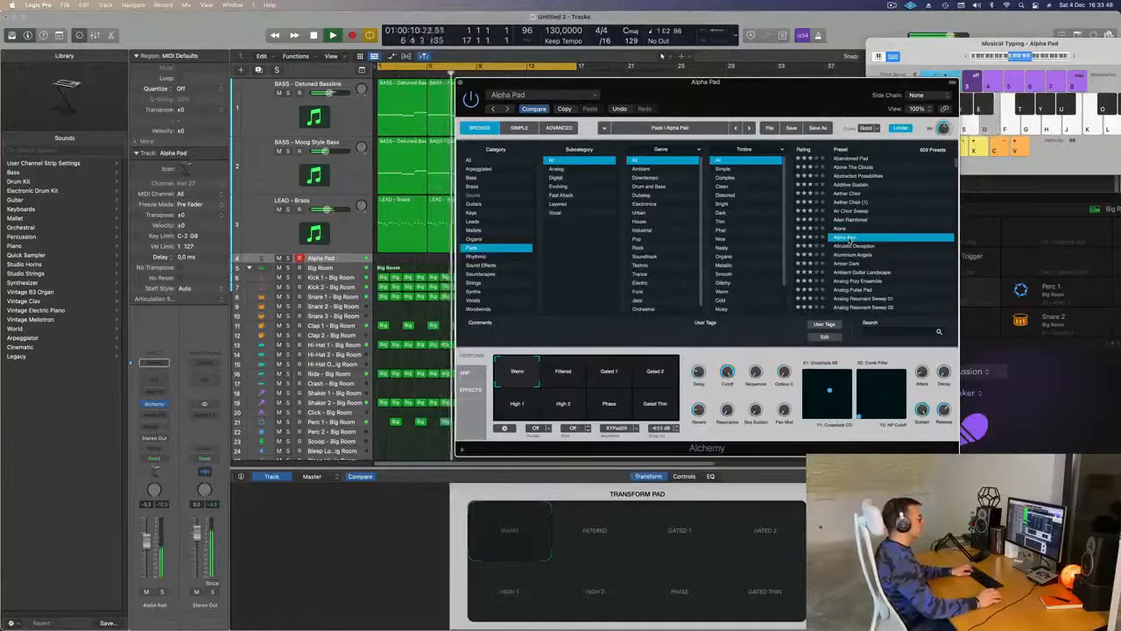
left_click_drag(701, 105, 757, 94)
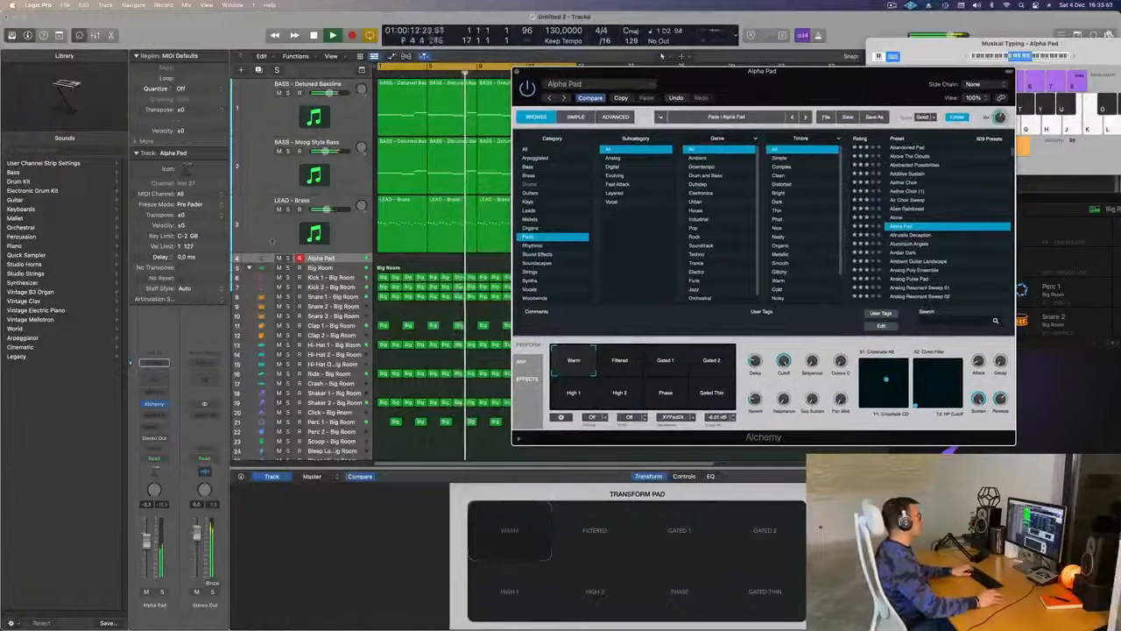
- Compare the LEAD - Brass track with the Alpha Pad track and play pad notes over the loop
key("Up")
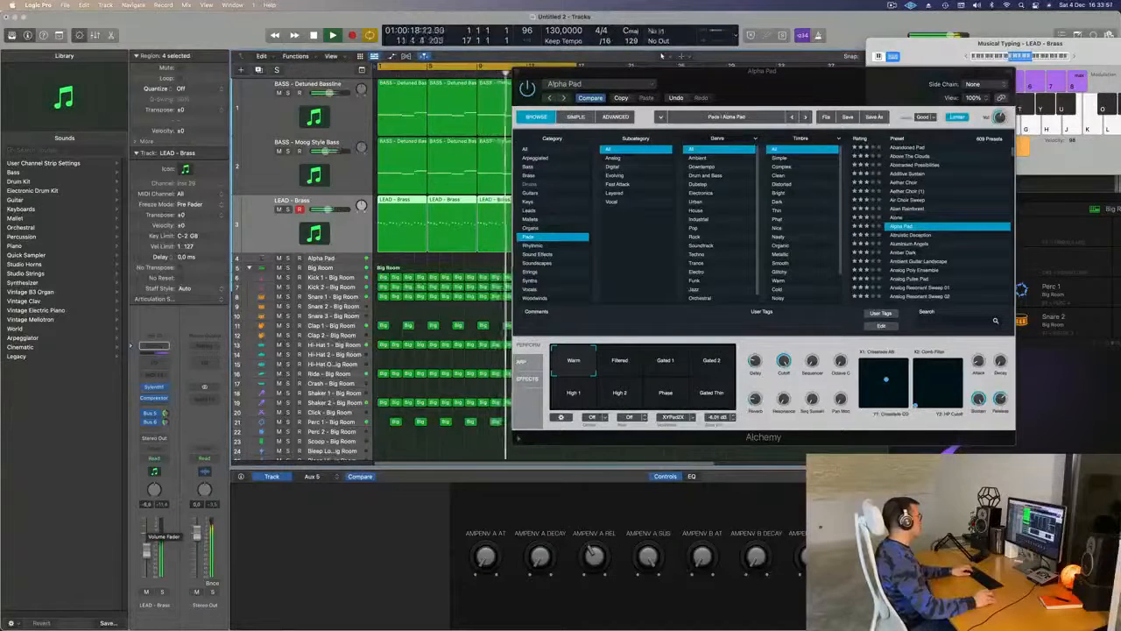
left_click(351, 258)
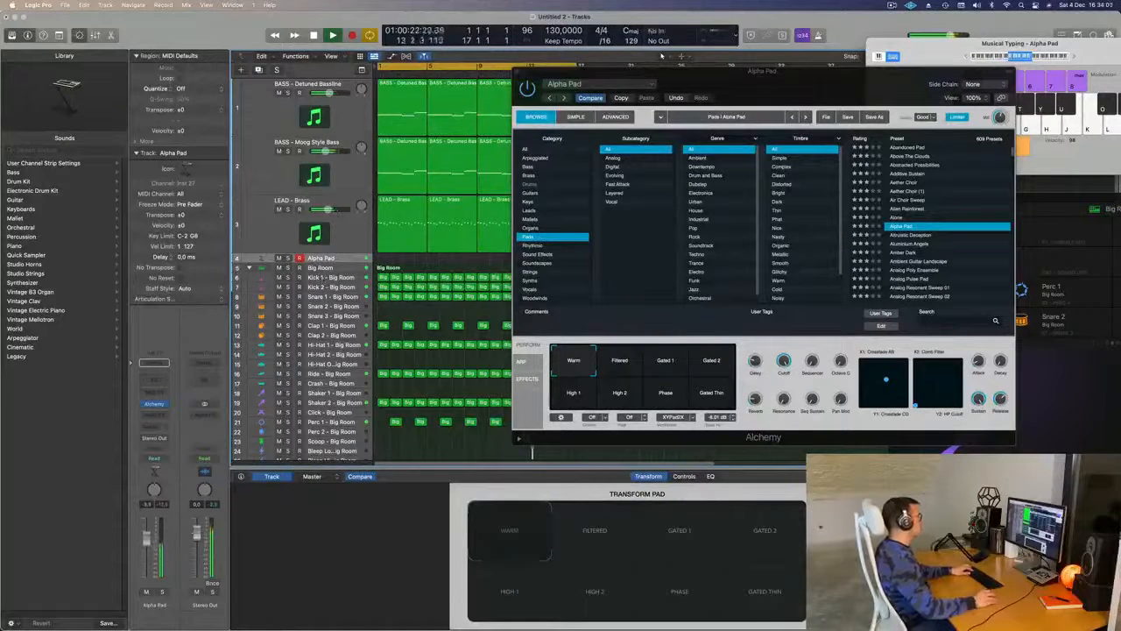
key("l")
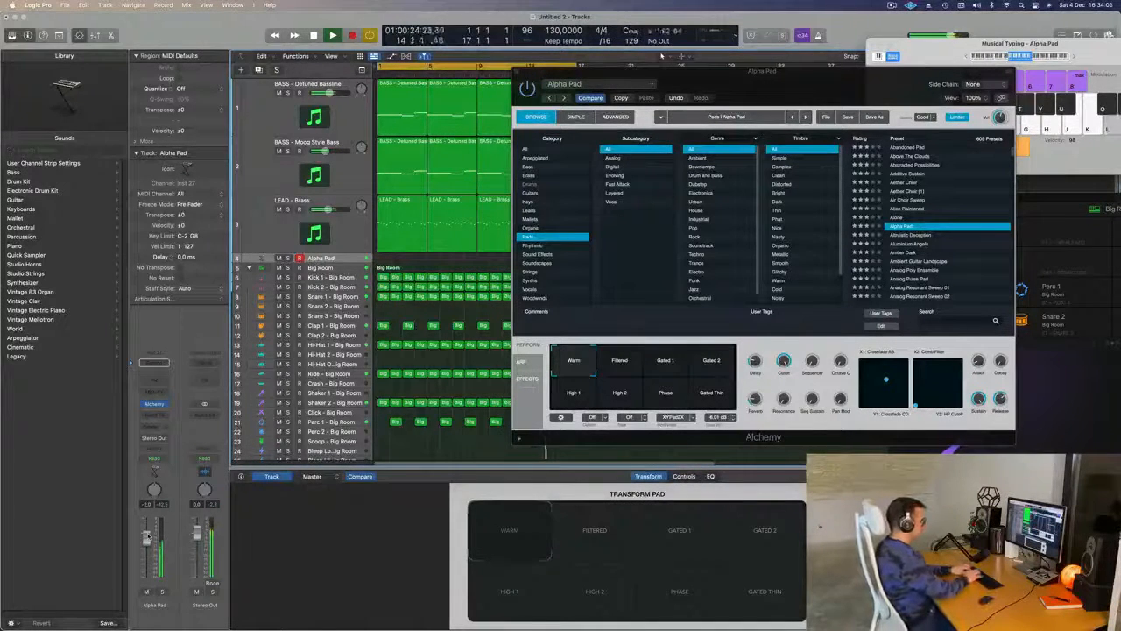
key("l")
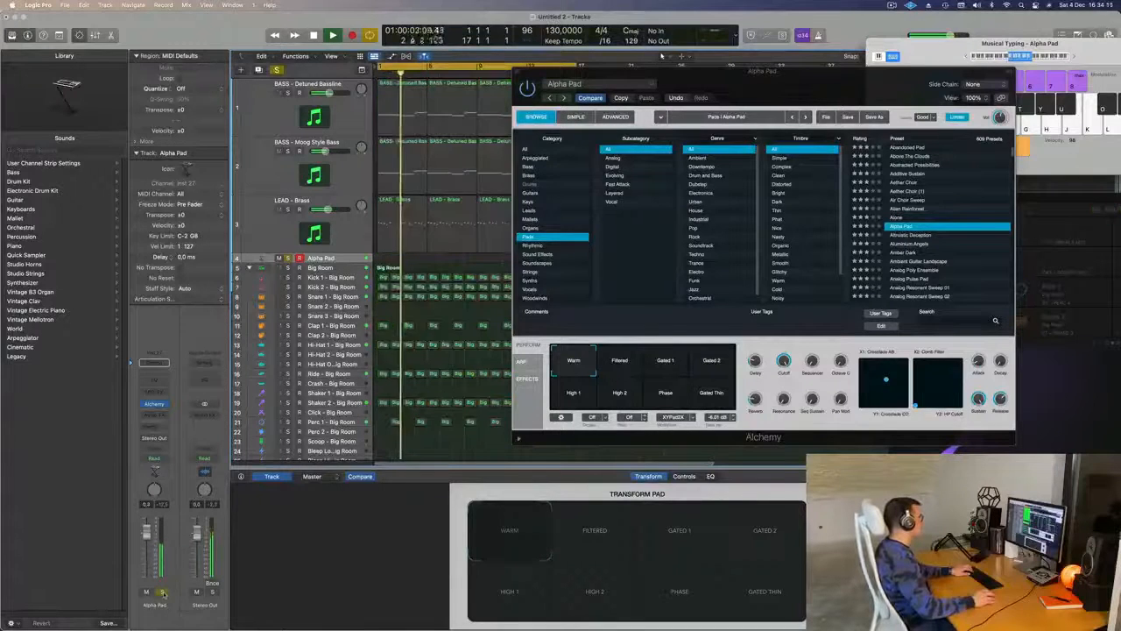
- Audition Alpha Pad's Filtered and Gated 1 snapshots in Alchemy, briefly soloing the pad track to hear it alone
left_click_drag(632, 72, 552, 104)
left_click(550, 393)
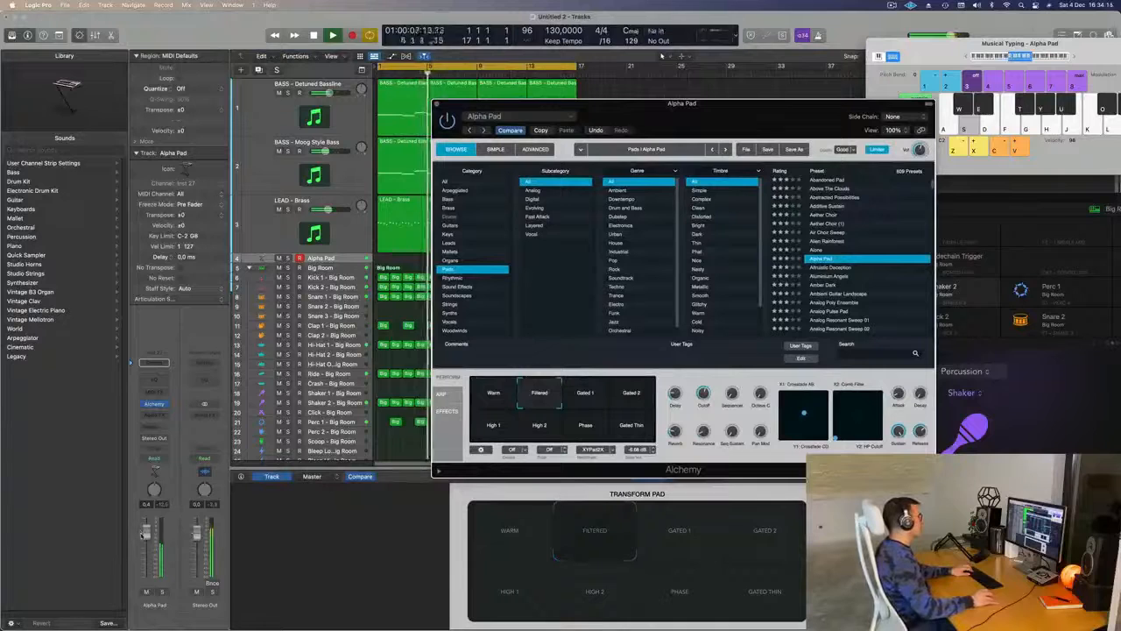
left_click(599, 398)
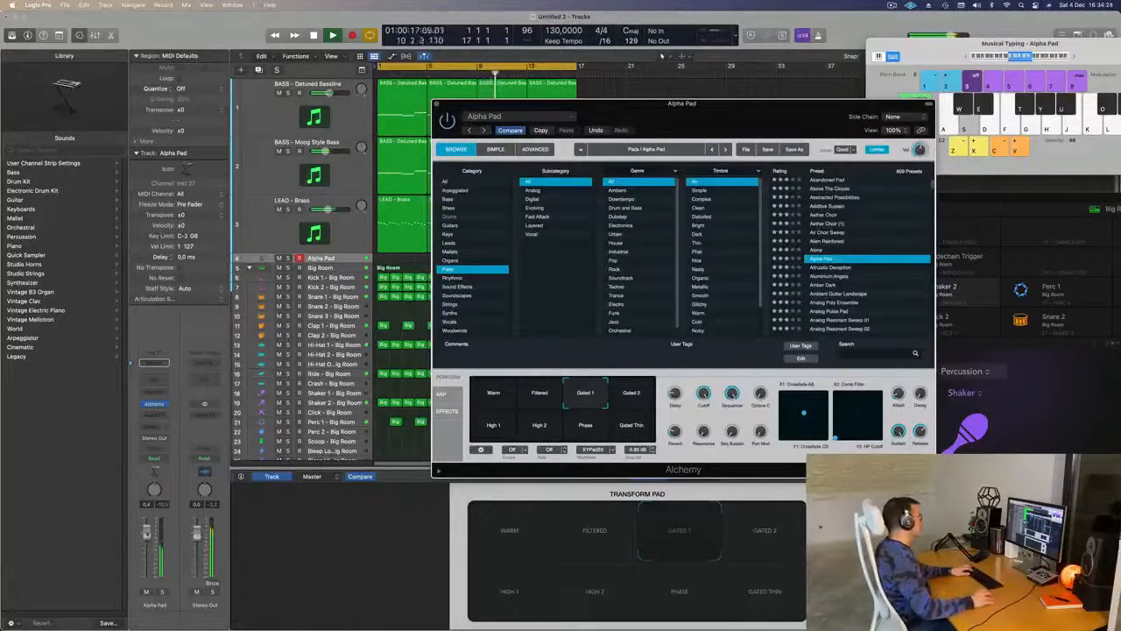
left_click(162, 592)
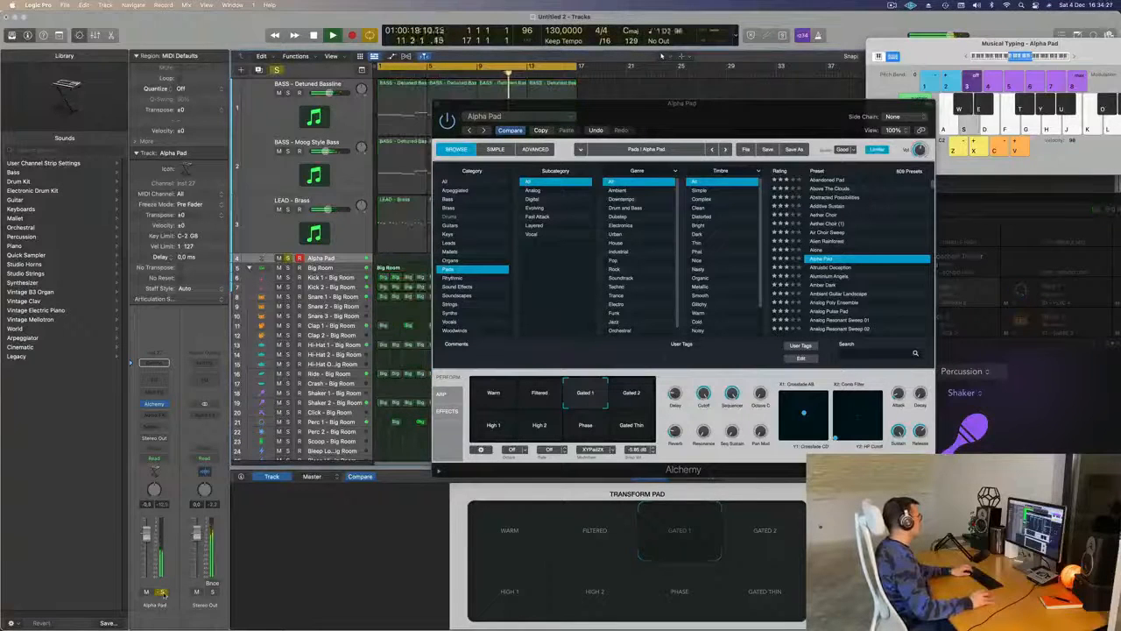
left_click(162, 592)
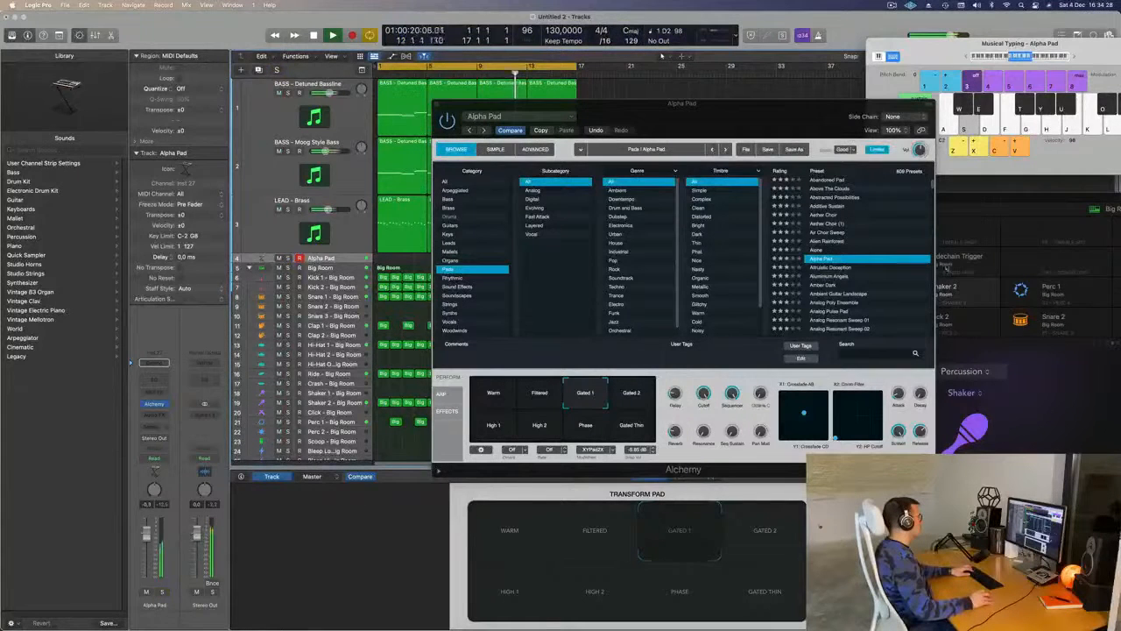
- Try Alpha Pad's Gated Thin snapshot, return to Warm, and play notes over the loop
left_click(632, 424)
left_click(493, 395)
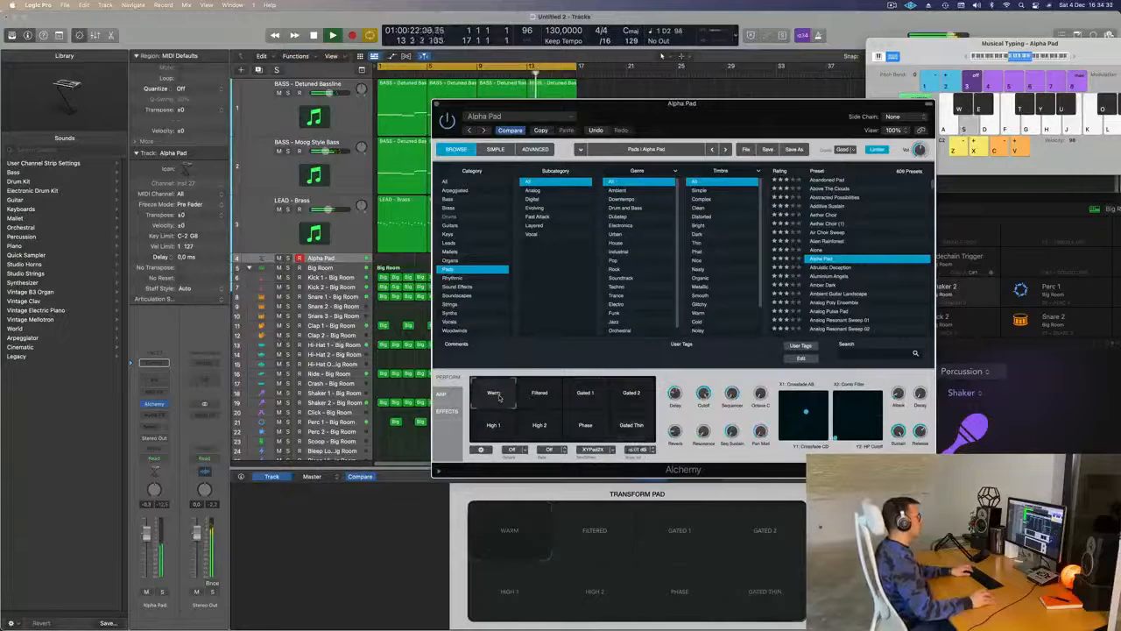
key("j")
key("h")
key("f")
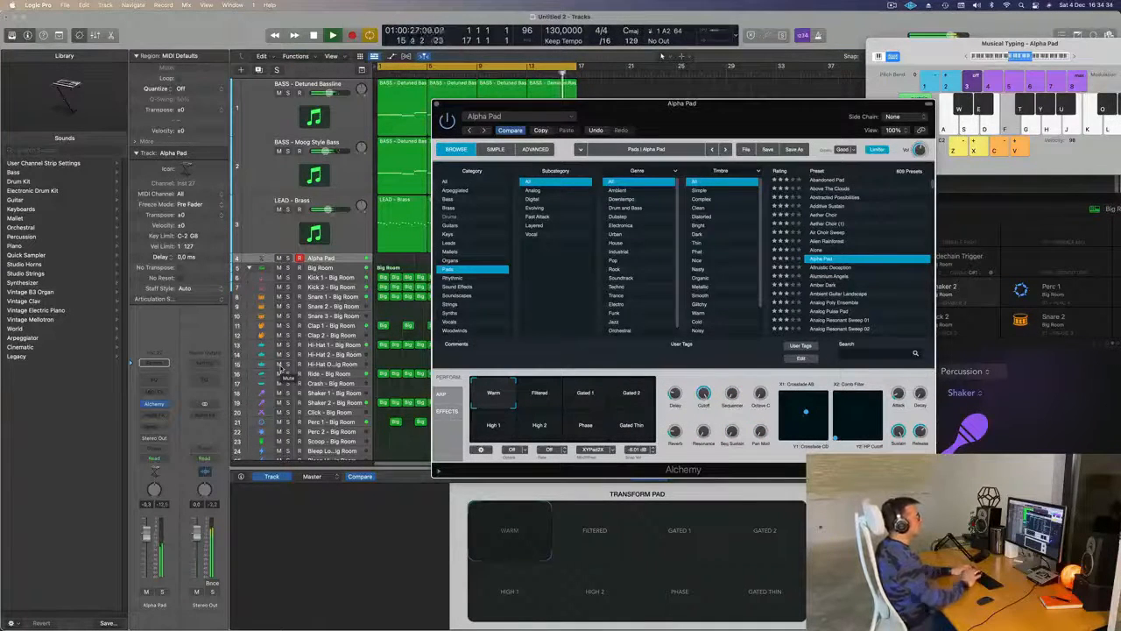
- Load the Altruistic Deception pad preset in Alchemy and play notes with it over the loop
left_click(833, 269)
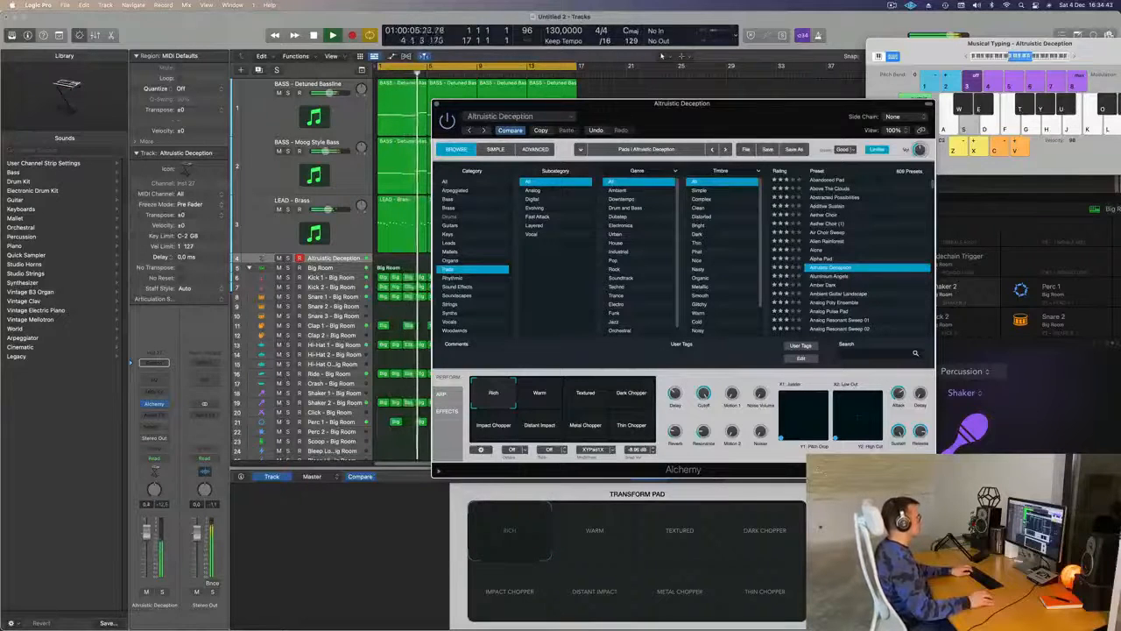
left_click(332, 258)
key("d")
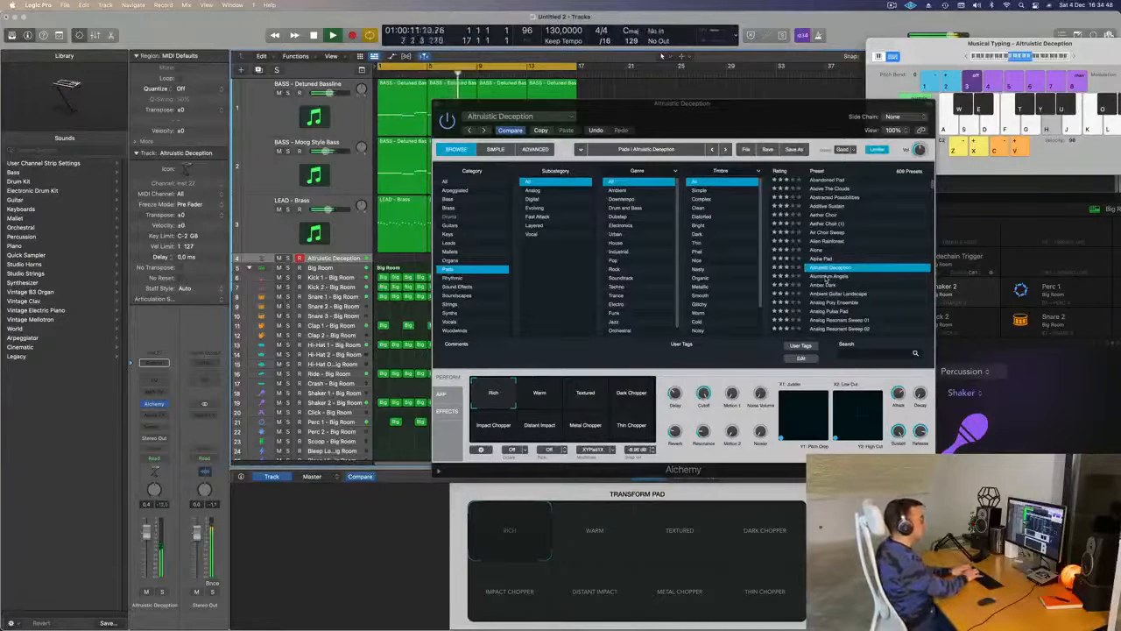
key("k")
key("s")
key("d")
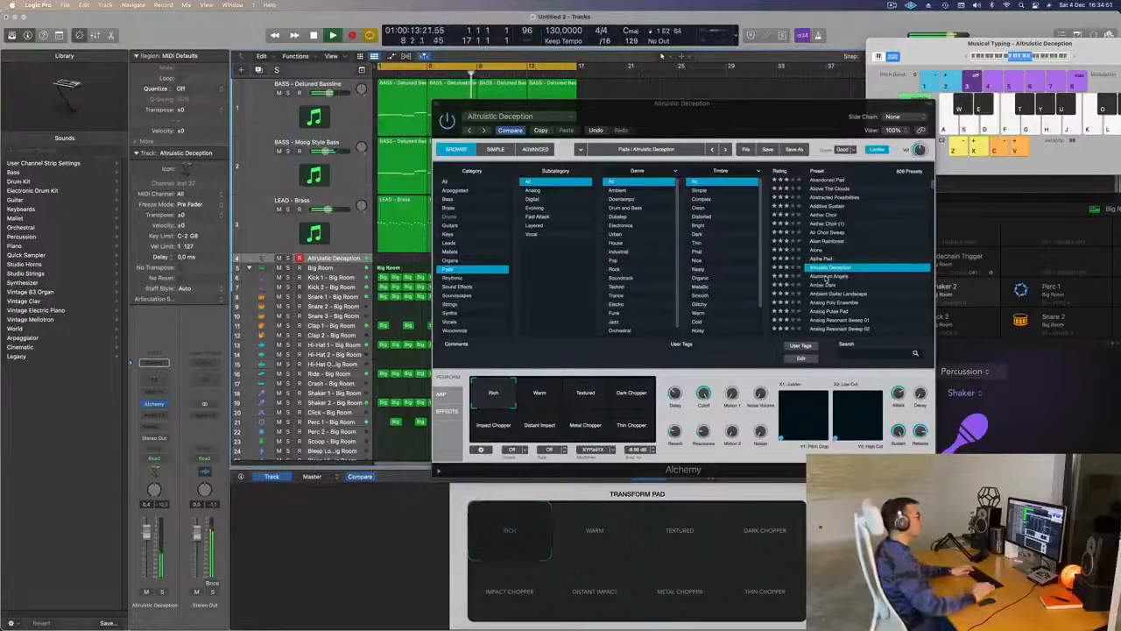
- Load the Aluminium Angels pad preset in Alchemy and play notes with it over the loop
left_click(828, 277)
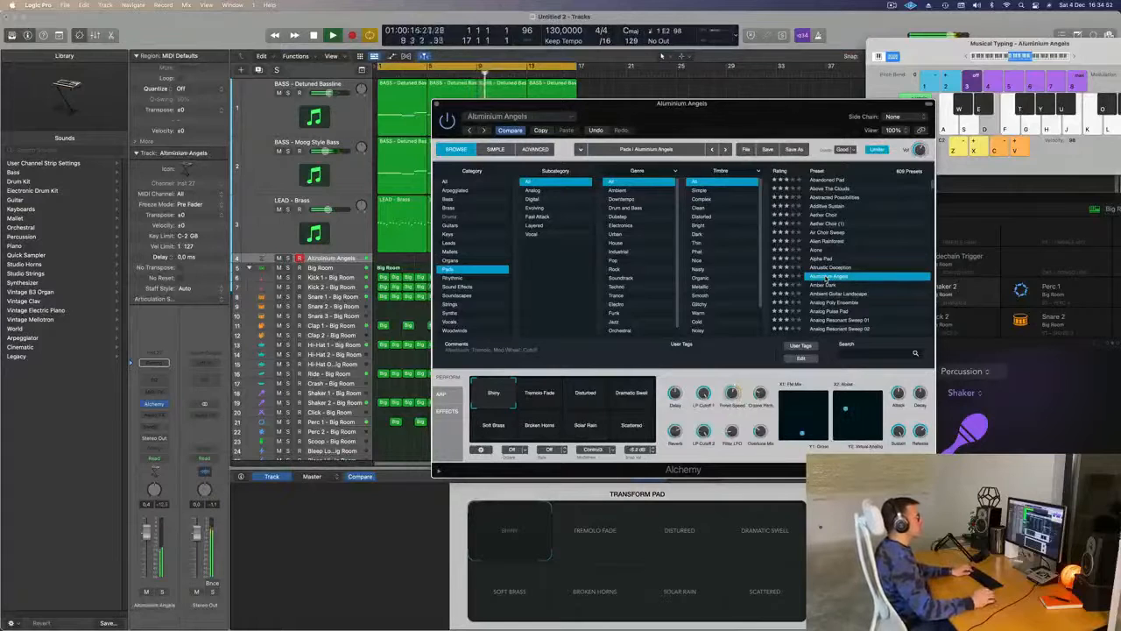
key("d")
key("s")
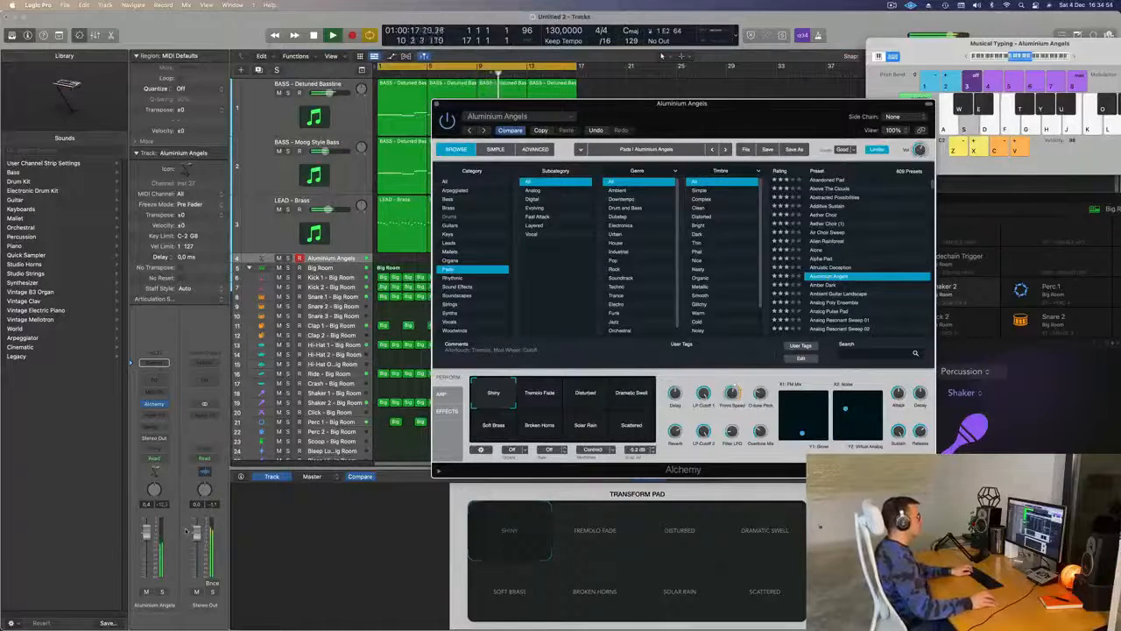
key("d")
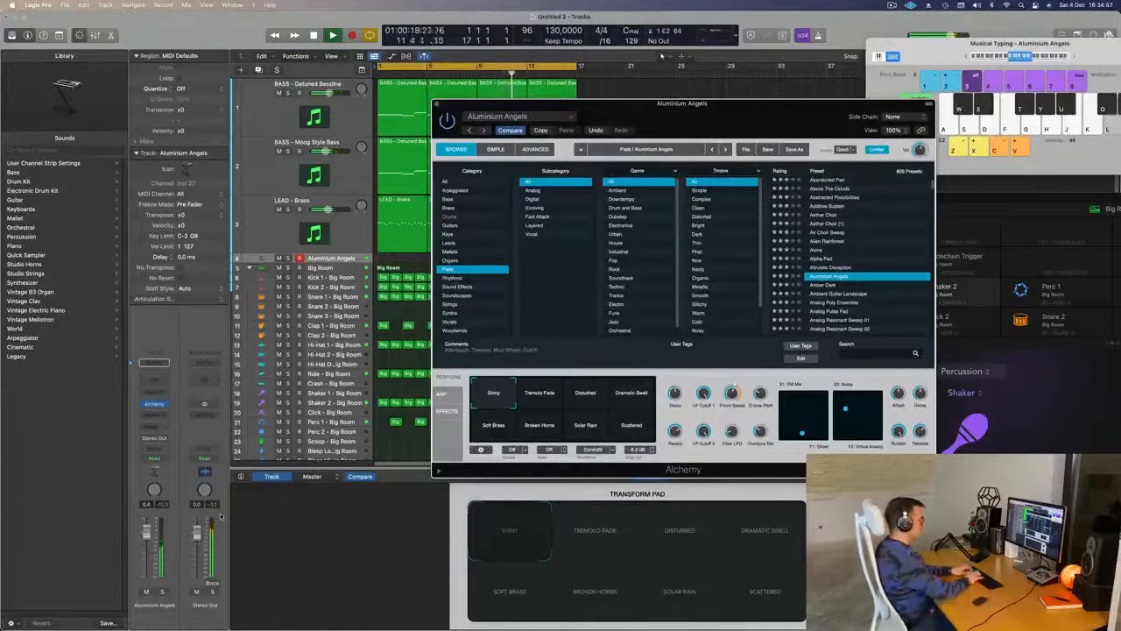
key("k")
key("s")
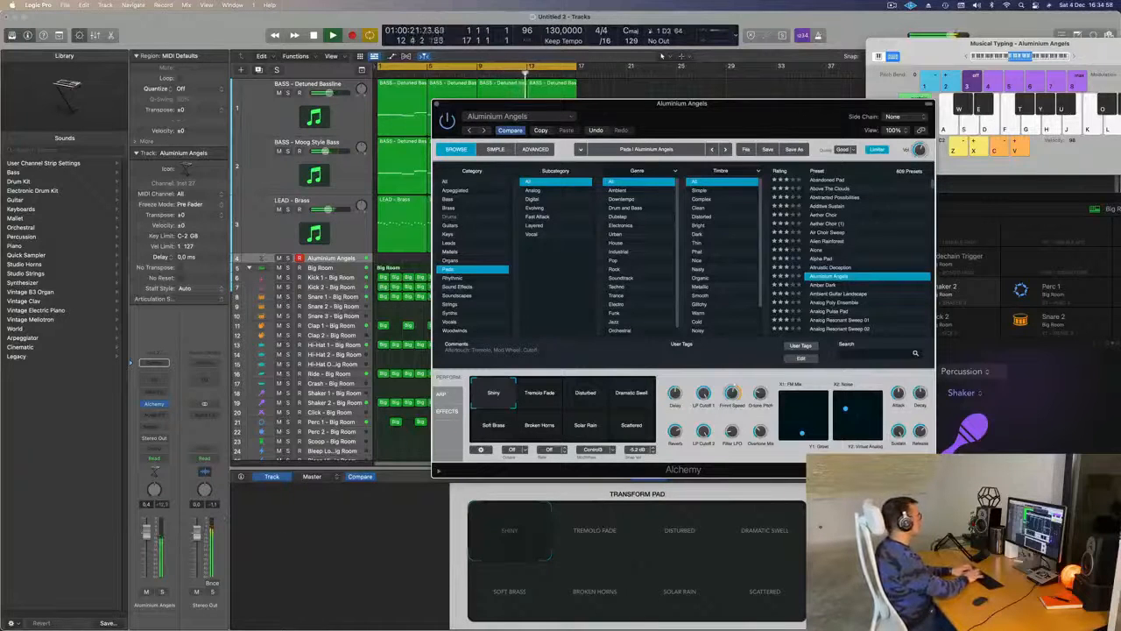
- Add a send to Bus 5 on the pad track, raise its send level, and play a note to hear it
left_click(150, 427)
mouse_move(188, 441)
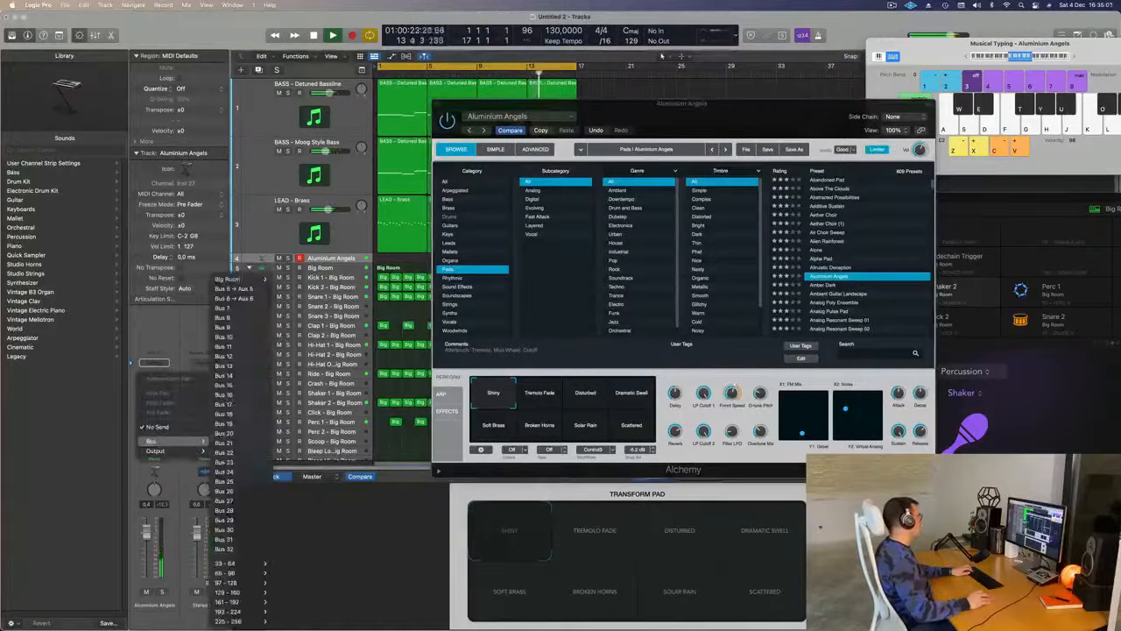
left_click(238, 288)
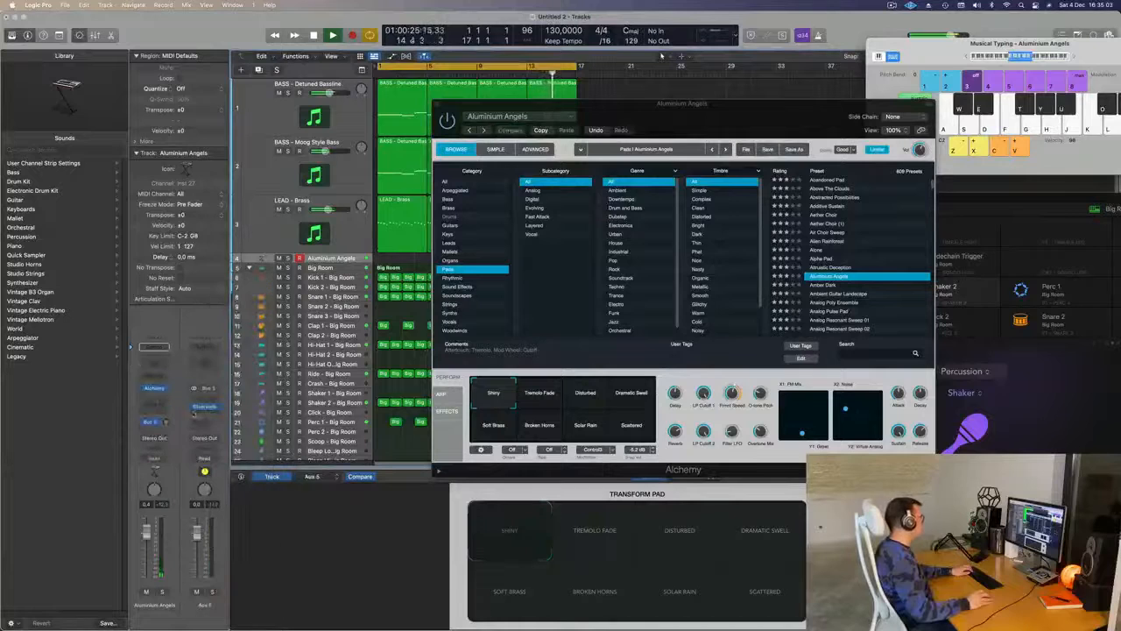
left_click_drag(166, 423, 169, 375)
key("s")
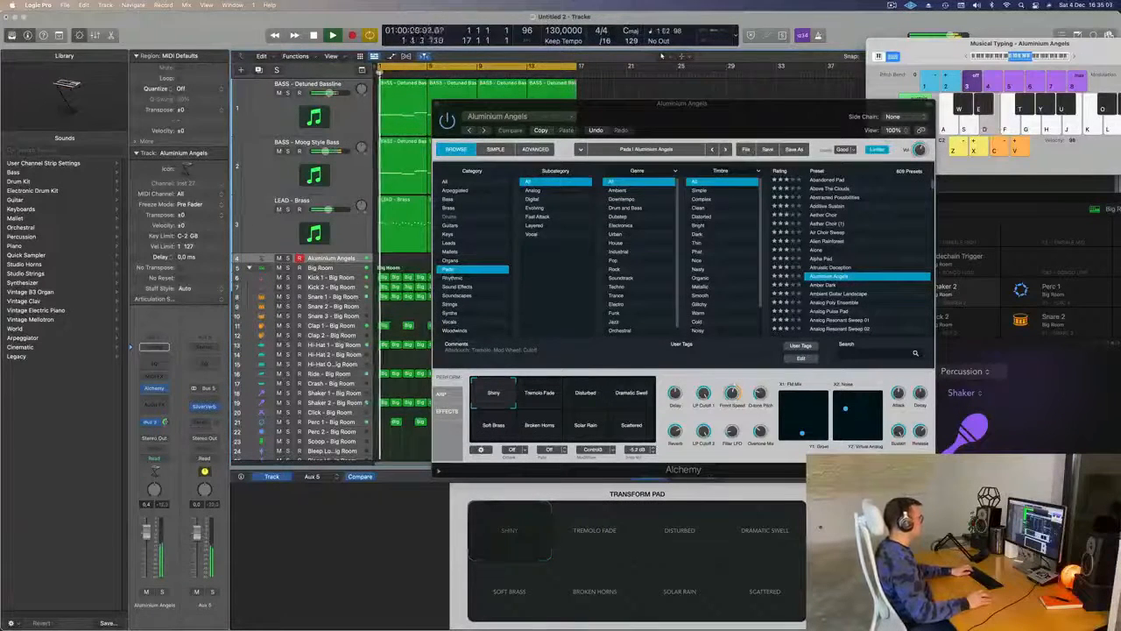
- Move the Musical Typing keyboard fully into view and raise its octave to C3, testing the pad with a few notes
key("f")
left_click_drag(1058, 54, 1012, 65)
key("x")
key("d")
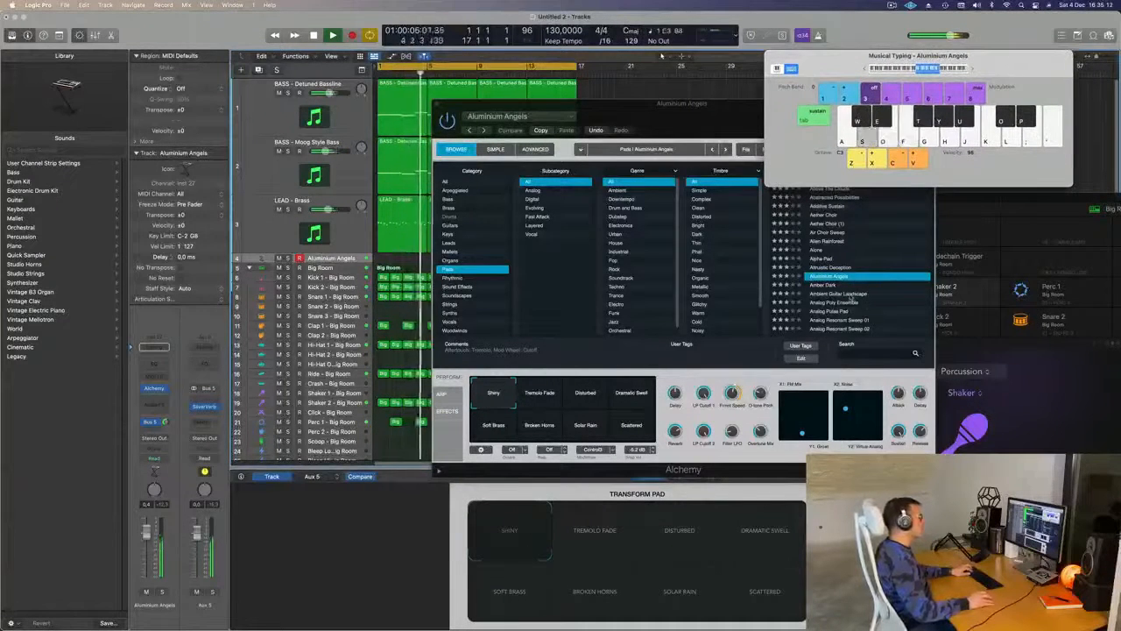
key("s")
key("s")
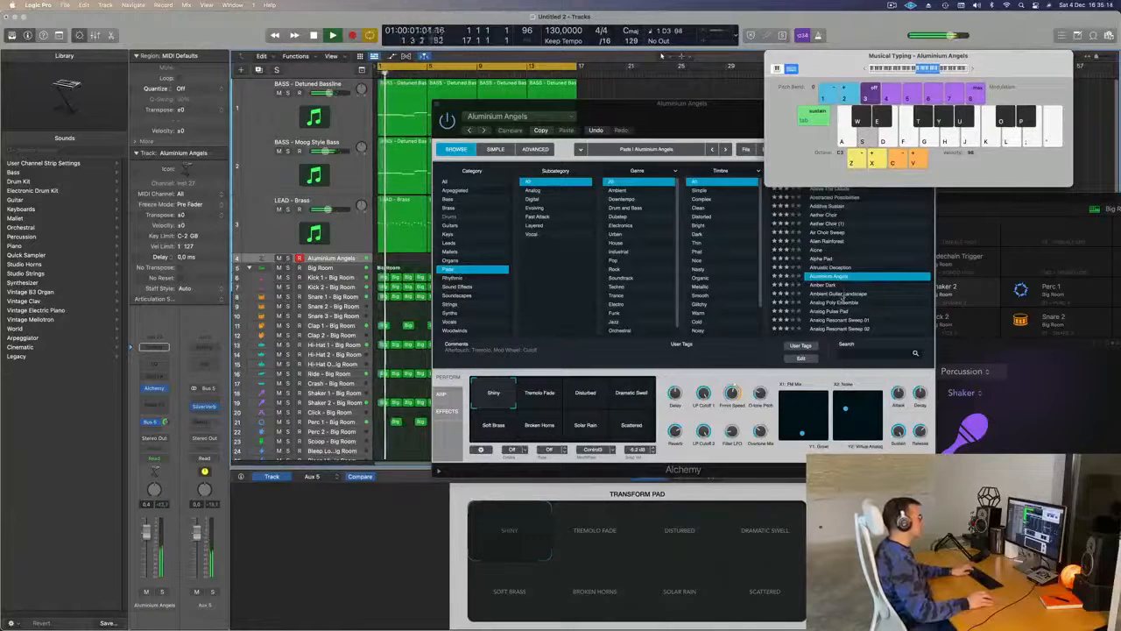
key("d")
- Audition the Ambient Guitar Landscape preset at a lower track volume, repositioning the Alchemy and Musical Typing windows
left_click(839, 297)
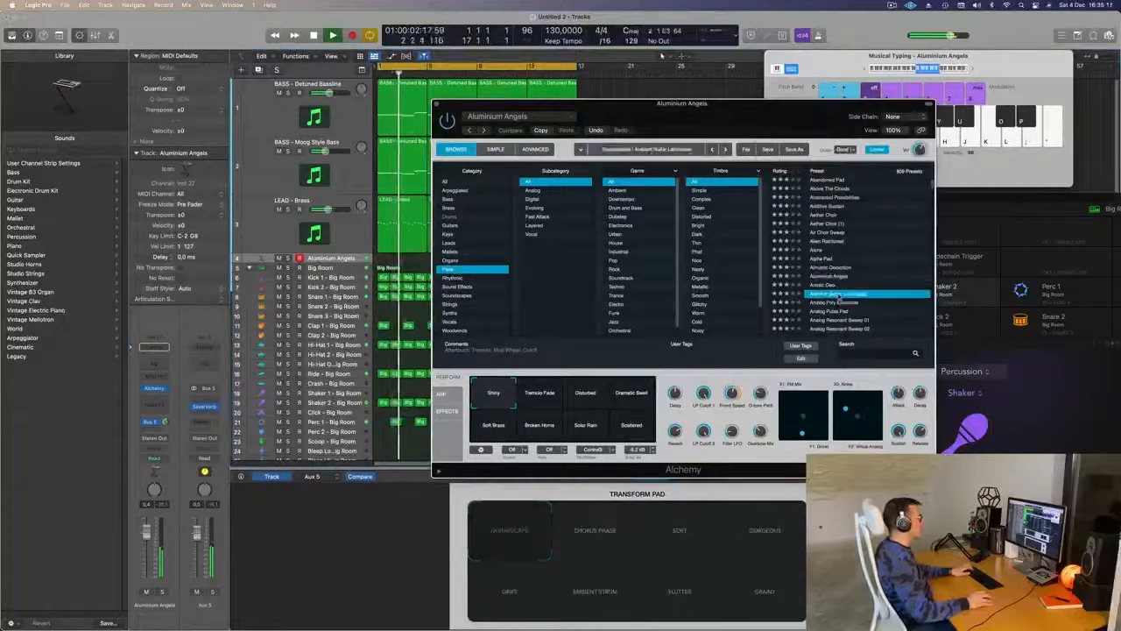
left_click_drag(801, 105, 775, 94)
key("s")
left_click_drag(147, 531, 147, 550)
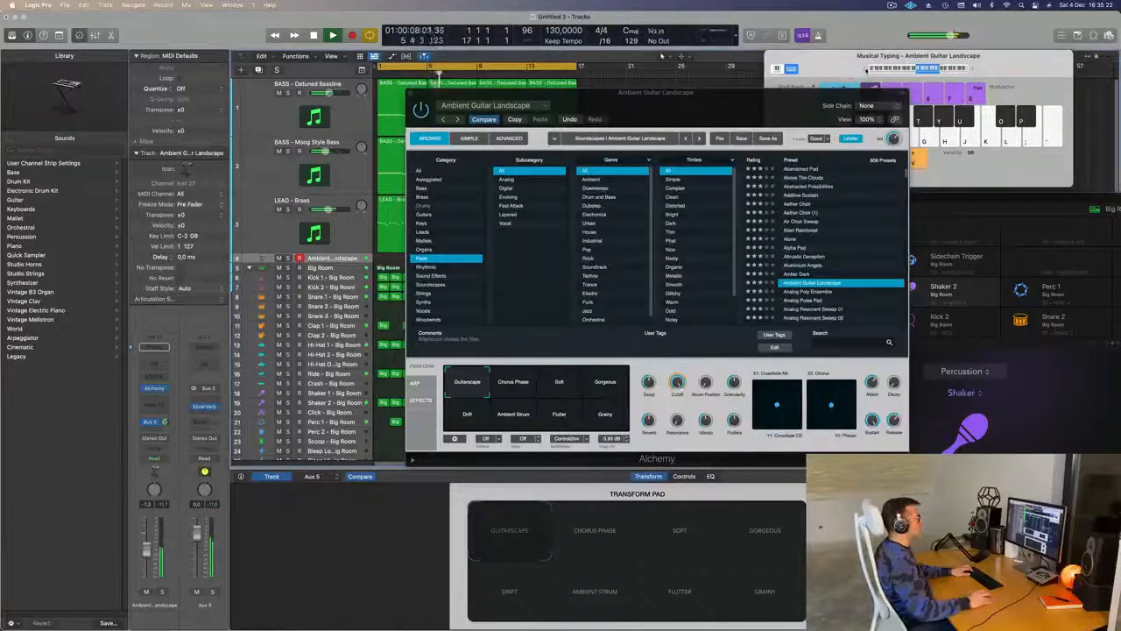
left_click_drag(852, 69, 831, 59)
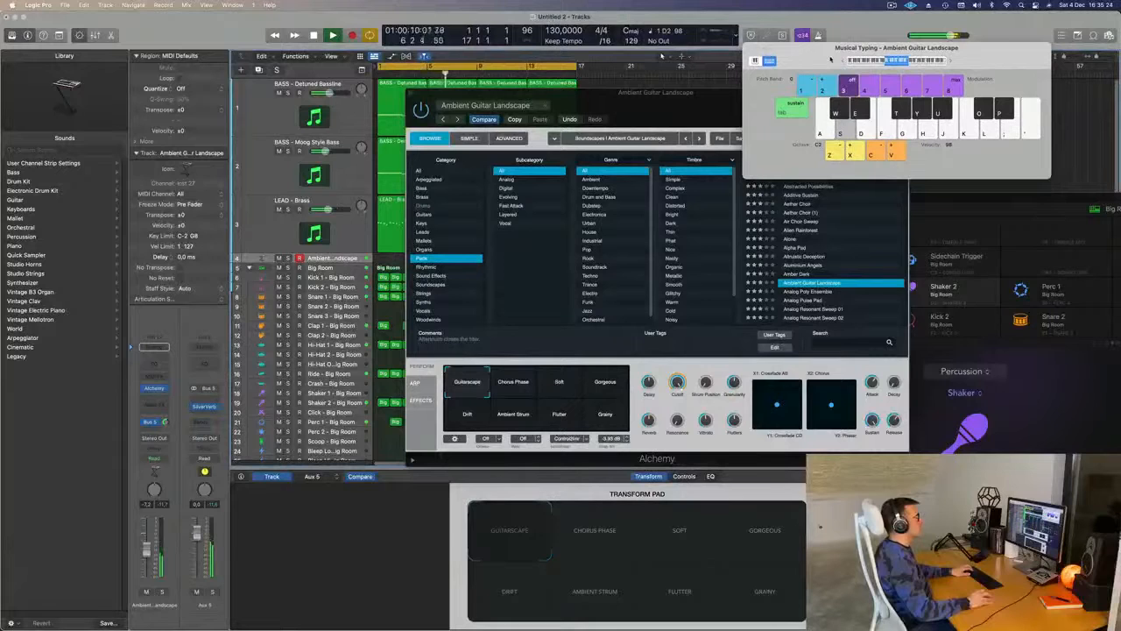
- Load the Analog Poly Ensemble preset in Alchemy and record a pad part over the loop
left_click(814, 293)
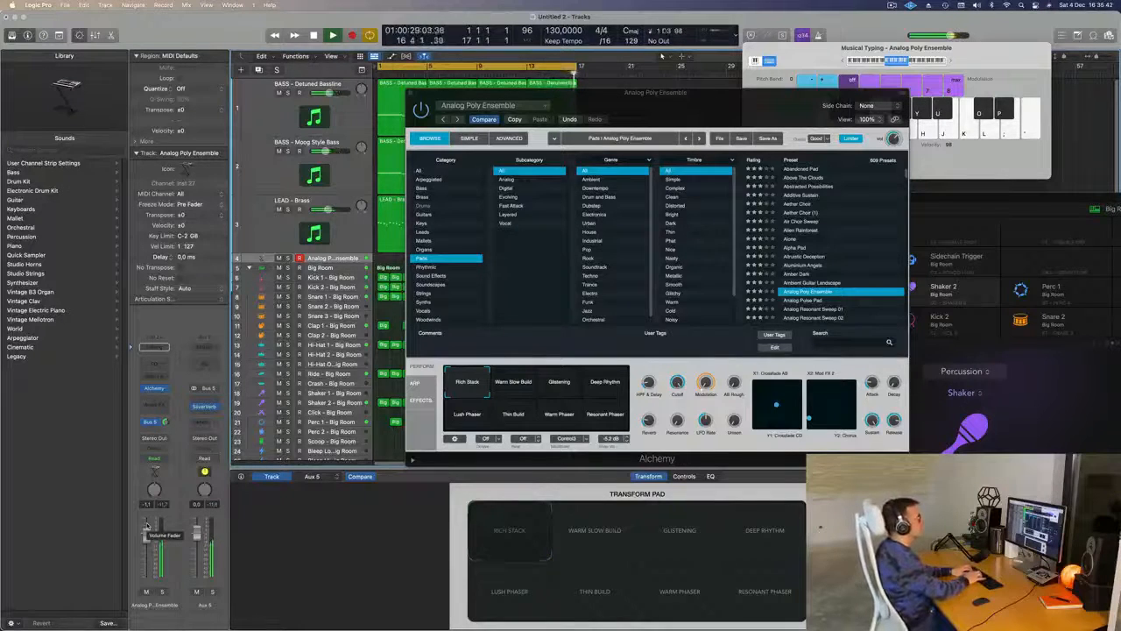
key("r")
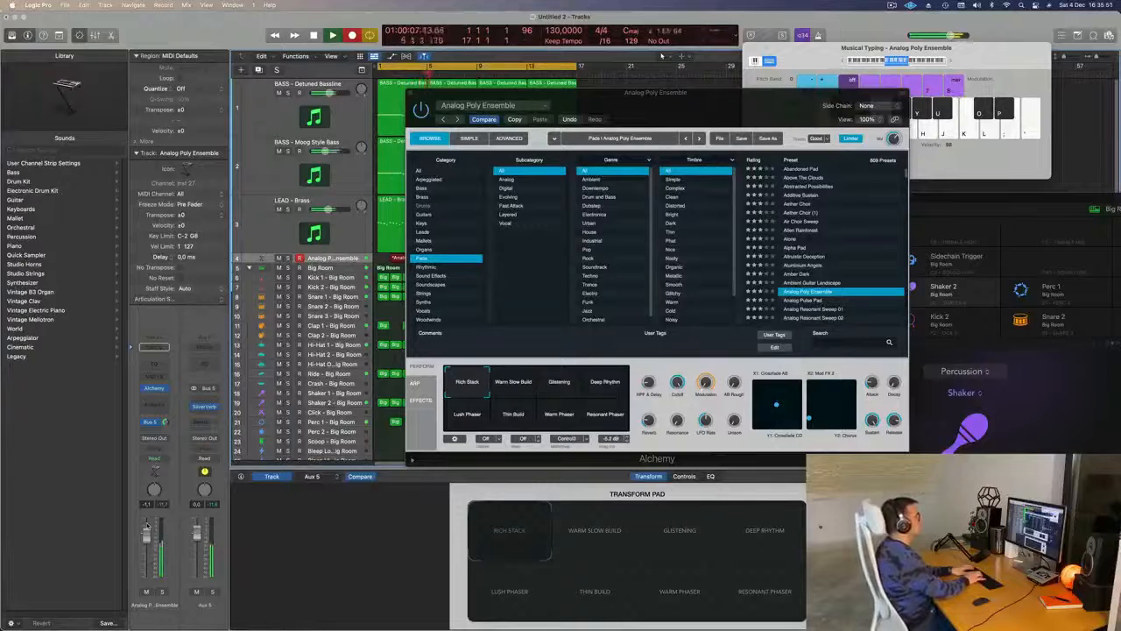
key("semicolon")
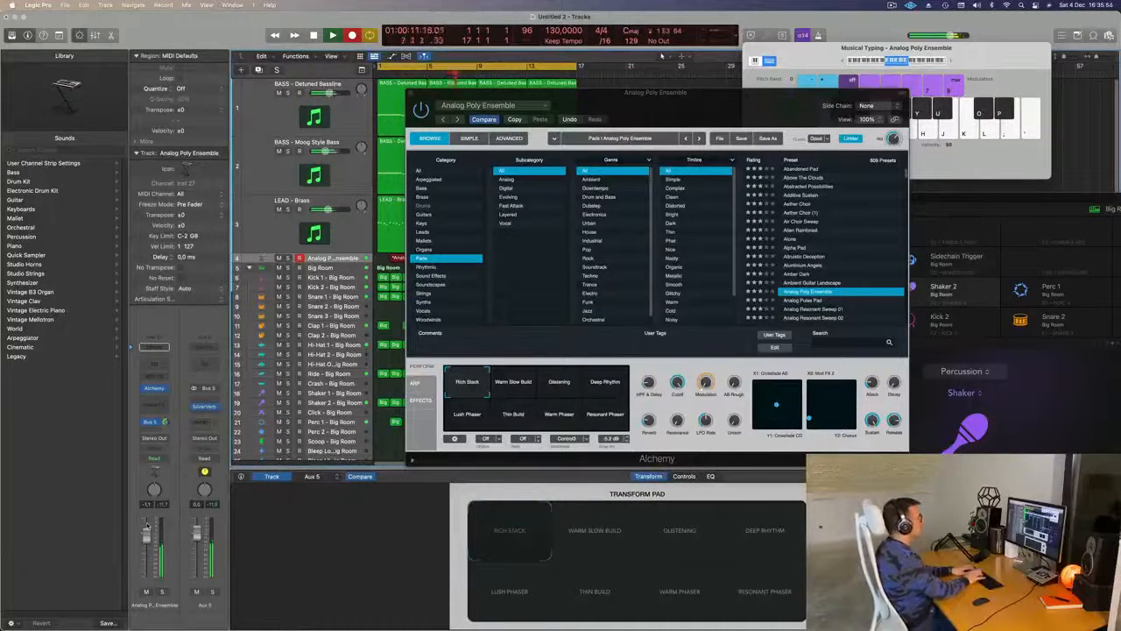
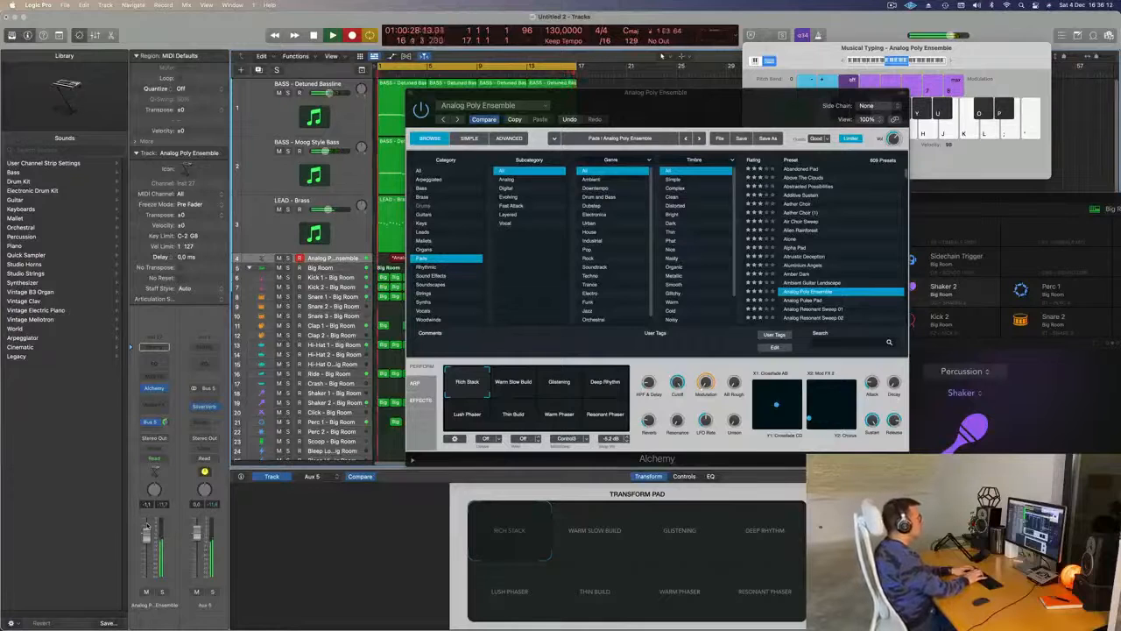
- Stop recording, move the Alchemy window aside and trim the recorded pad region to bars 1 through 4
key("space")
left_click_drag(682, 94, 956, 105)
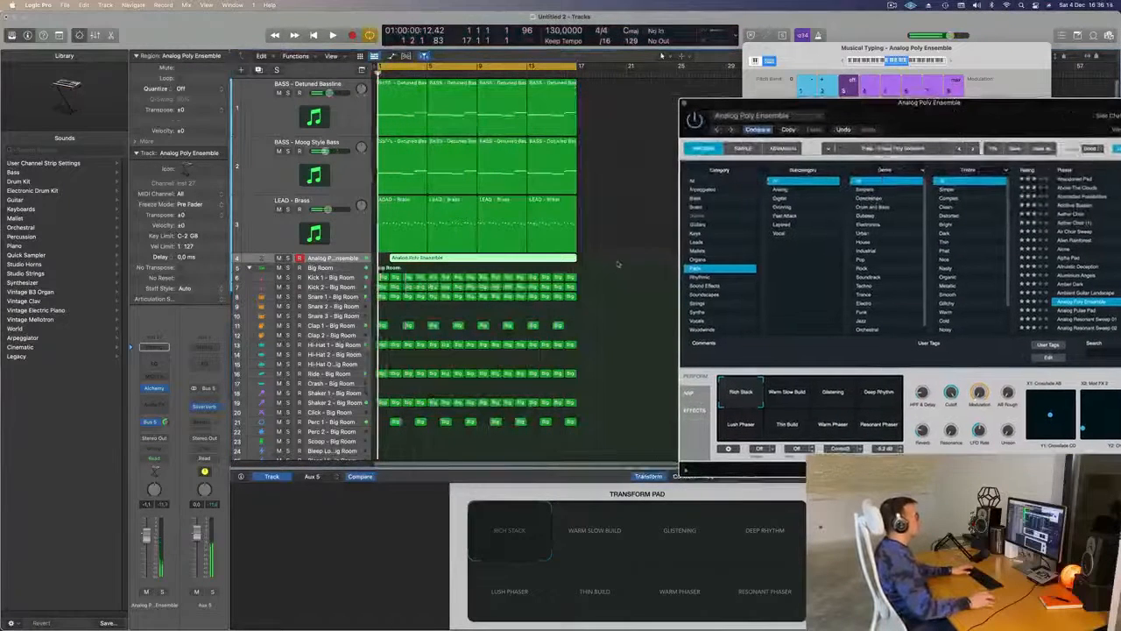
key("space")
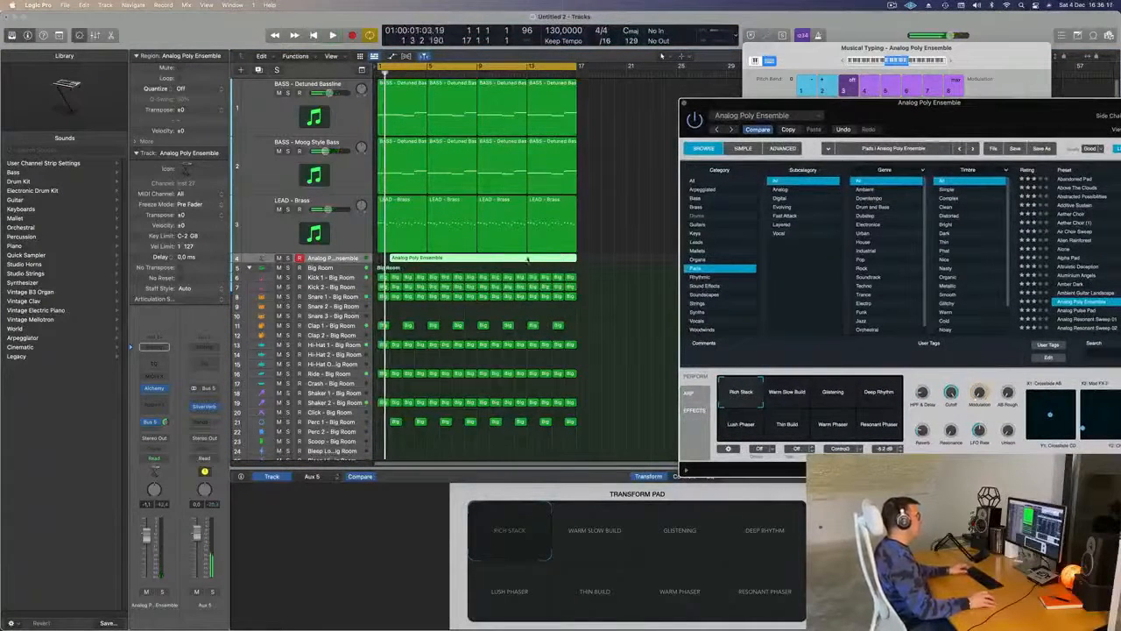
double_click(527, 259, "super")
left_click(513, 258)
key("Delete")
left_click_drag(537, 259, 339, 257)
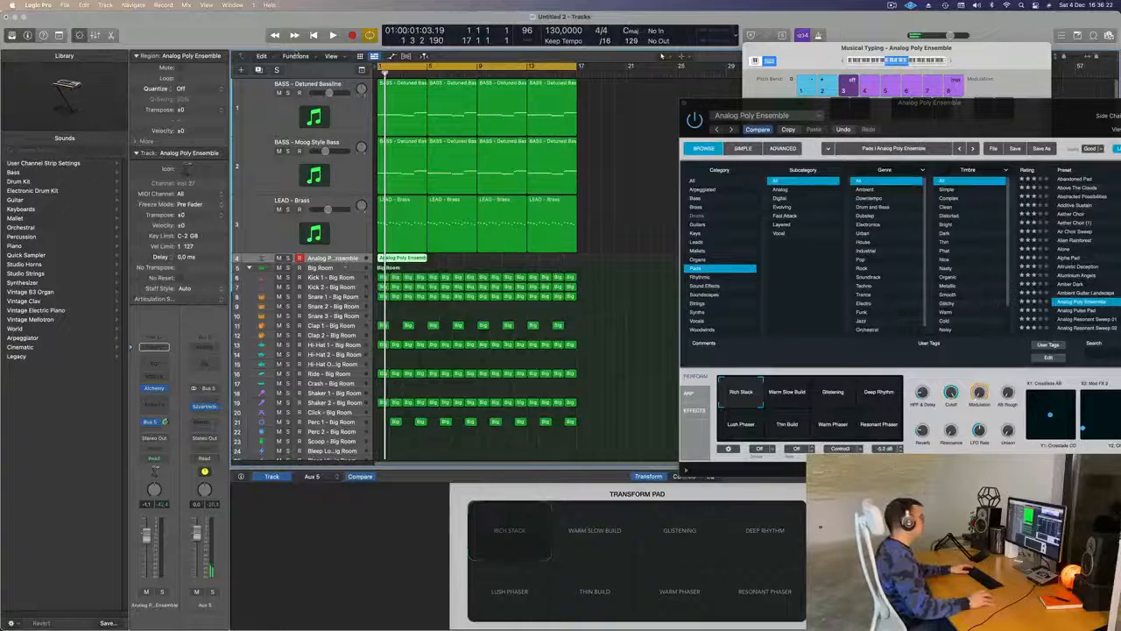
- Show the toolbar, enlarge the selected pad track with Track Zoom and briefly play the recorded part
key("ctrl+alt+super+t")
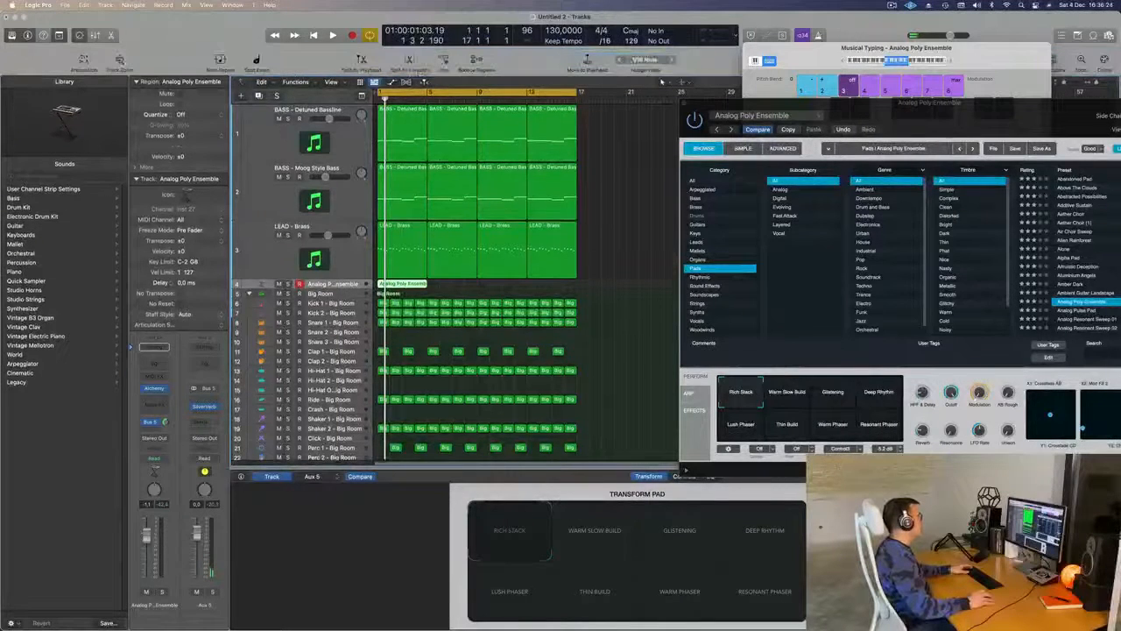
key("ctrl+z")
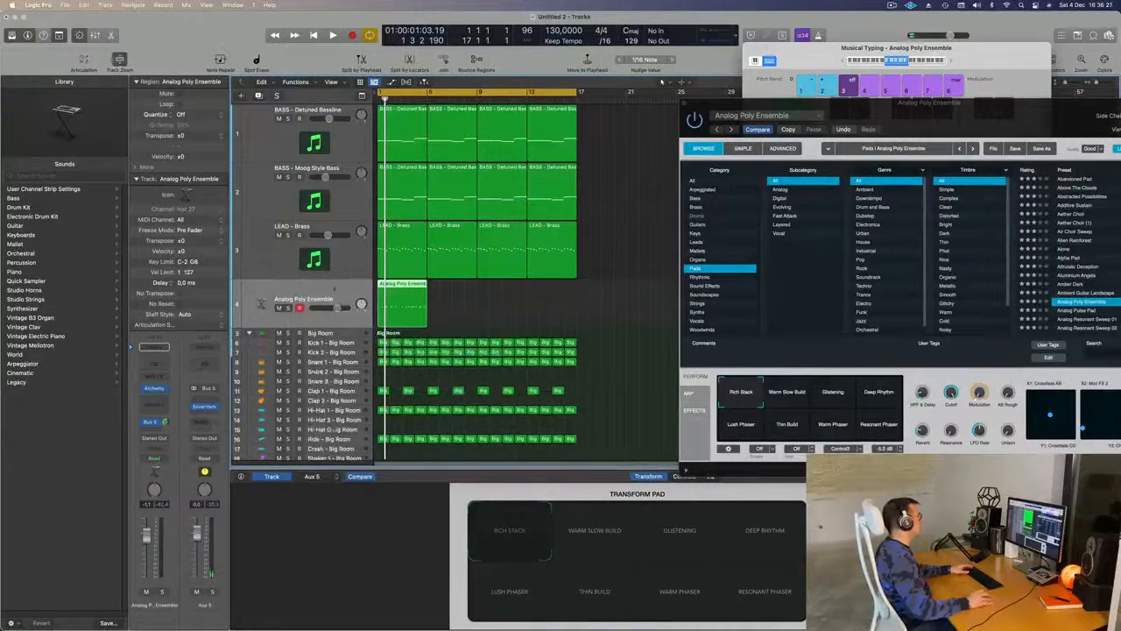
key("space")
key("space")
left_click(434, 296)
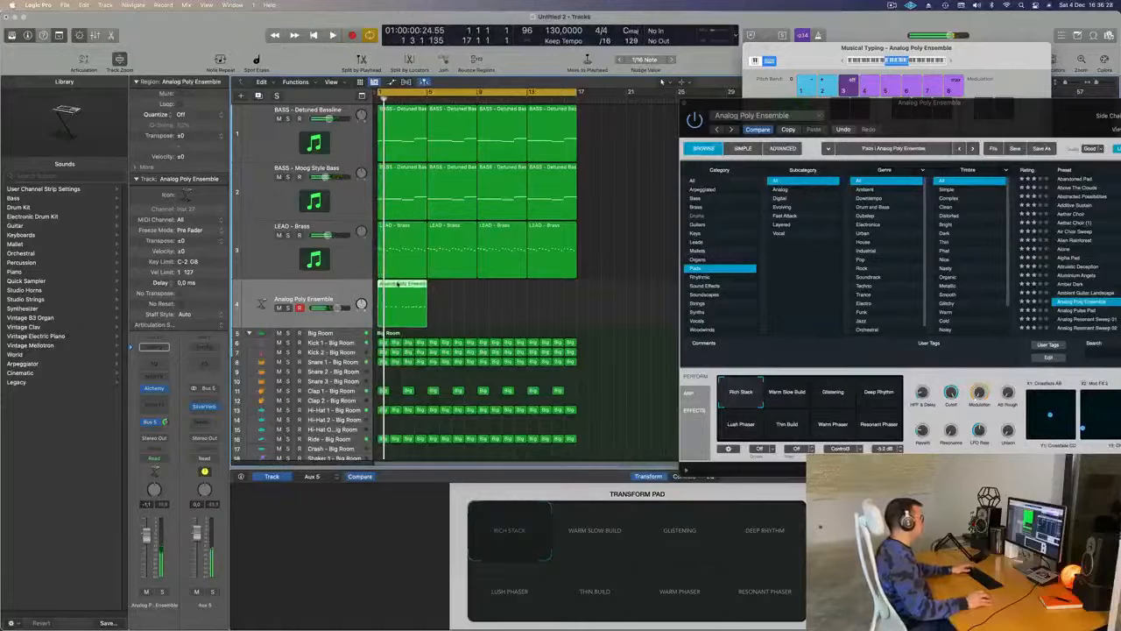
- Open the pad region in the Piano Roll, play it with the loop and close the Alchemy window
double_click(397, 284)
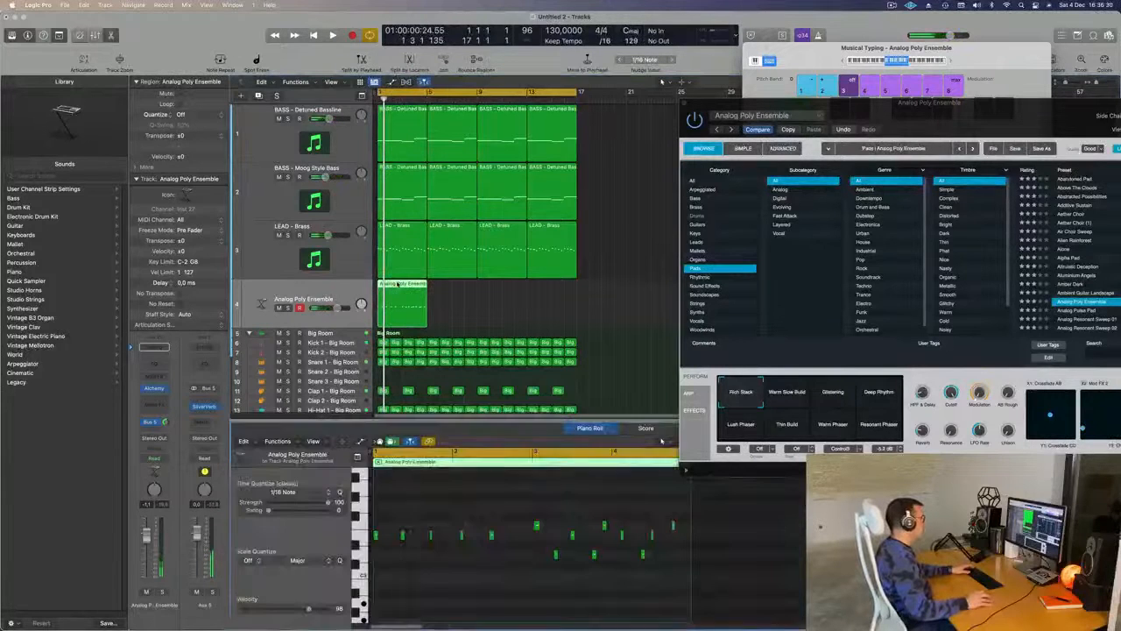
key("super+a")
left_click(456, 598)
key("space")
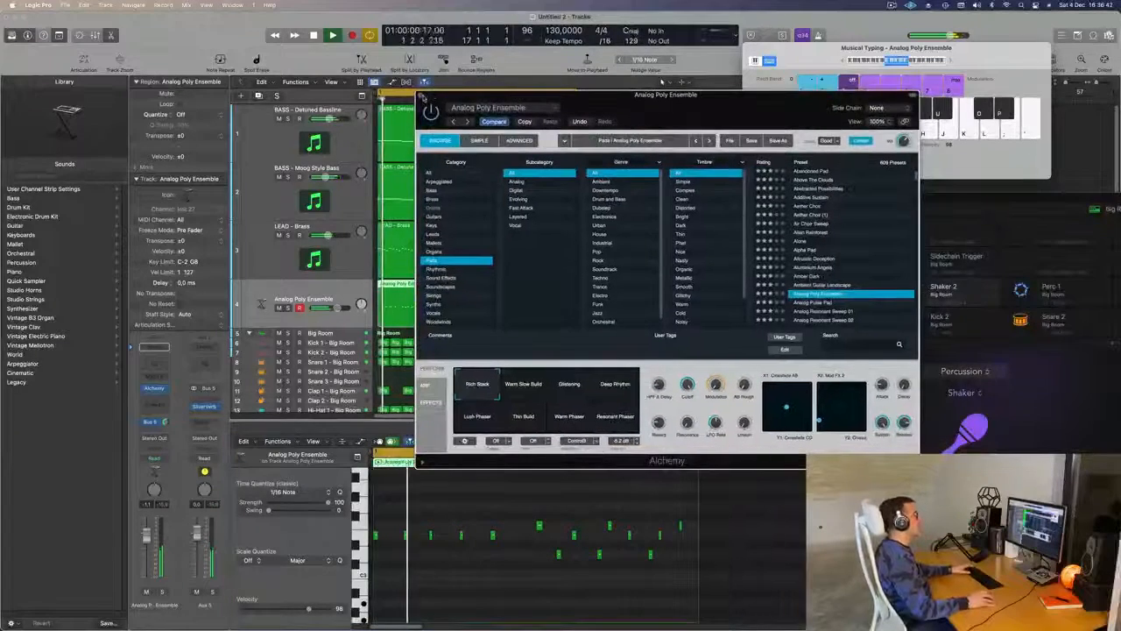
key("super+w")
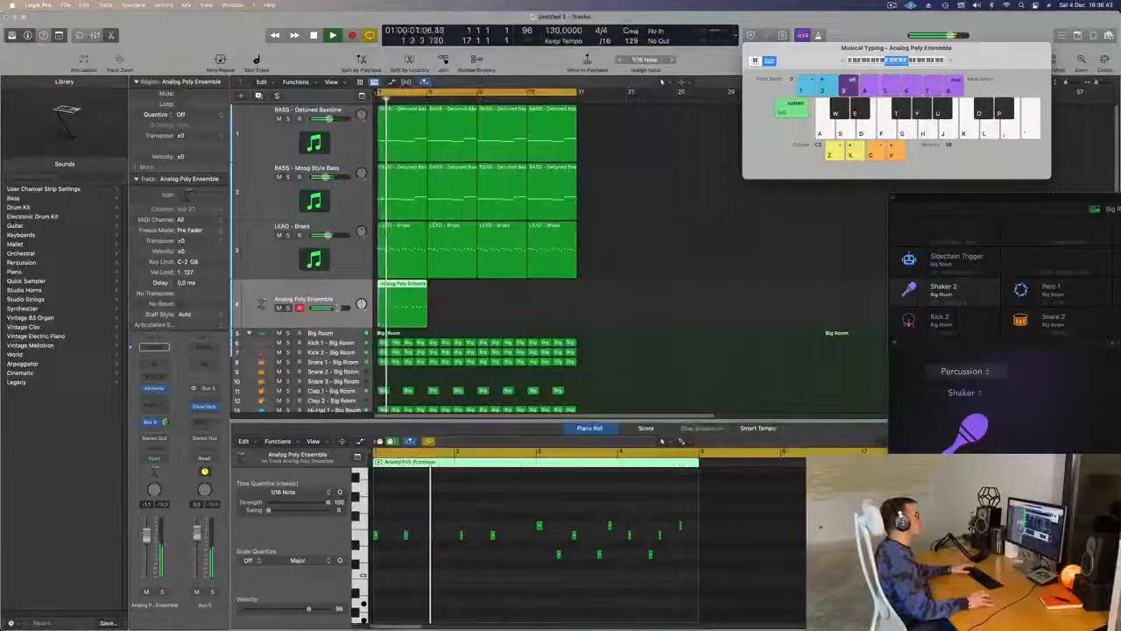
key("Return")
- Add a Channel EQ to the pad track with a low cut at 550 Hz and 12 dB/Oct, then close its window
left_click(70, 522)
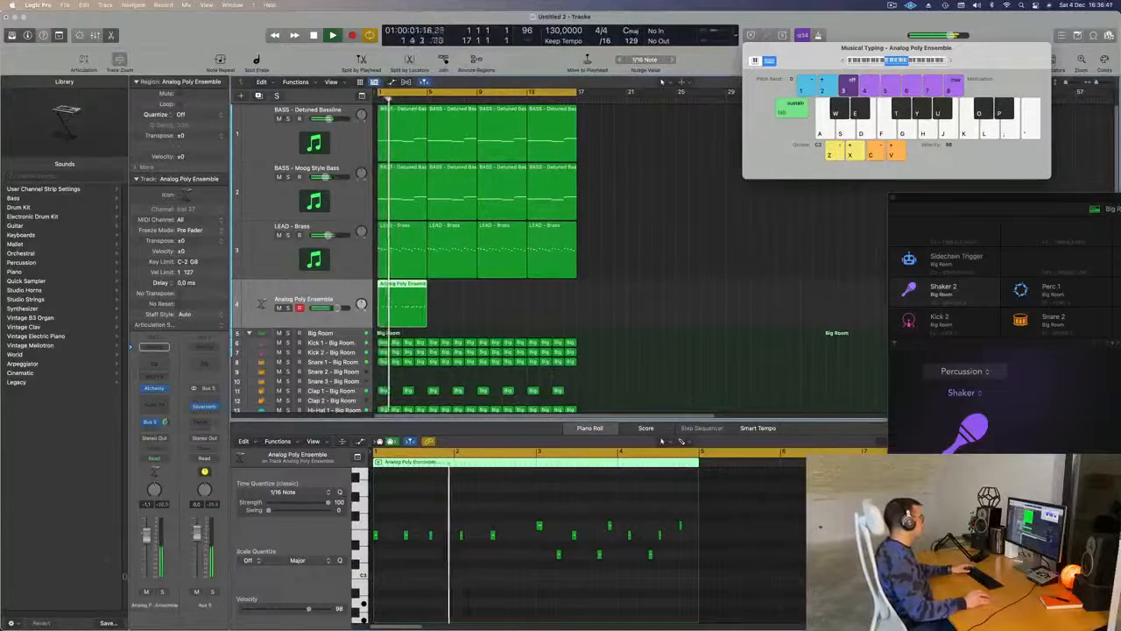
left_click(159, 365)
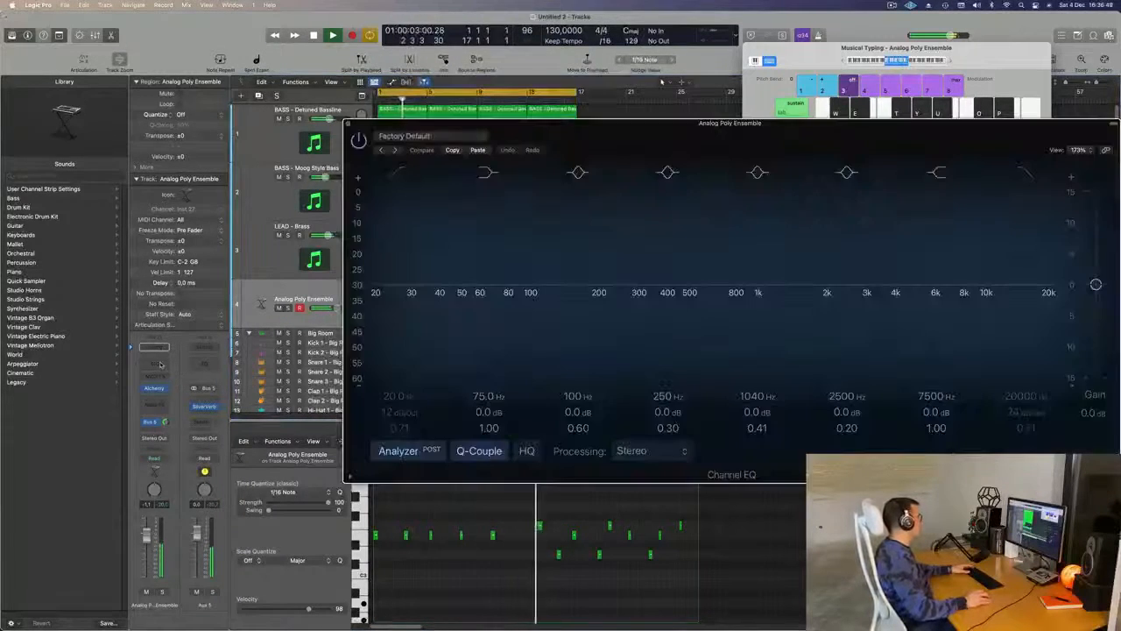
left_click_drag(631, 124, 491, 131)
left_click(264, 178)
left_click_drag(264, 179, 591, 220)
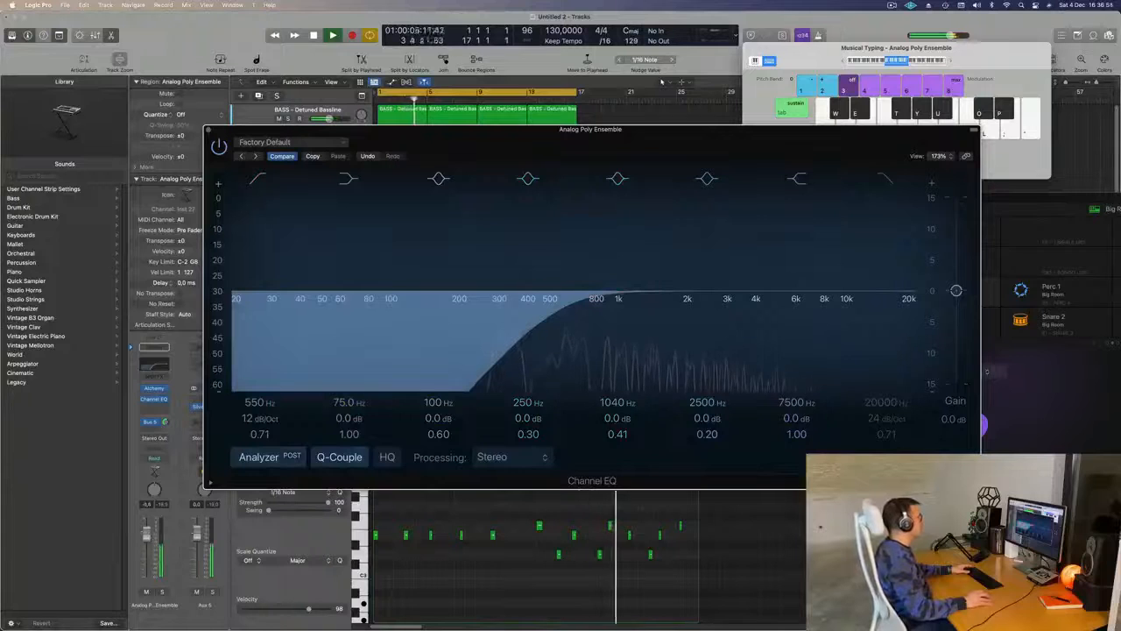
left_click_drag(530, 146, 566, 154)
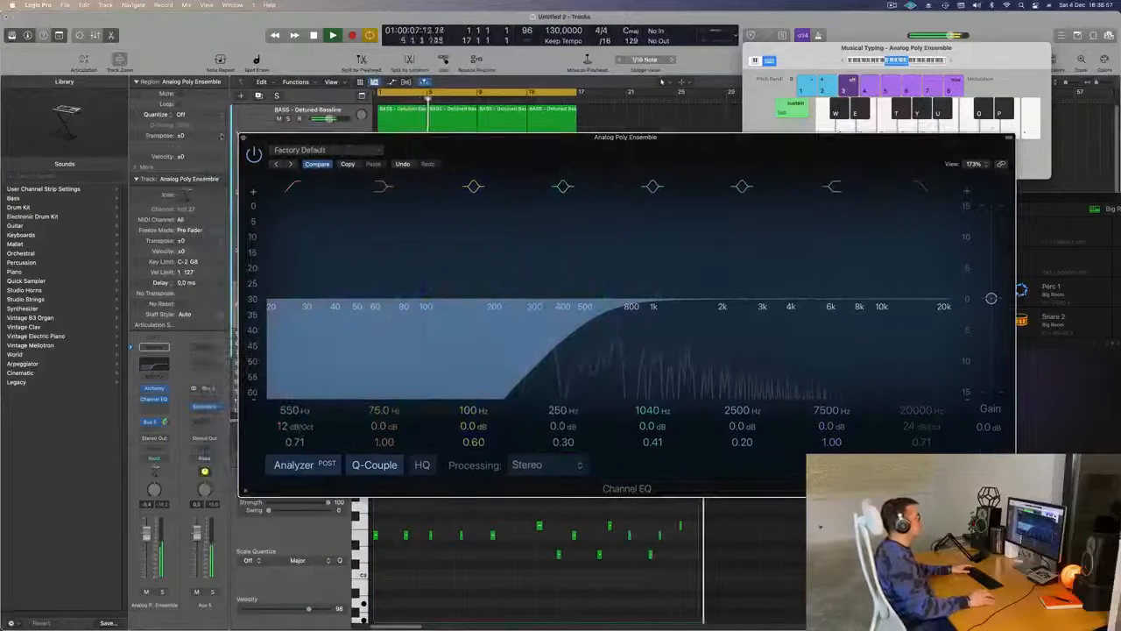
key("super+w")
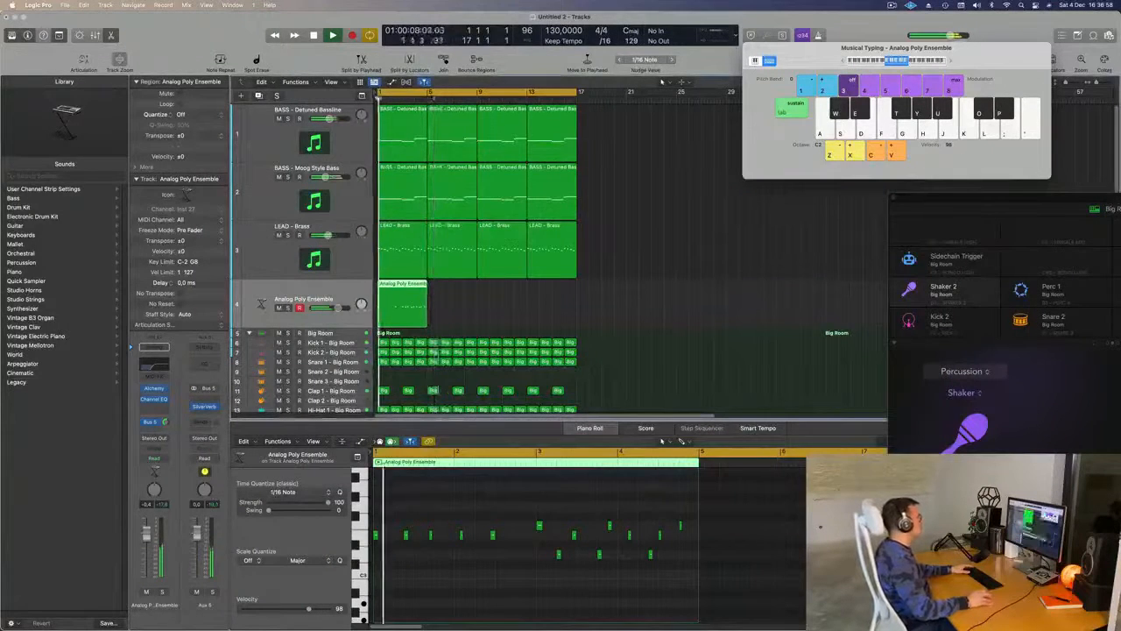
- Copy the pad region to bar 9 on the same track, reduce the track heights and play the loop
left_click_drag(407, 298, 495, 264)
scroll(616, 298, "down", 2)
key("space")
key("space")
left_click(619, 297)
scroll(622, 302, "down", 4)
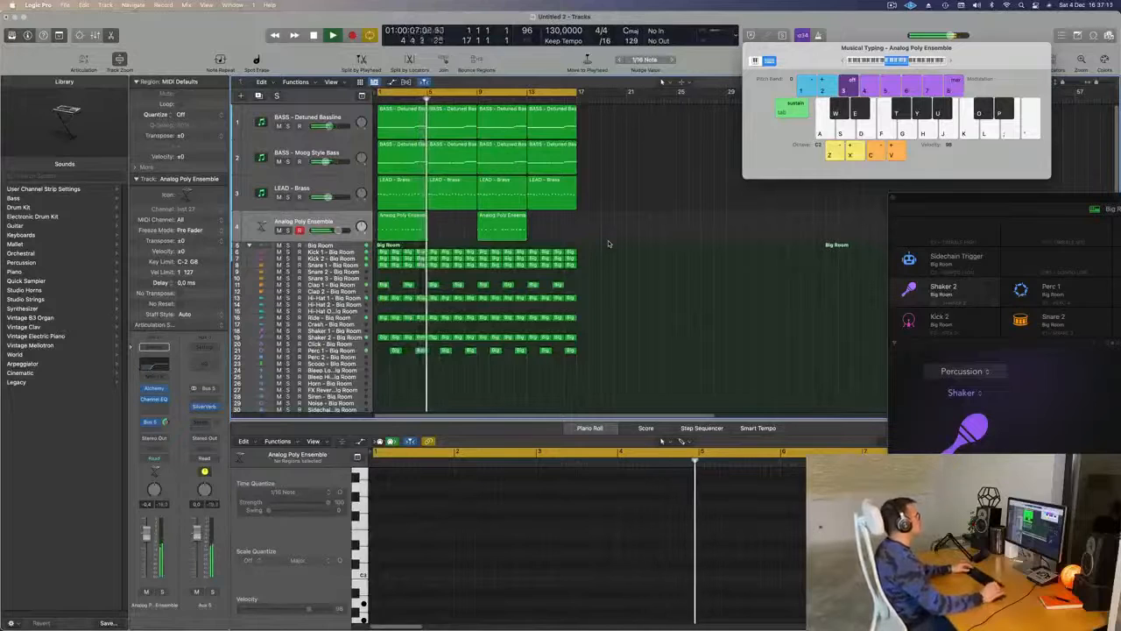
key("space")
key("space")
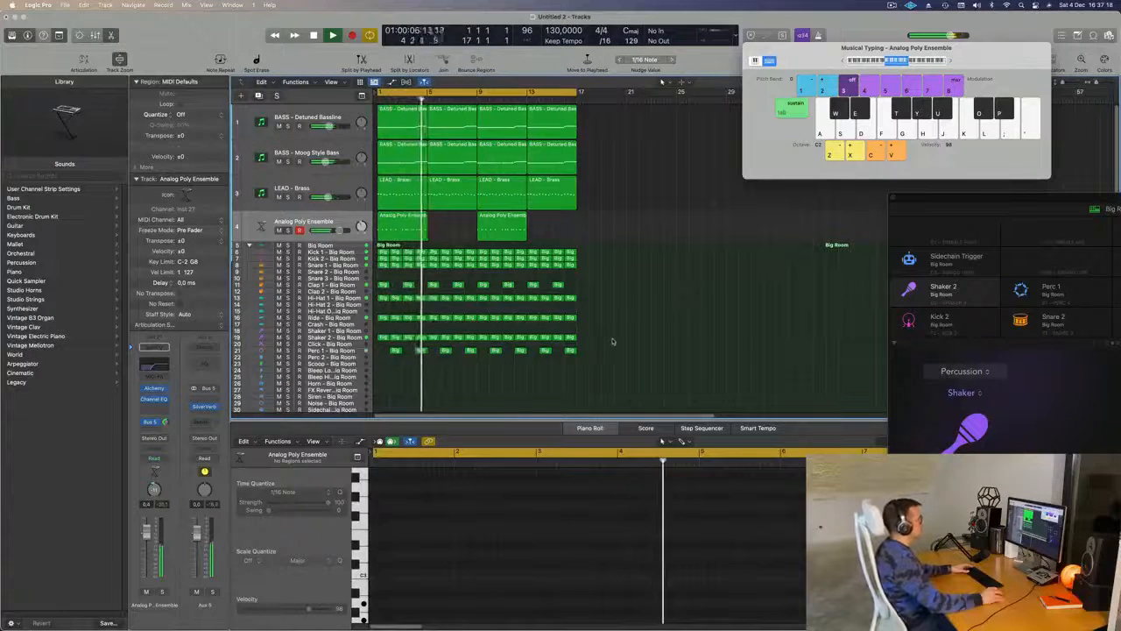
scroll(643, 297, "down", 1)
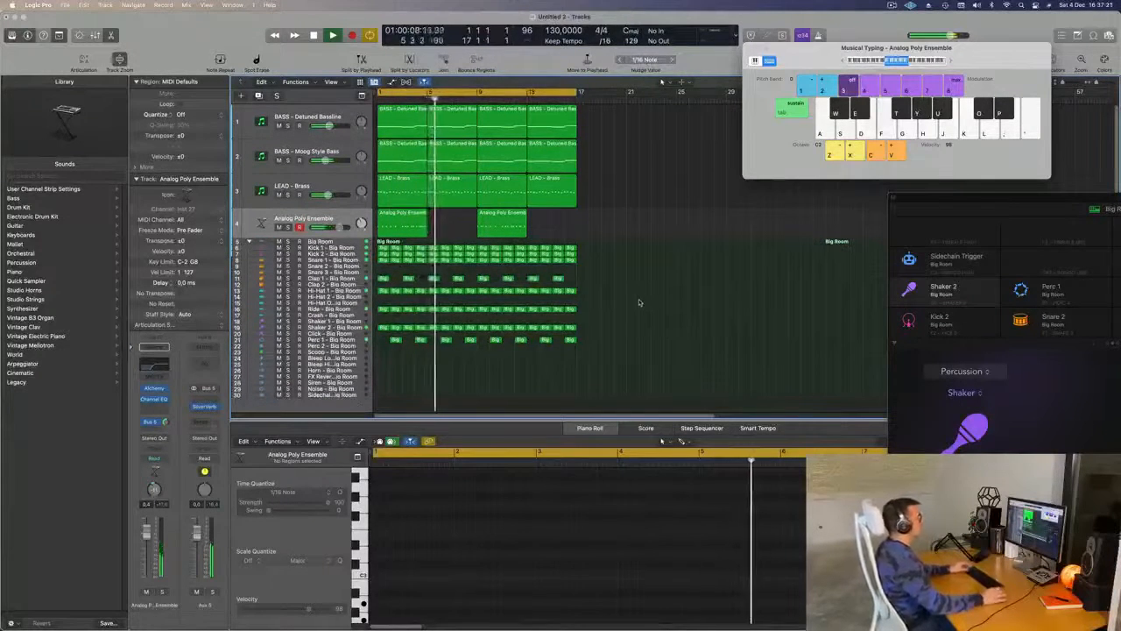
- Stop playback, duplicate the pad track with its settings and adjust the track heights
key("Return")
left_click(336, 215)
key("space")
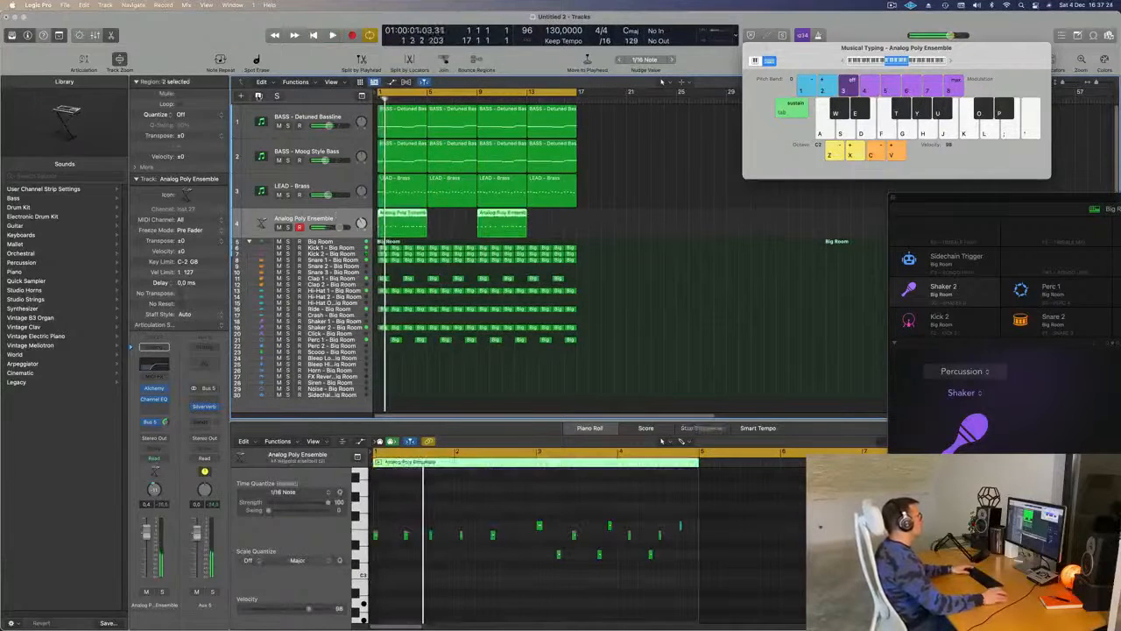
left_click(258, 96)
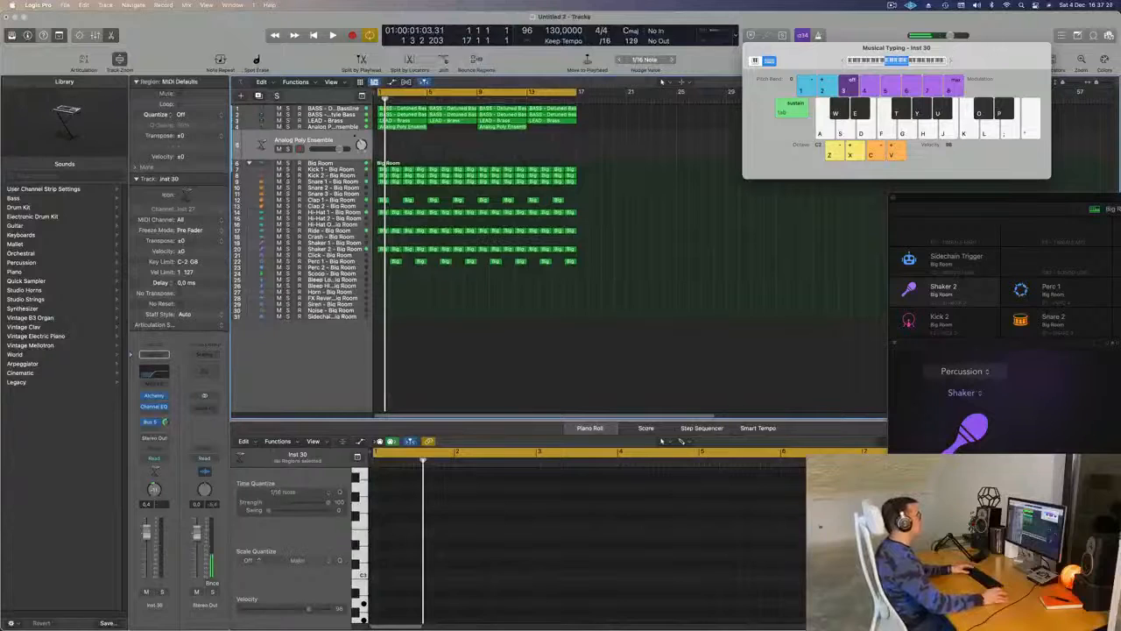
left_click_drag(343, 156, 343, 174)
scroll(428, 206, "up", 5)
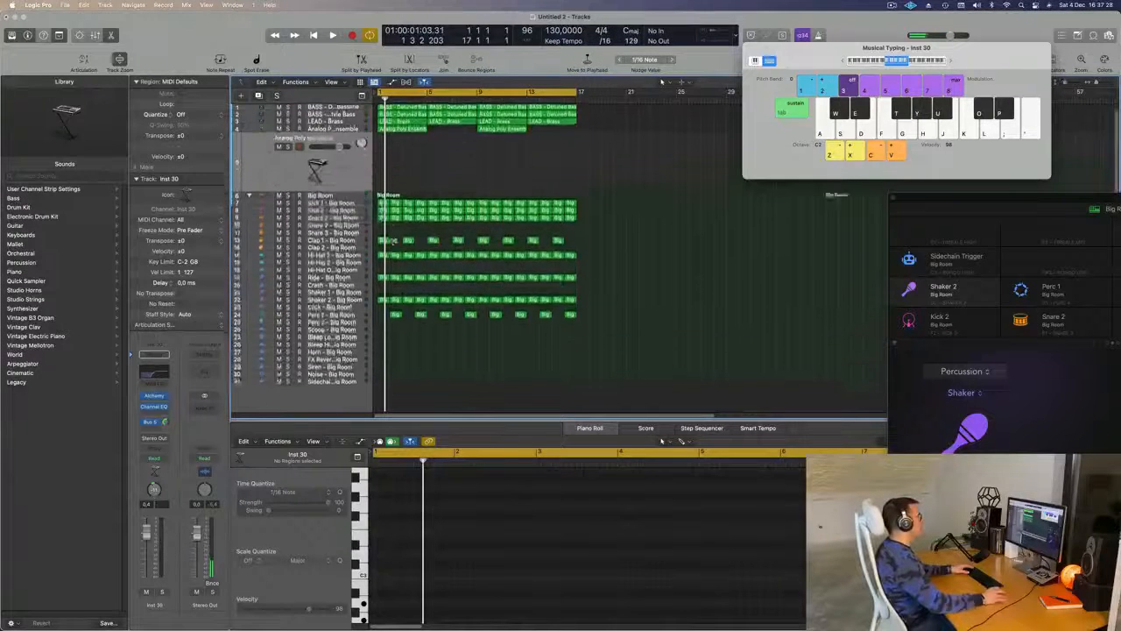
- Move the first pad region onto the duplicated track at bar 5
left_click(404, 152)
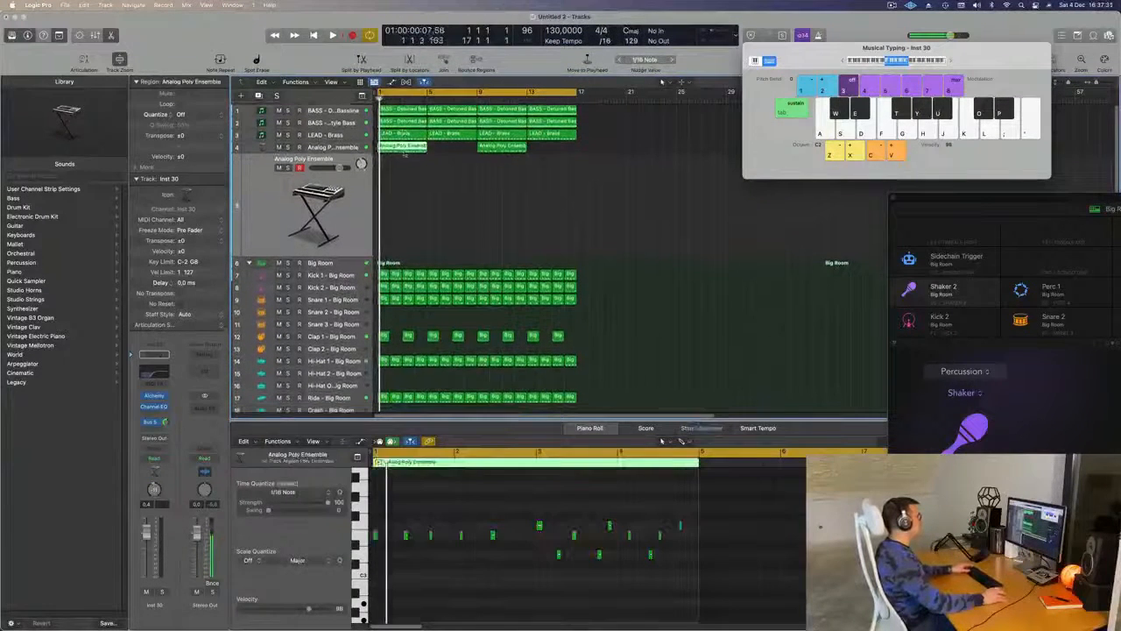
left_click_drag(409, 151, 457, 176)
scroll(740, 524, "down", 3)
- Delete all notes except the first in the moved region and stretch that note to bar 7
left_click_drag(638, 509, 814, 588)
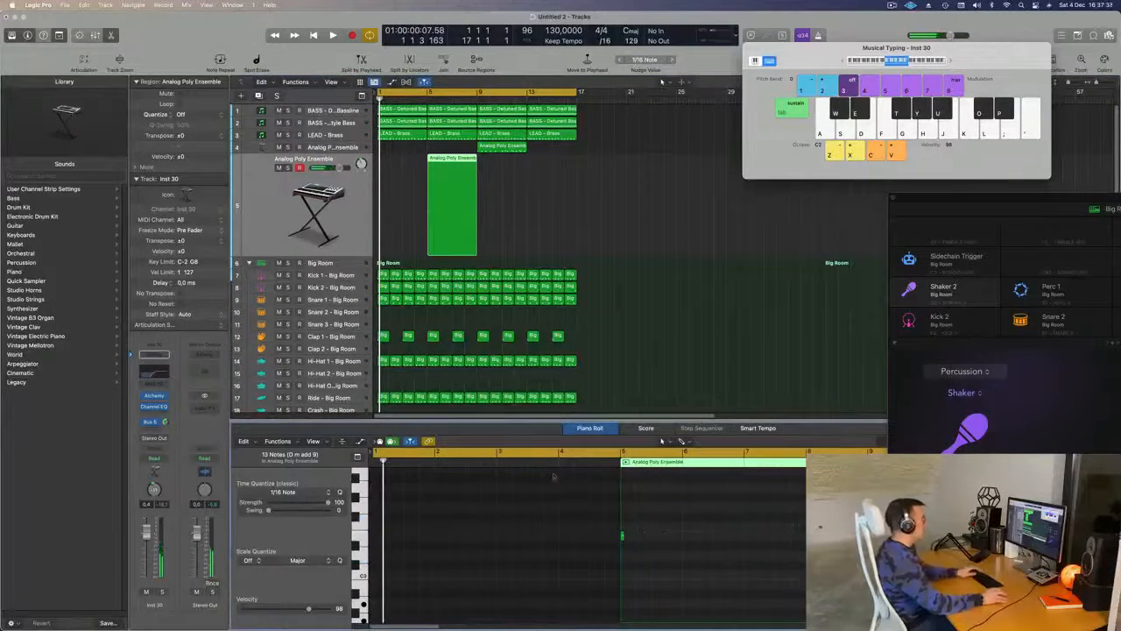
left_click(624, 536)
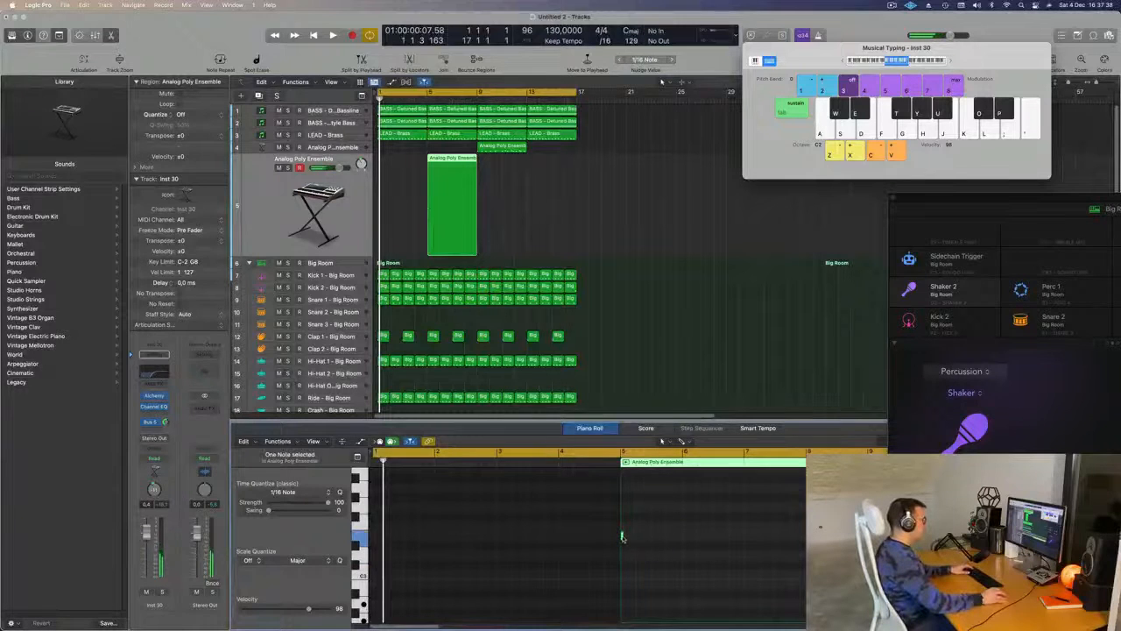
left_click_drag(624, 535, 741, 543)
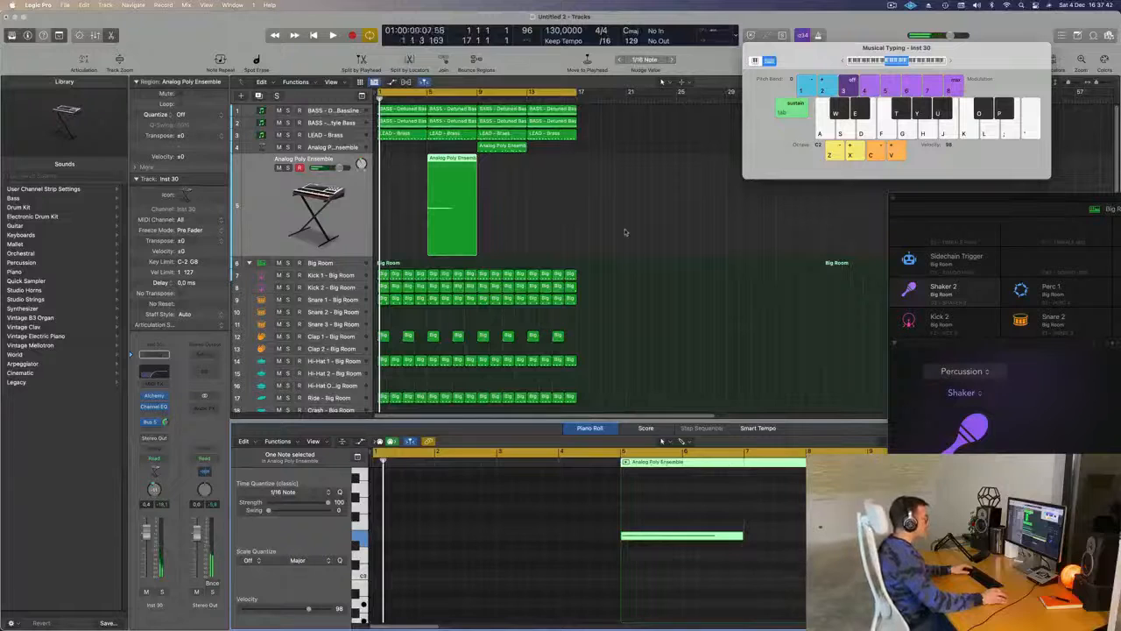
- Copy the bar 9 pad region to bar 1, play the section and mute the brass lead track
left_click_drag(512, 148, 423, 150)
key("space")
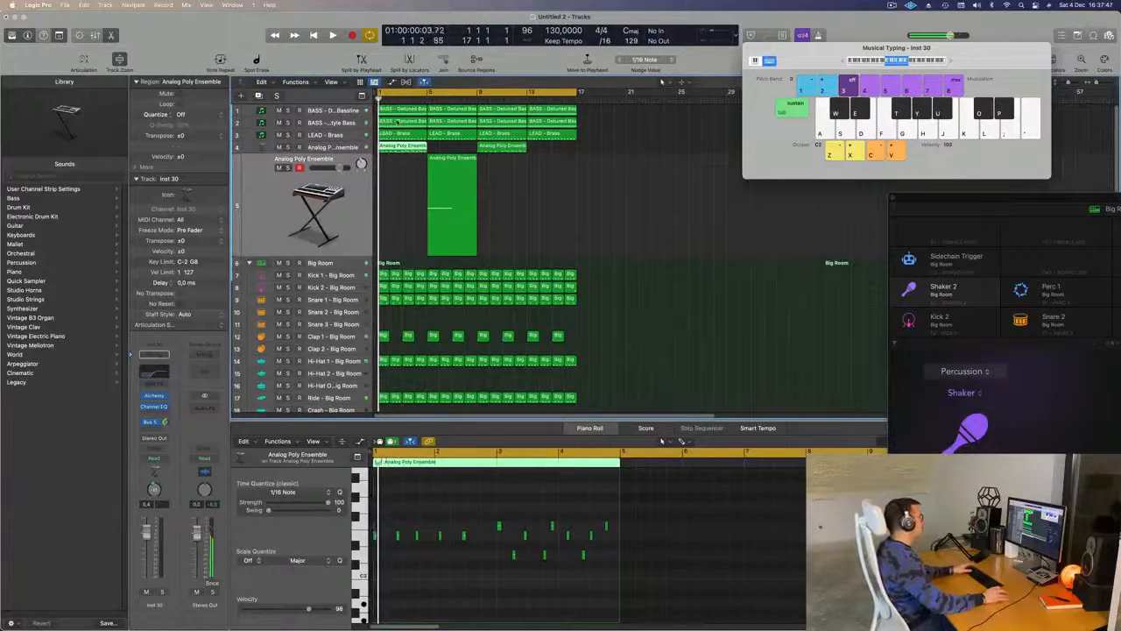
left_click(279, 135)
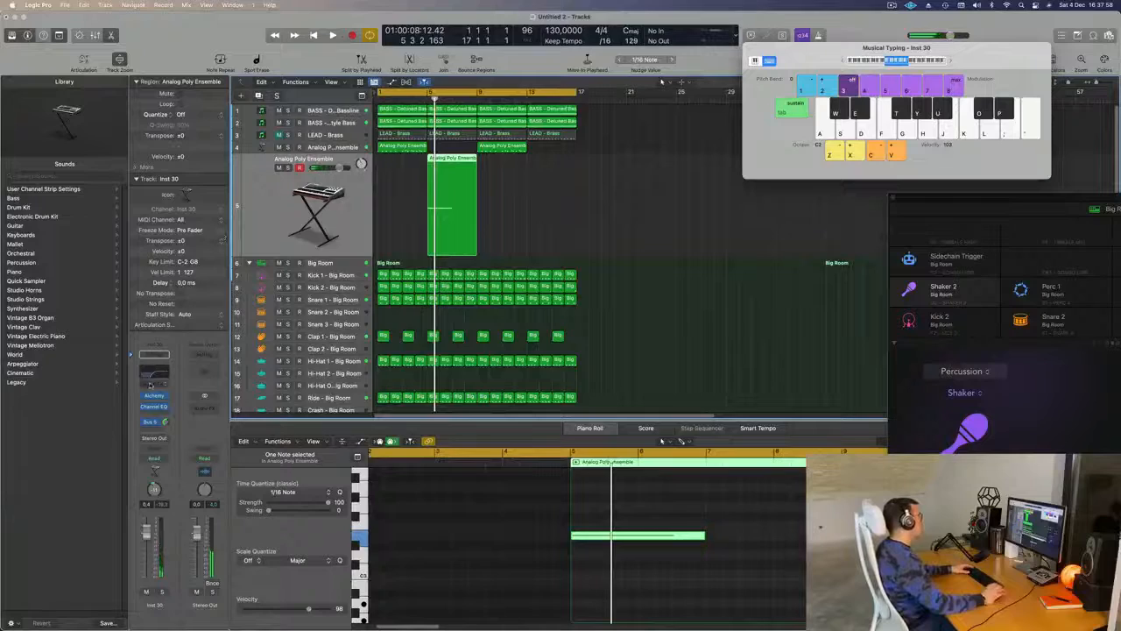
- Open Alchemy on the duplicated track and lower its Channel EQ low-cut frequency, closing the EQ window
left_click(153, 396)
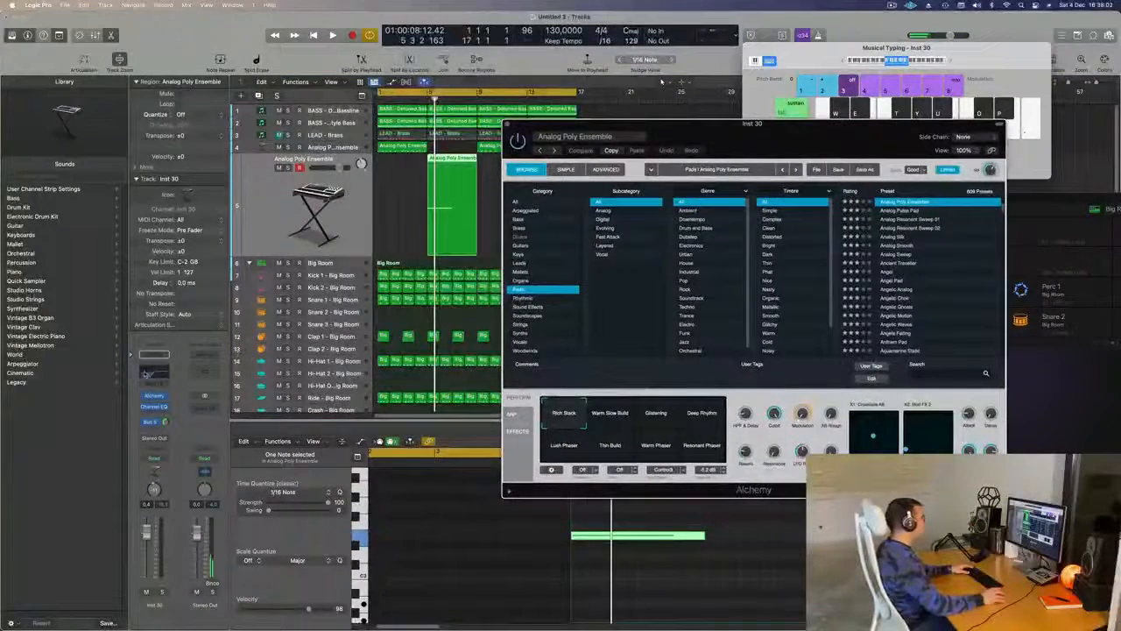
left_click(146, 374)
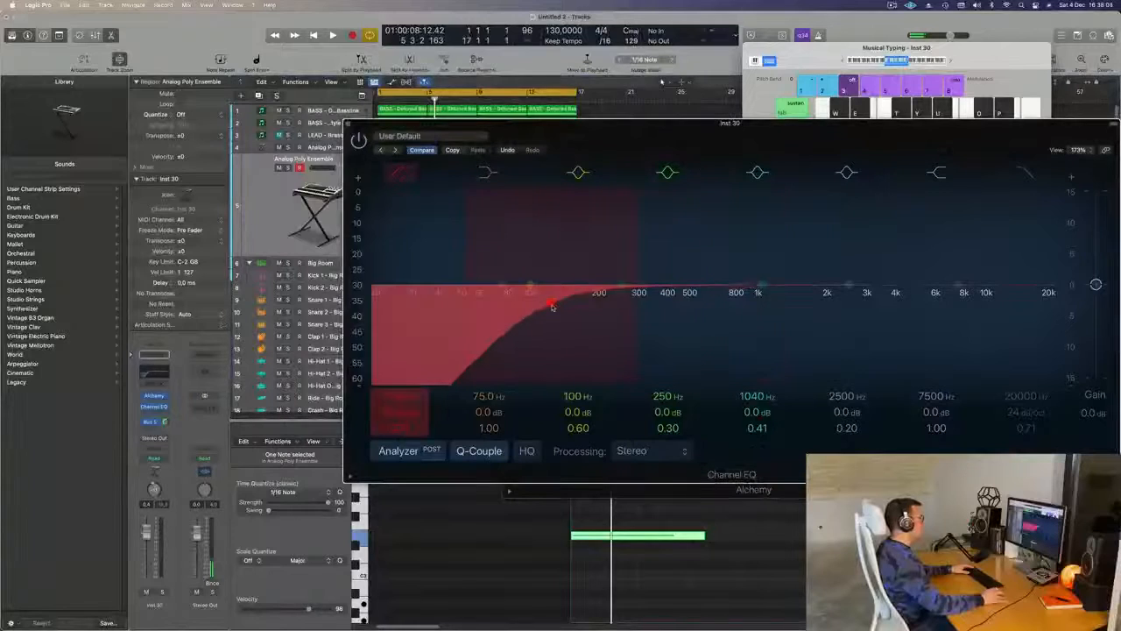
left_click(552, 306)
left_click(348, 126)
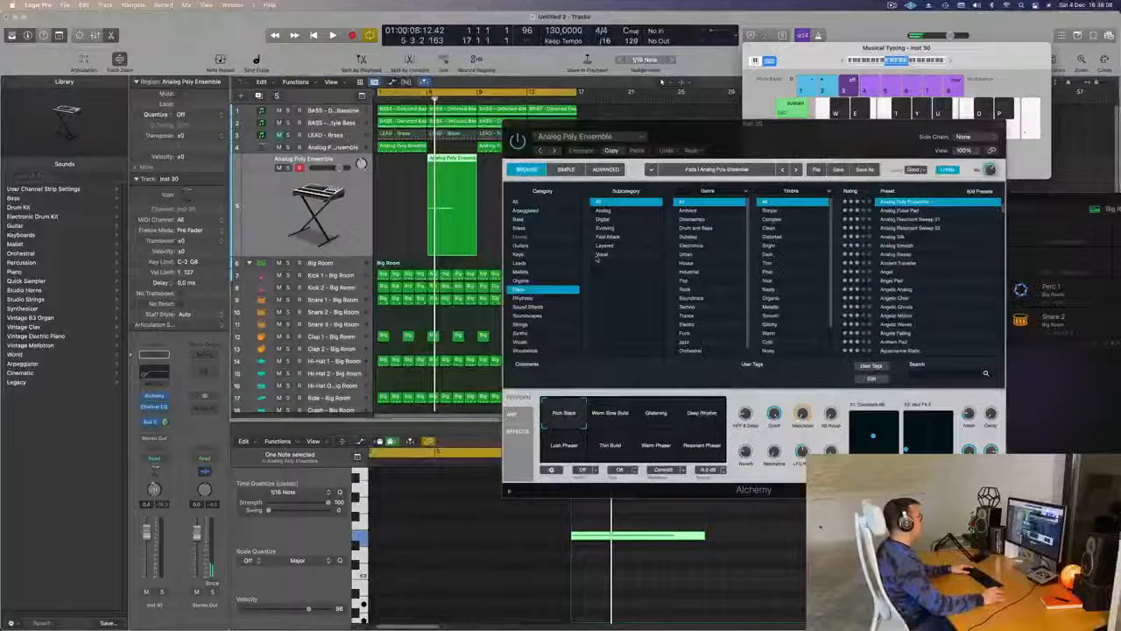
- Load the Blueprint sound effects preset in Alchemy, start the cycle range at bar 5 and audition the held note
left_click(516, 306)
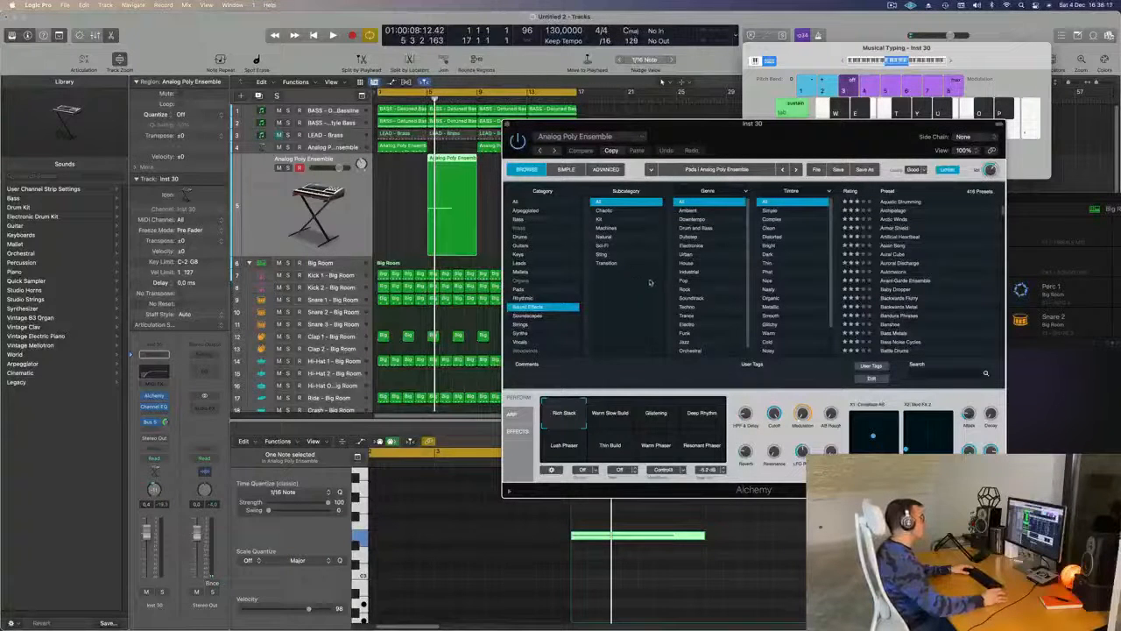
scroll(937, 288, "down", 5)
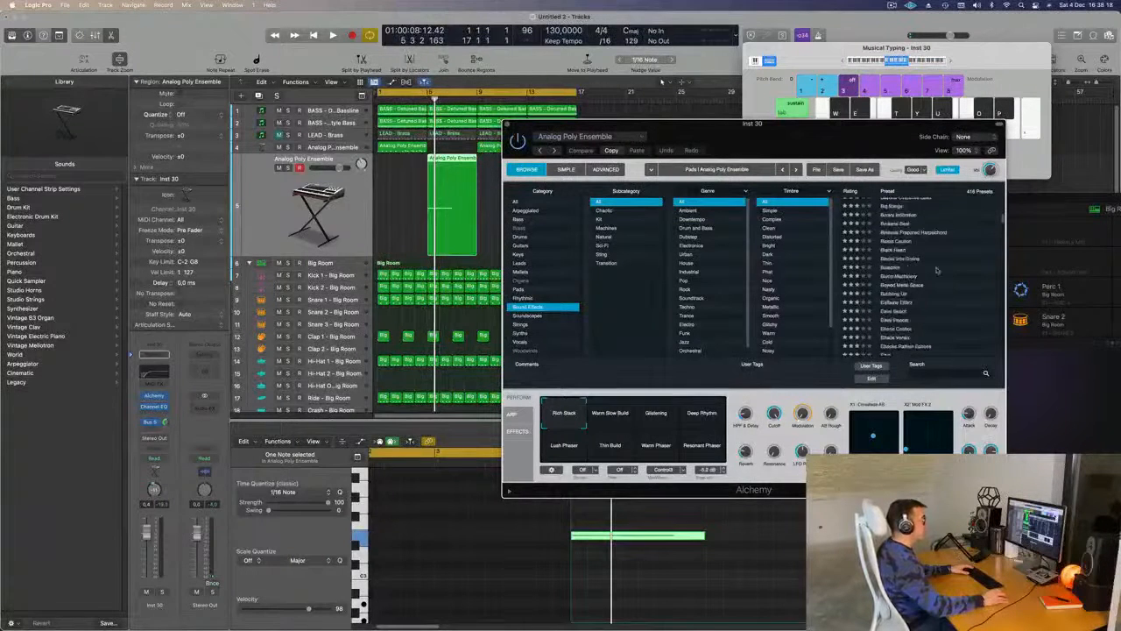
left_click(890, 267)
key("space")
left_click_drag(810, 123, 891, 128)
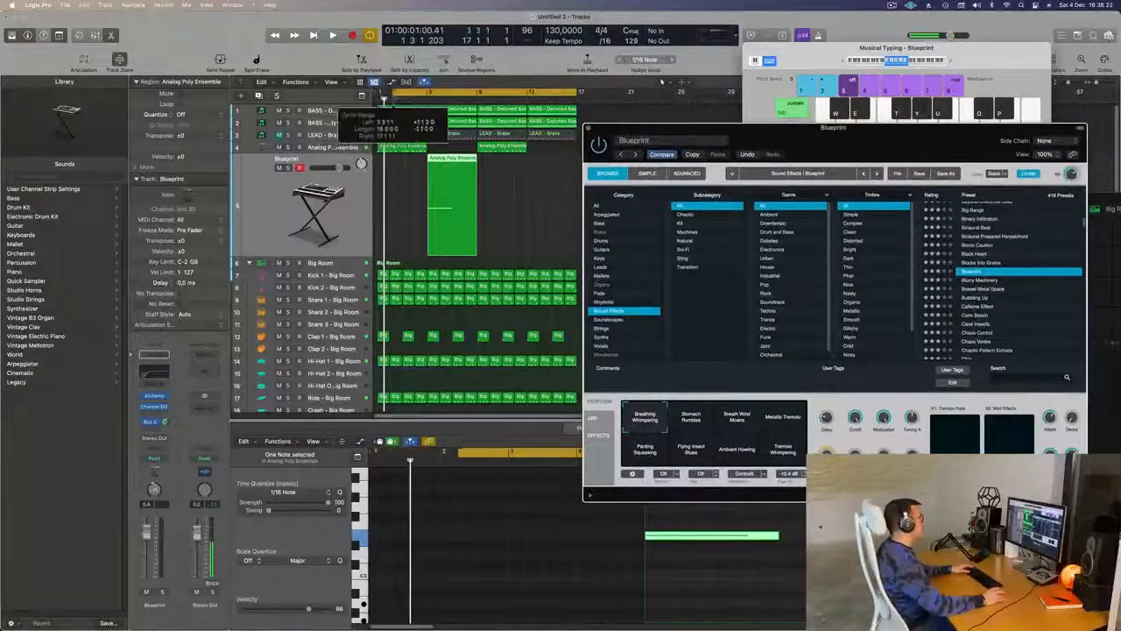
key("space")
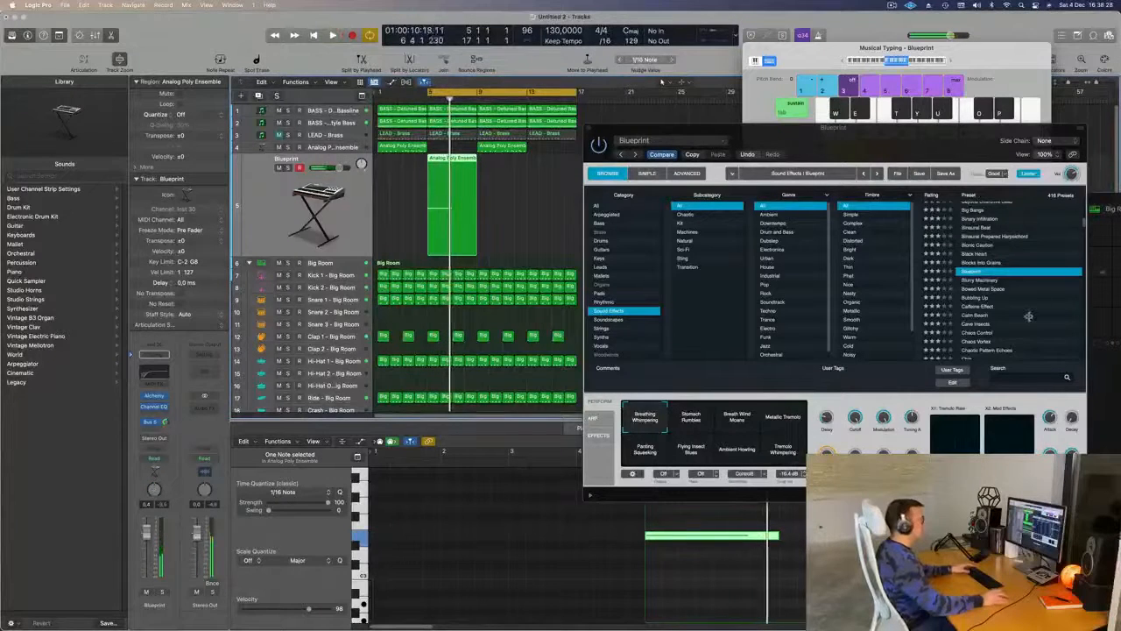
- Load the Chaos Control preset in Alchemy and audition it with the loop
scroll(1030, 311, "down", 3)
left_click(977, 267)
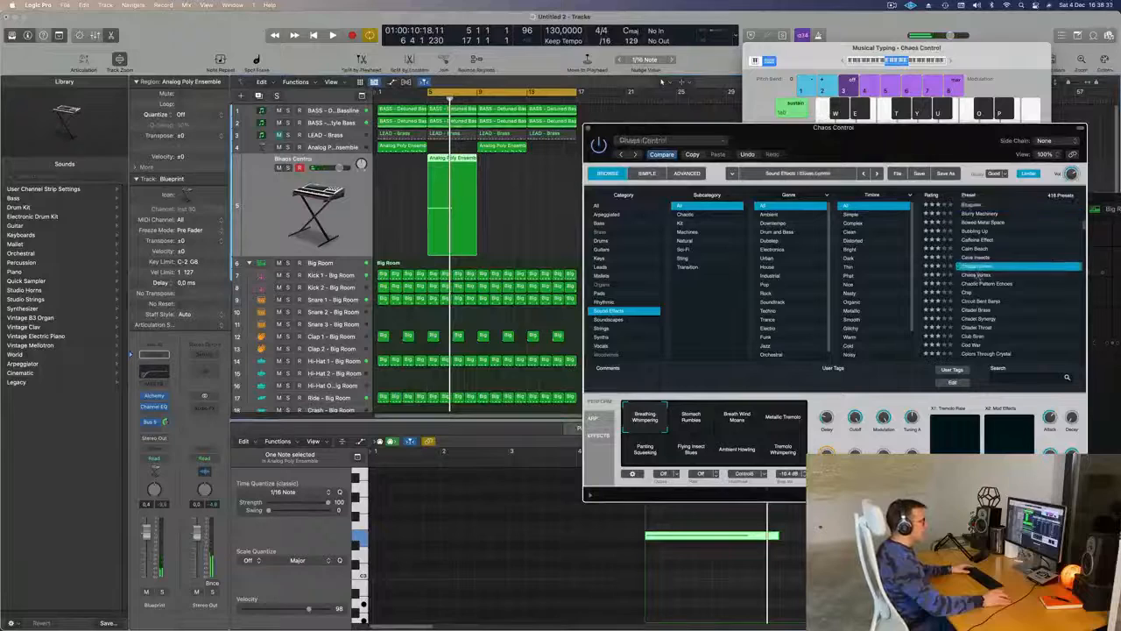
key("space")
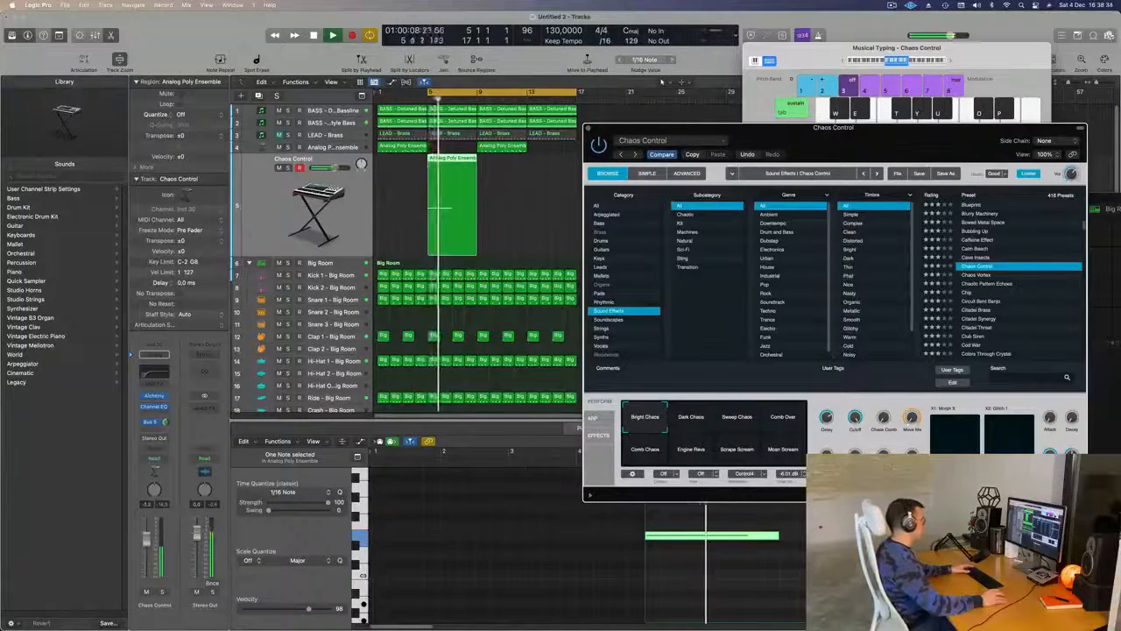
- Audition the Sweep Chaos and Comb Over variations of Chaos Control, choose Moan Scream and toggle the track's solo to check it
left_click(748, 427)
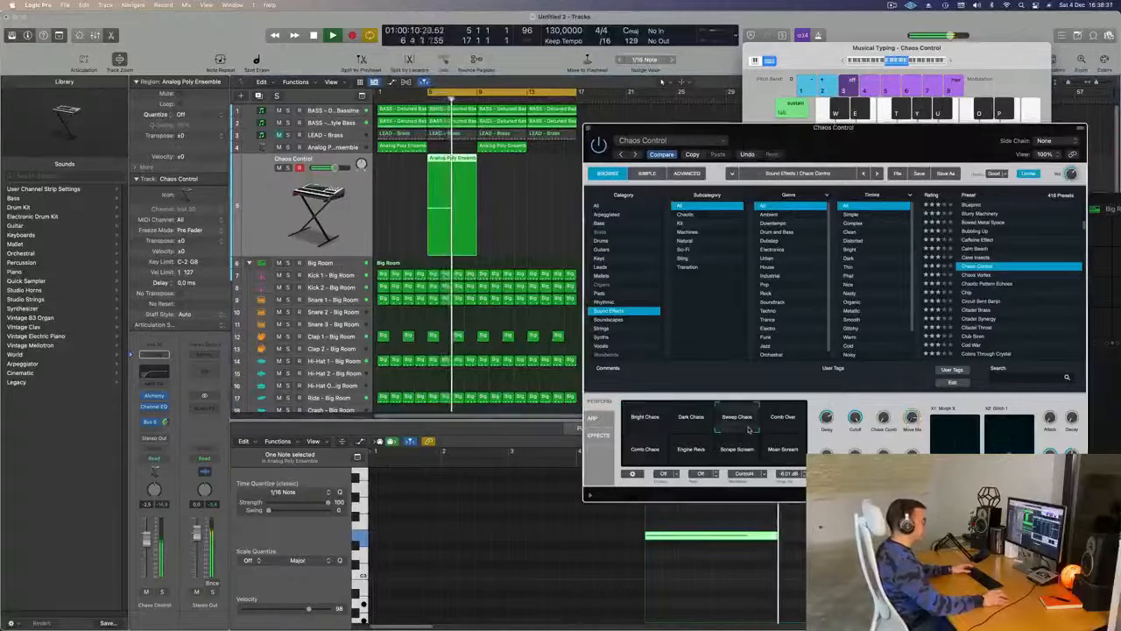
left_click(793, 421)
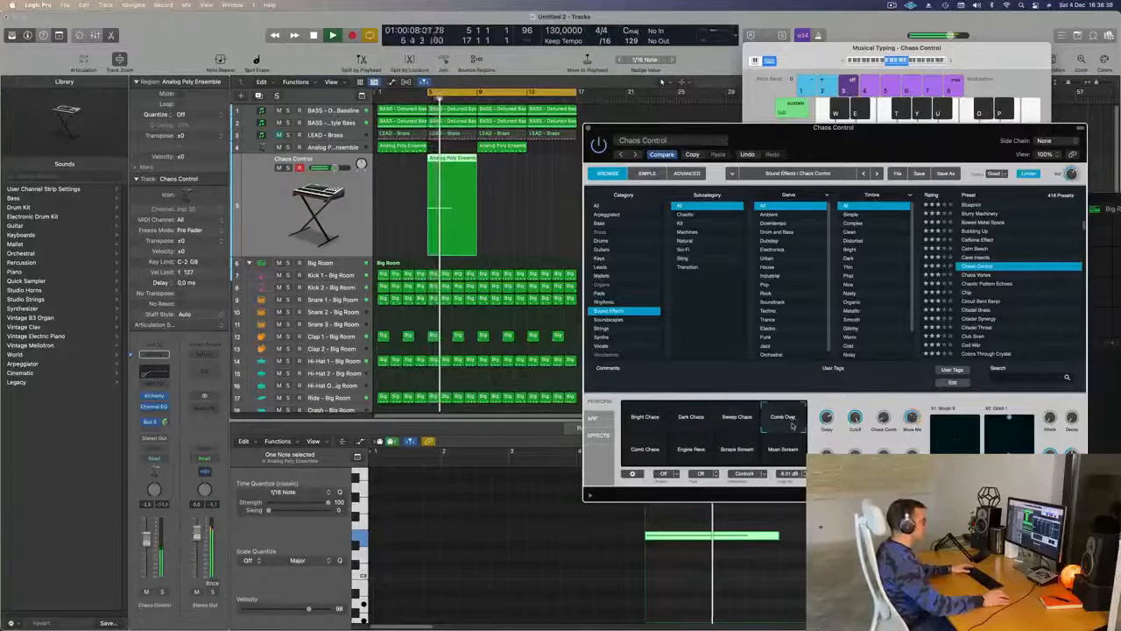
left_click(787, 452)
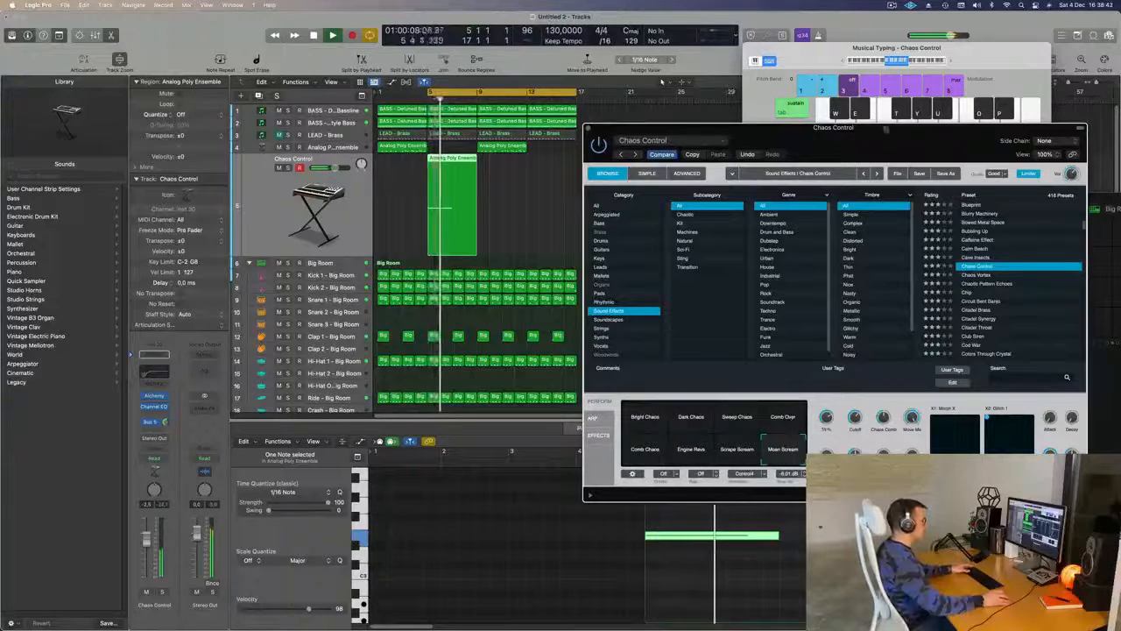
left_click_drag(884, 147, 834, 137)
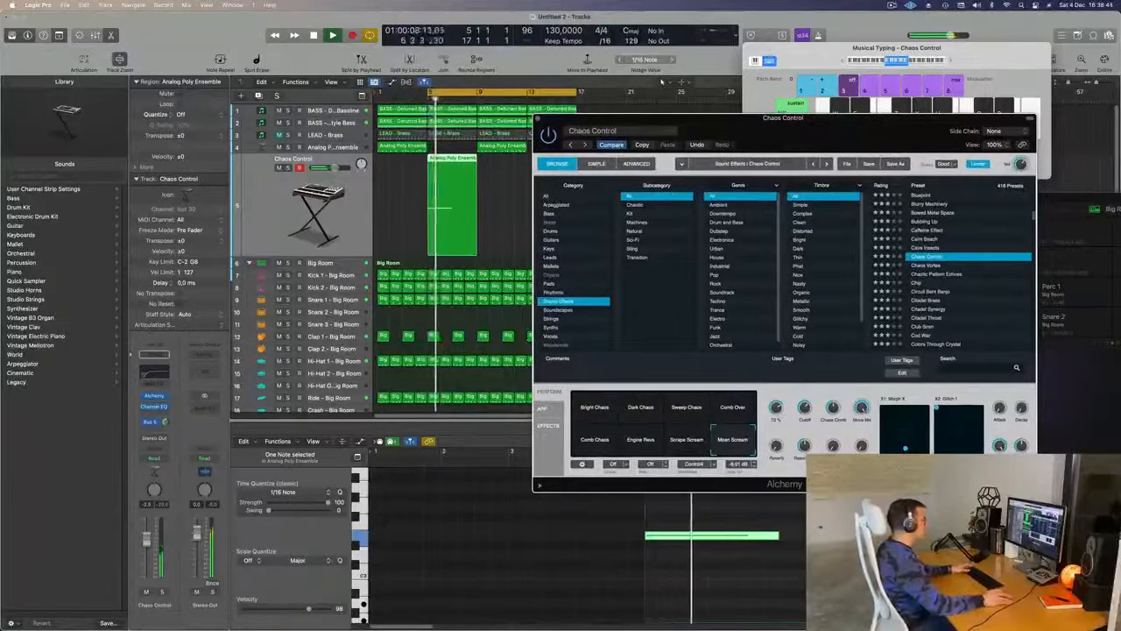
left_click(162, 592)
left_click(164, 595)
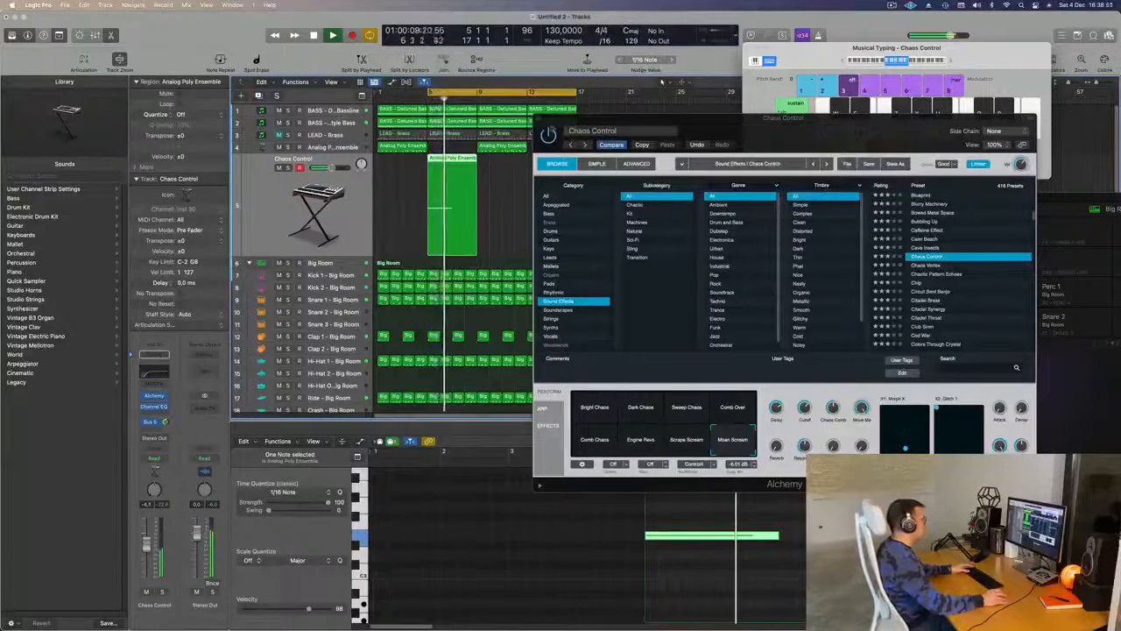
- Close Alchemy, stop playback and copy the Chaos Control track's bar 5 region to bar 13
left_click(539, 120)
key("space")
left_click(501, 182)
left_click(457, 164)
left_click_drag(464, 161, 565, 176)
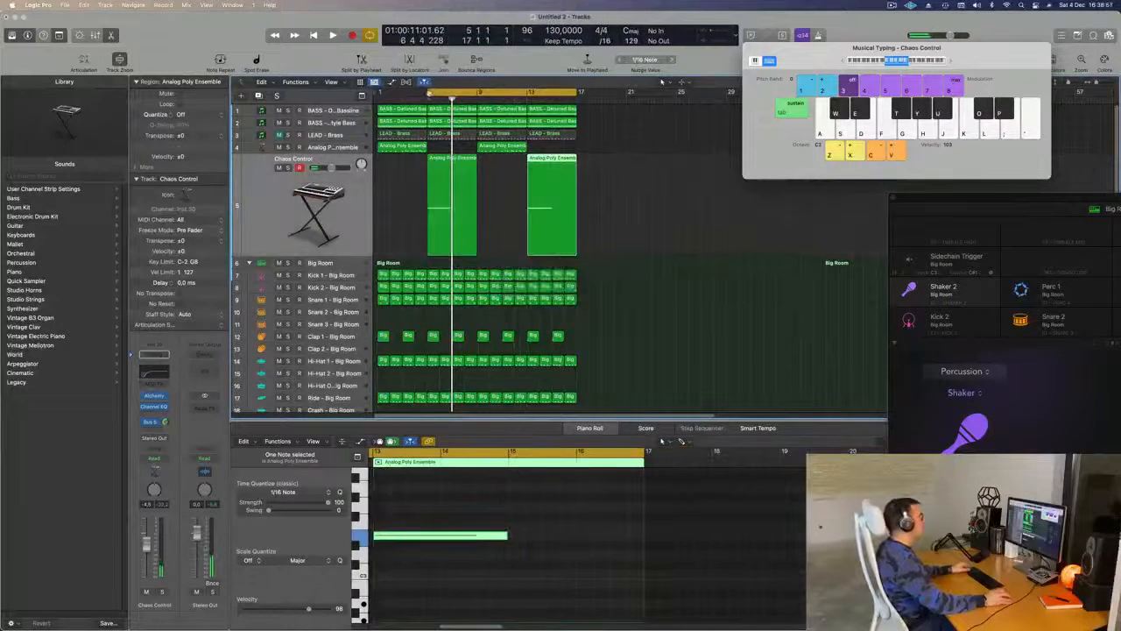
- Extend the cycle range start to bar 1, play the loop and adjust the Chaos Control track's volume
left_click_drag(426, 92, 370, 105)
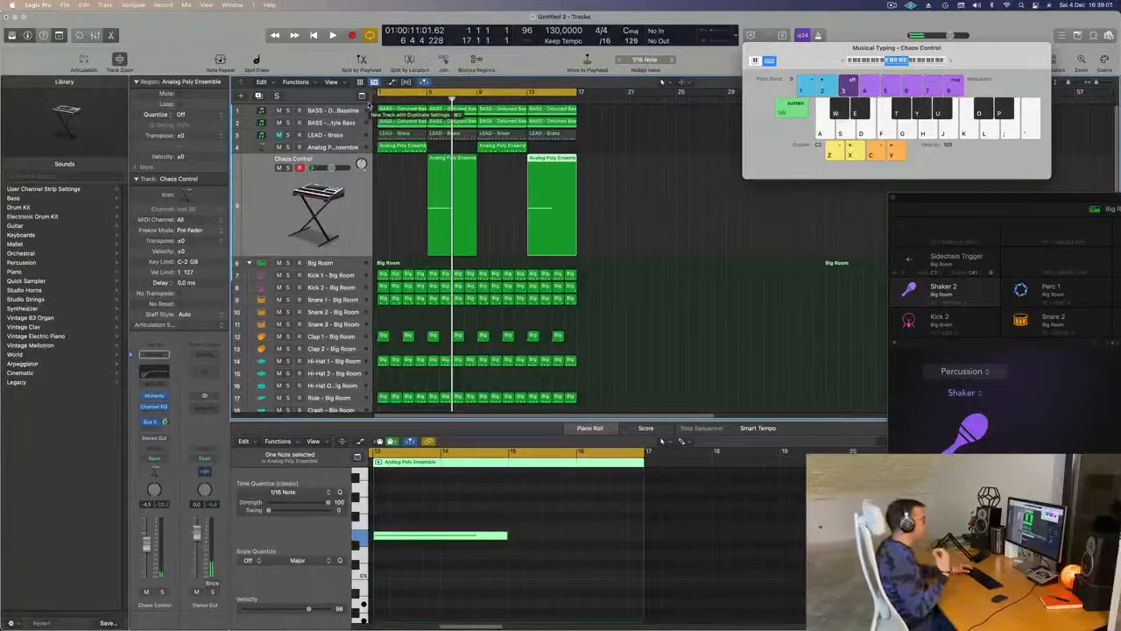
left_click(618, 215)
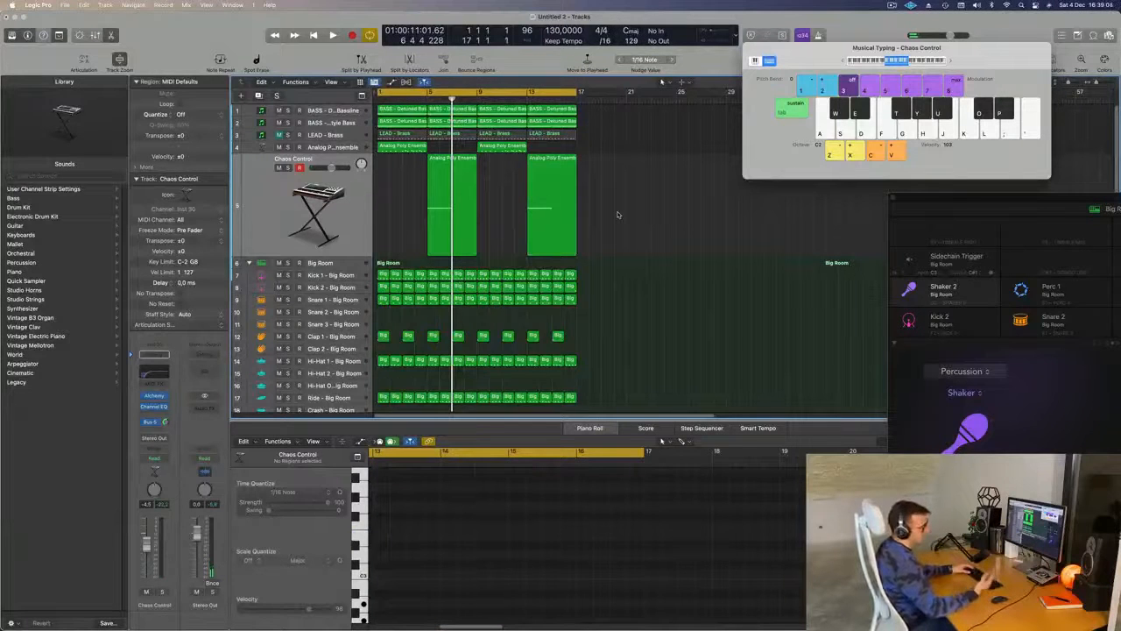
key("space")
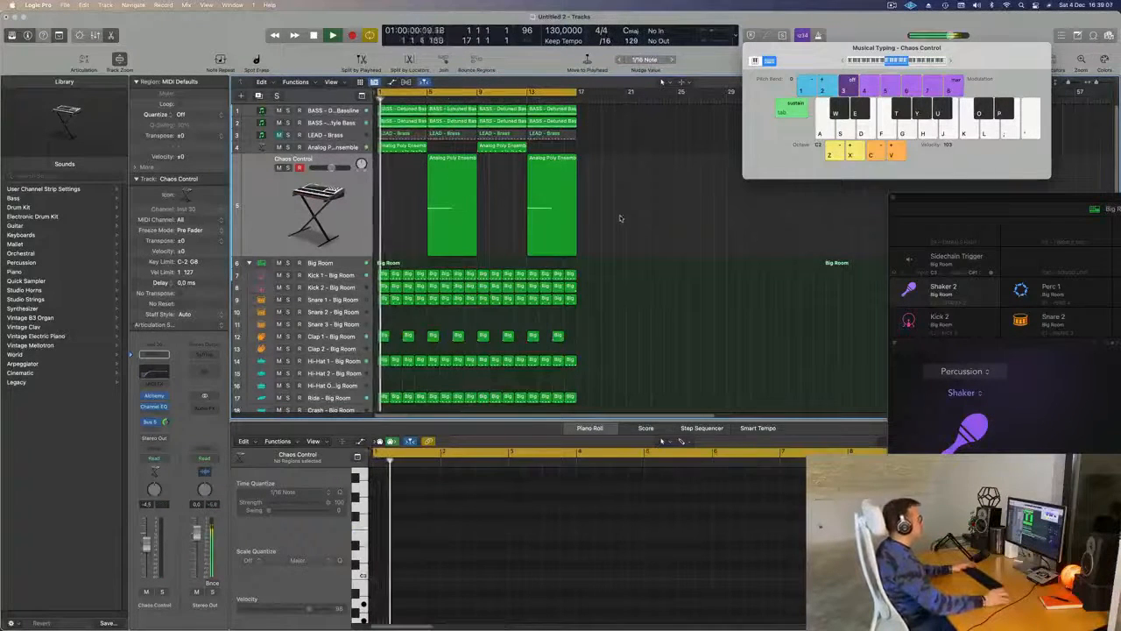
left_click(331, 215)
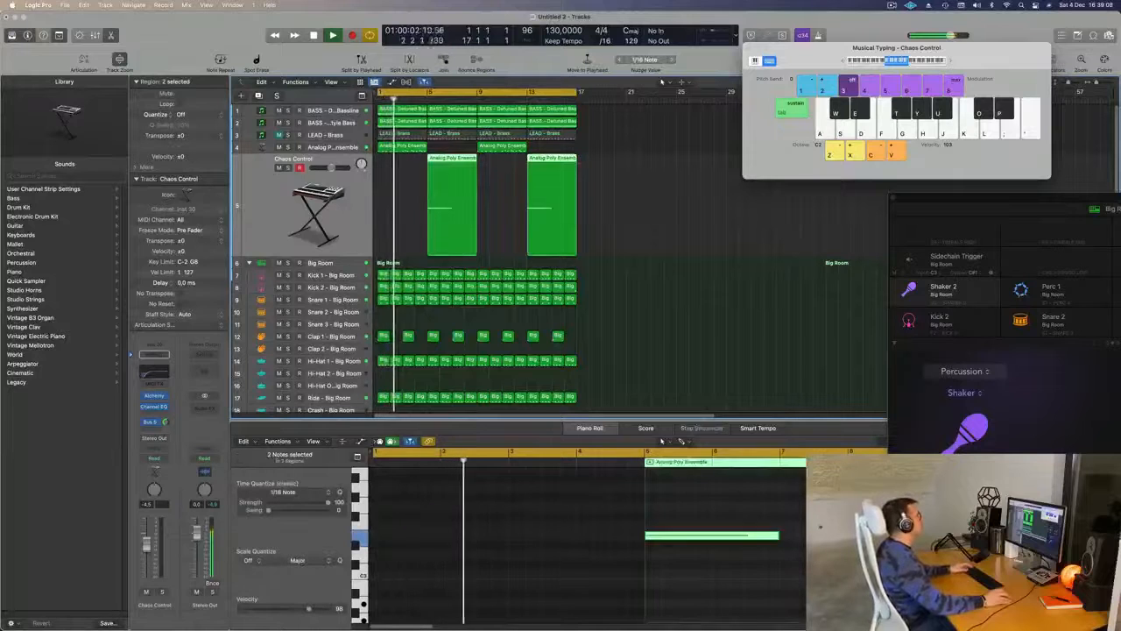
left_click_drag(147, 547, 148, 545)
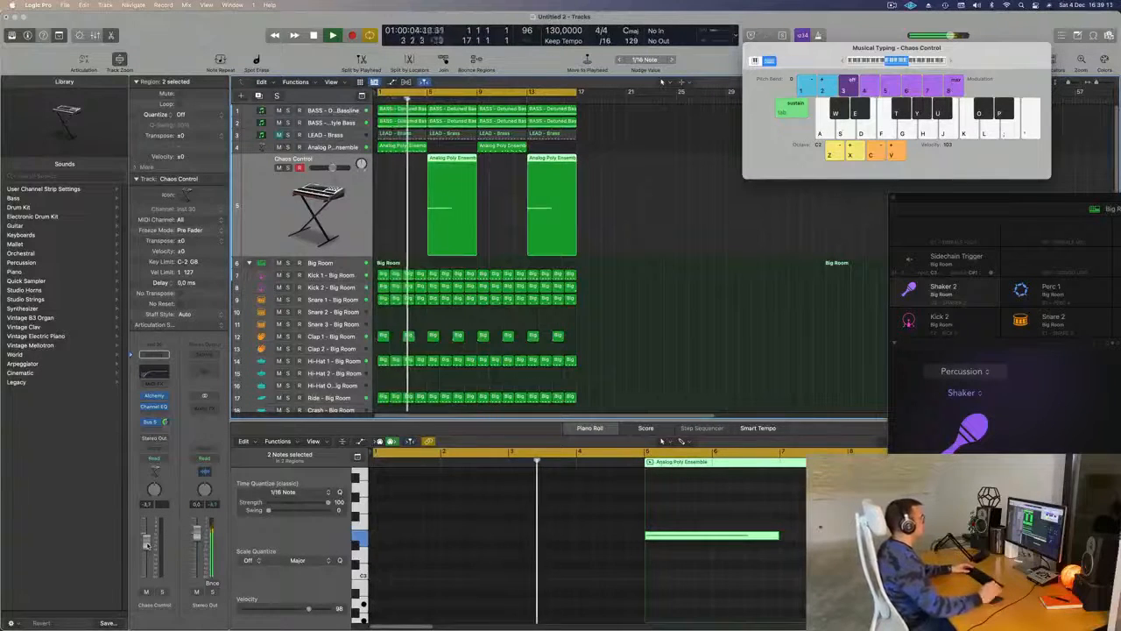
- Move the fourth note of the bar 1 Analog Poly Ensemble pad region slightly later, just after bar 2, checking it with playback
left_click(413, 147)
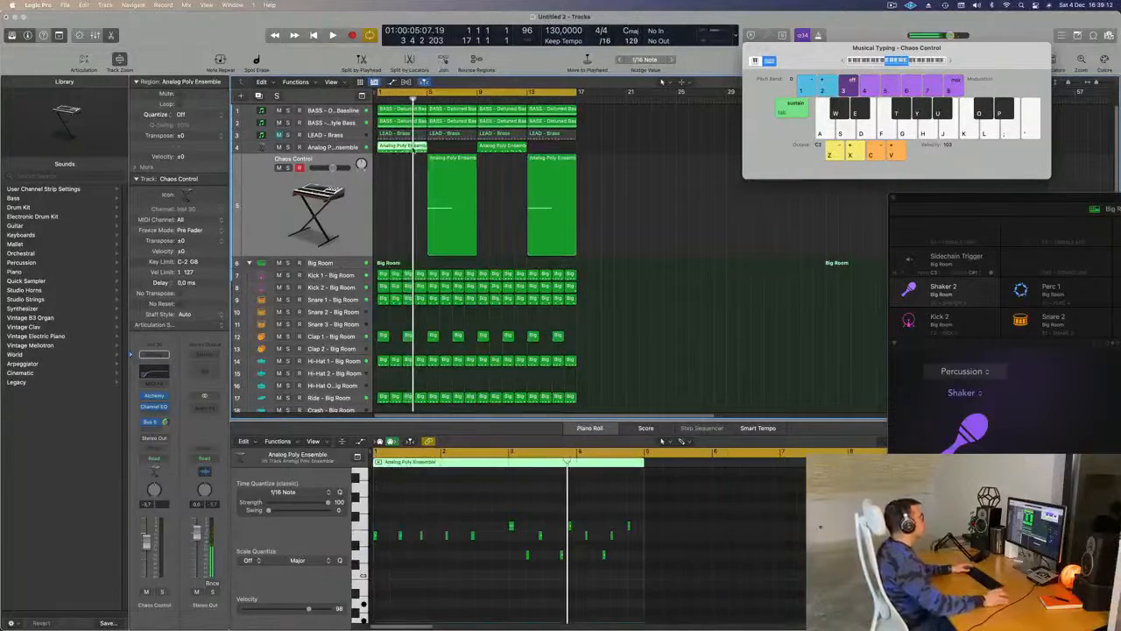
key("z")
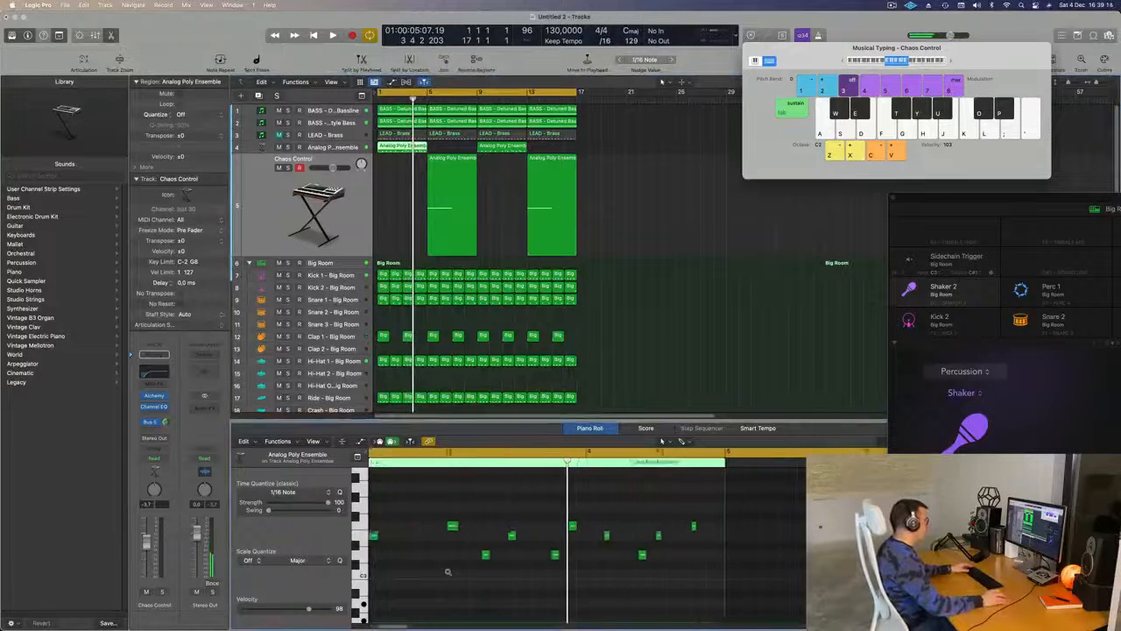
key("space")
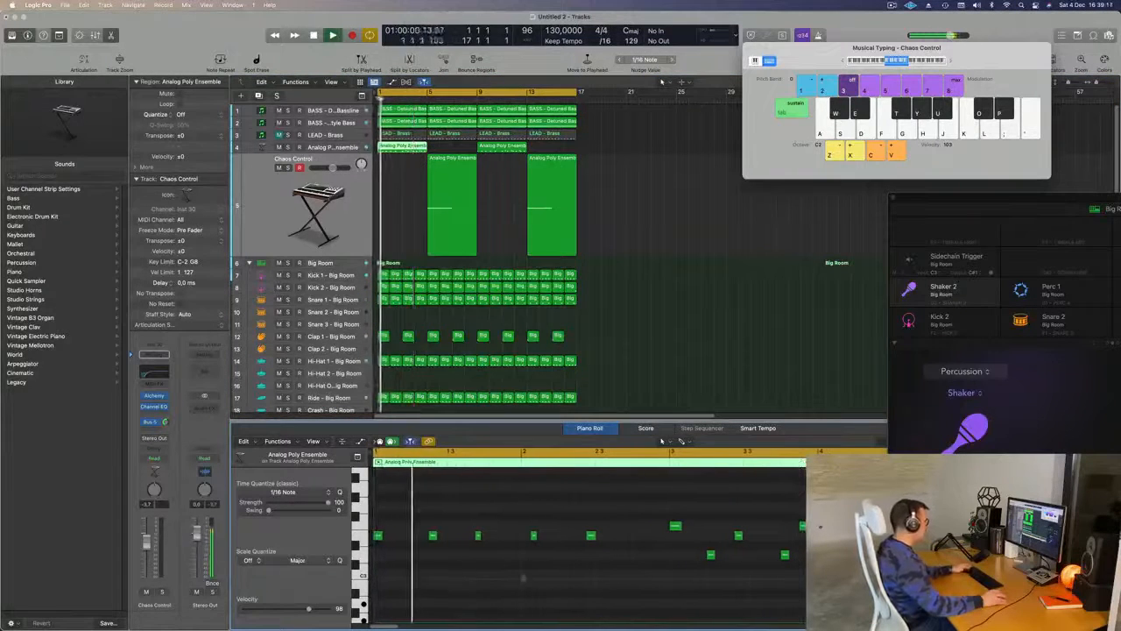
key("space")
left_click_drag(525, 519, 563, 562)
key("space")
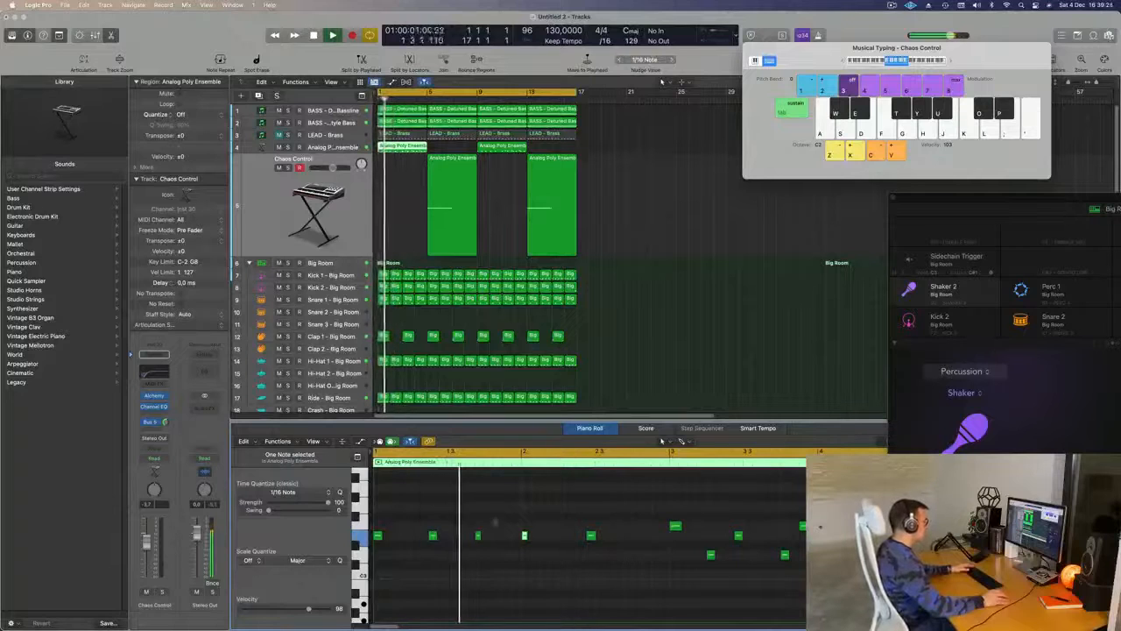
left_click_drag(523, 534, 542, 535)
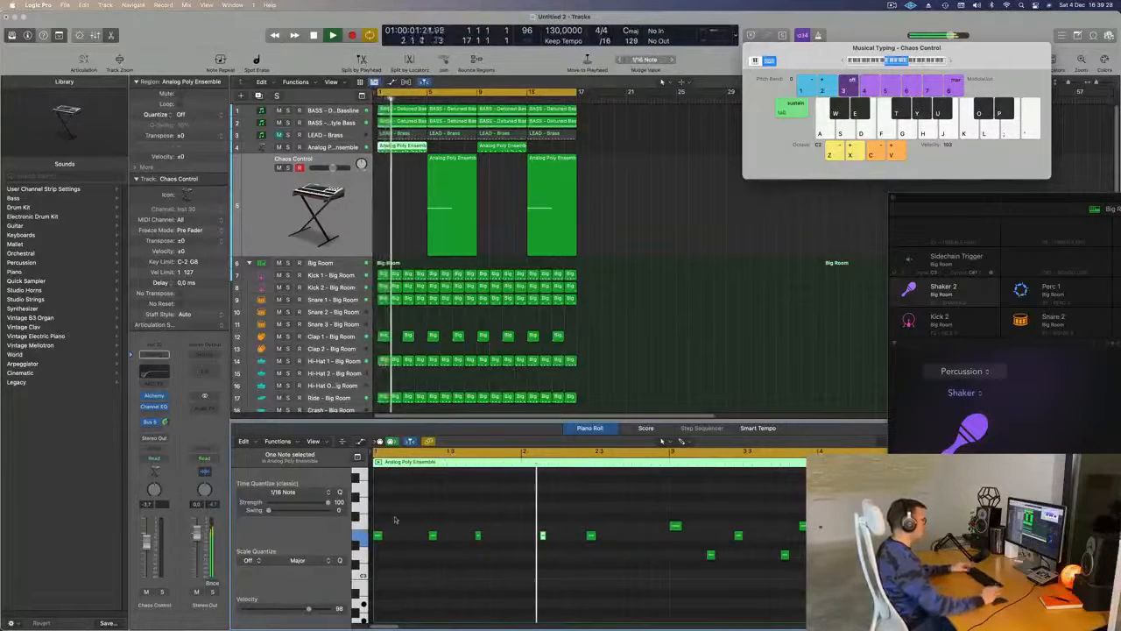
key("super+Left")
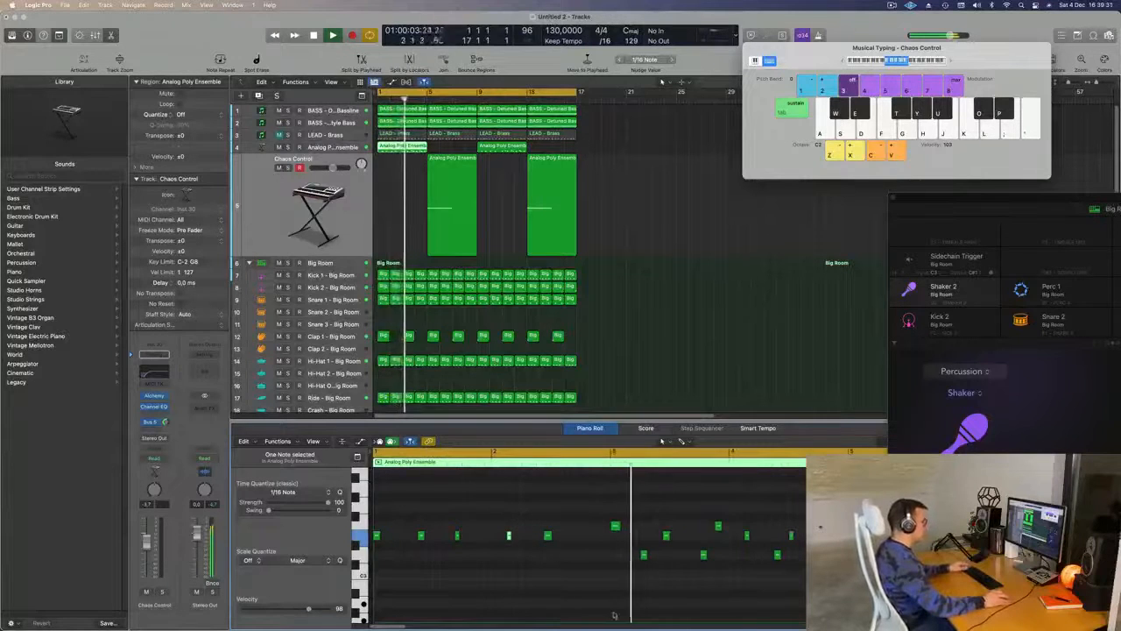
scroll(618, 614, "right", 2)
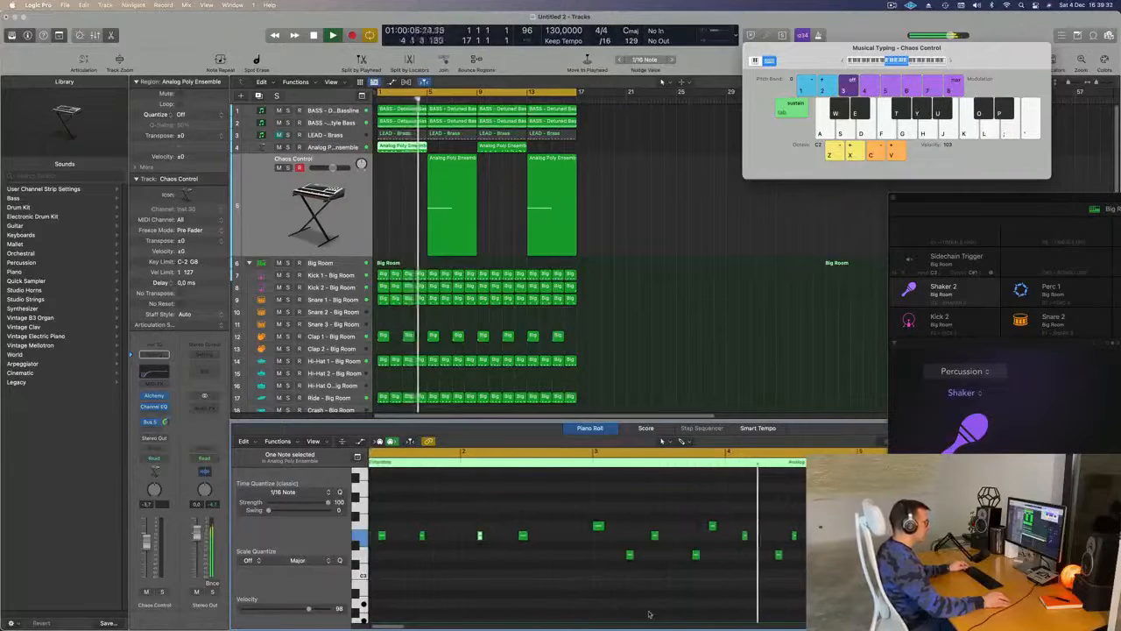
- Copy the edited bar 1 Analog Poly Ensemble pad region over the one at bar 9 and play the loop
key("Return")
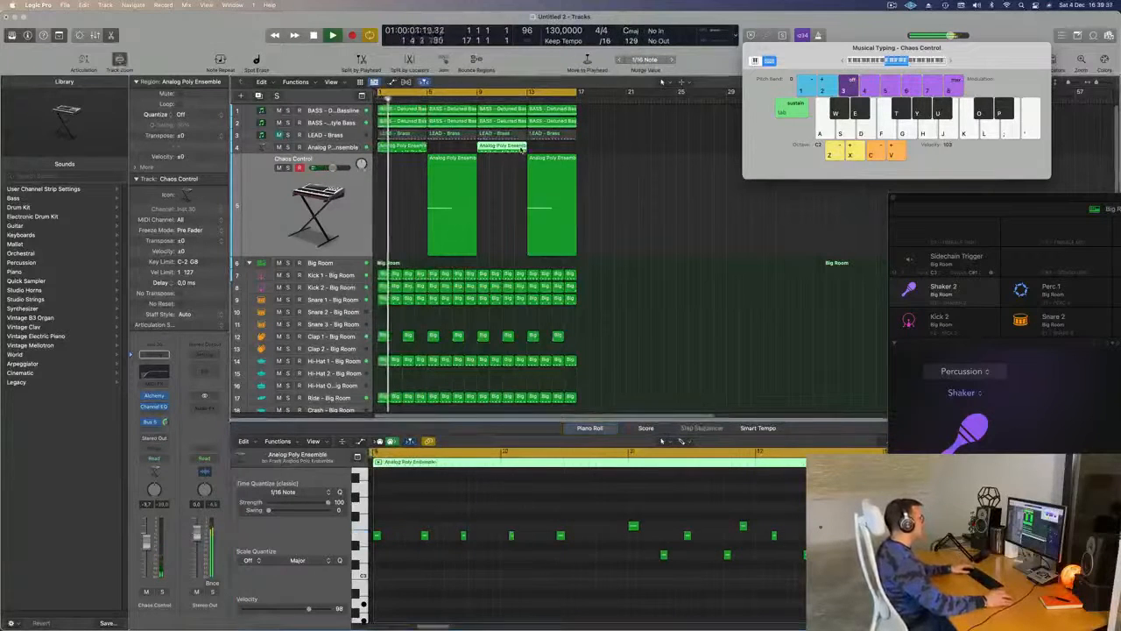
left_click_drag(449, 159, 501, 149)
left_click(384, 220)
key("super+Left")
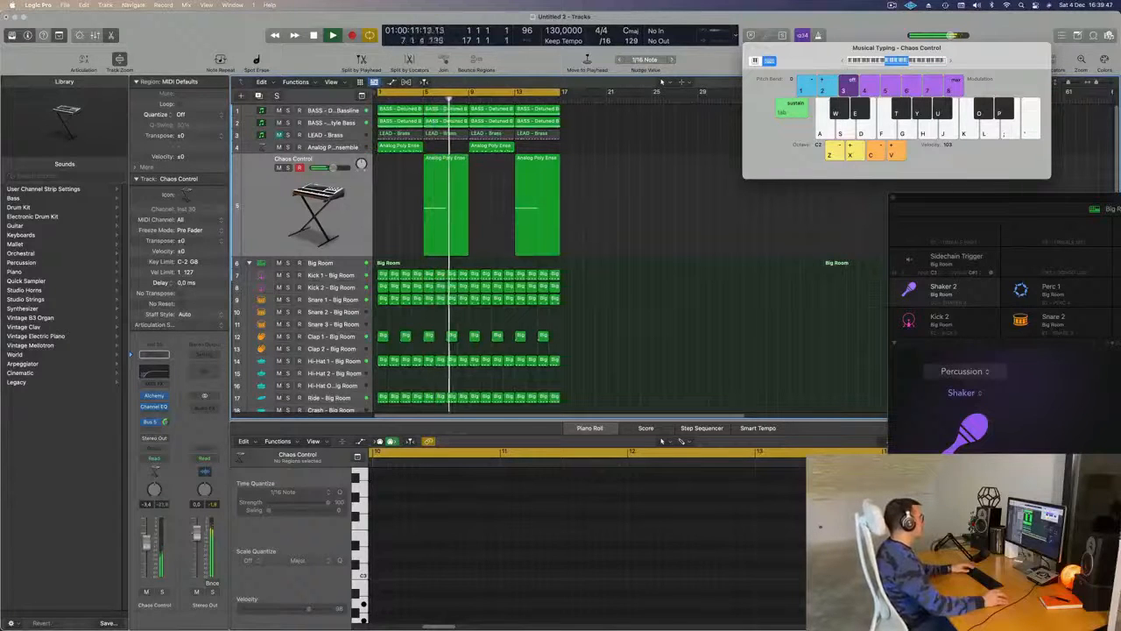
- Shorten the held note in the bar 5 Chaos Control region so it ends before bar 7, and replay the loop
key("space")
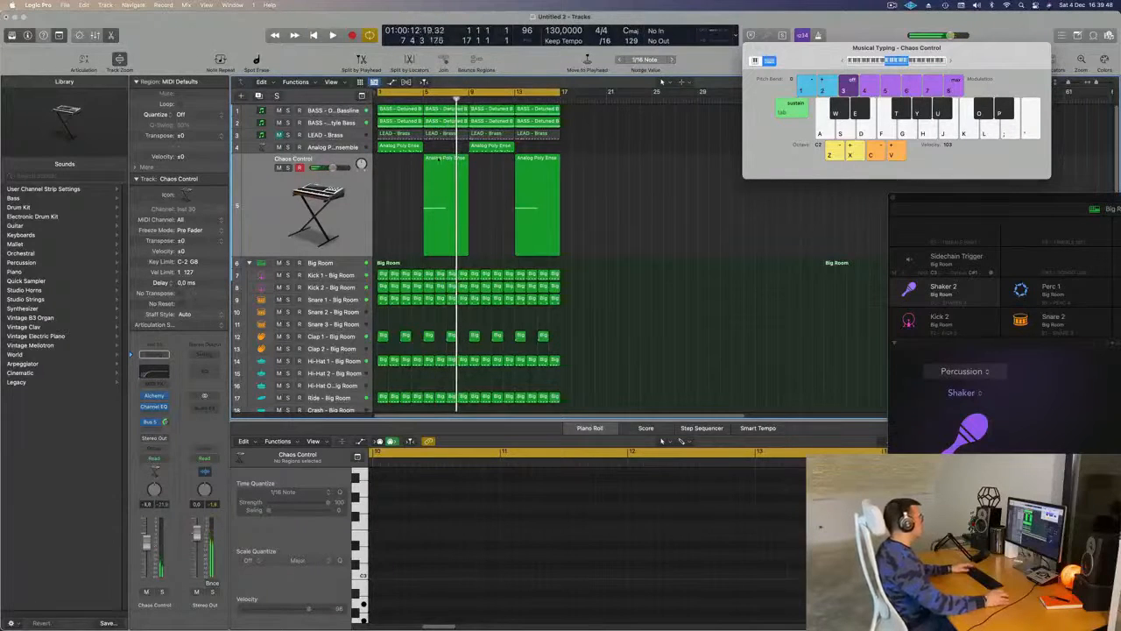
left_click(439, 159)
scroll(495, 554, "left", 3)
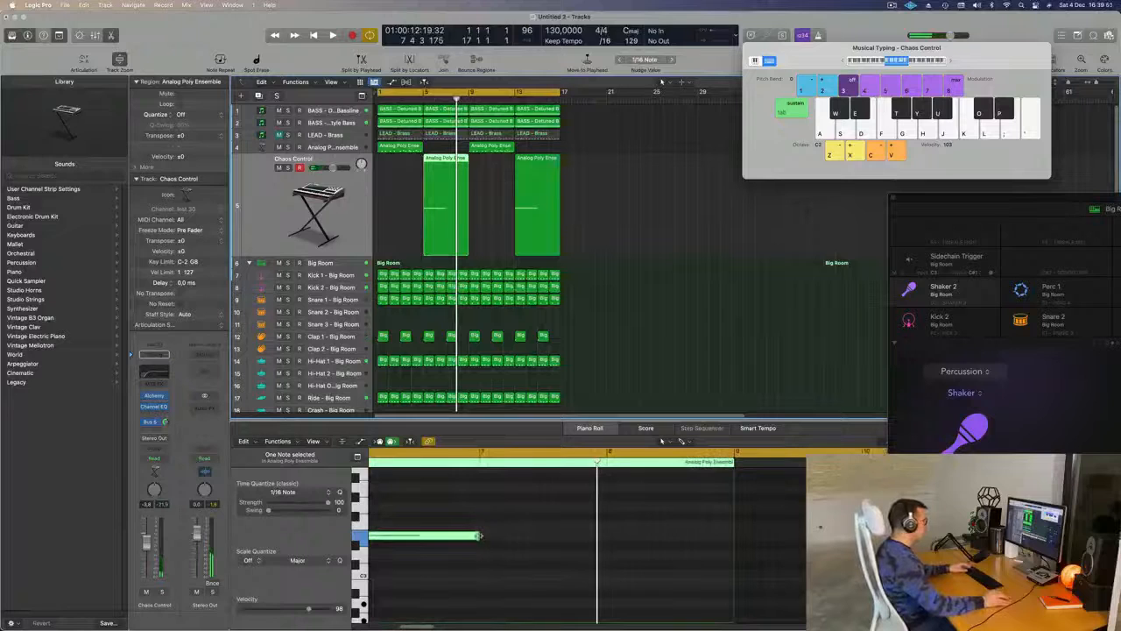
left_click_drag(478, 537, 444, 536)
key("space")
scroll(490, 263, "down", 2)
scroll(569, 339, "down", 3)
left_click(569, 339)
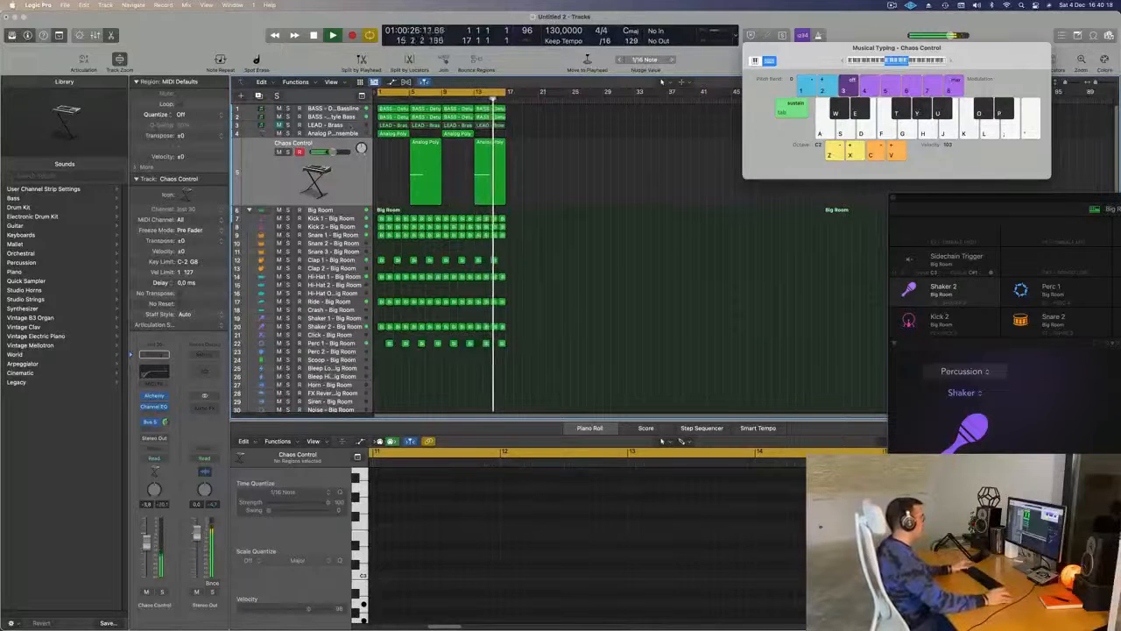
- Unmute the brass lead track and lower its volume and its Sylenth1 Filter Control cutoff, closing the plug-in window
left_click(326, 125)
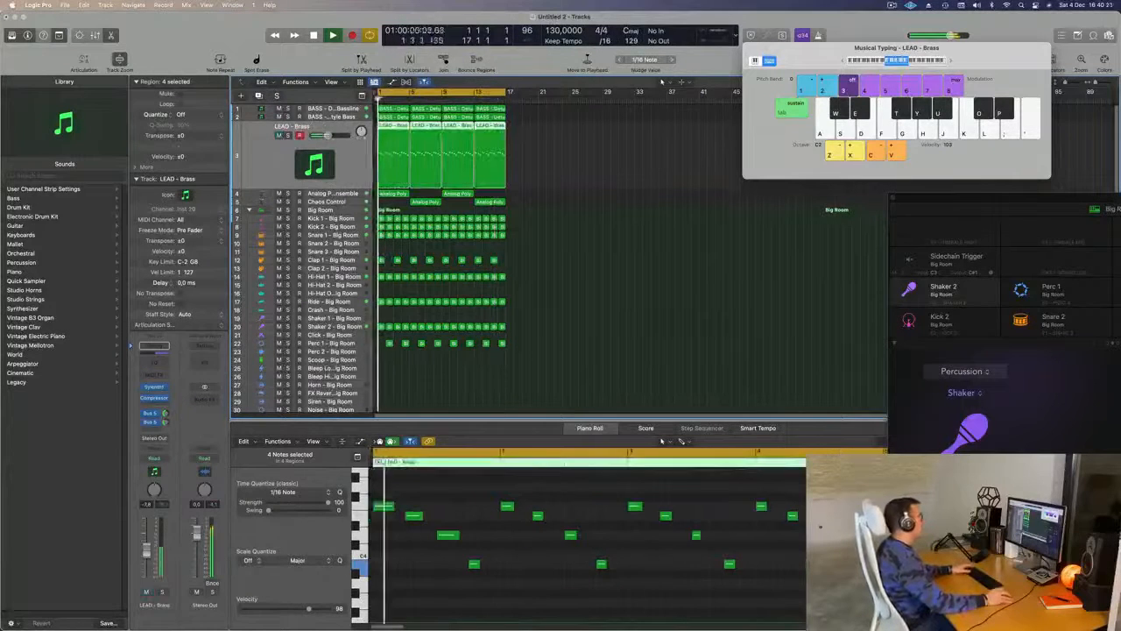
left_click(156, 388)
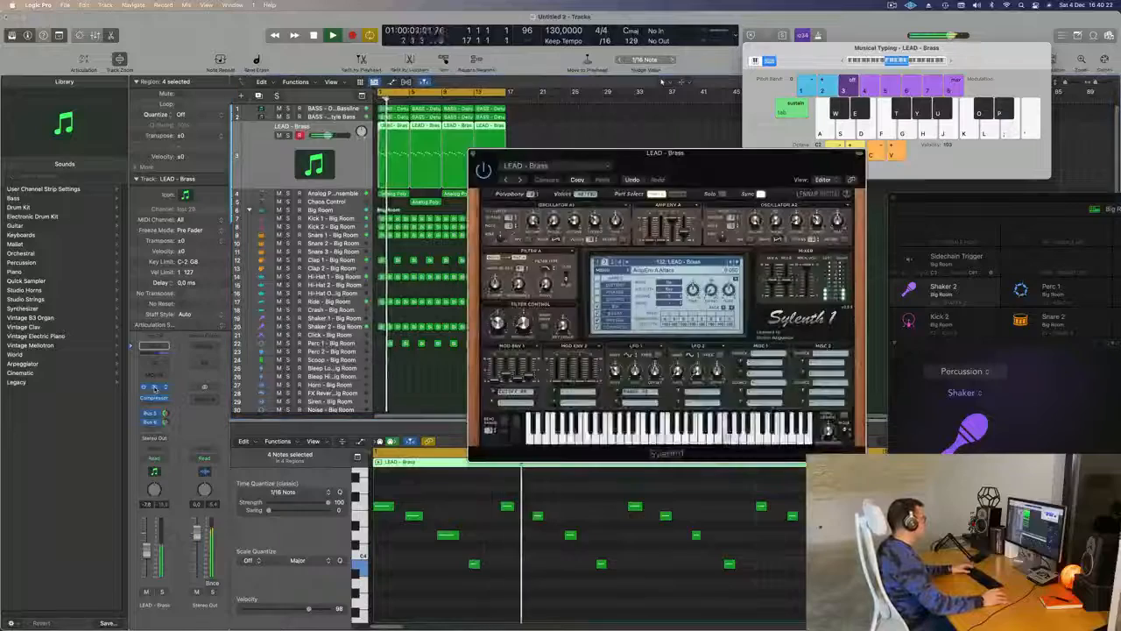
left_click_drag(499, 325, 500, 339)
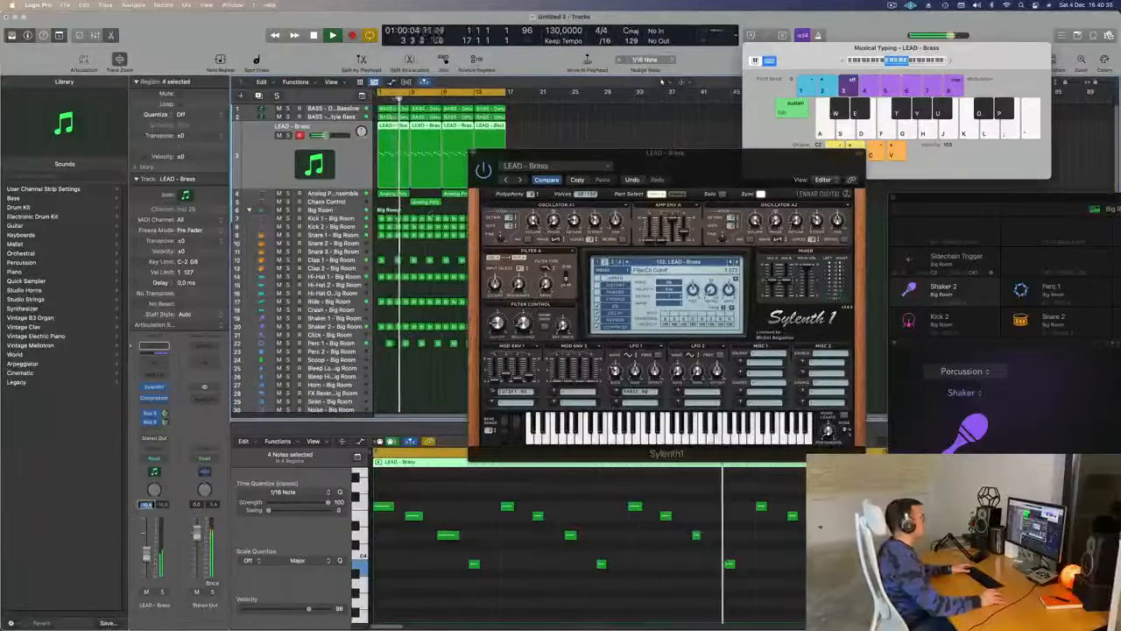
key("v")
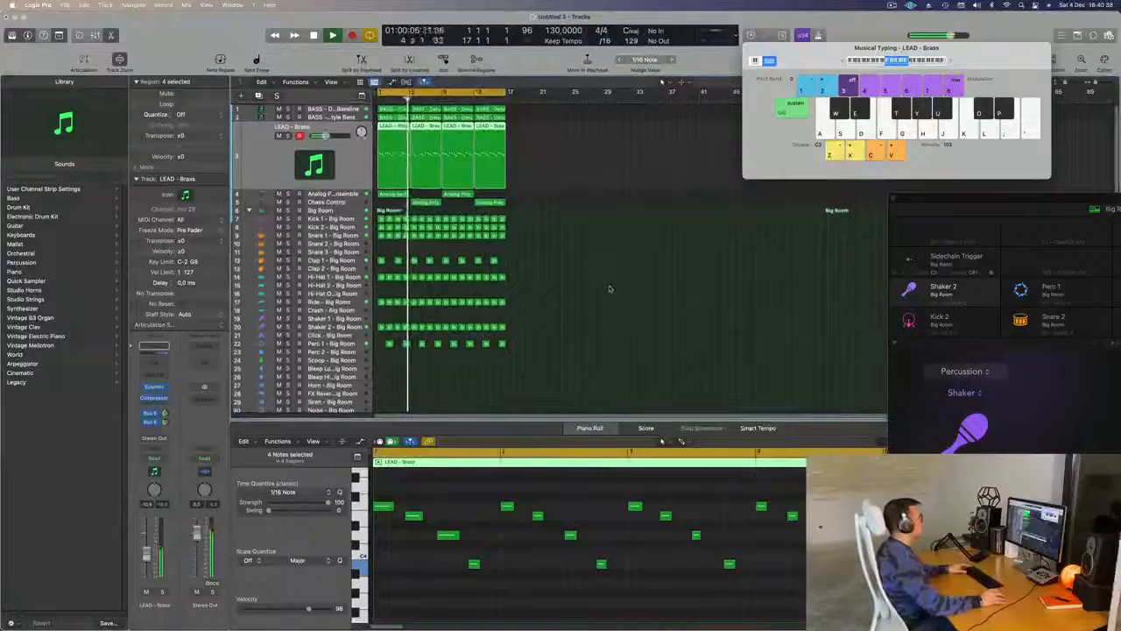
scroll(611, 289, "up", 5)
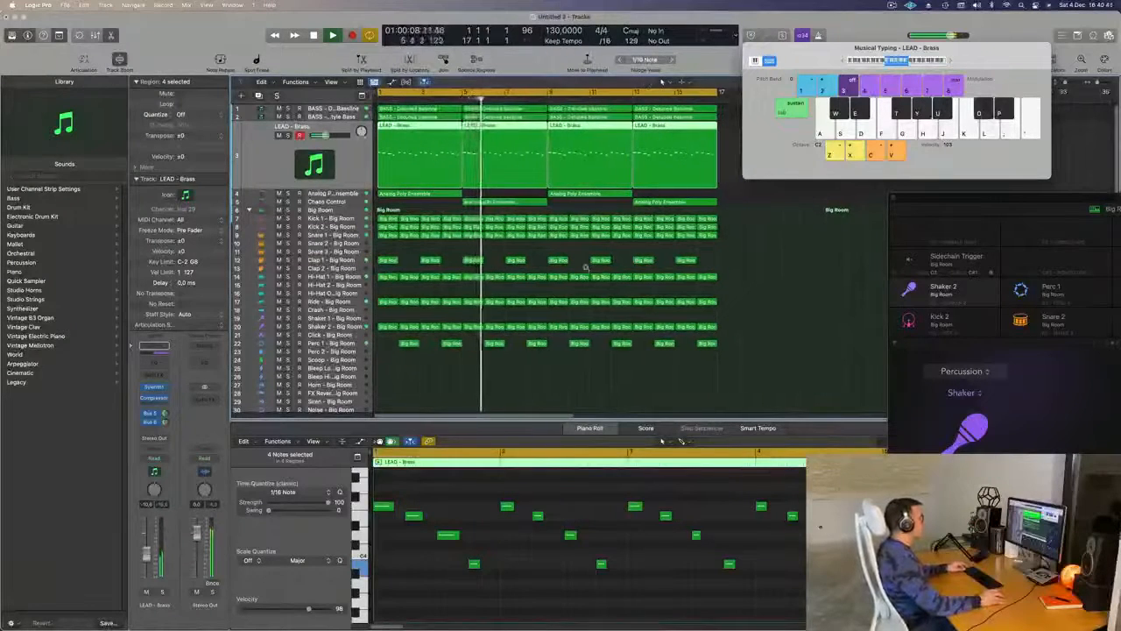
scroll(586, 267, "down", 2)
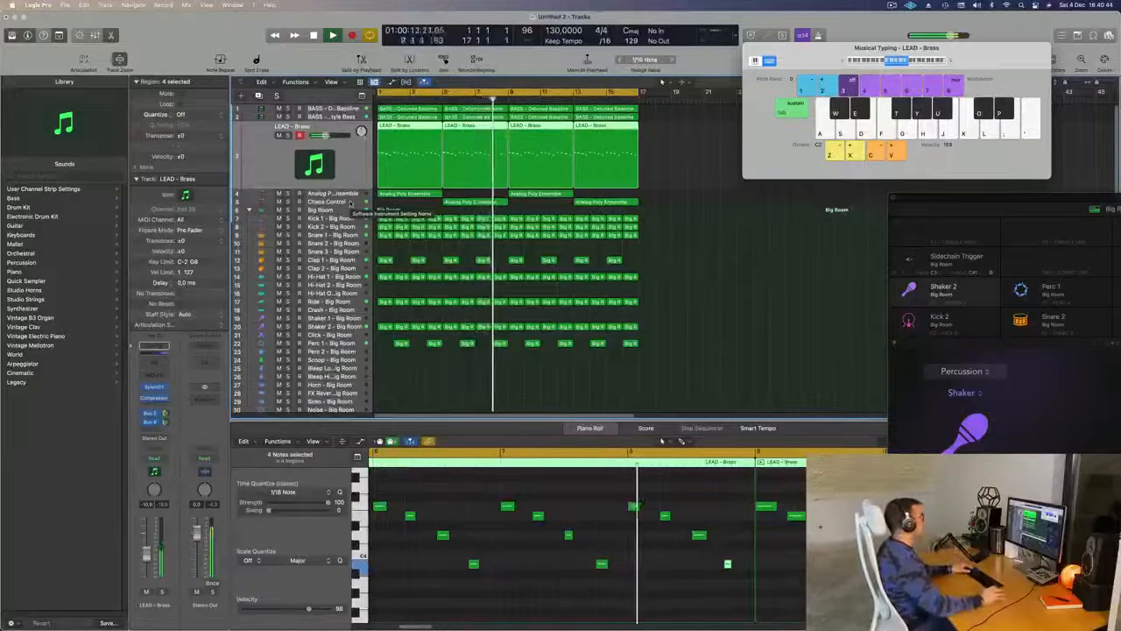
- Duplicate the Chaos Control track with its settings and copy the bar 5 region to bar 1 of the new track
left_click(350, 203)
key("Return")
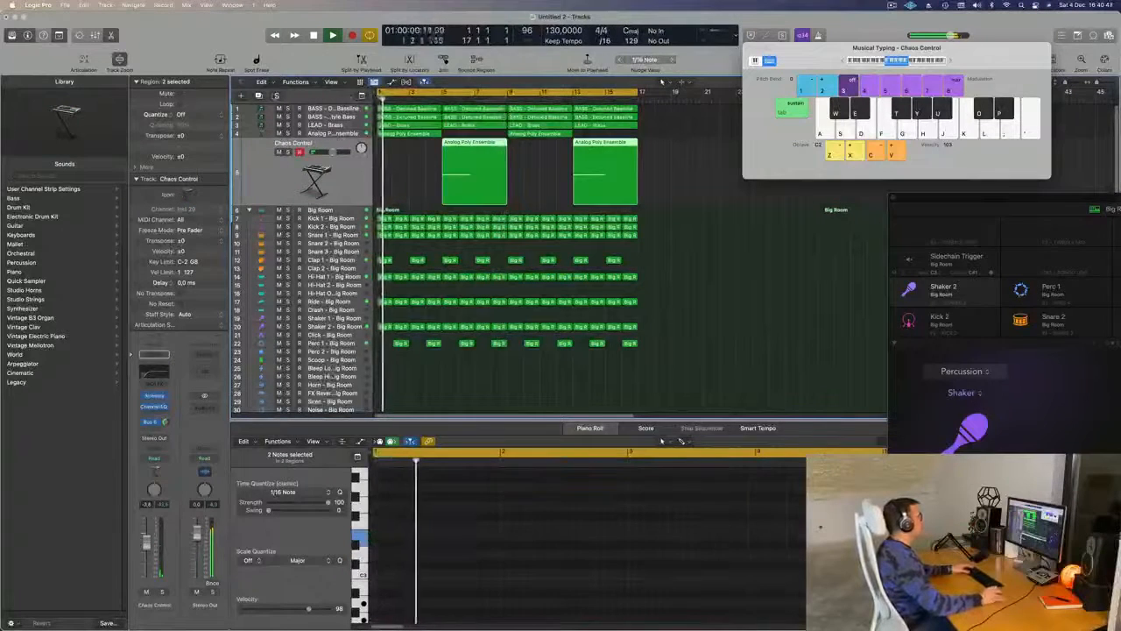
key("alt+super+s")
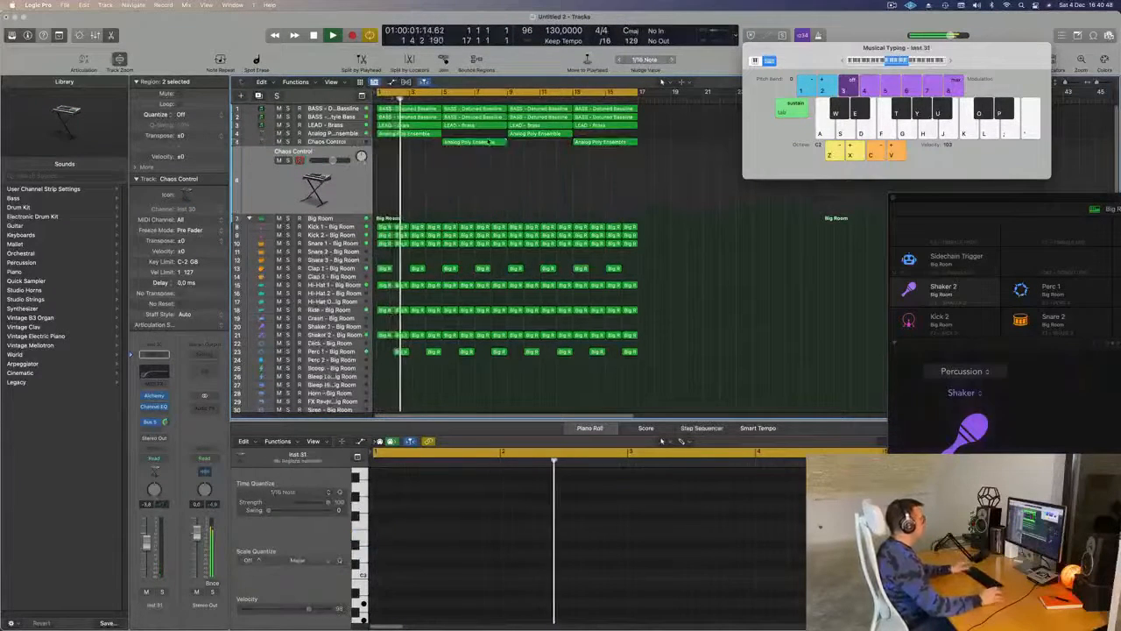
left_click(475, 142)
left_click_drag(476, 143, 407, 173)
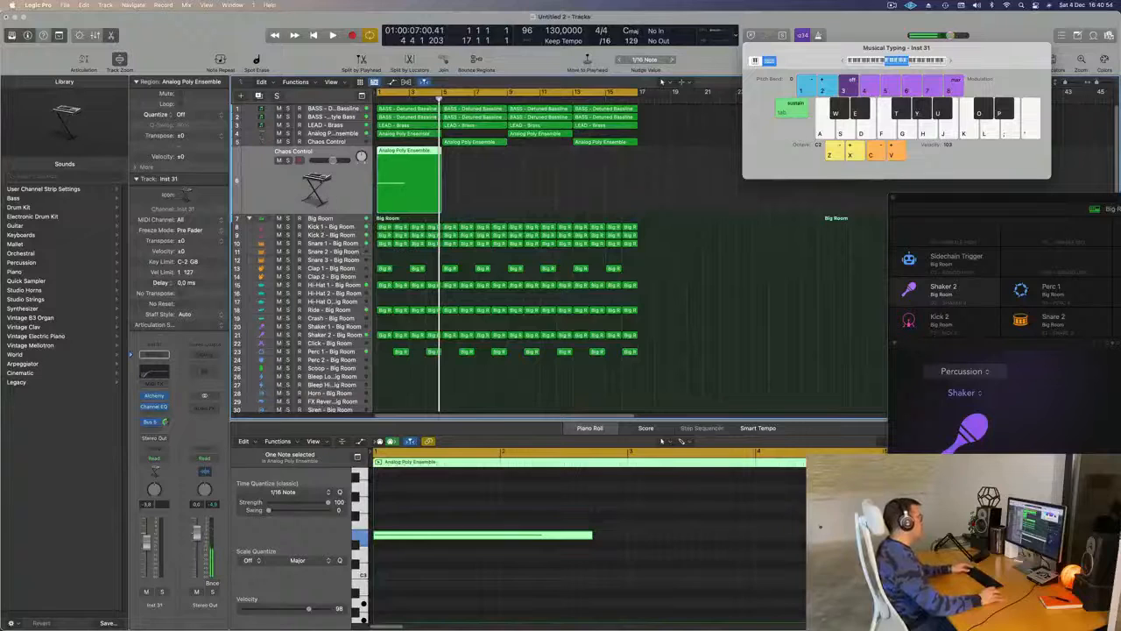
- Open Alchemy on the duplicated Chaos Control track and load the Considered Response preset from the Rhythmic category
left_click(155, 395)
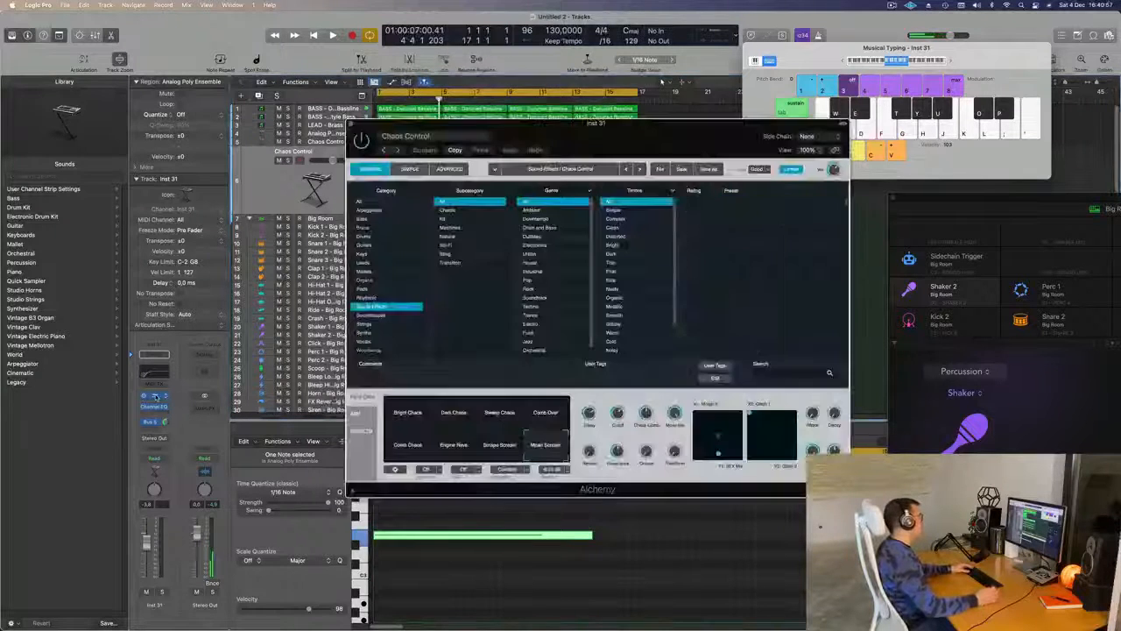
left_click_drag(550, 140, 575, 140)
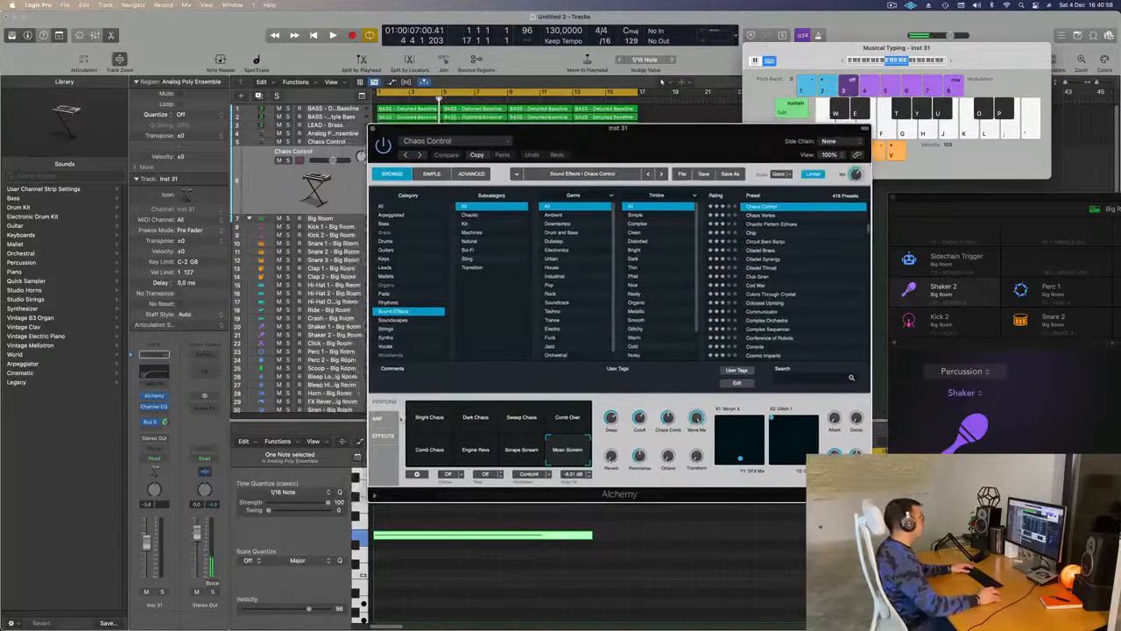
key("Up")
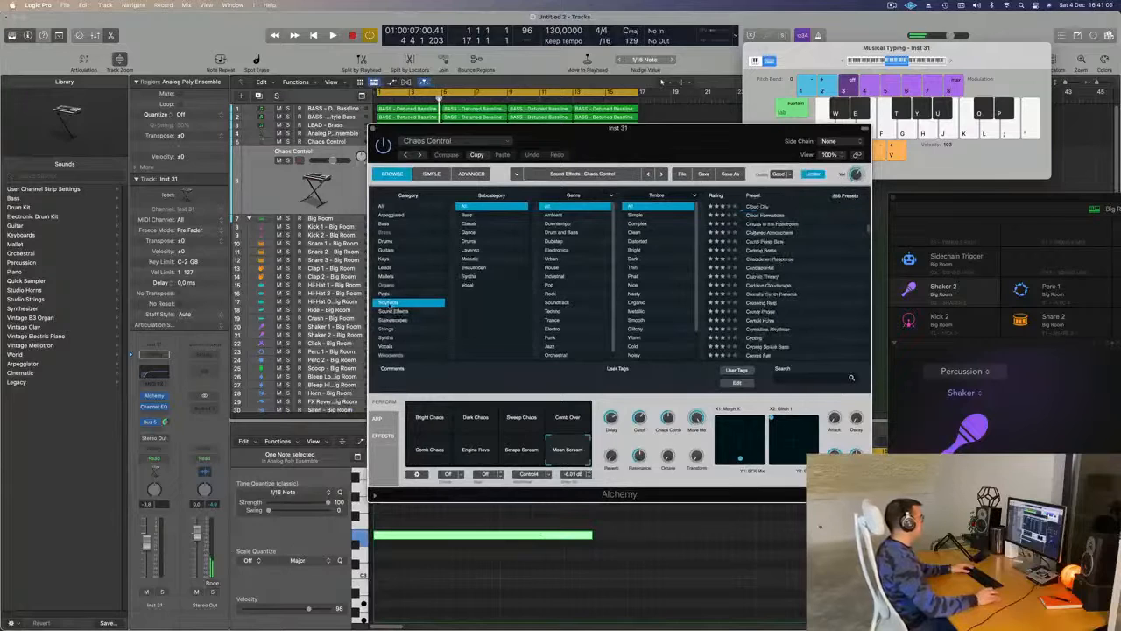
left_click(774, 261)
left_click_drag(678, 149, 816, 171)
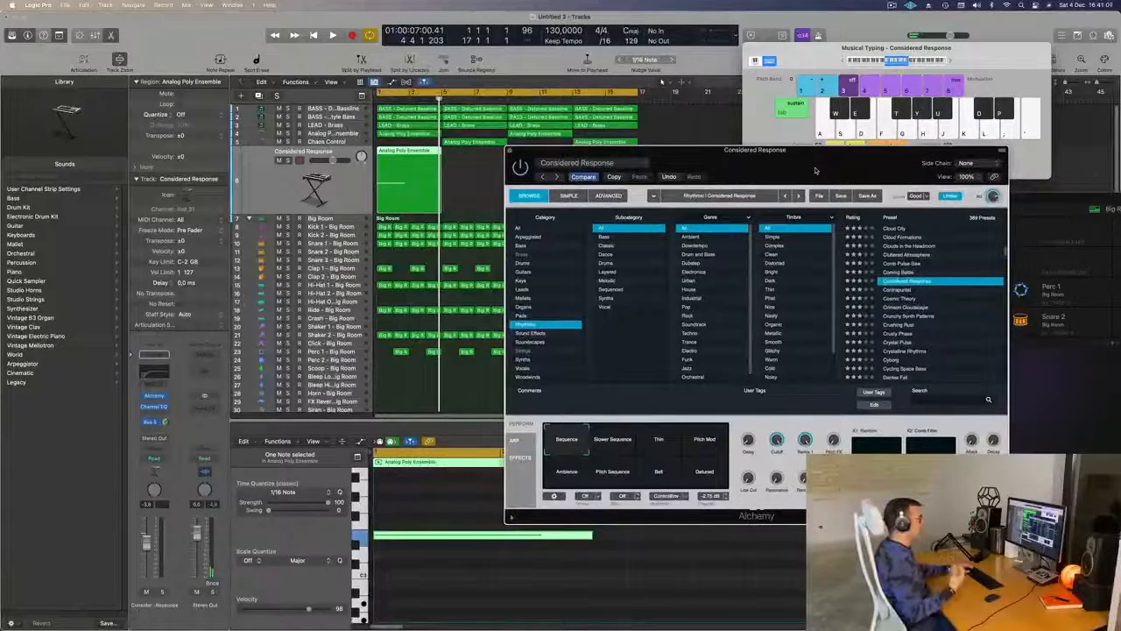
left_click_drag(821, 170, 755, 171)
- Play the loop from the start to audition the Considered Response preset
key("space")
key("space")
key("space")
key("space")
key("space")
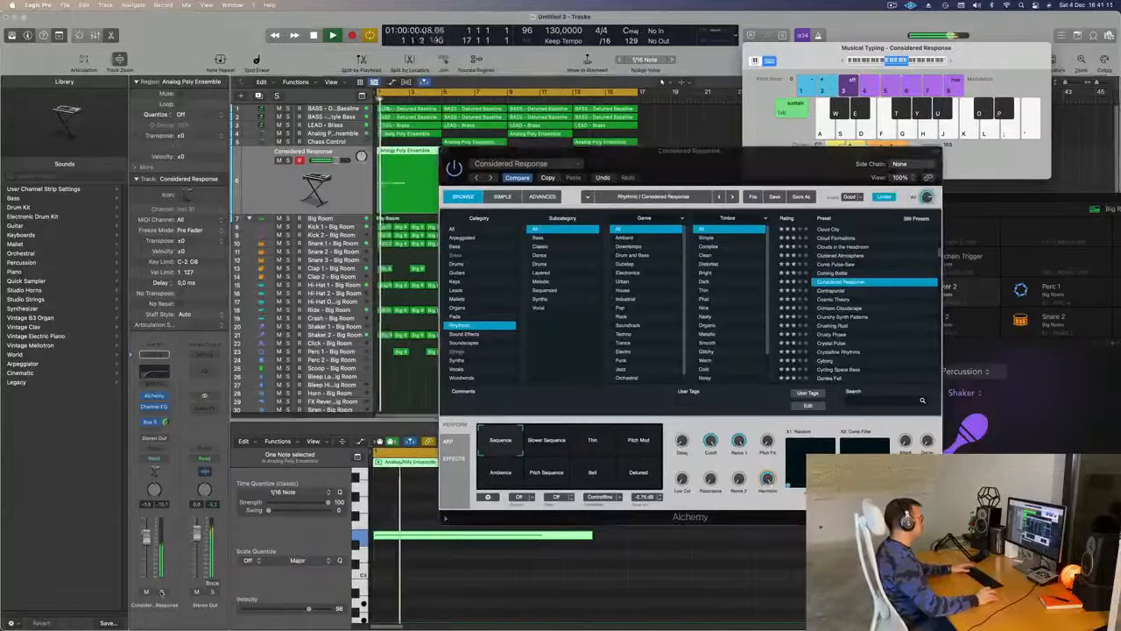
key("space")
key("space")
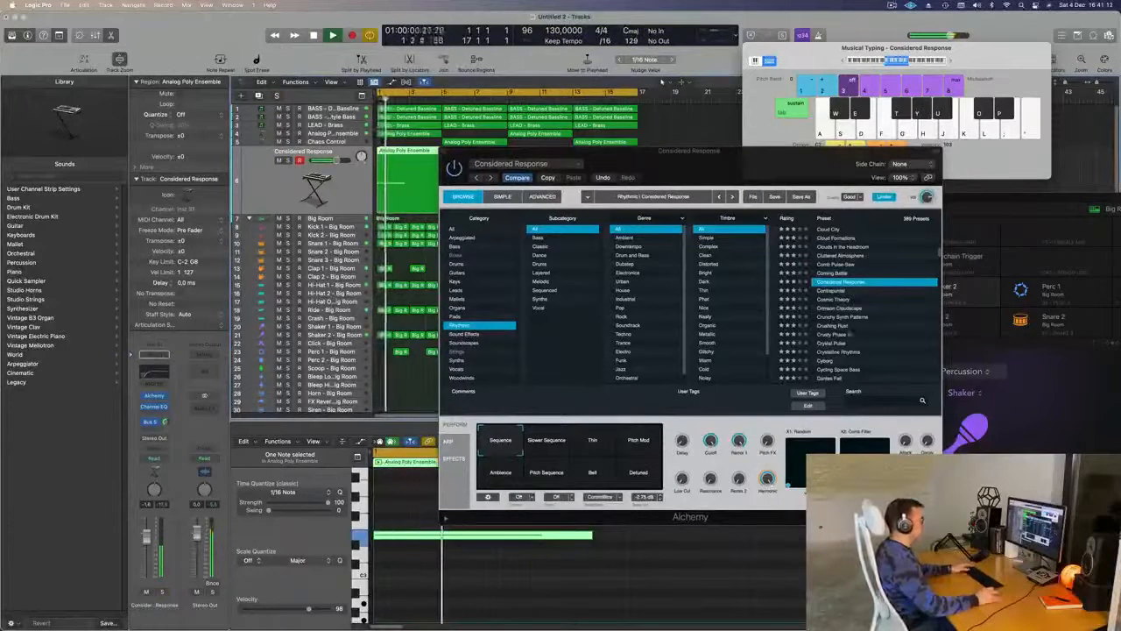
- Narrow the Rhythmic presets to the Drums subcategory and try New Psychology, Minimal Acid Patterns and Private Groove
left_click(558, 264)
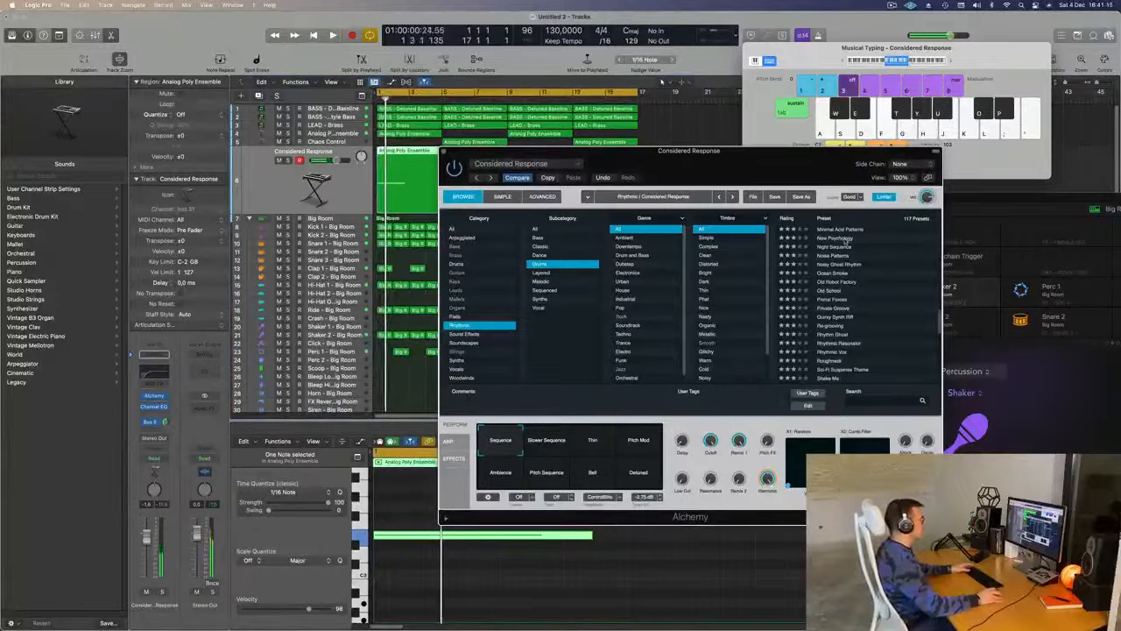
left_click(847, 240)
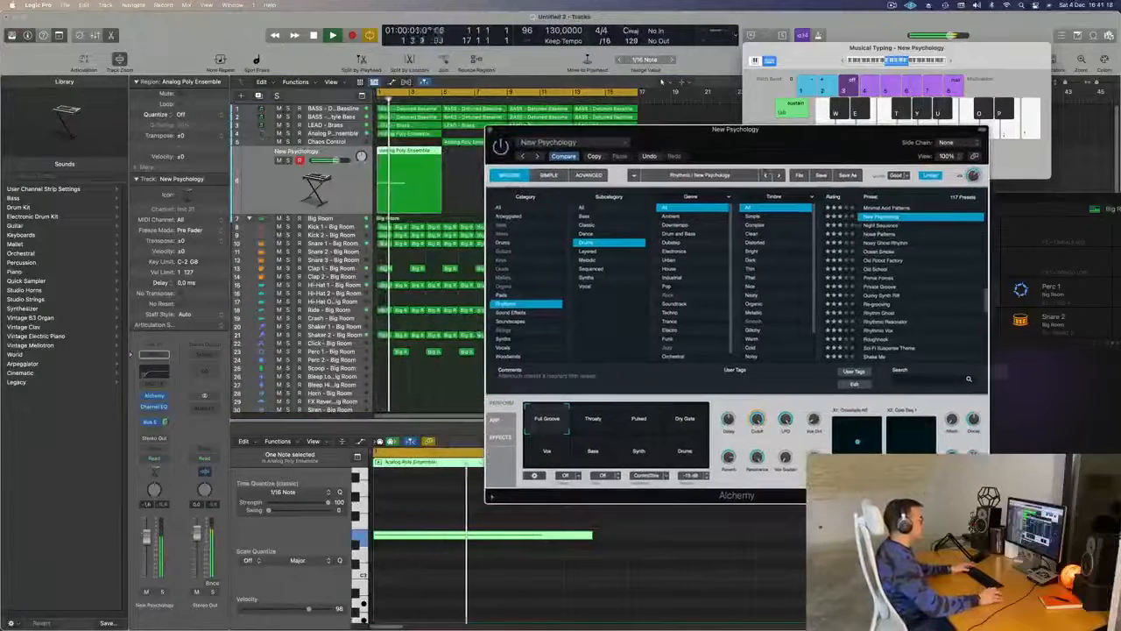
left_click(884, 208)
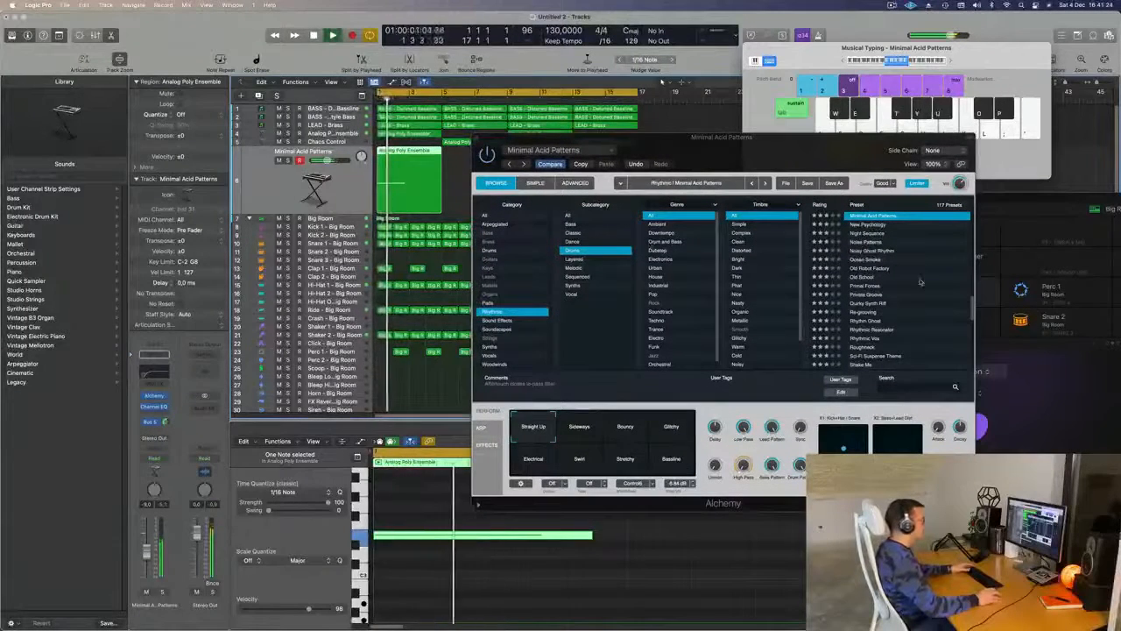
scroll(920, 282, "down", 3)
left_click(889, 267)
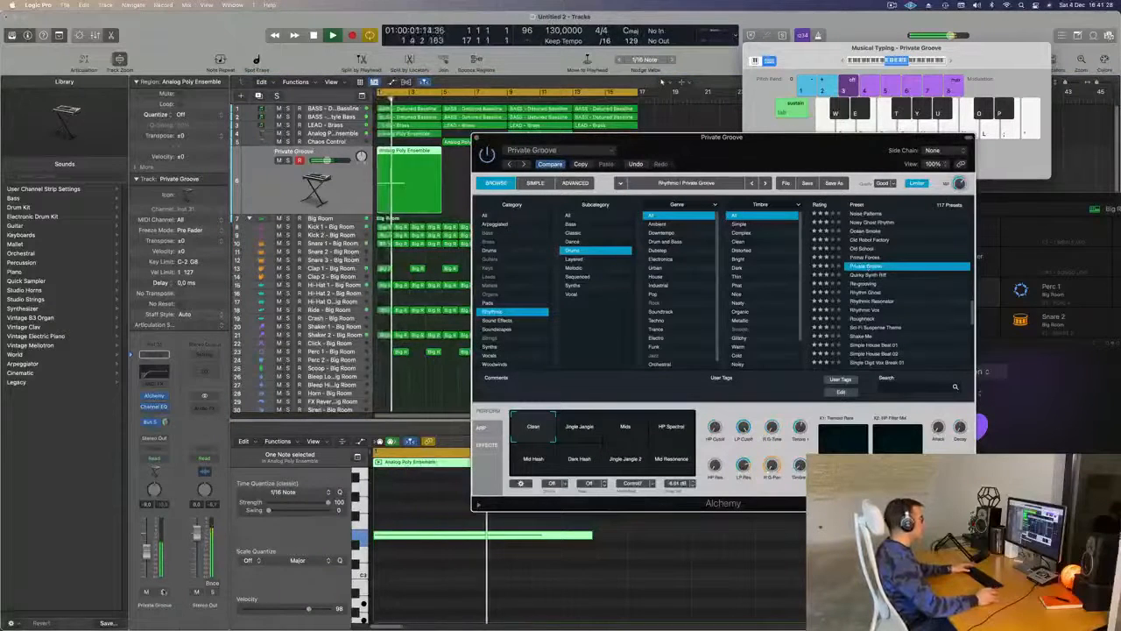
- Audition the Private Groove and Re-grooving presets, soloed and against the full loop
left_click(288, 160)
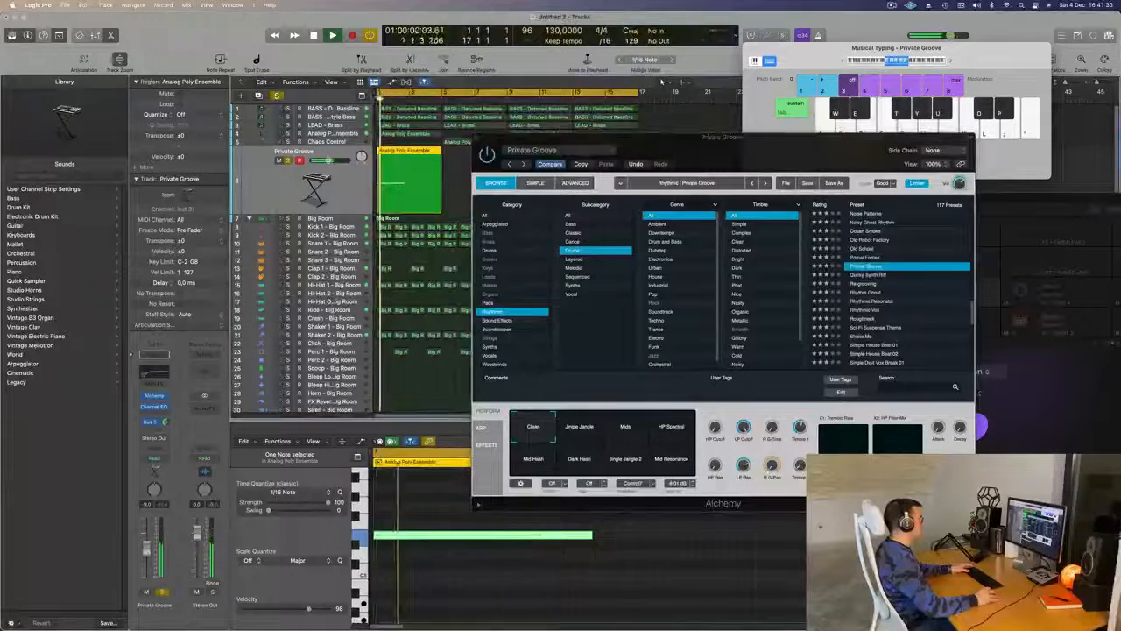
key("space")
key("space")
key("s")
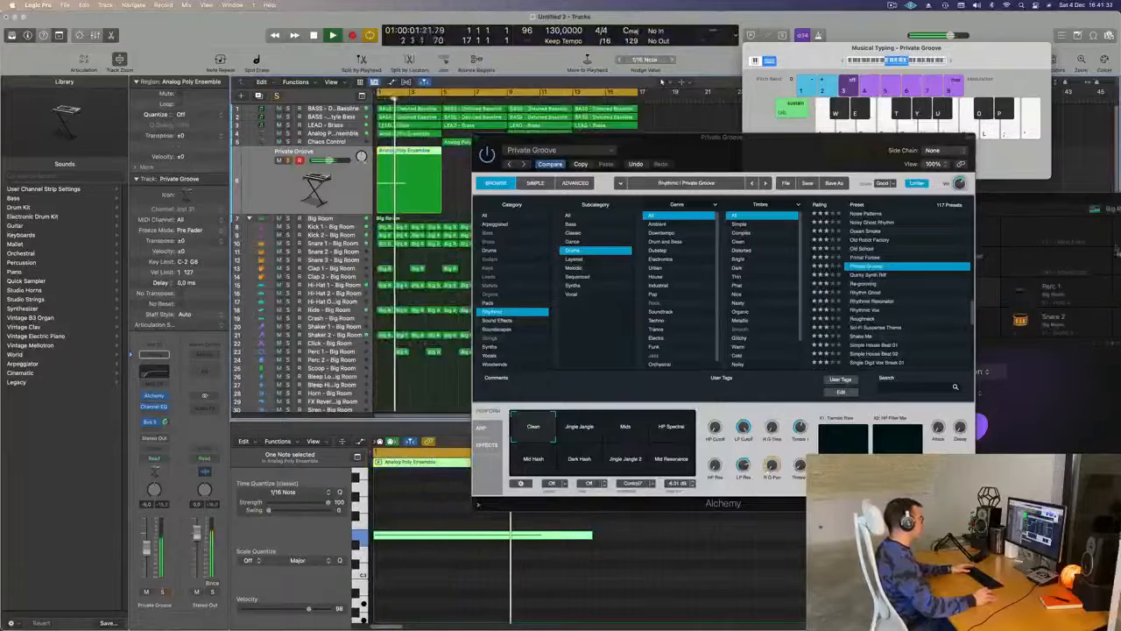
left_click(861, 284)
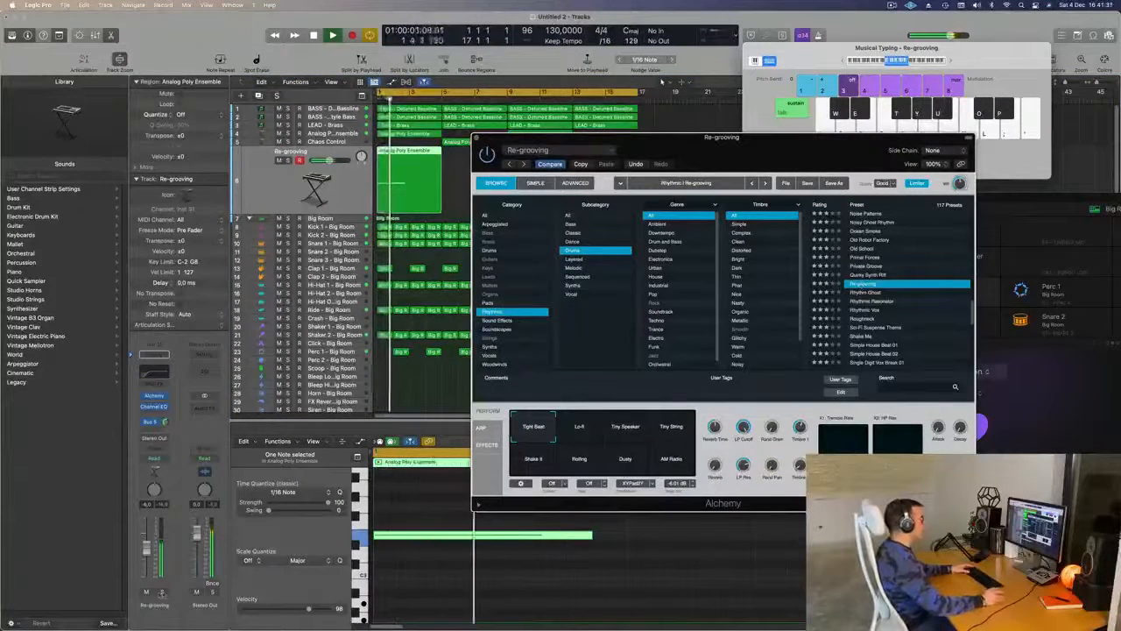
left_click(162, 592)
left_click(162, 592)
key("Return")
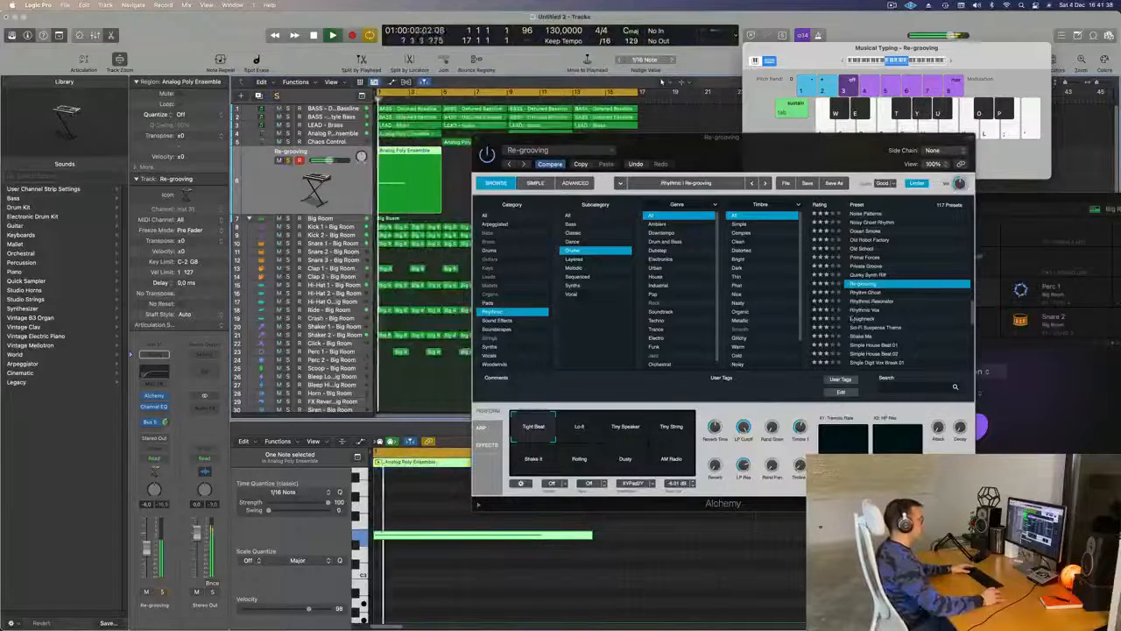
- Try the Rhythmic Resonator and Shake Me presets, settling on Slap The Conga
left_click(880, 301)
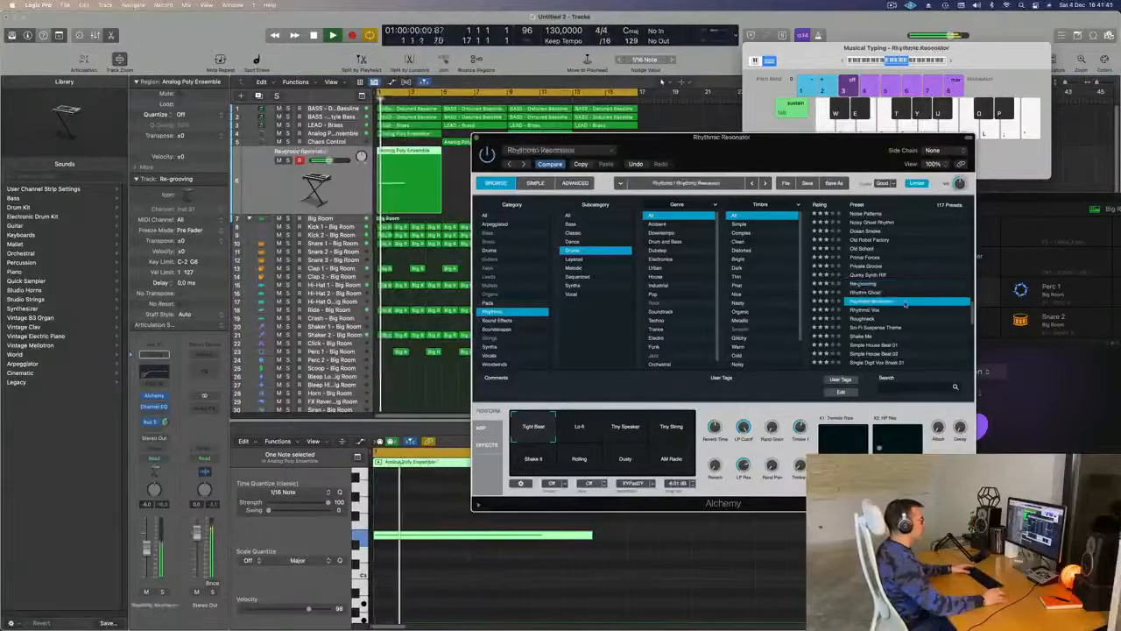
scroll(932, 281, "down", 2)
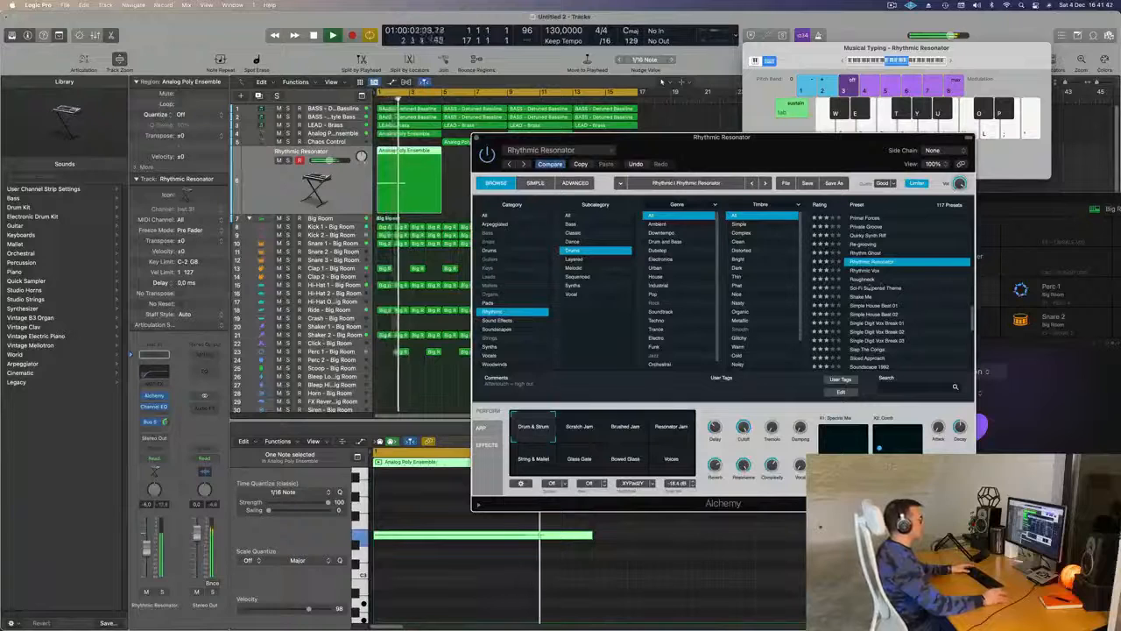
left_click(862, 298)
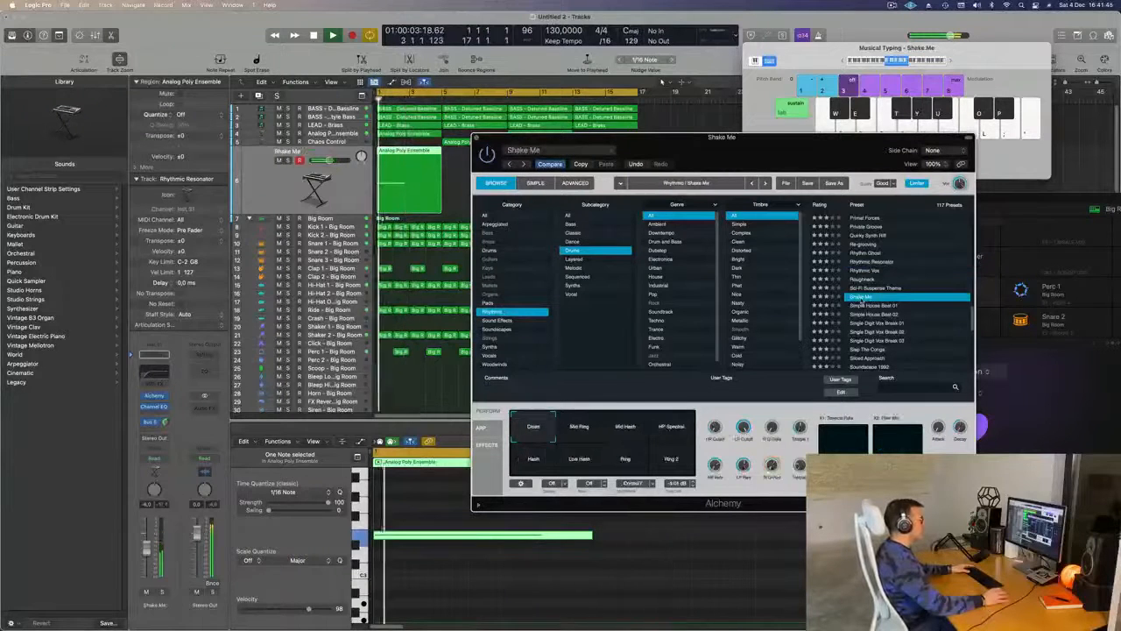
scroll(925, 289, "down", 2)
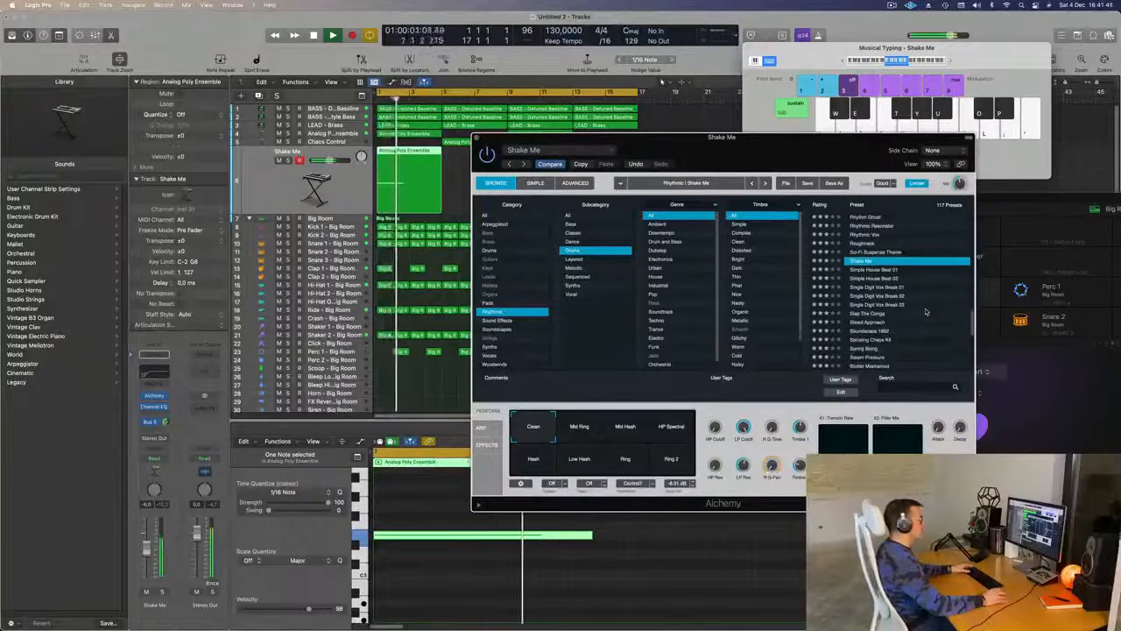
left_click(868, 313)
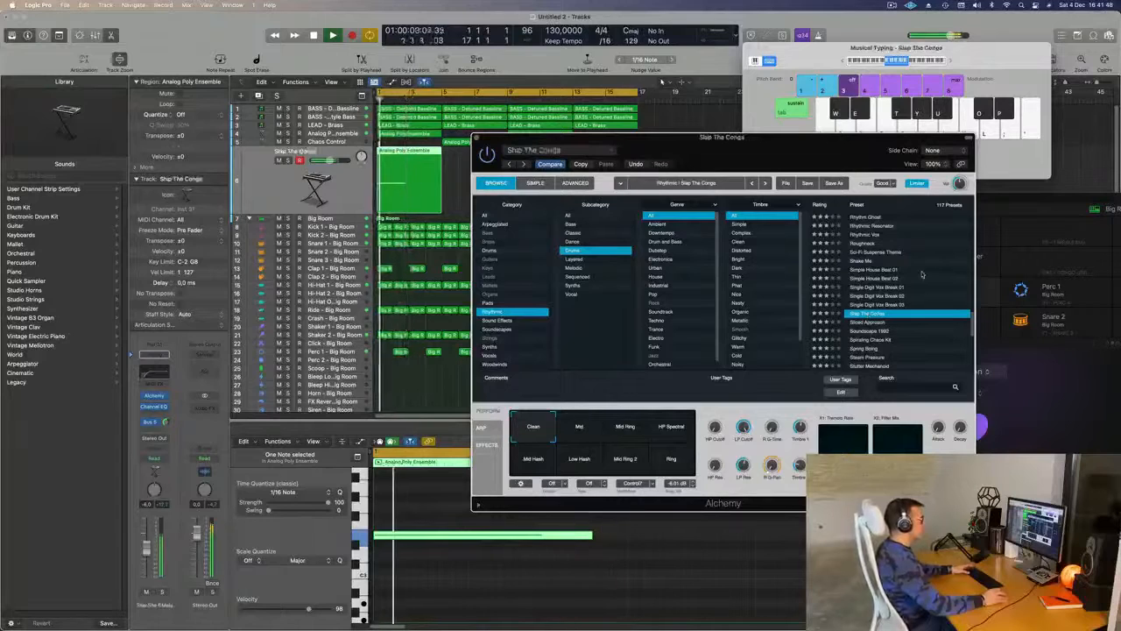
scroll(928, 274, "down", 2)
scroll(927, 273, "up", 1)
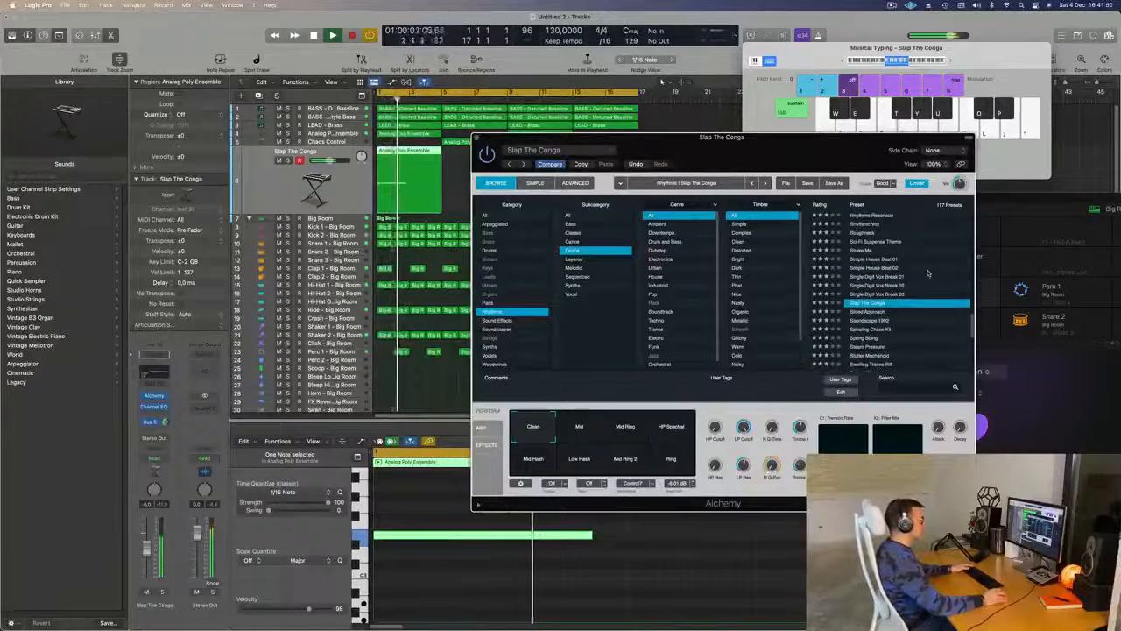
- Audition the Slap The Conga performance snapshots, including HP Spectral, Mid, Mid Ring 2, Low Hash and Mid Hash, and settle on Mid Ring
left_click(627, 429)
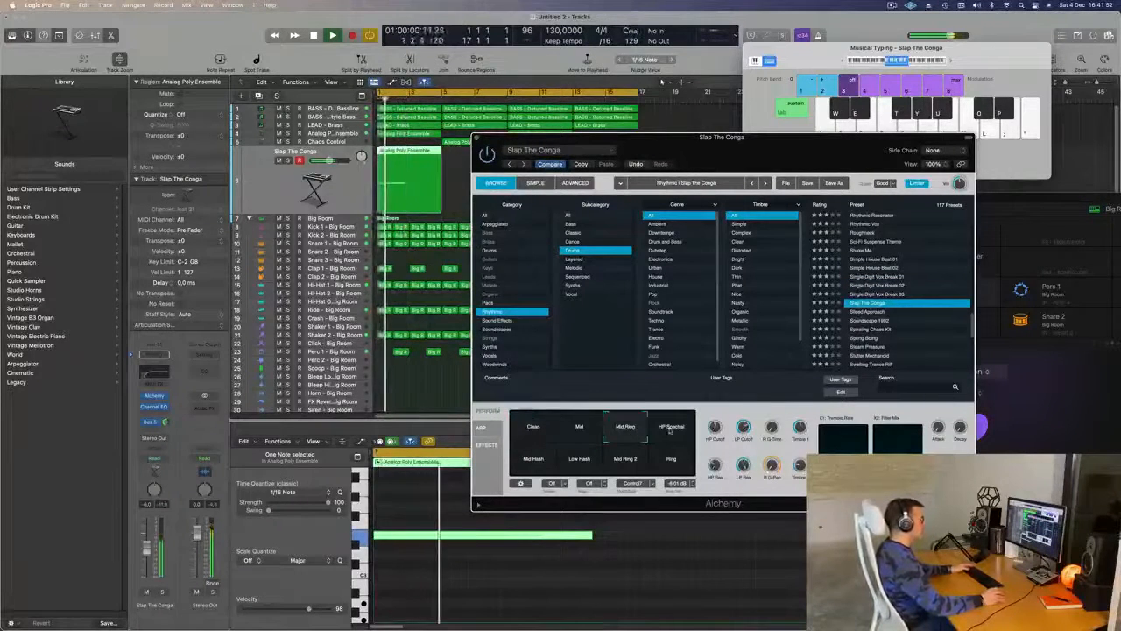
left_click(670, 427)
left_click(585, 427)
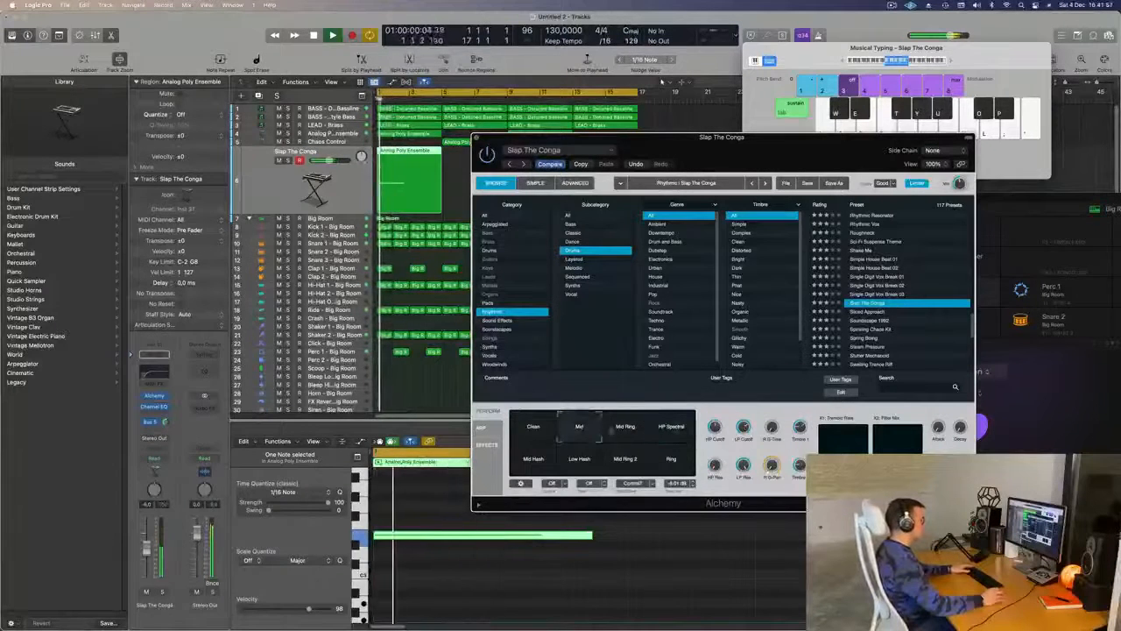
left_click(627, 429)
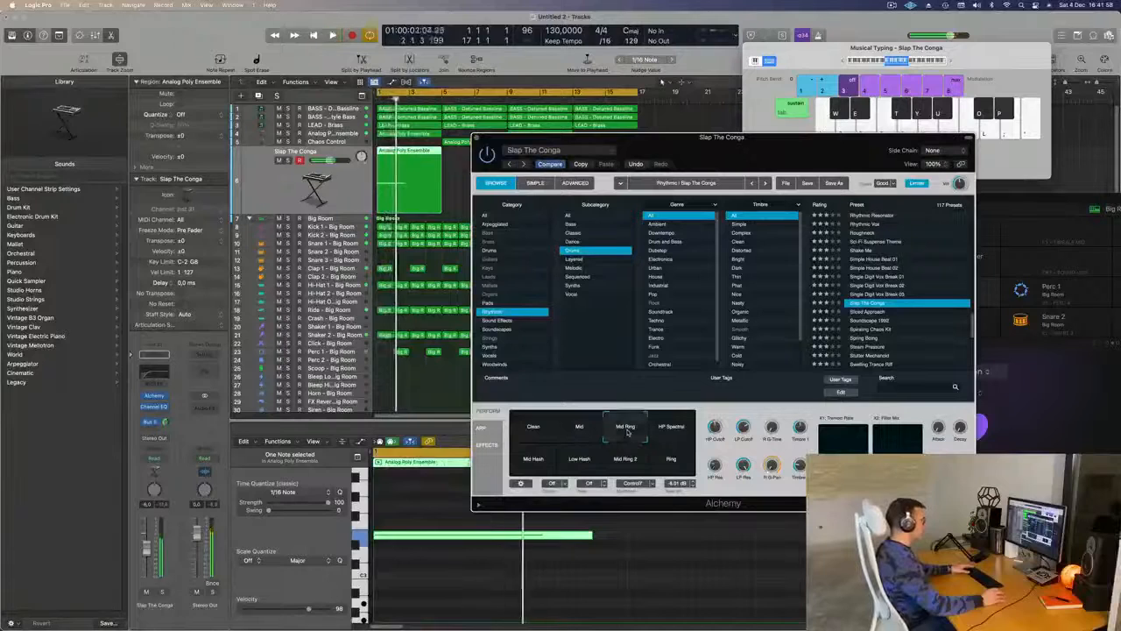
left_click(622, 460)
left_click(575, 463)
left_click(529, 462)
left_click(625, 462)
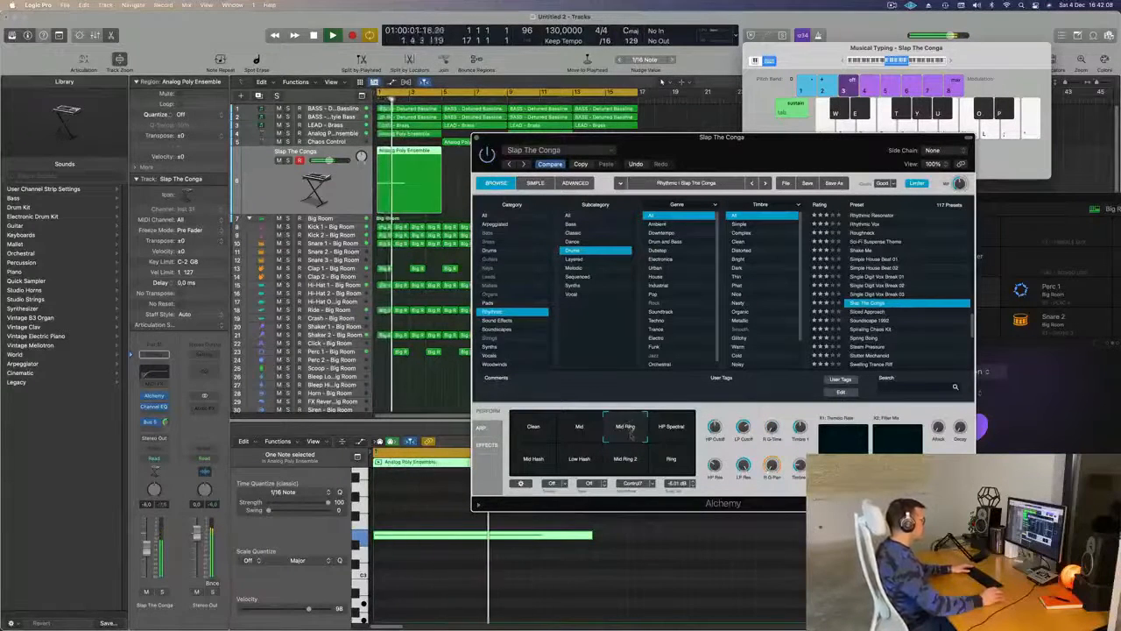
- Solo the conga track and compare the Mid Ring 2 and Mid Hash snapshots with Mid Ring, ending on Mid Ring
left_click(162, 592)
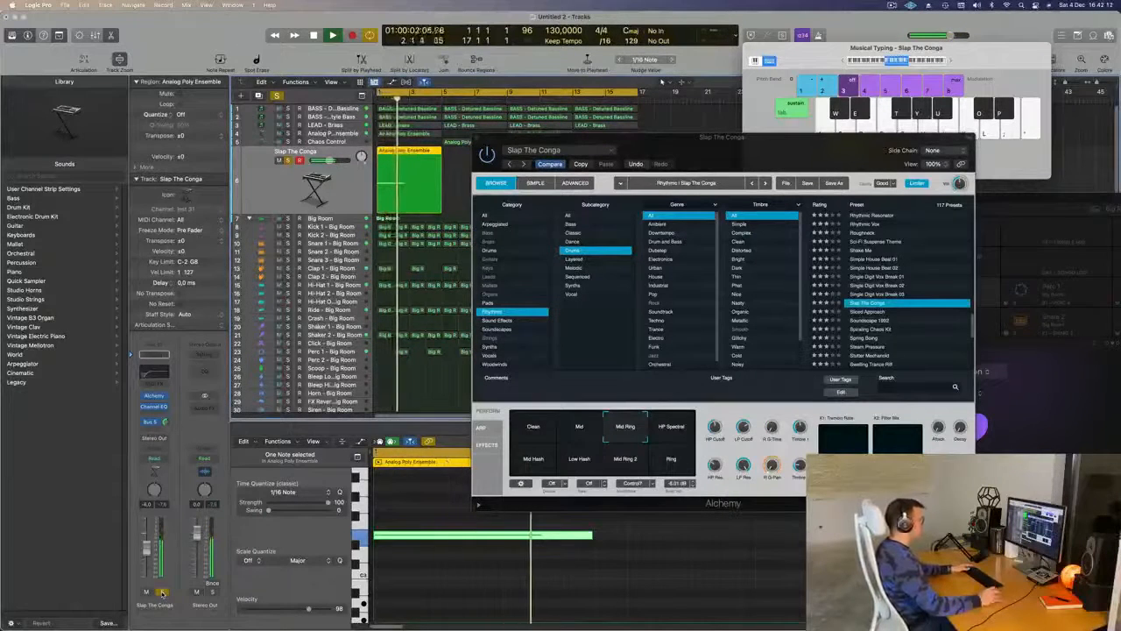
left_click(625, 463)
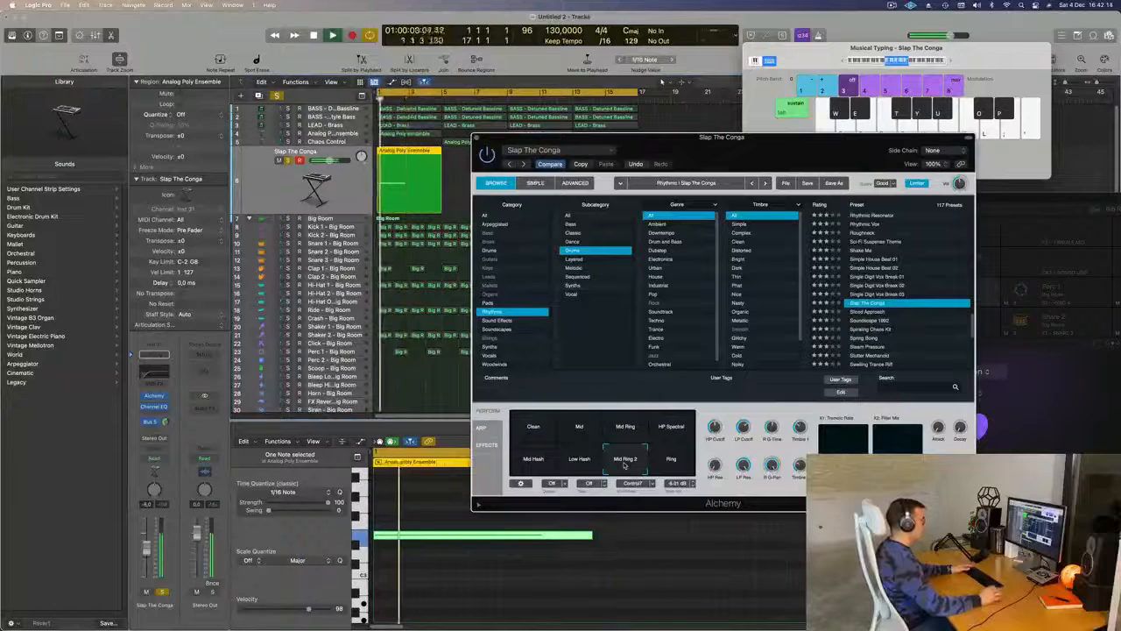
left_click(627, 426)
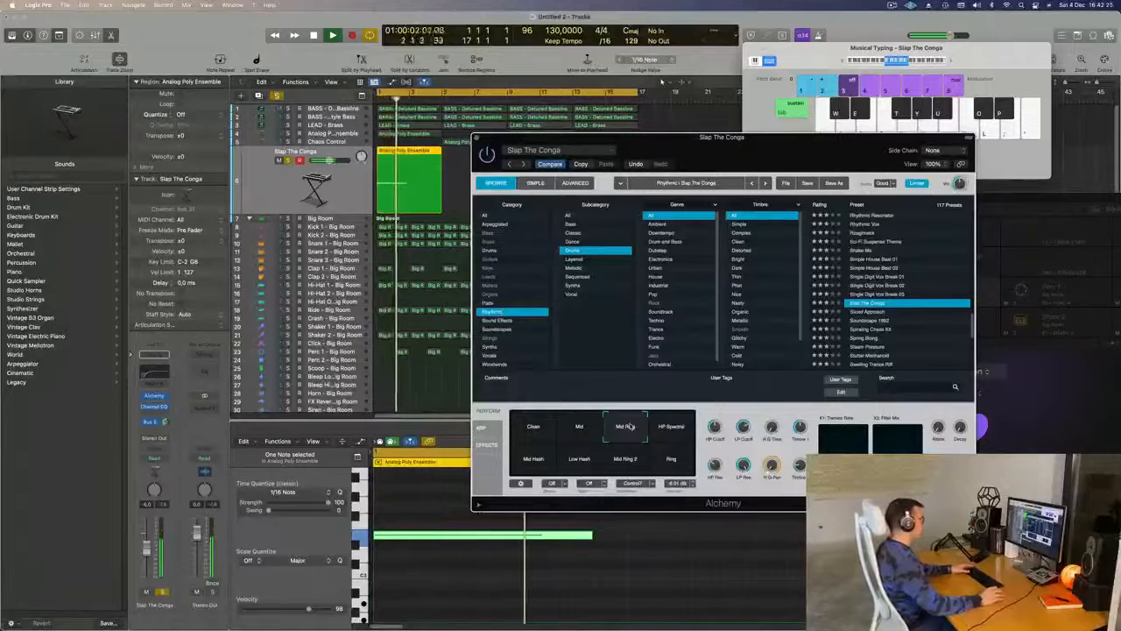
left_click(541, 466)
key("space")
left_click(629, 459)
key("space")
key("space")
left_click(627, 427)
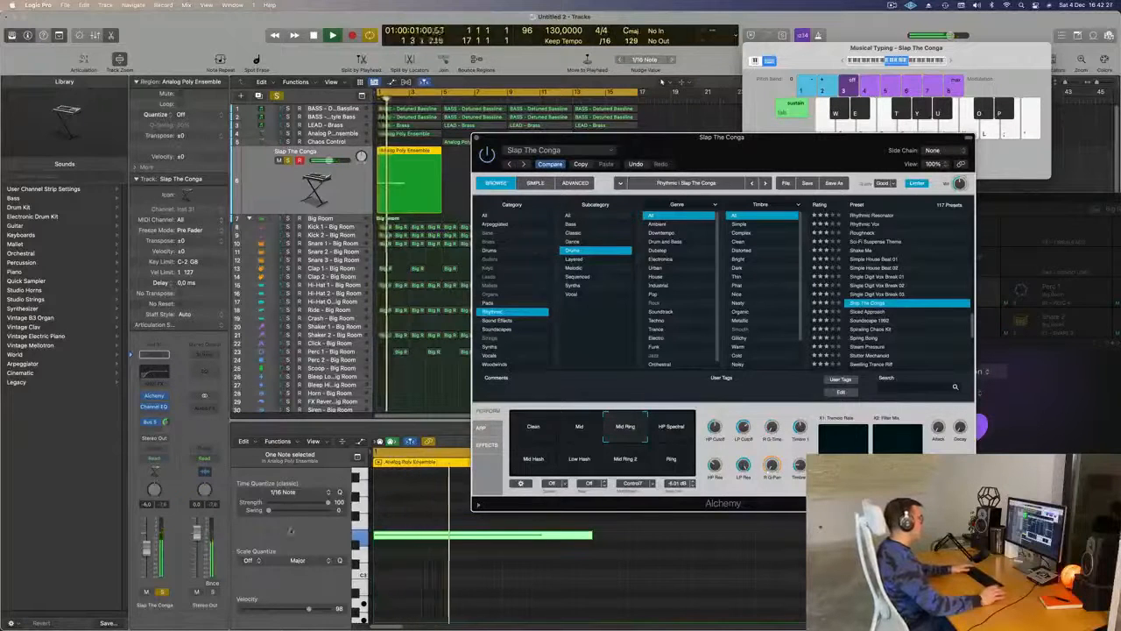
- Unsolo the Slap The Conga track and replay the full loop from the start while adjusting its Bus 5 reverb send
left_click(161, 593)
key("Return")
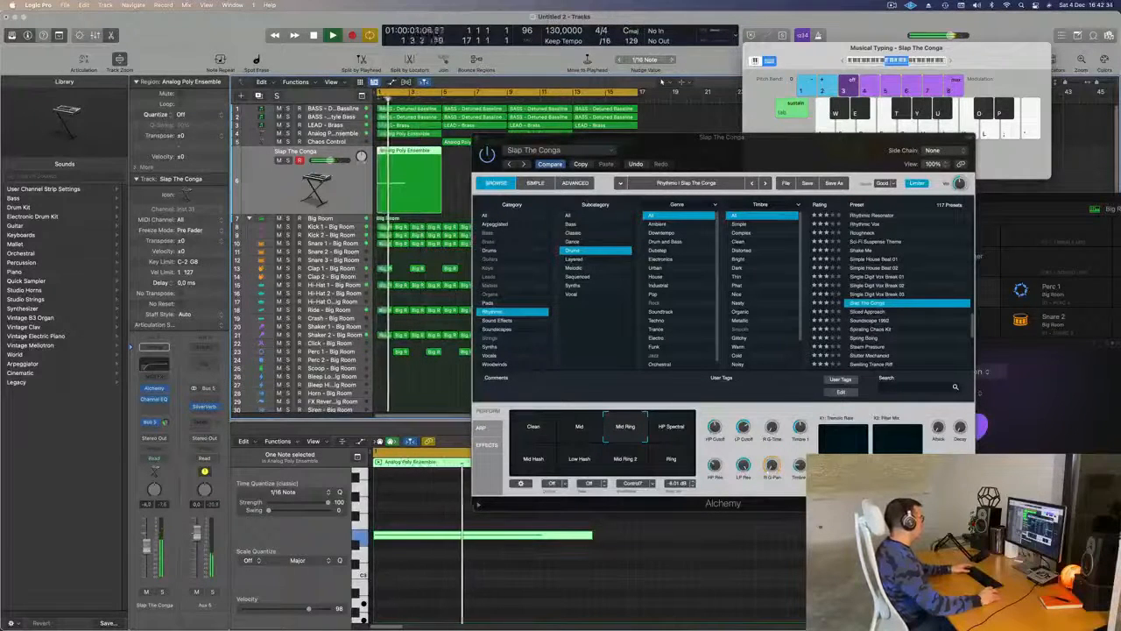
key("Return")
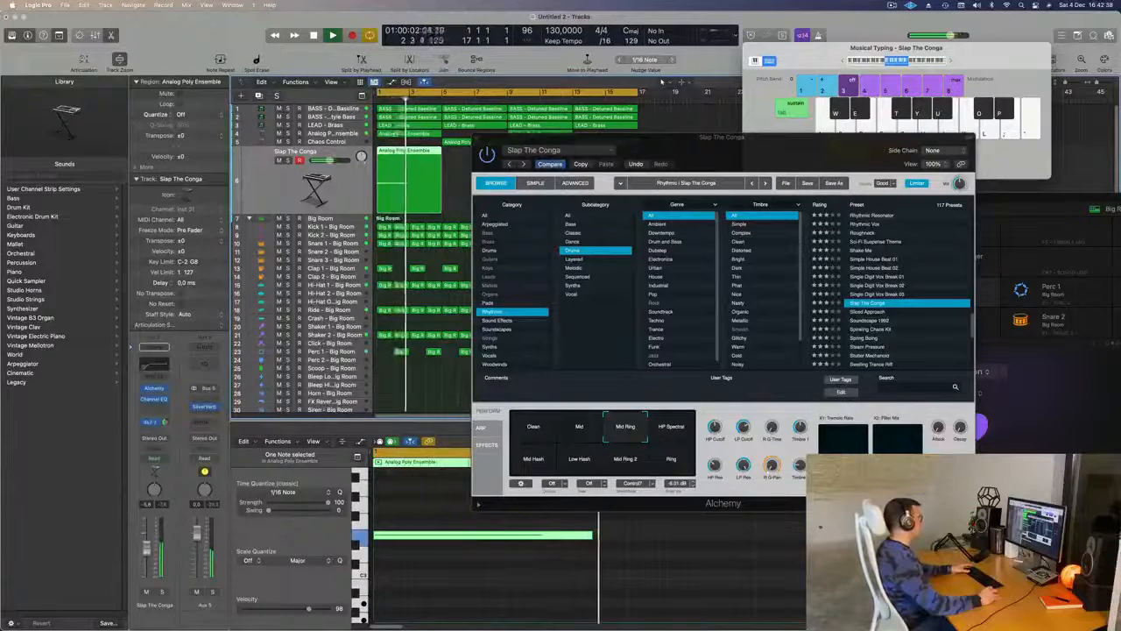
- Add a Bus 6 delay send to the Slap The Conga track, closing the Alchemy window and stopping playback
left_click(151, 422)
mouse_move(152, 442)
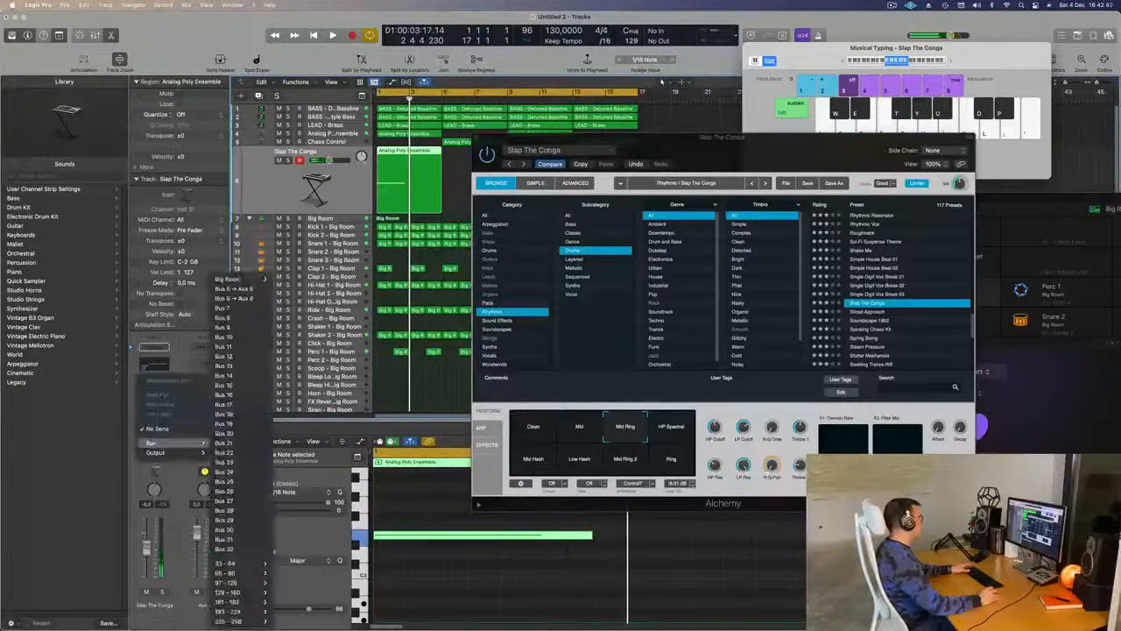
left_click(233, 289)
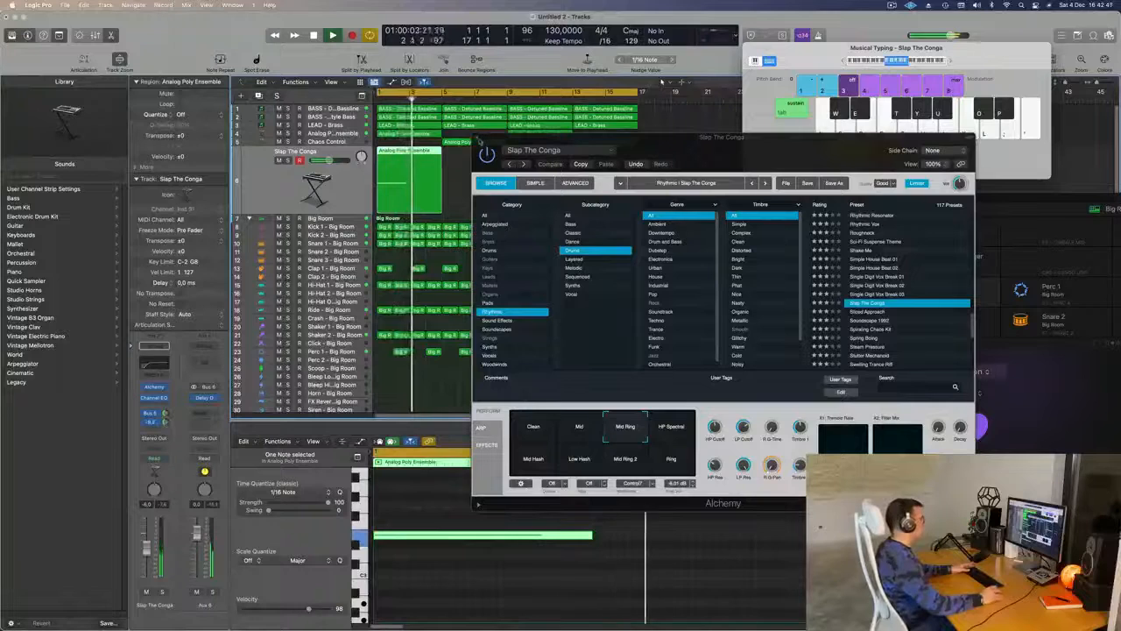
left_click(478, 139)
key("space")
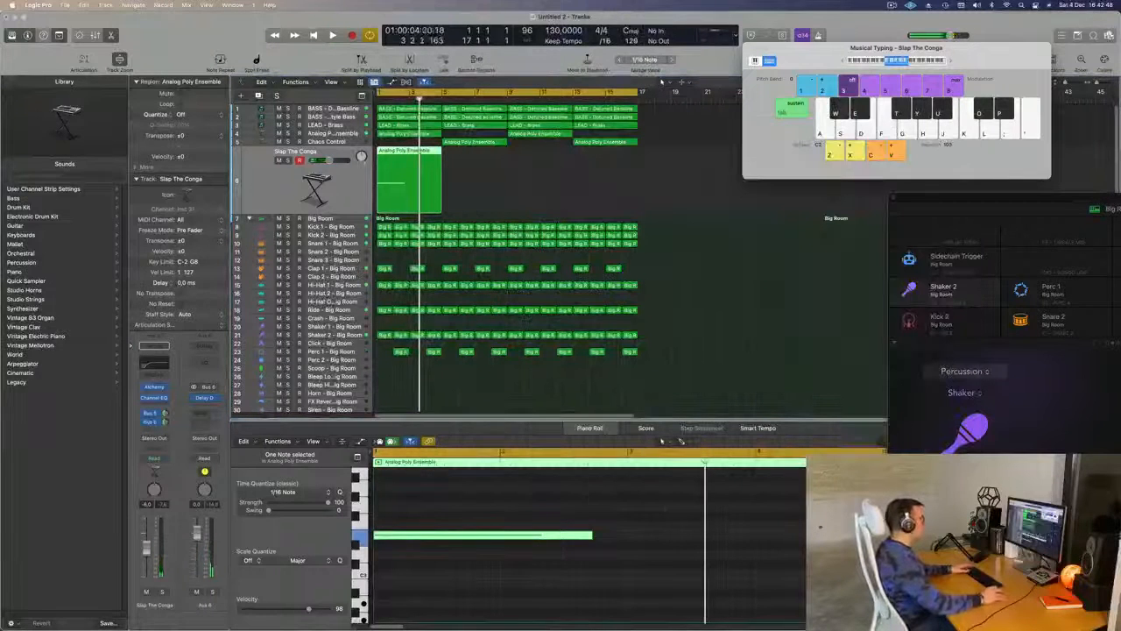
- Cut the Slap The Conga region down to bars 1–3, extend its note to the region's end and play the loop
key("super+t")
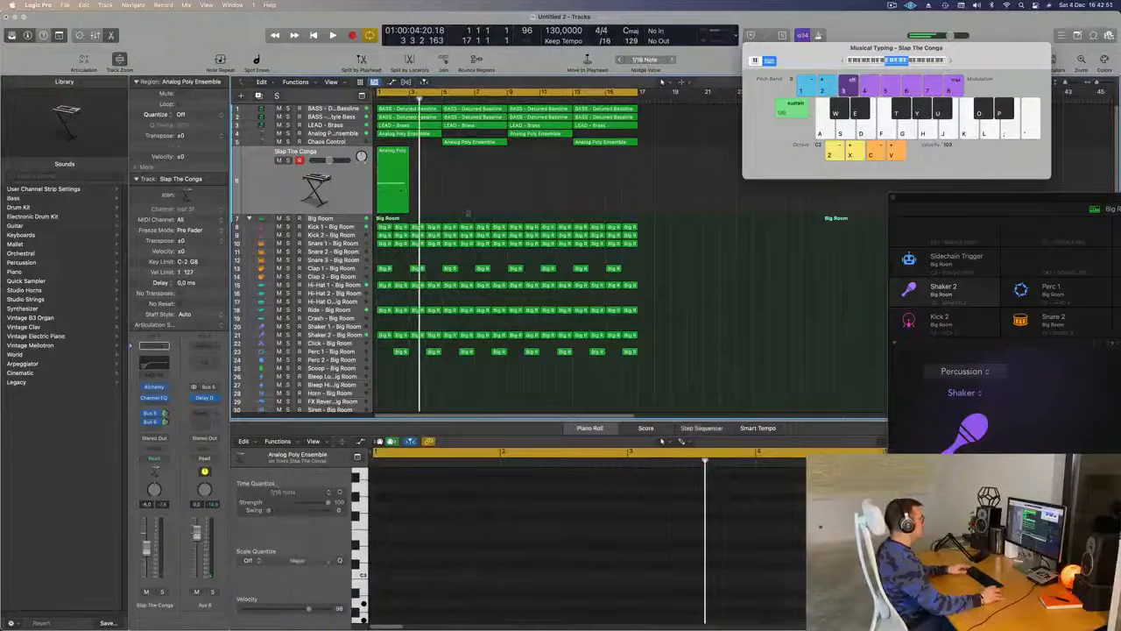
key("Delete")
left_click_drag(593, 535, 619, 543)
key("space")
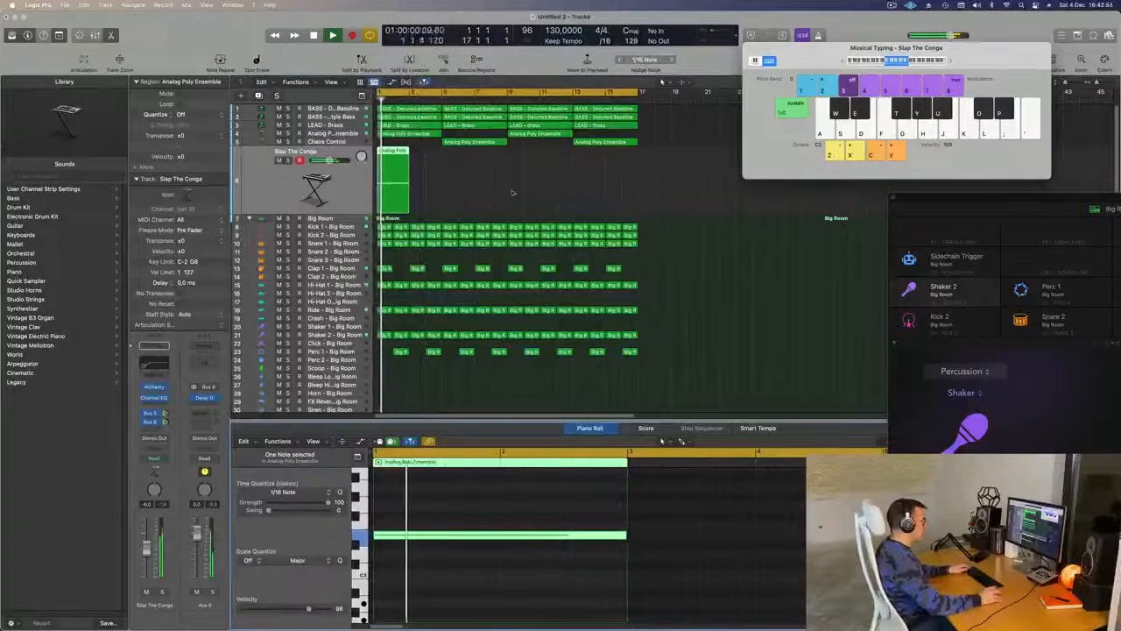
- Repeat the two-bar Slap The Conga region along its track until it covers the whole 16-bar loop
key("super+r")
key("super+r")
key("super+r")
key("super+r")
key("super+r")
key("super+r")
key("super+r")
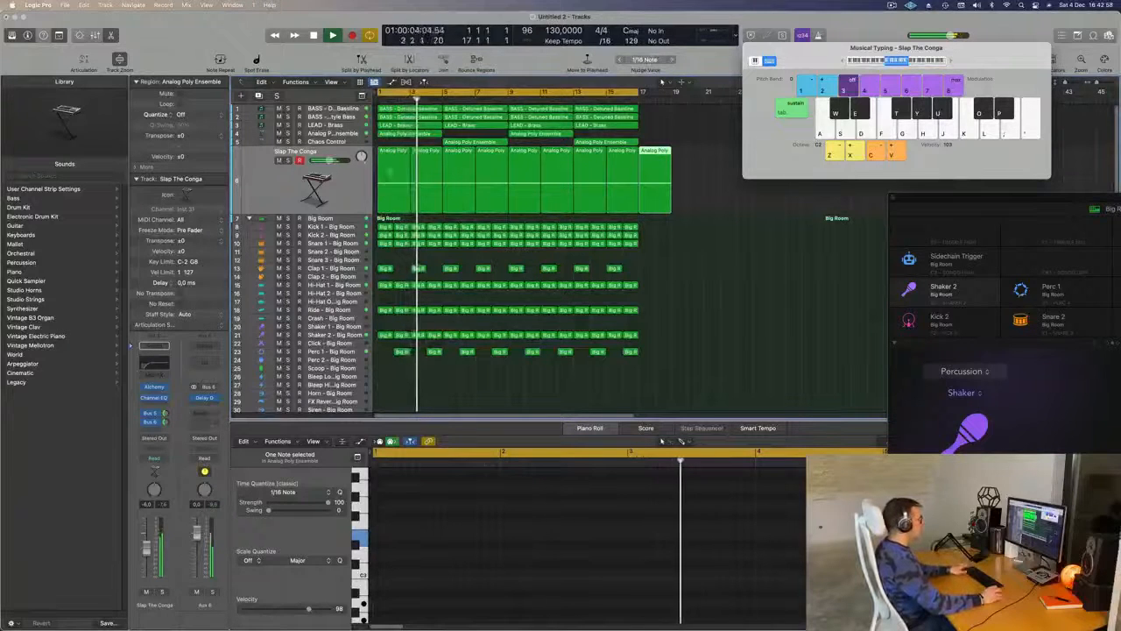
- Undo the last Slap The Conga region repeat that runs past the 16-bar loop and restart playback from the beginning
key("super+z")
key("super+a")
key("Return")
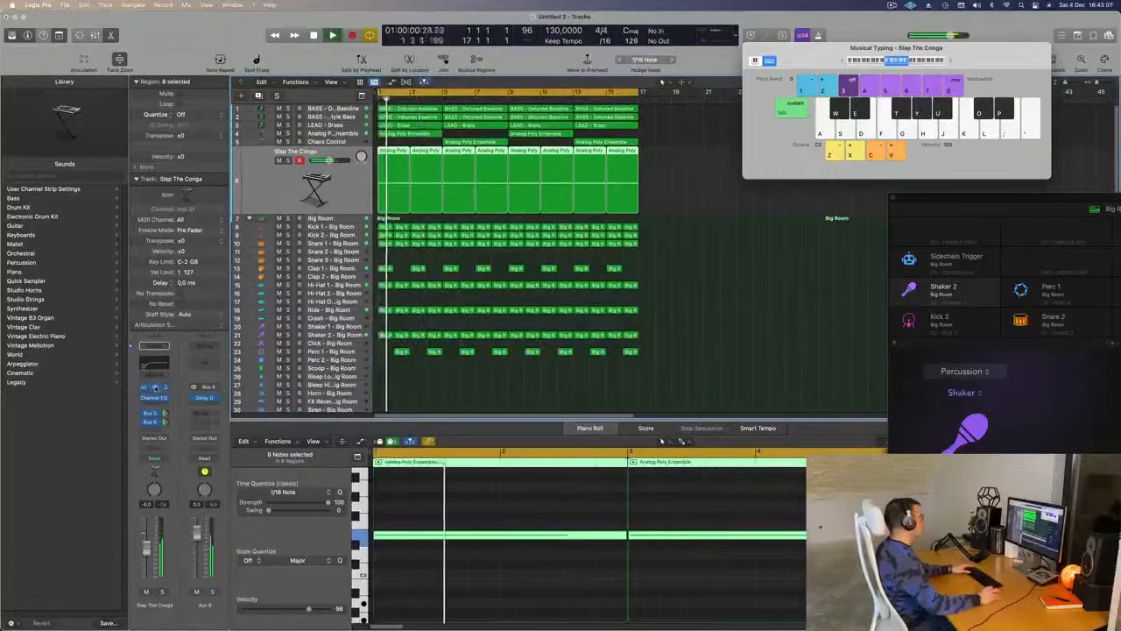
- Open the Slap The Conga track's Alchemy instrument, audition the Sliced Approach and Soundscape 1992 presets, and load Spring Boing
left_click(151, 387)
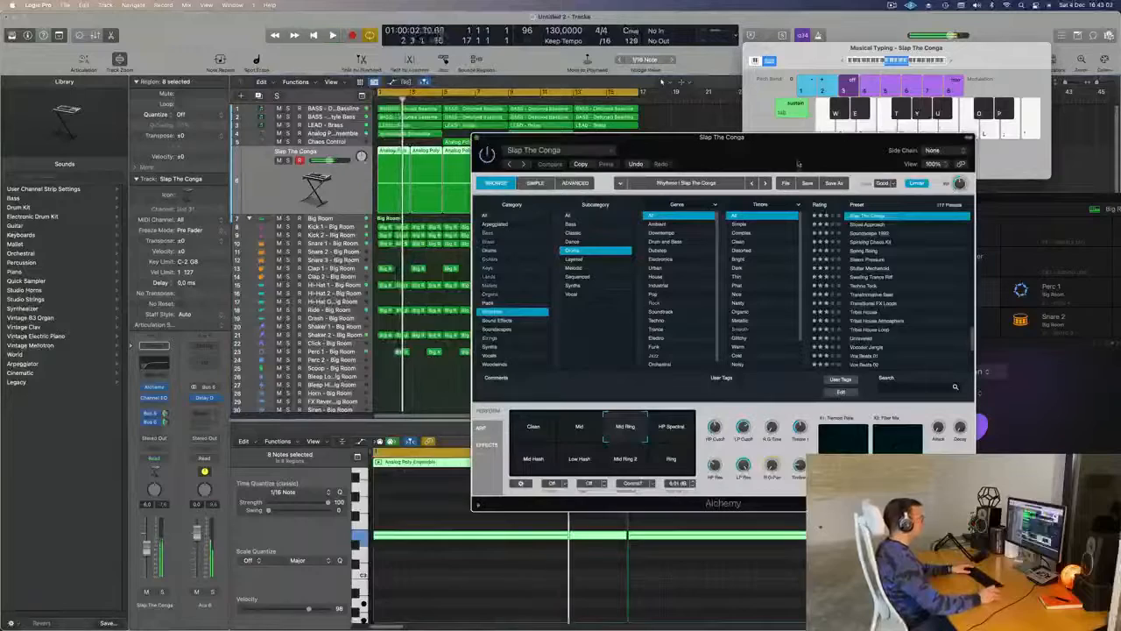
left_click_drag(802, 152, 616, 160)
left_click(680, 233)
left_click_drag(536, 145, 600, 151)
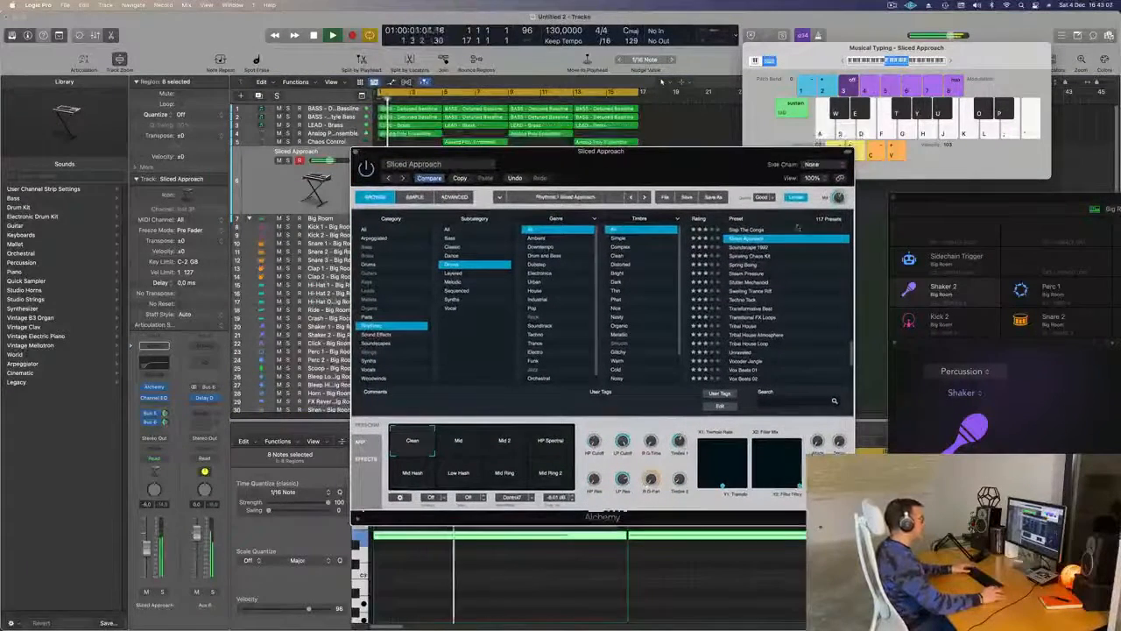
left_click(756, 247)
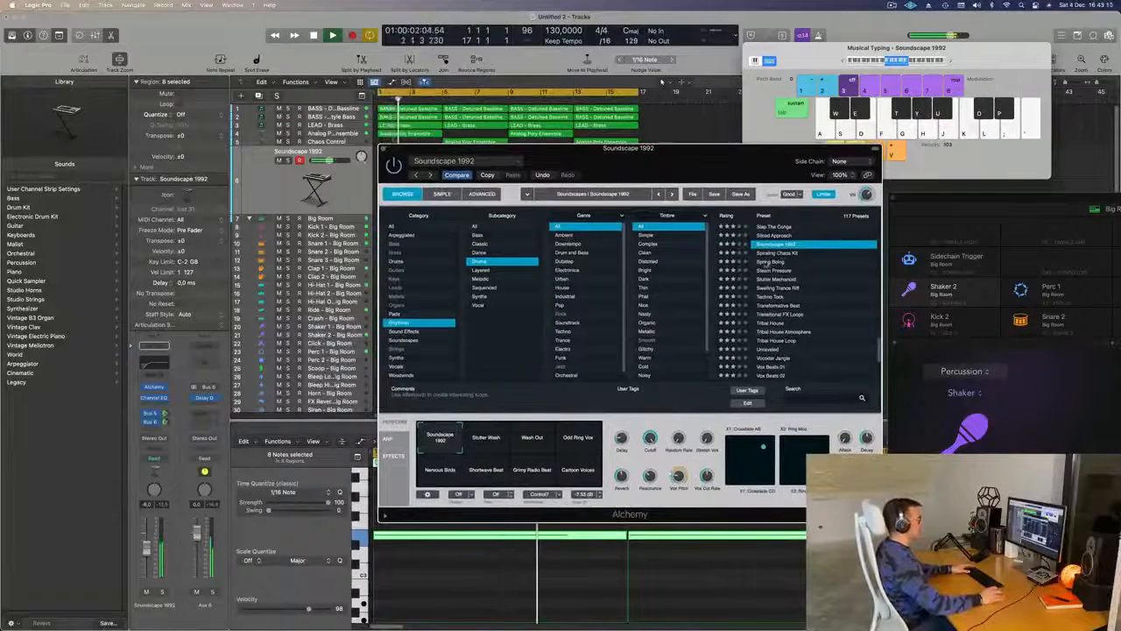
left_click(767, 261)
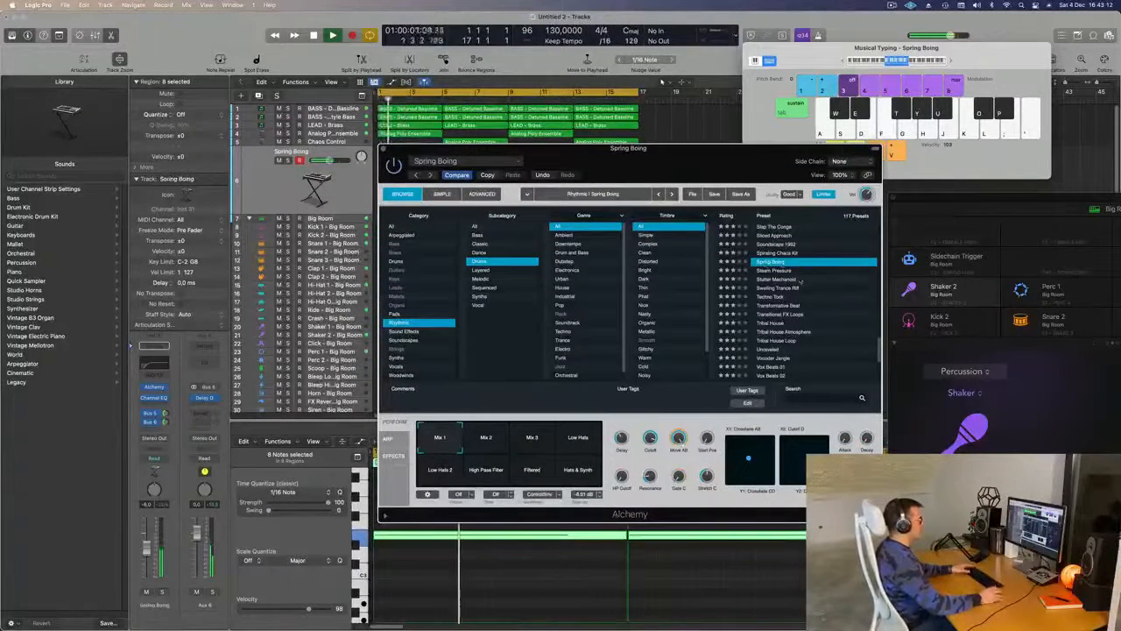
- Compare the Spring Boing track soloed and in the full mix, lowering its volume to about -10.8 dB
left_click(162, 592)
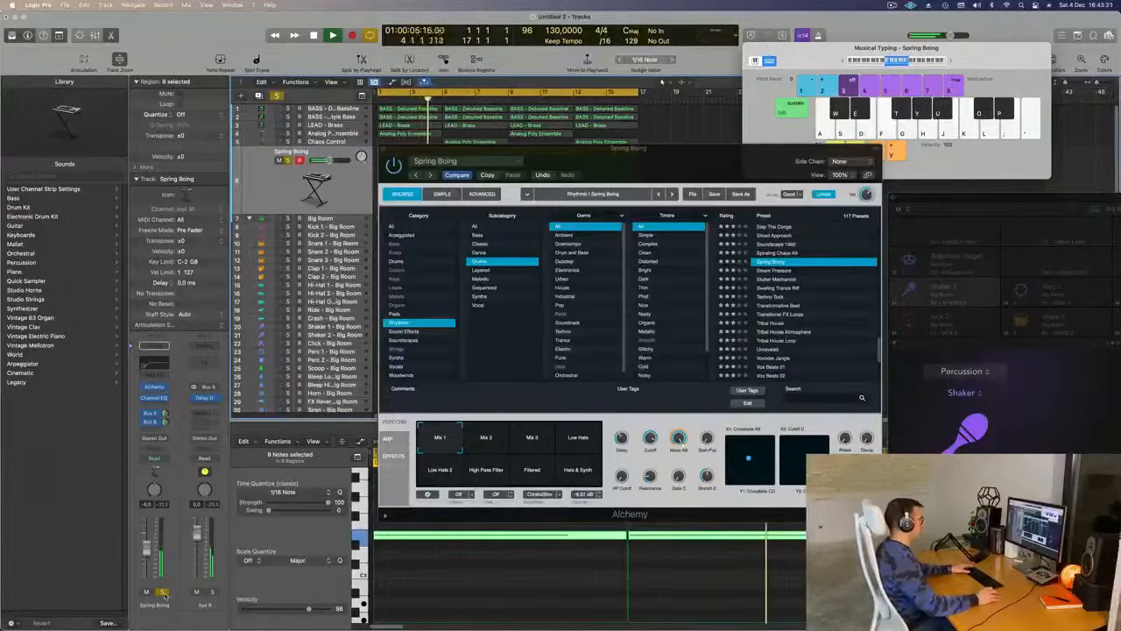
key("s")
left_click_drag(747, 166, 972, 168)
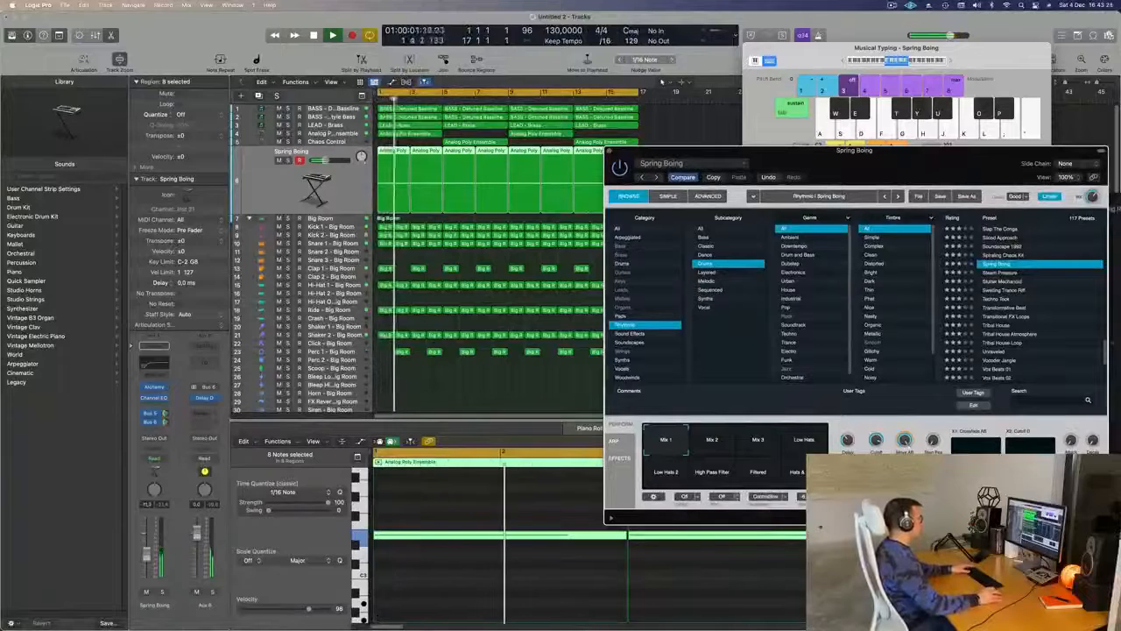
left_click(161, 593)
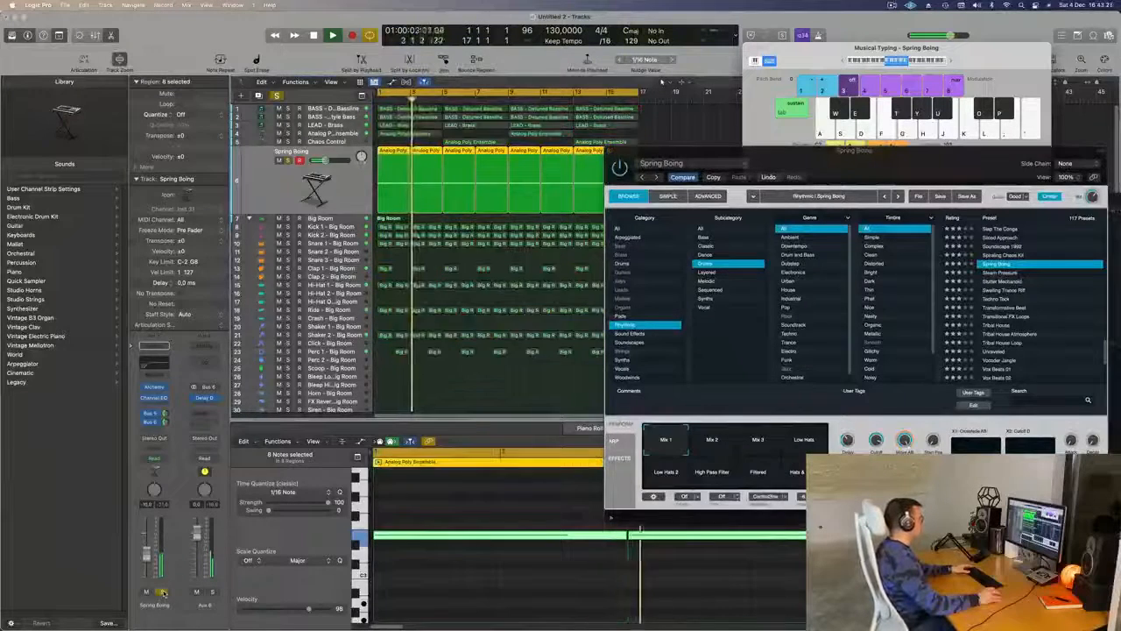
left_click(162, 593)
key("Return")
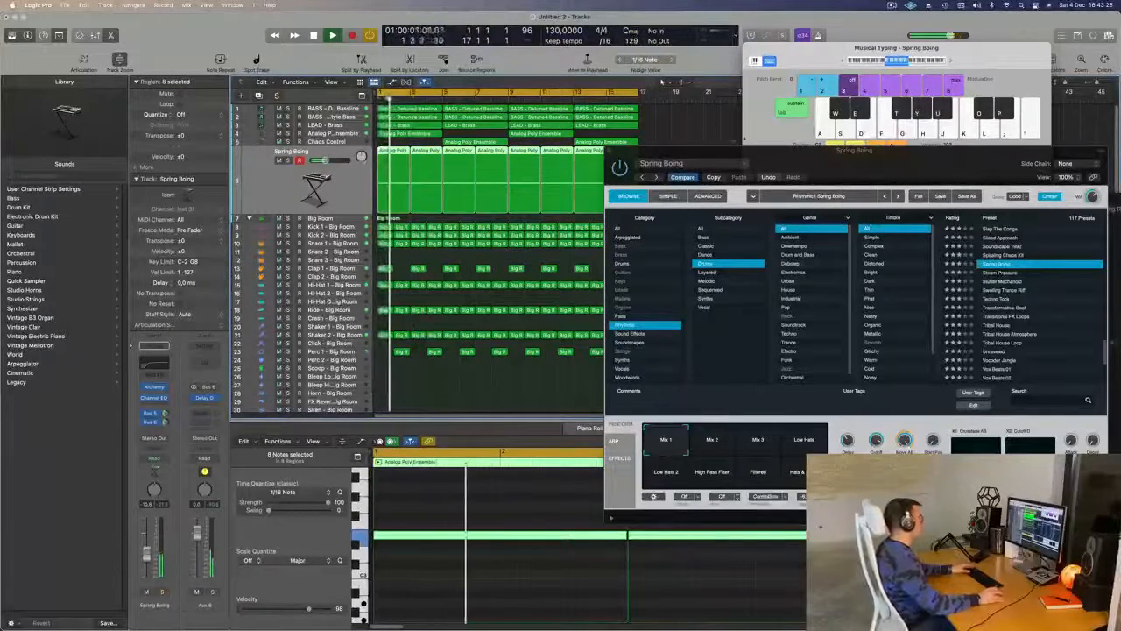
left_click_drag(737, 169, 749, 171)
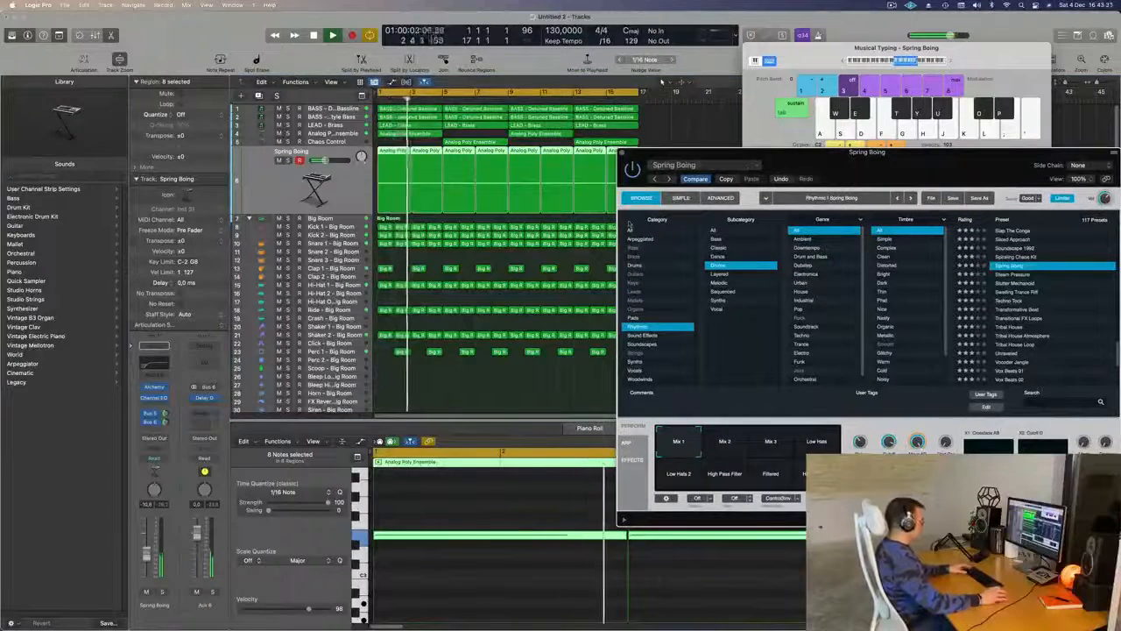
- Deselect the regions, hide the musical typing keyboard and show the mixer
left_click(524, 401)
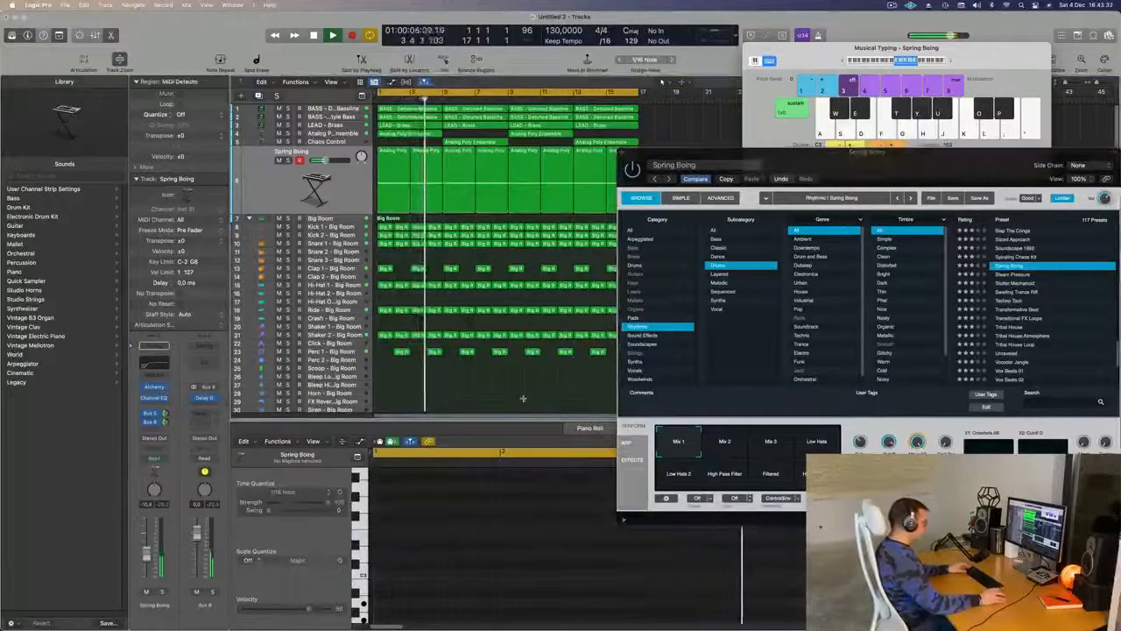
key("super+k")
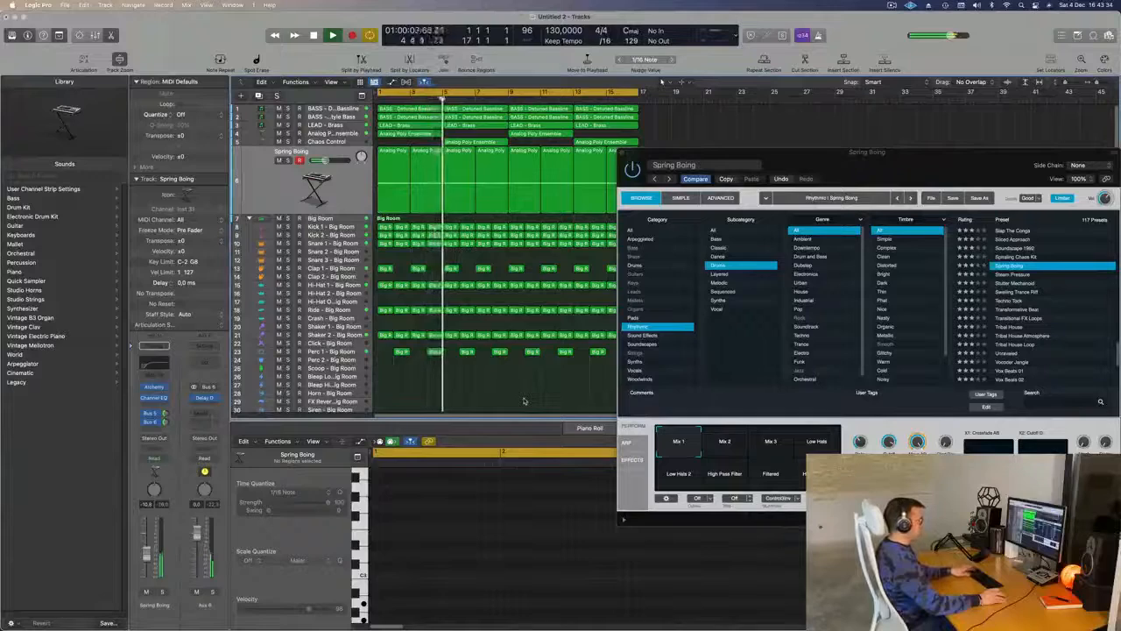
key("x")
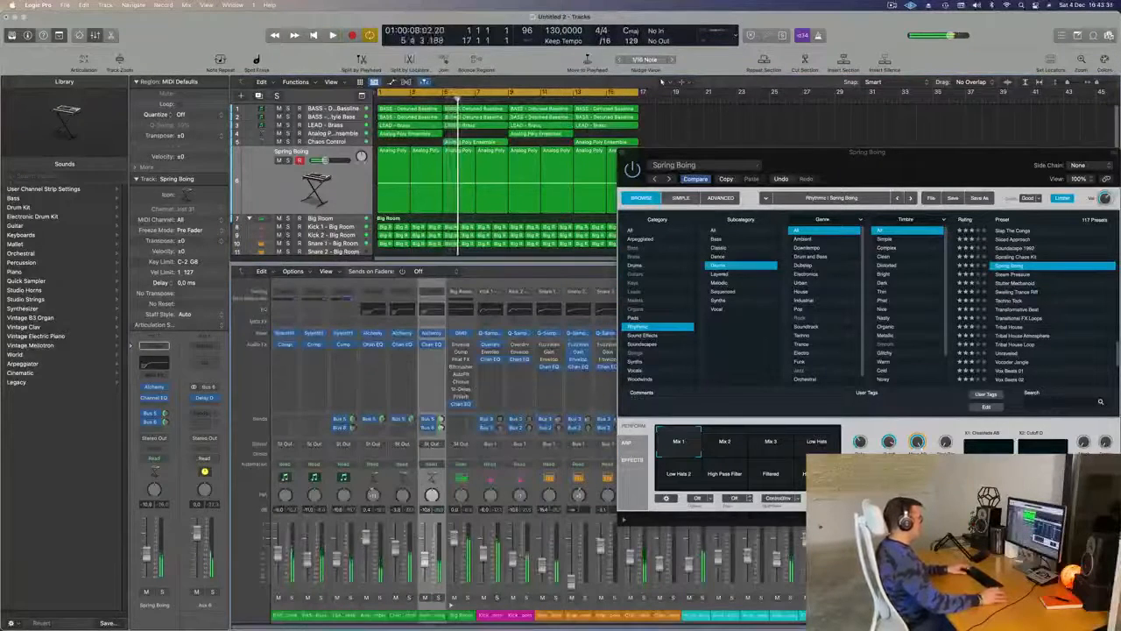
- Copy the Spring Boing instrument's setting, then solo the track and play the loop from the start
left_click(704, 165)
left_click(678, 253)
left_click(287, 161)
key("space")
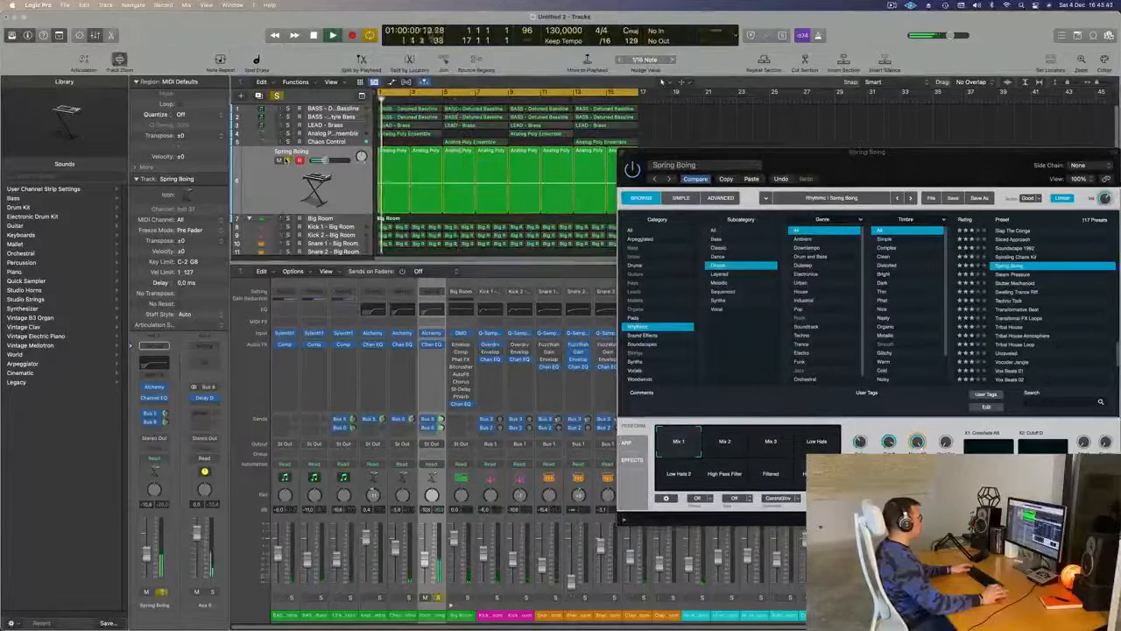
- Audition Alchemy's Mix 2, Low Hats and Low Hats 2 snapshots, return to Mix 1 and raise the track's volume to -6.2 dB
left_click_drag(760, 158, 721, 209)
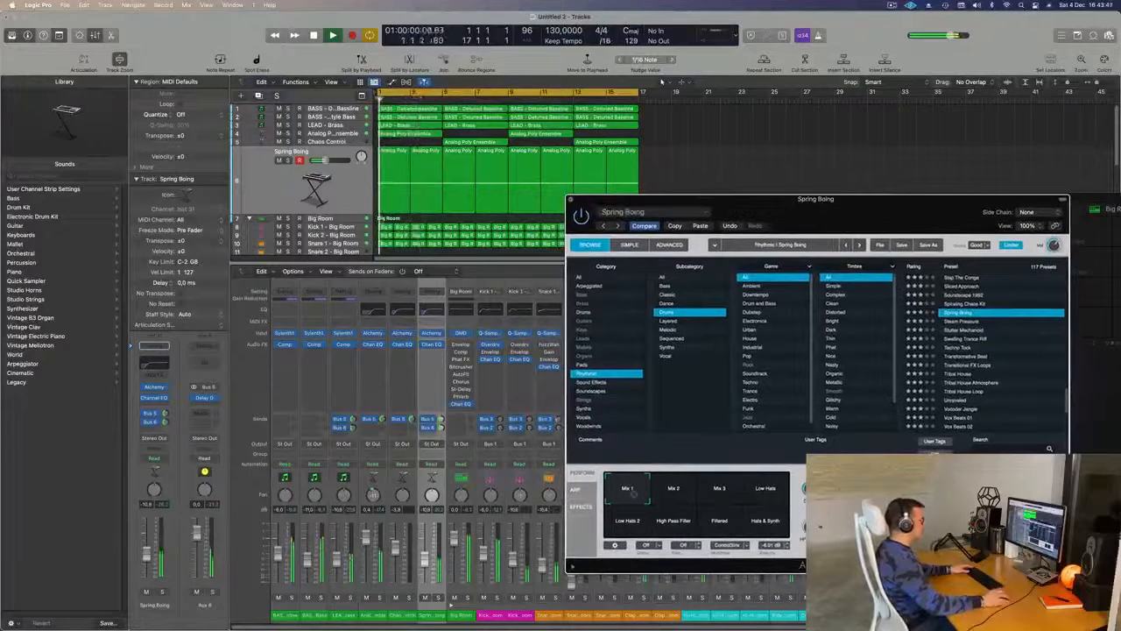
left_click(673, 489)
left_click(758, 492)
left_click(162, 592)
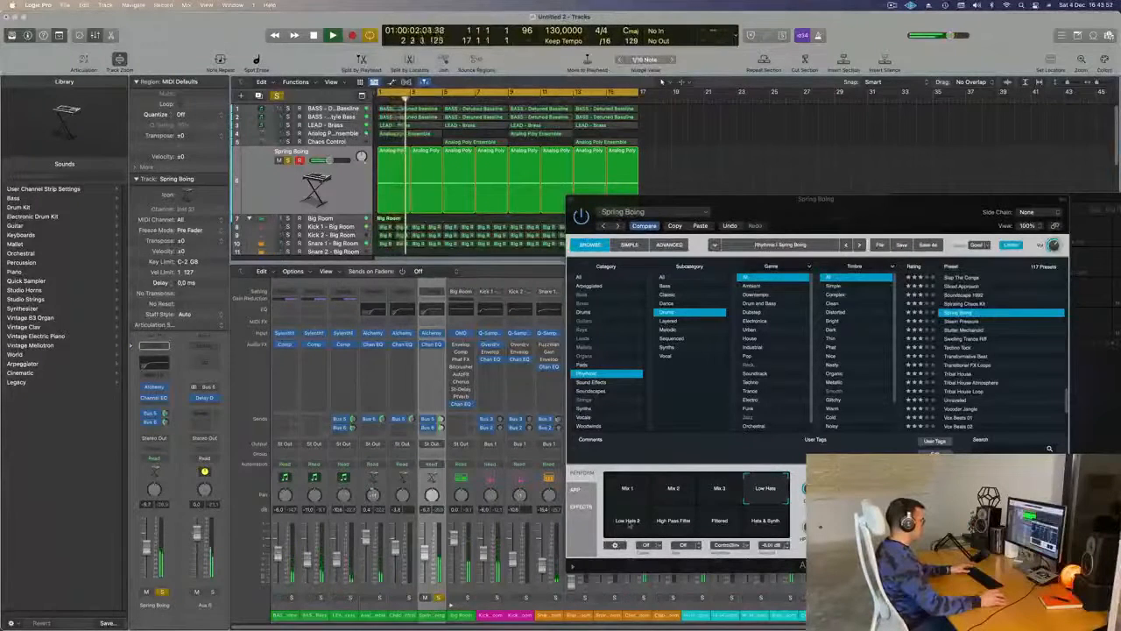
left_click(628, 524)
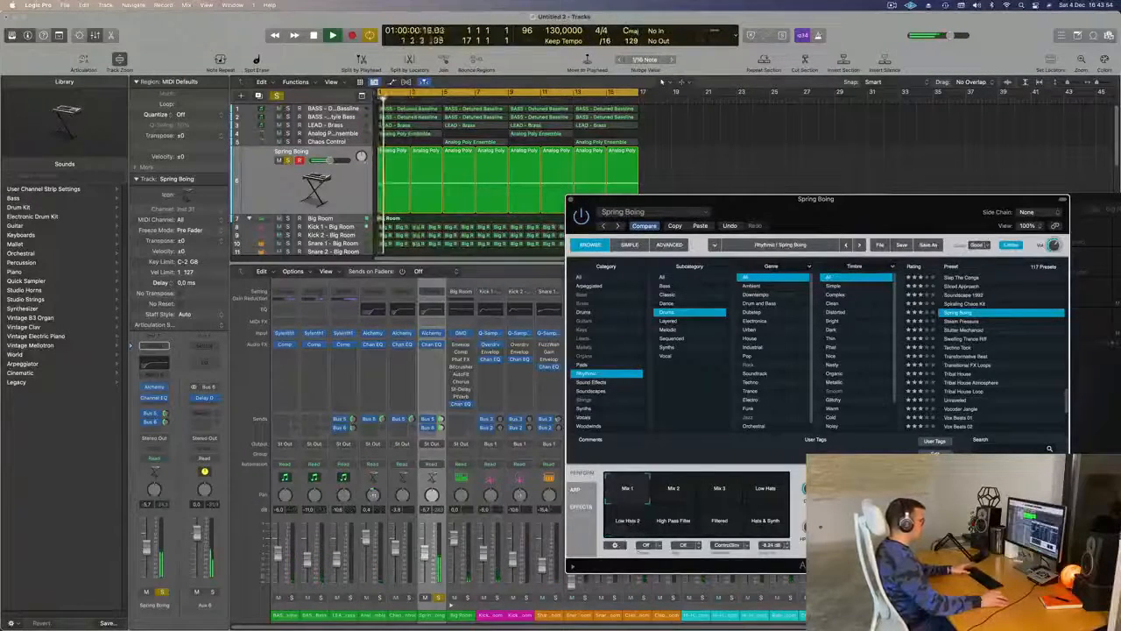
left_click(161, 592)
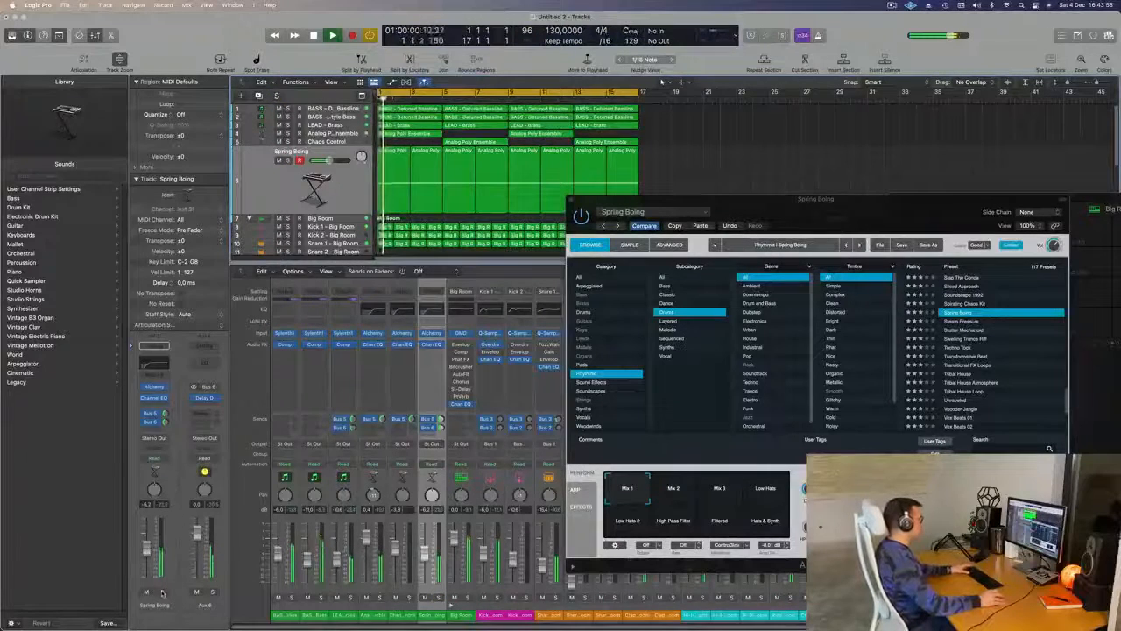
- Adjust the low-cut band in the Spring Boing track's Channel EQ while the loop plays, then close the EQ
key("space")
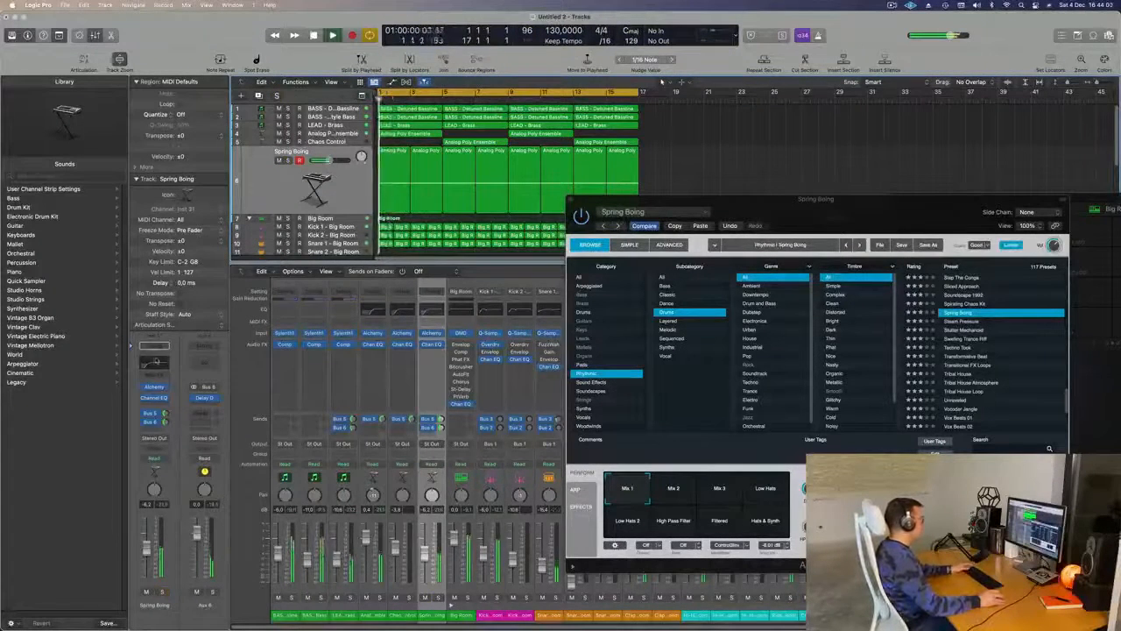
left_click(431, 343)
left_click_drag(657, 292, 648, 299)
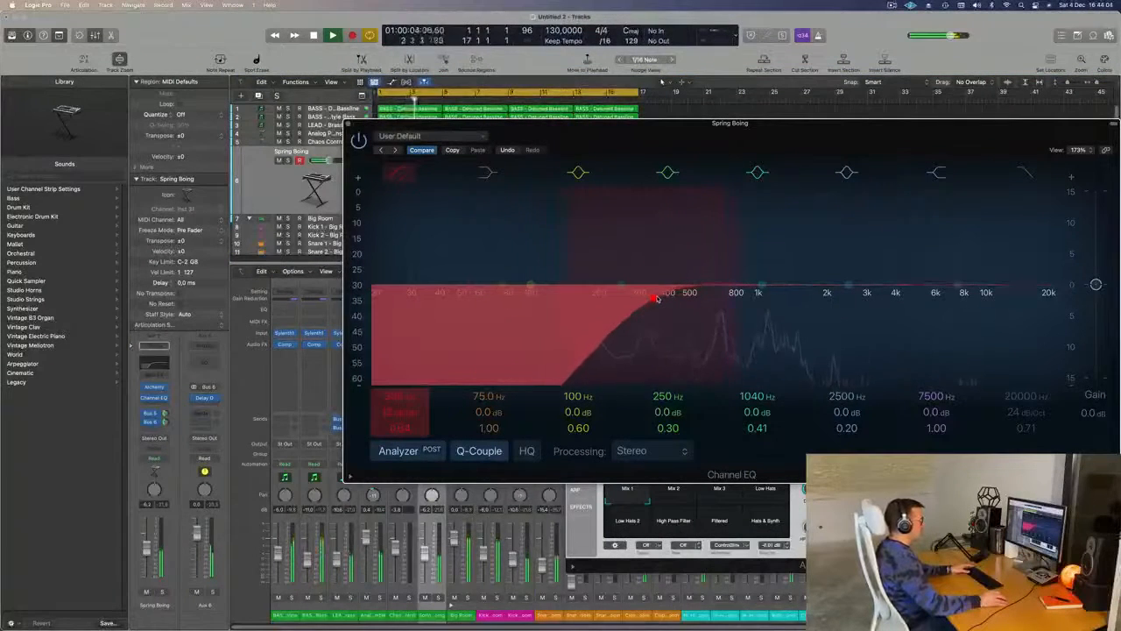
left_click(349, 124)
- Close the Alchemy window, hide the mixer and restart playback of the full loop
left_click_drag(803, 209, 838, 184)
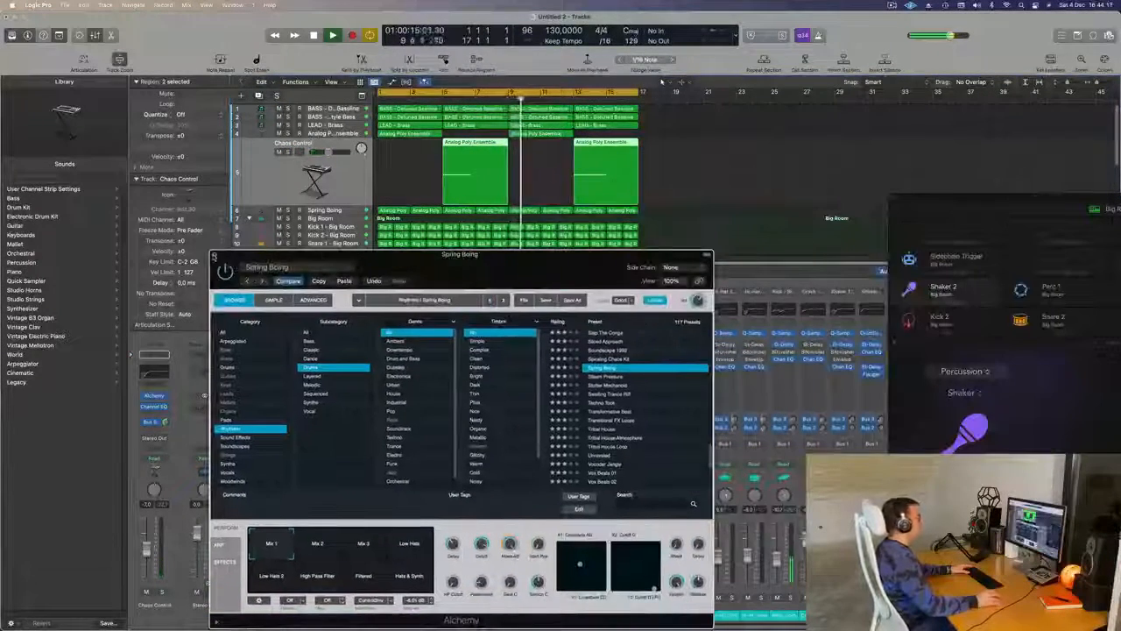
left_click(214, 255)
key("x")
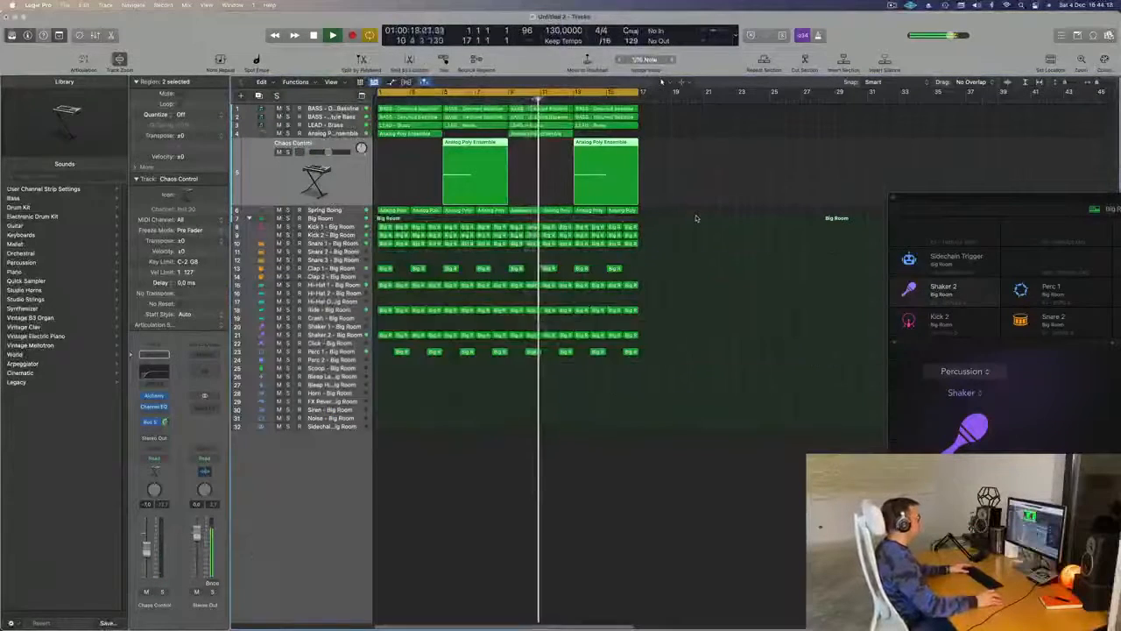
key("space")
- Select the Spring Boing track and replay the loop from the start, toggling its solo to compare it with the mix
key("space")
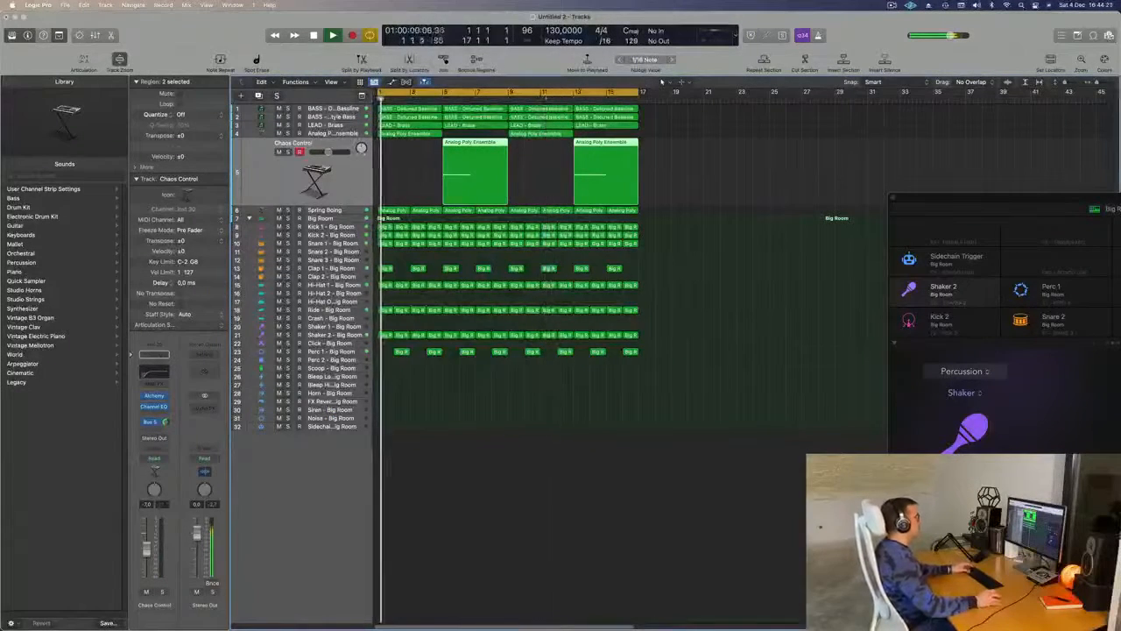
left_click(337, 210)
key("space")
key("space")
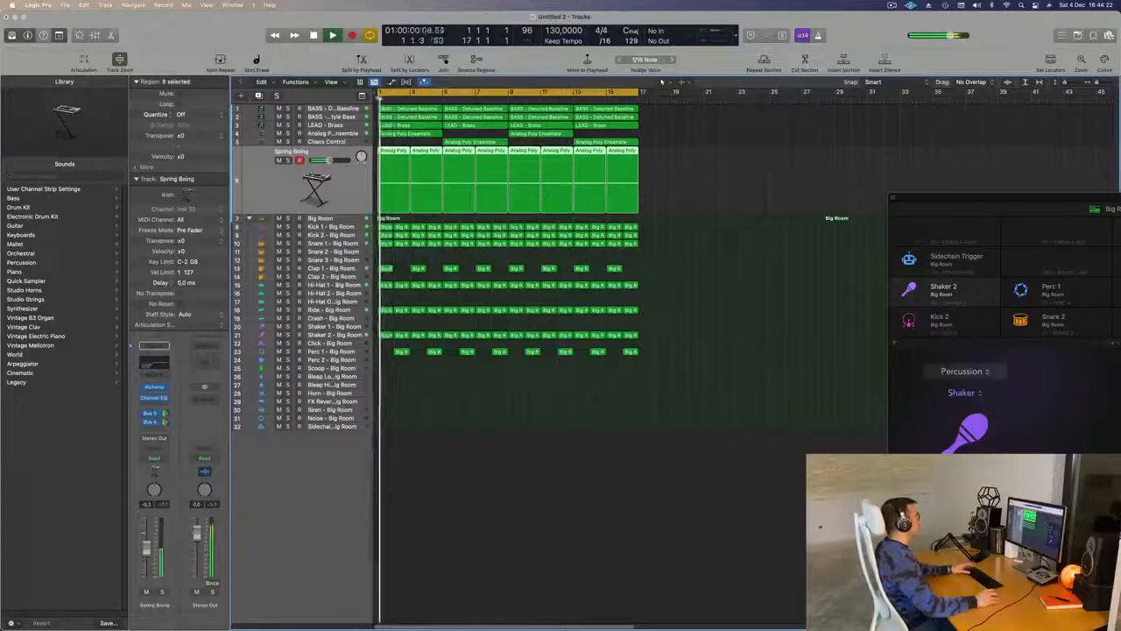
key("s")
key("s")
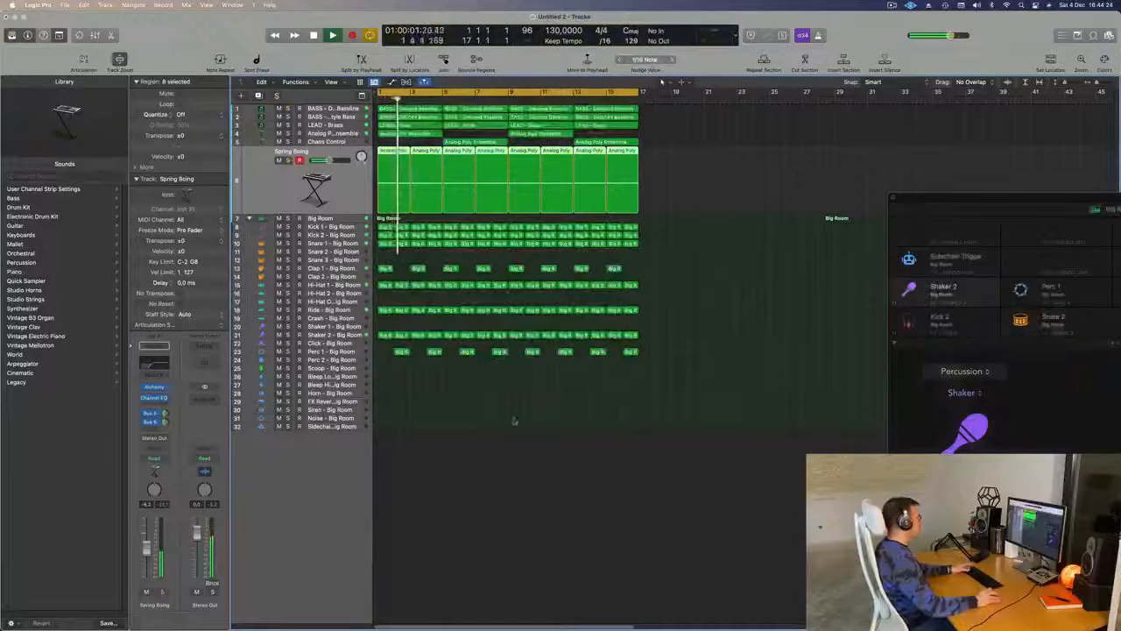
- Show the mixer, add a Compressor side-chained to Inst 2 after the Spring Boing track's Channel EQ and open it
key("x")
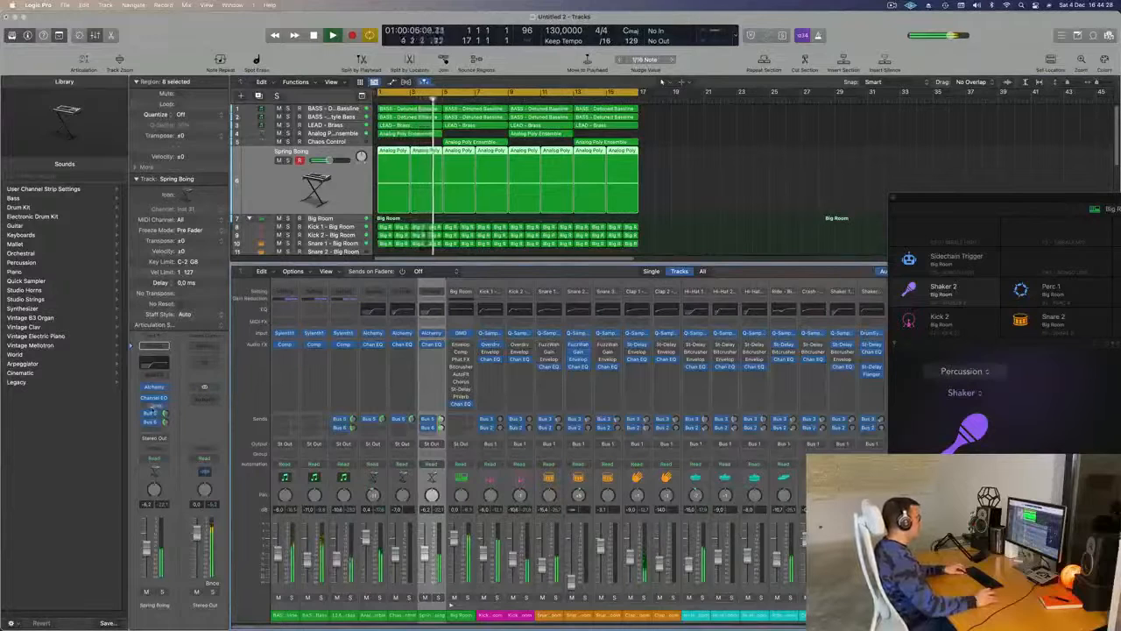
left_click_drag(160, 410, 162, 398)
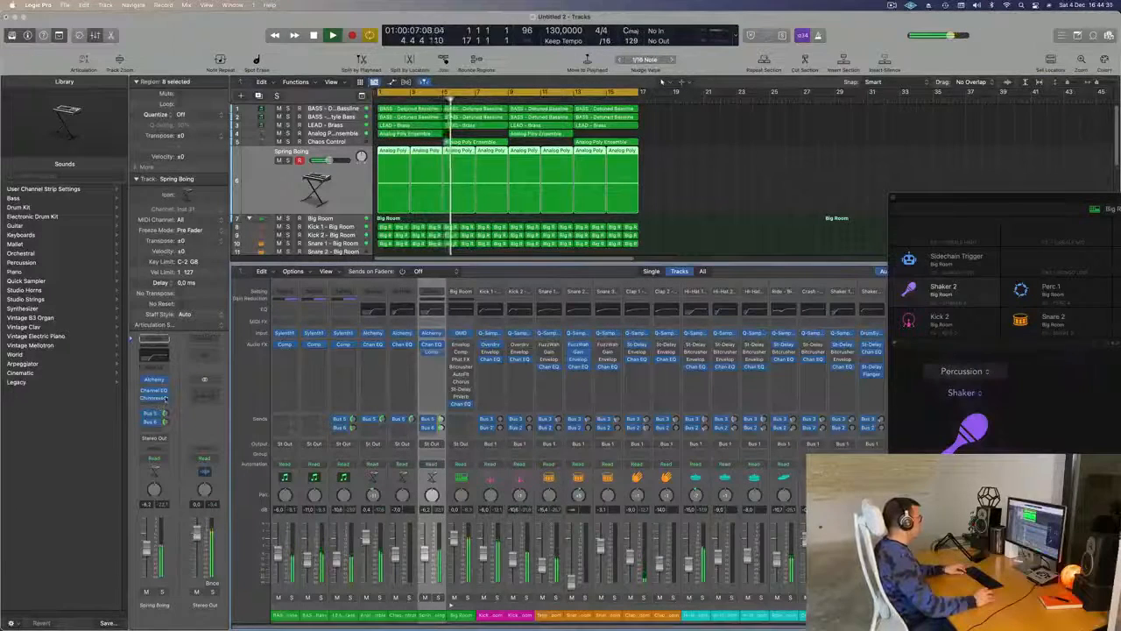
left_click(154, 399)
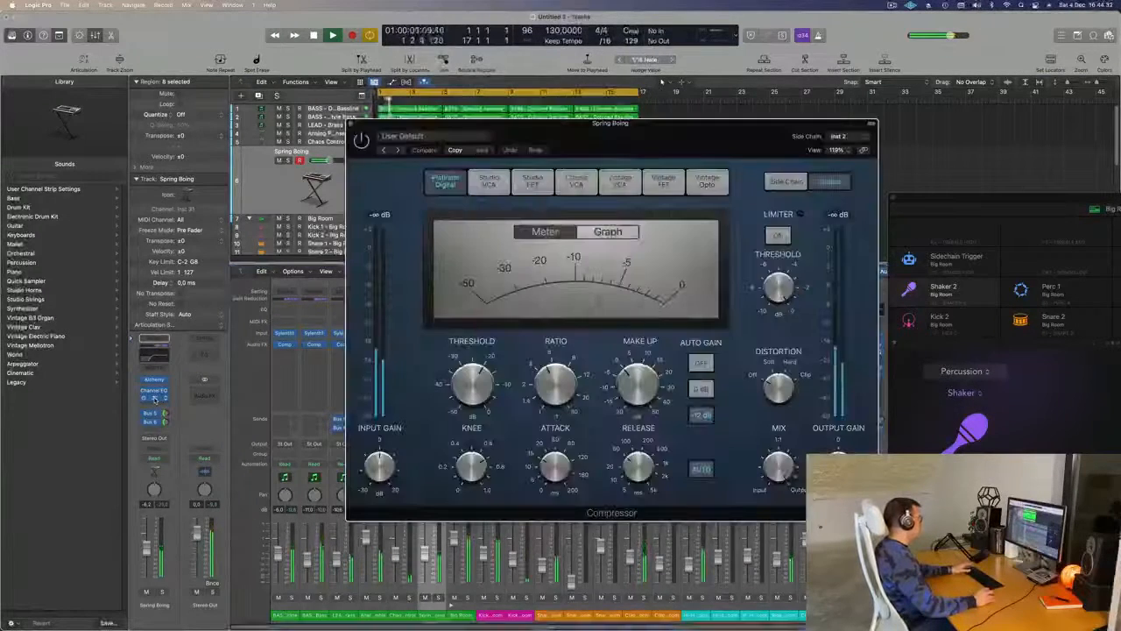
- Set the Spring Boing track's volume to -4.7 dB while the compressed loop plays, closing the Compressor window and hiding the mixer
left_click_drag(678, 142, 984, 257)
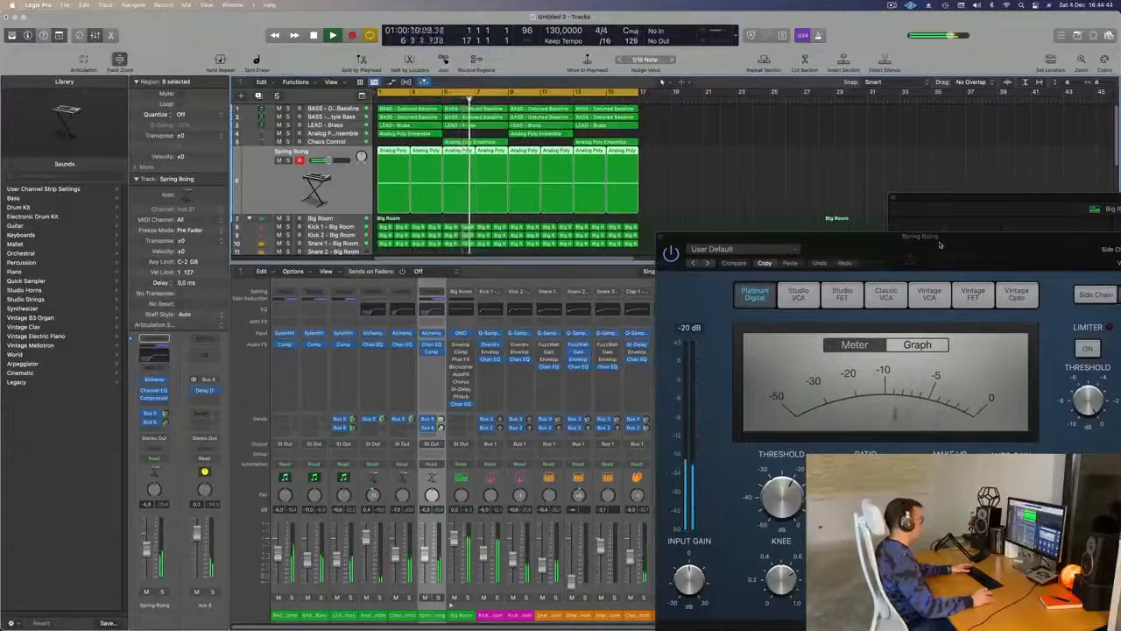
left_click_drag(939, 244, 741, 146)
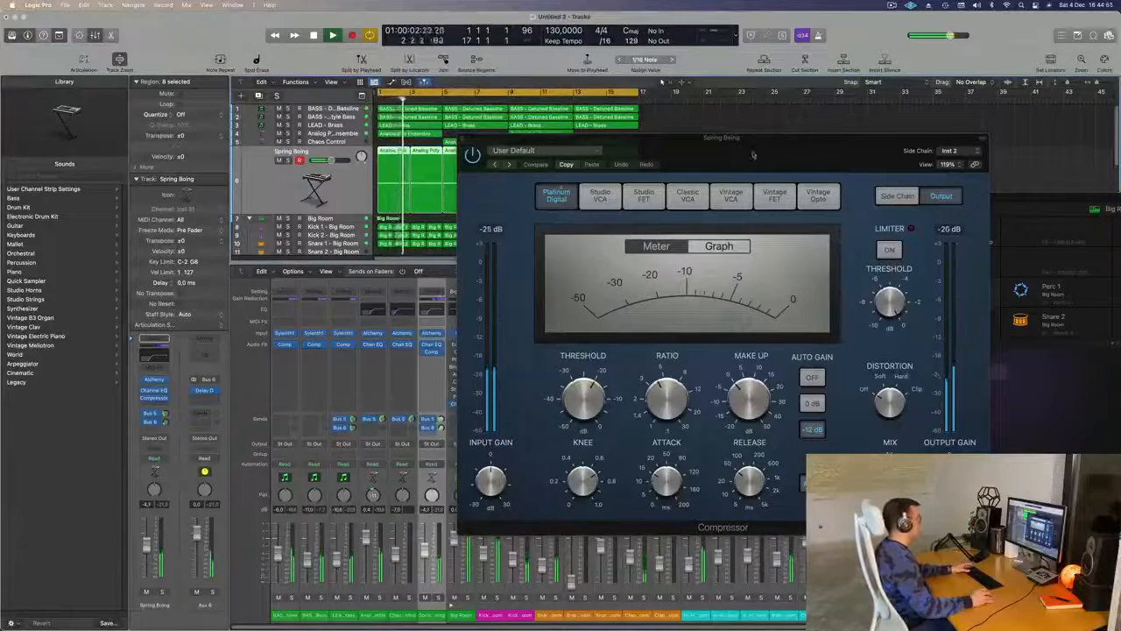
left_click_drag(755, 147, 584, 168)
key("super+w")
left_click(702, 163)
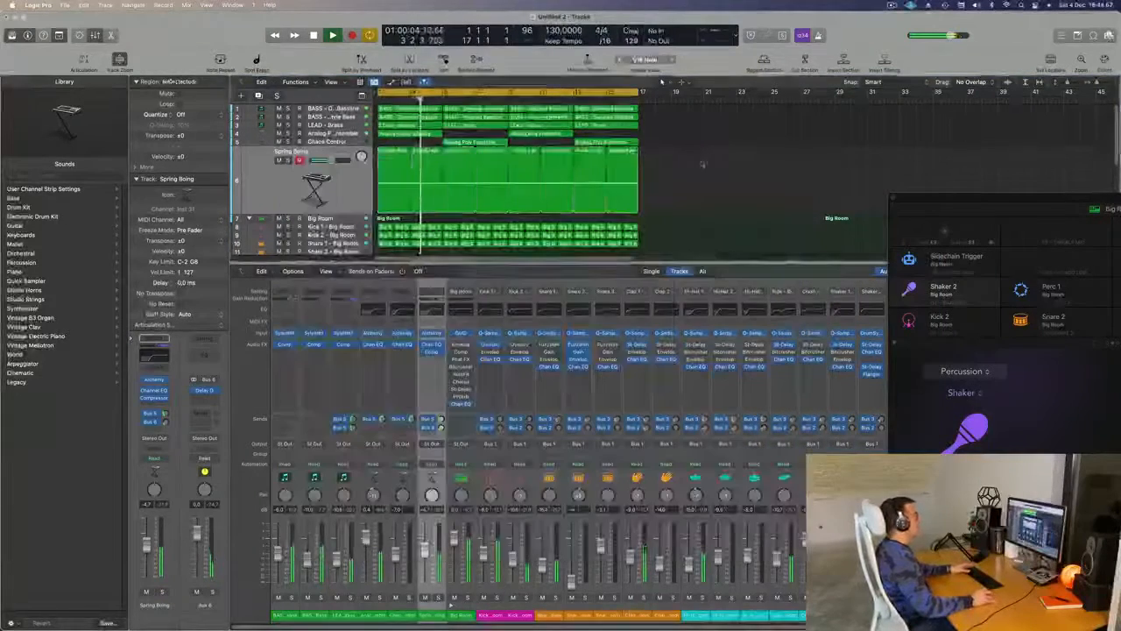
key("x")
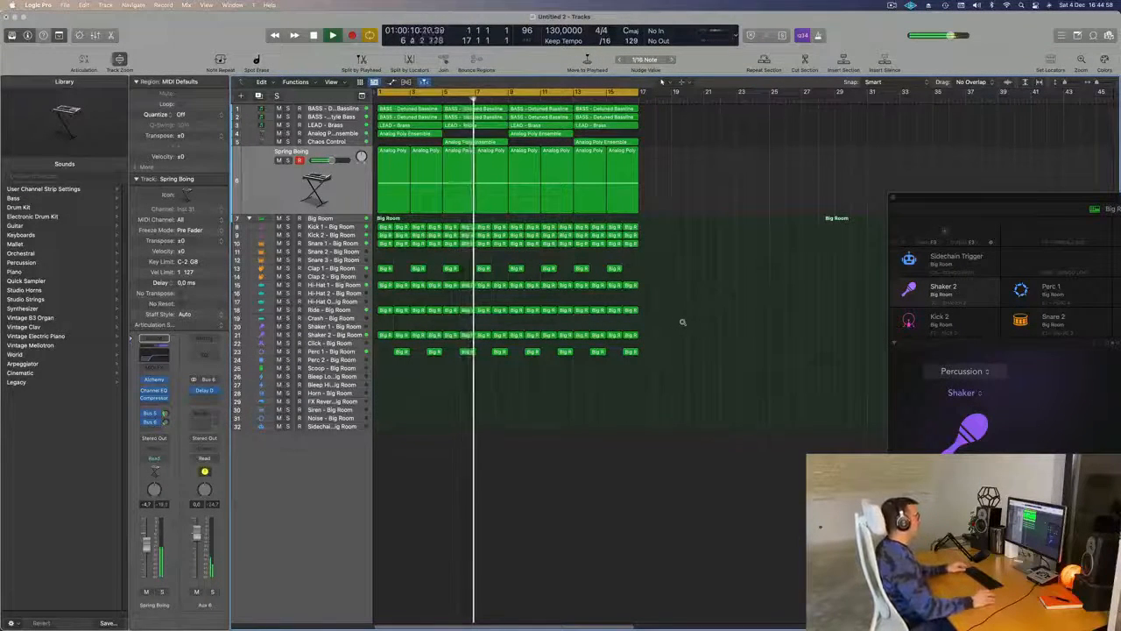
- Solo the two bass tracks, play them from the start of the loop and unsolo them again
scroll(682, 322, "up", 2)
scroll(682, 322, "left", 4)
scroll(682, 322, "right", 4)
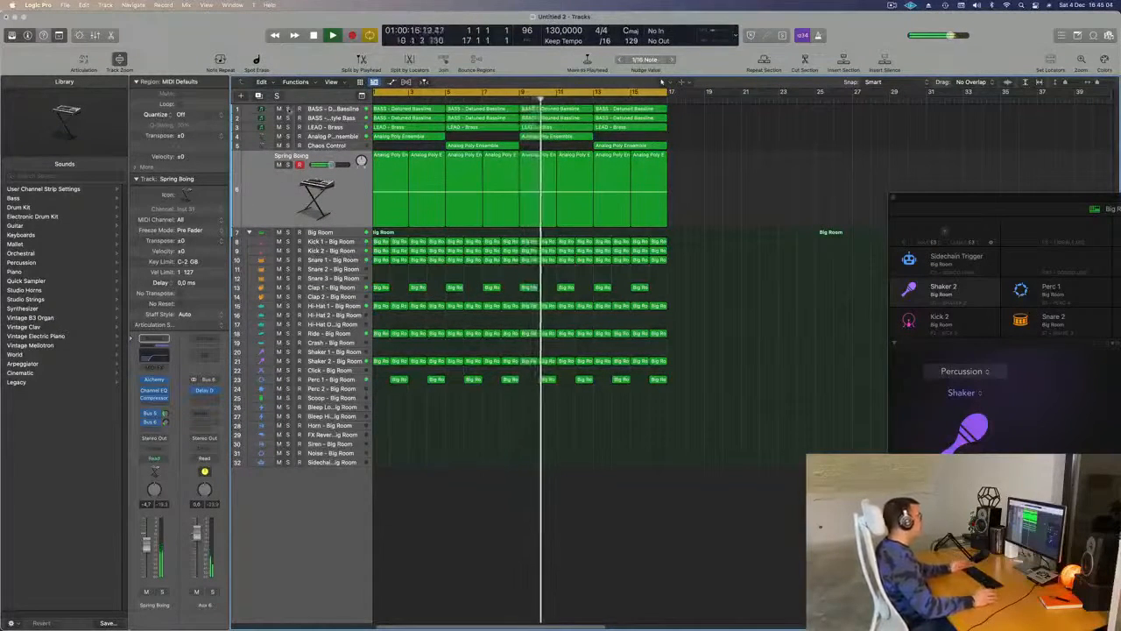
left_click_drag(287, 109, 287, 119)
key("Return")
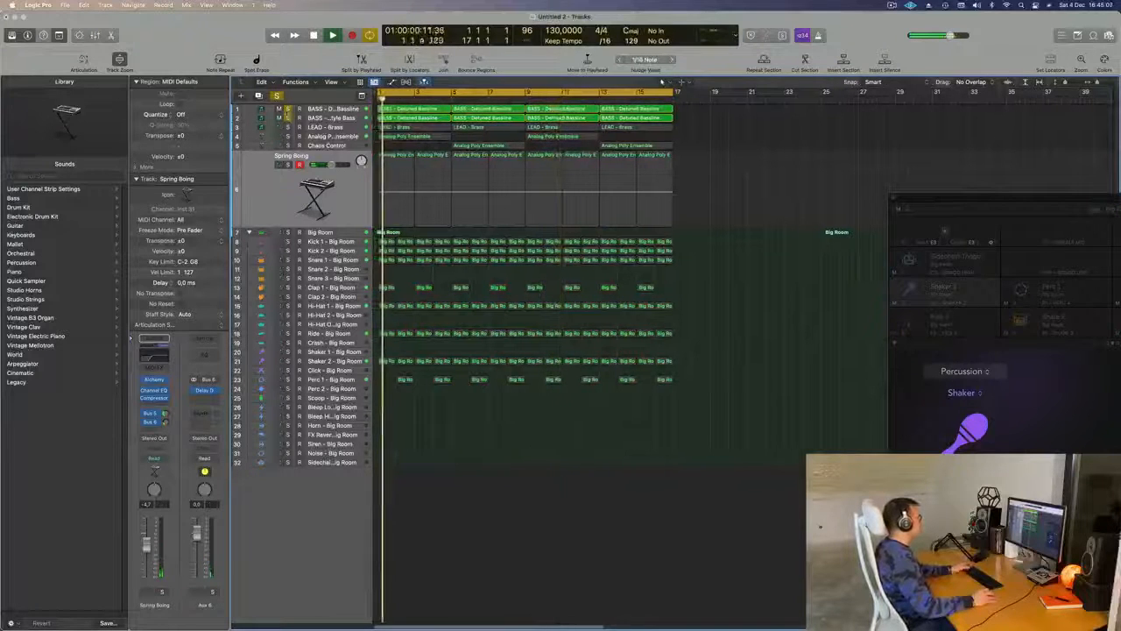
left_click(287, 117)
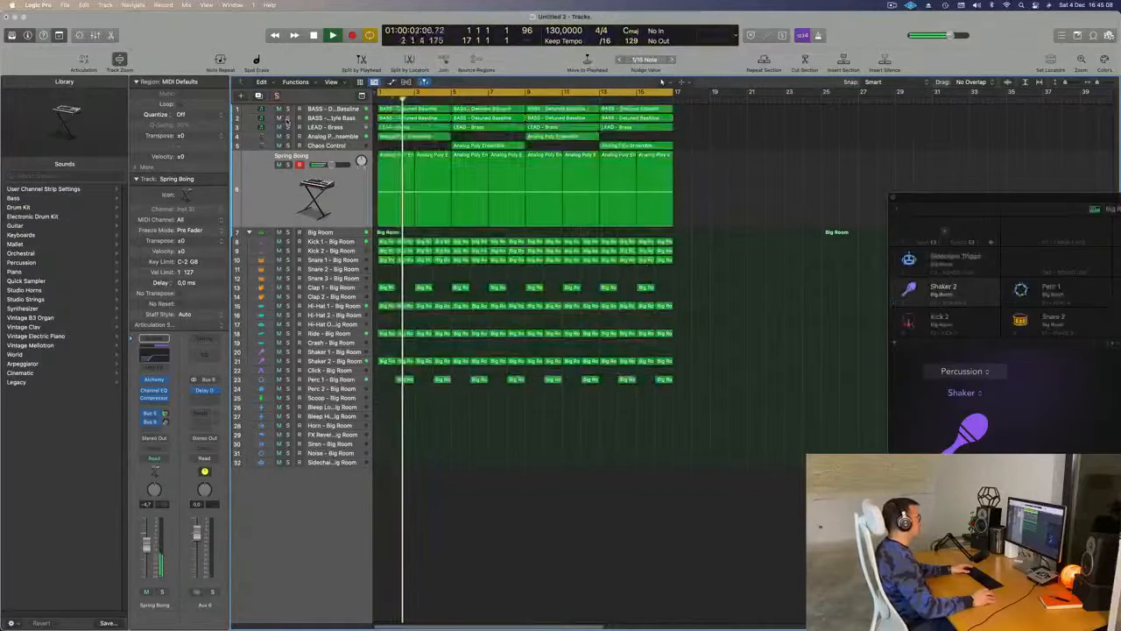
- Solo both bass tracks, select the first one and play the loop to hear the basslines alone
left_click(288, 108)
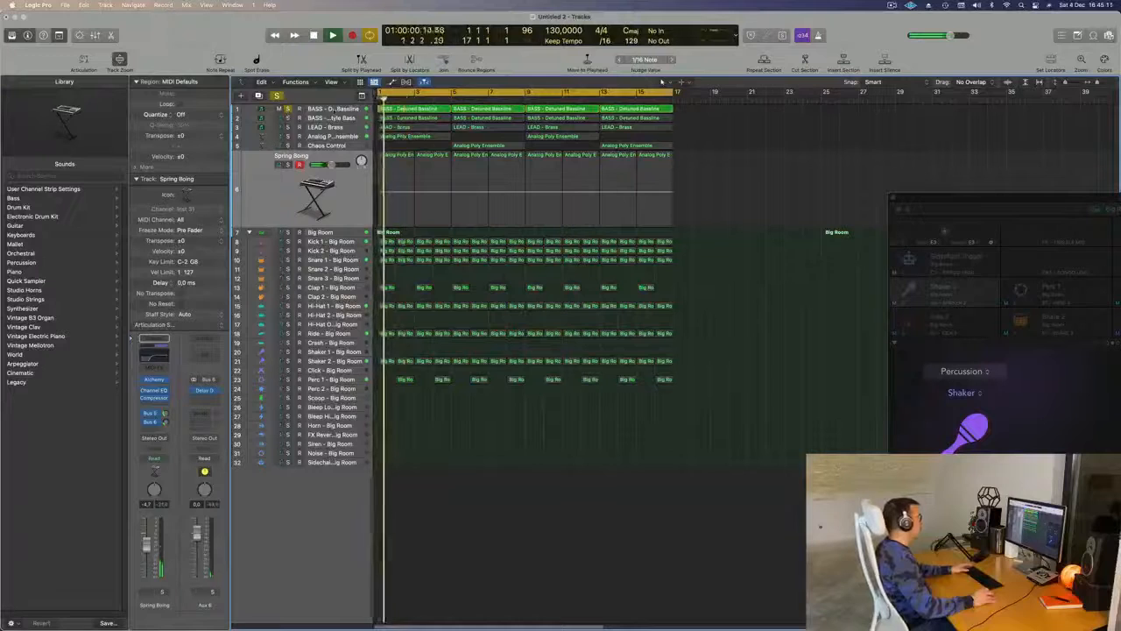
left_click(327, 109)
left_click(288, 185)
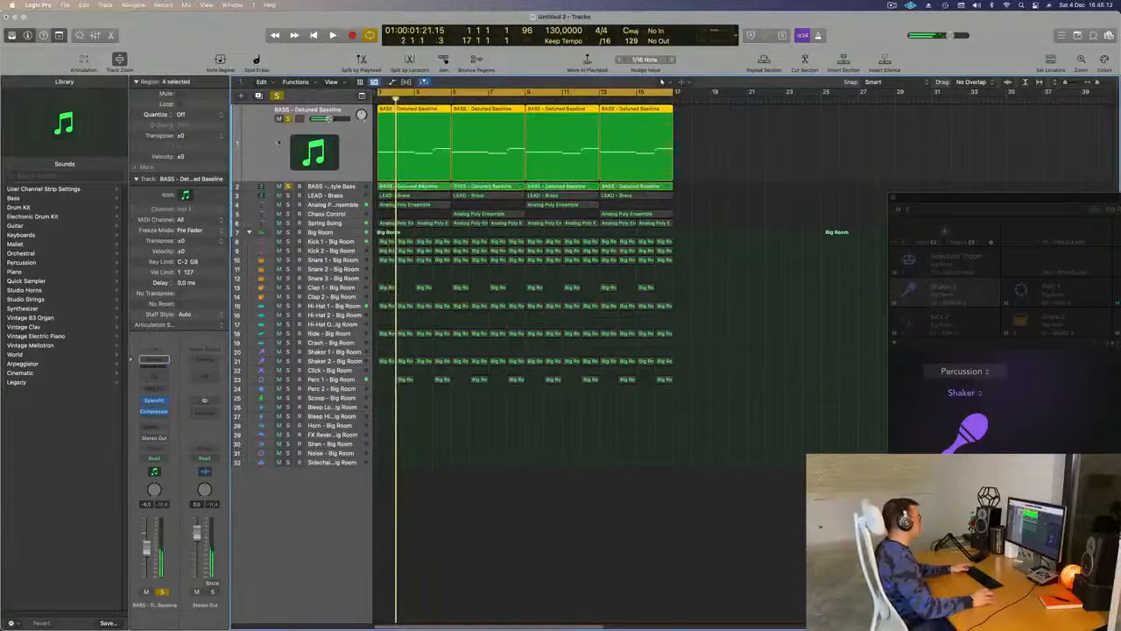
key("space")
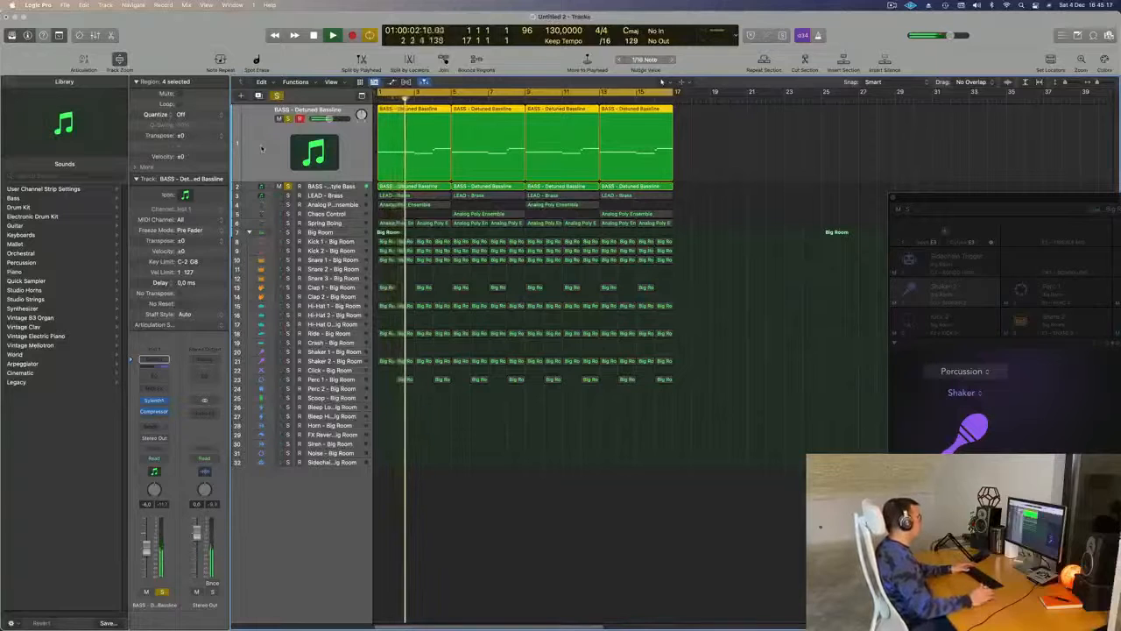
- Select the LEAD - Brass track, solo it together with the basslines and replay from the start of the loop
left_click(268, 196)
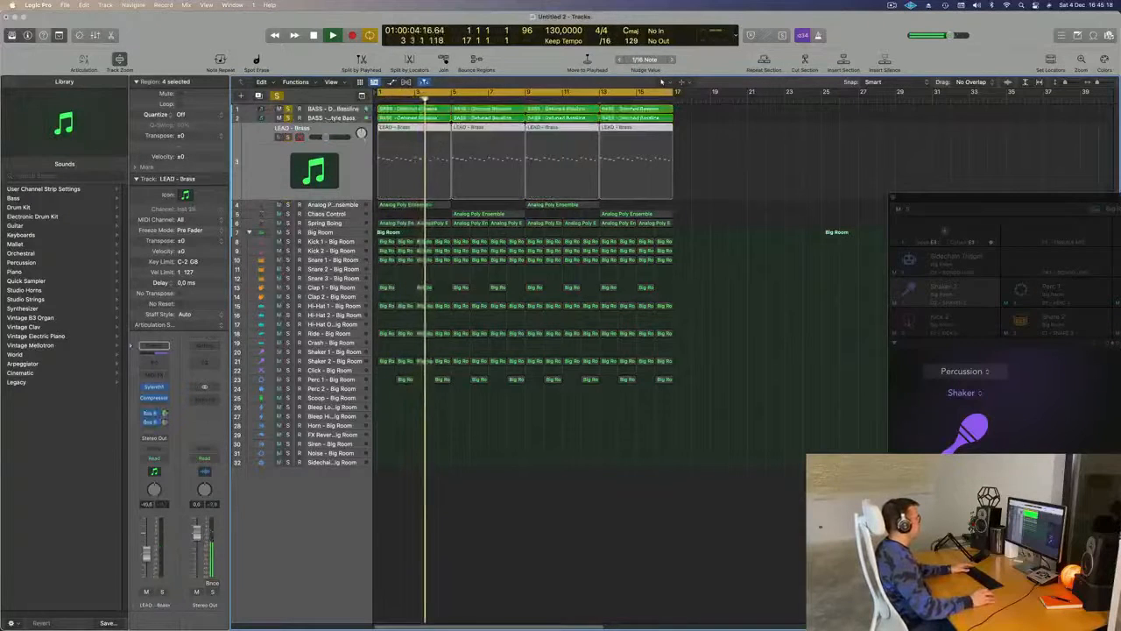
key("Return")
key("Down")
key("Up")
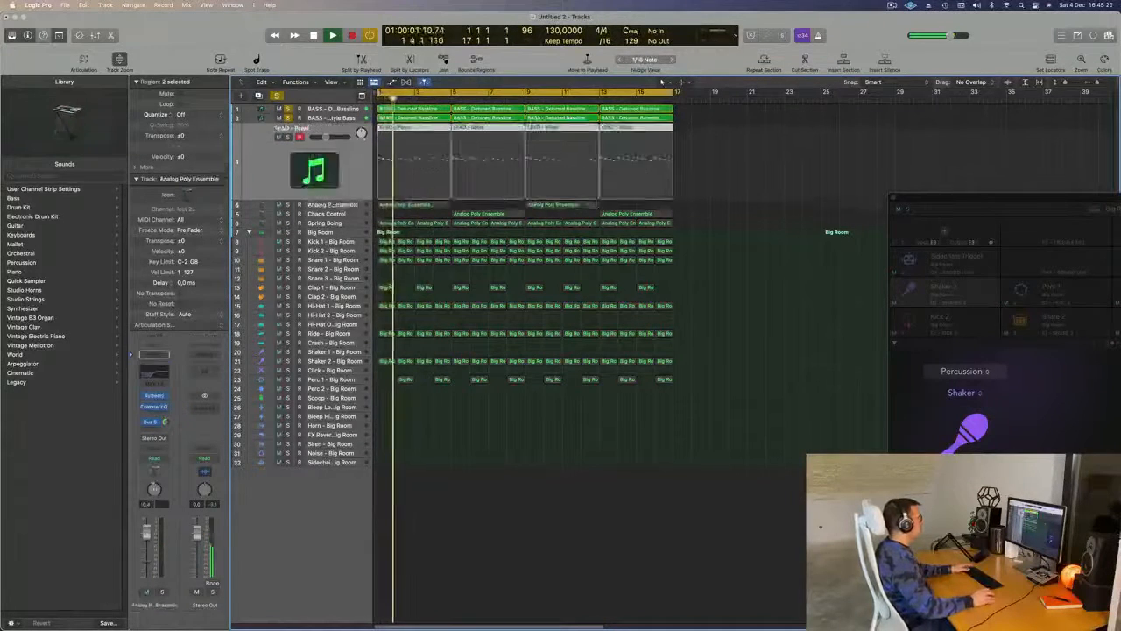
left_click(271, 163)
key("Return")
key("s")
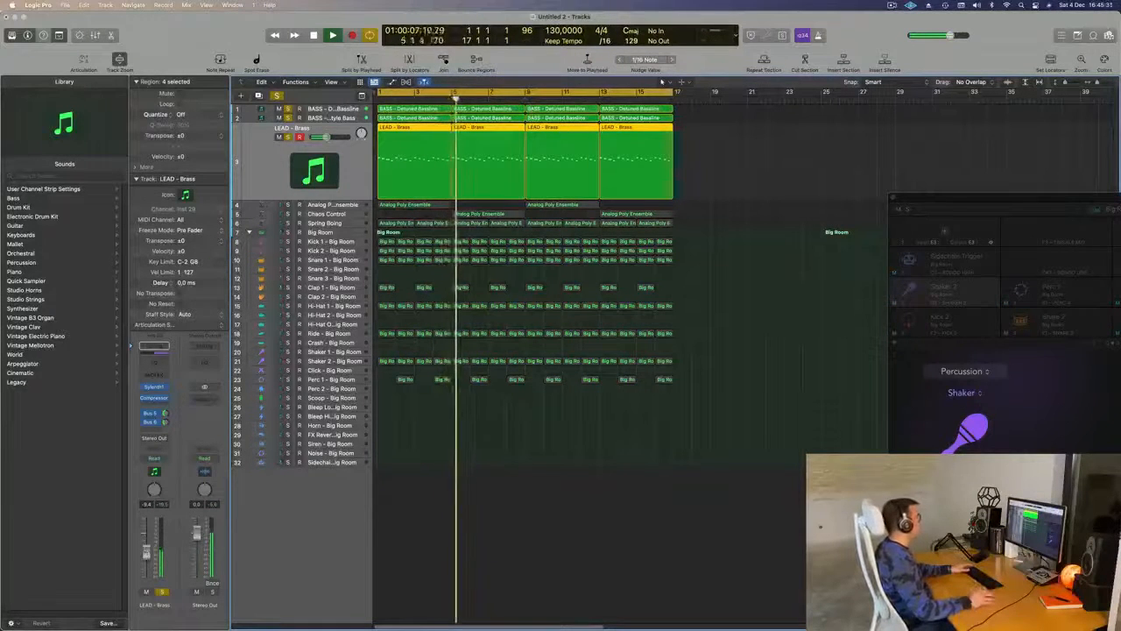
- Unsolo the lead and bass tracks and replay the full mix from the start
key("s")
key("Return")
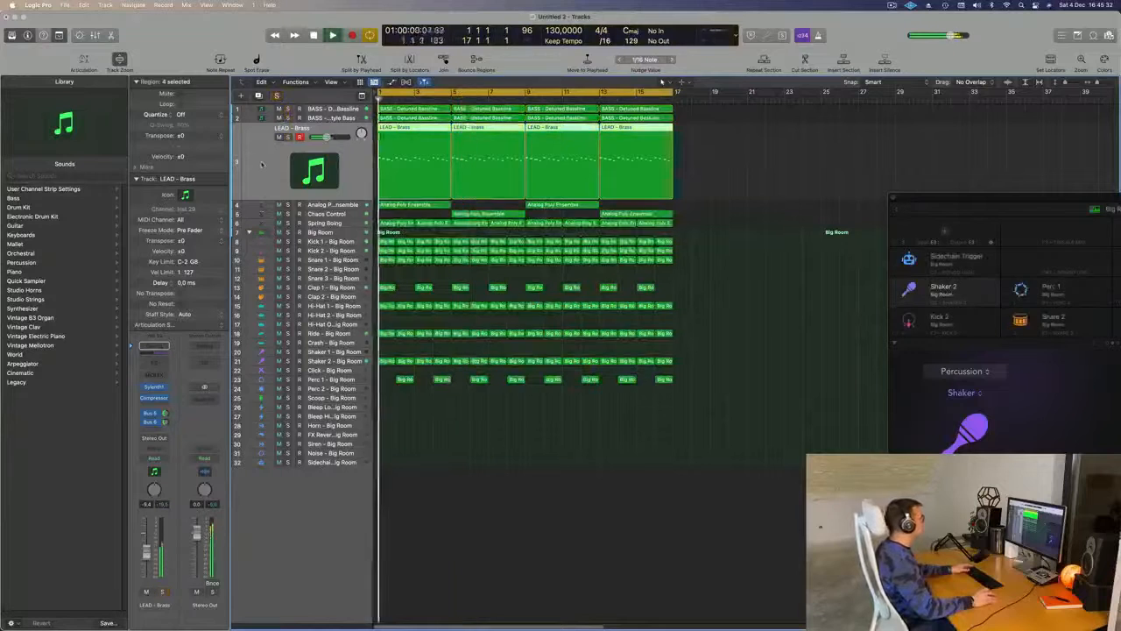
scroll(508, 477, "up", 1)
scroll(508, 477, "down", 2)
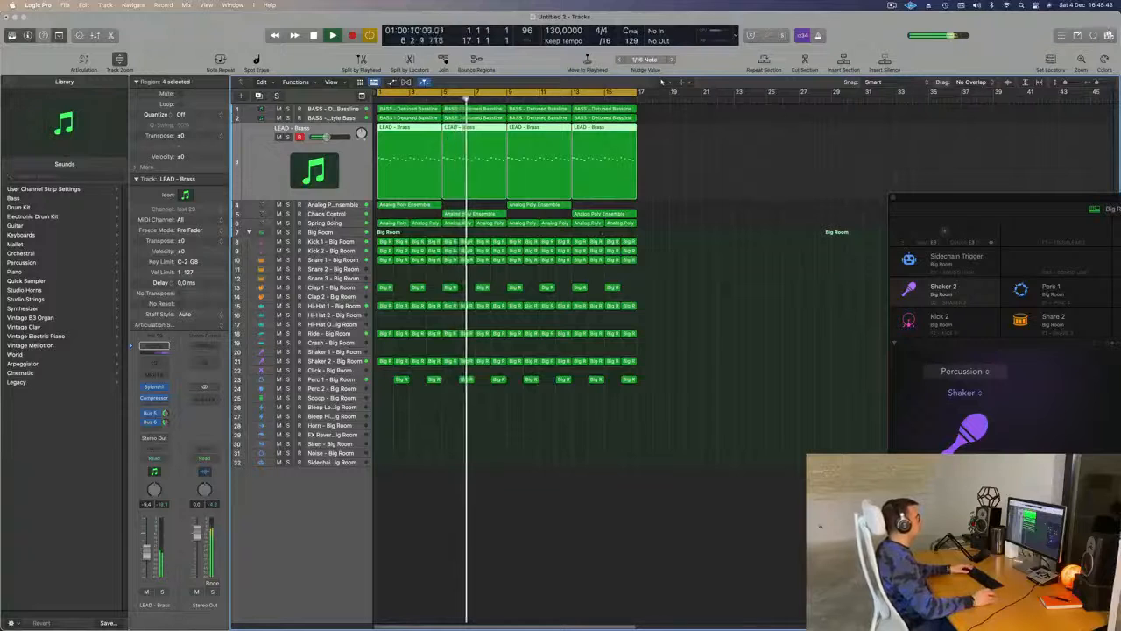
- Select the Chaos Control track, stop playback and open its Alchemy instrument
left_click(334, 217)
key("space")
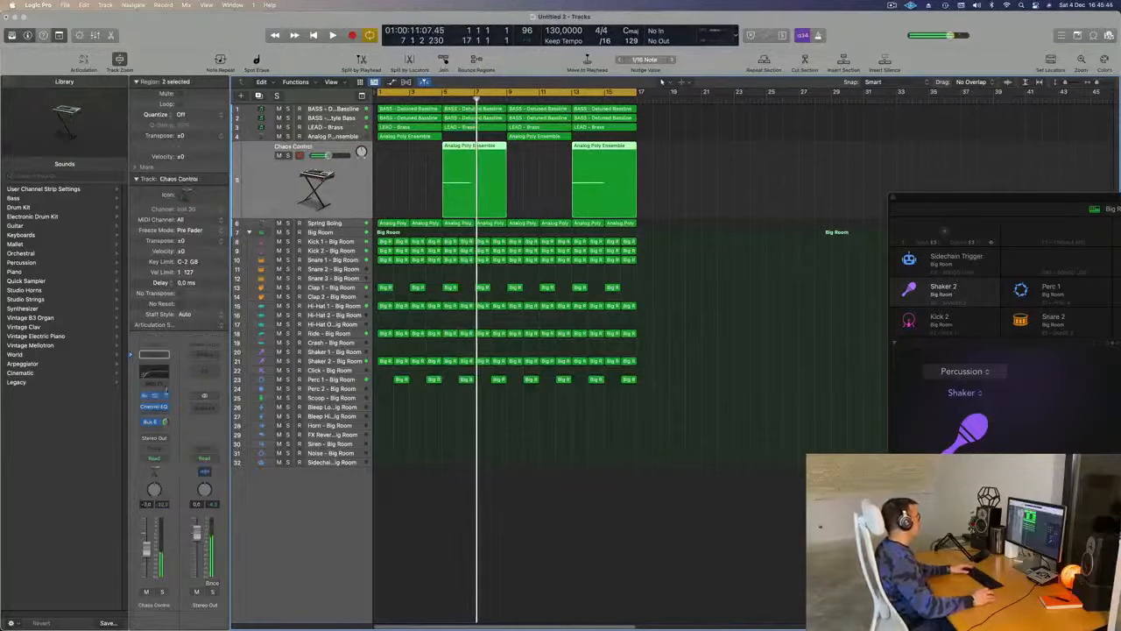
left_click(154, 396)
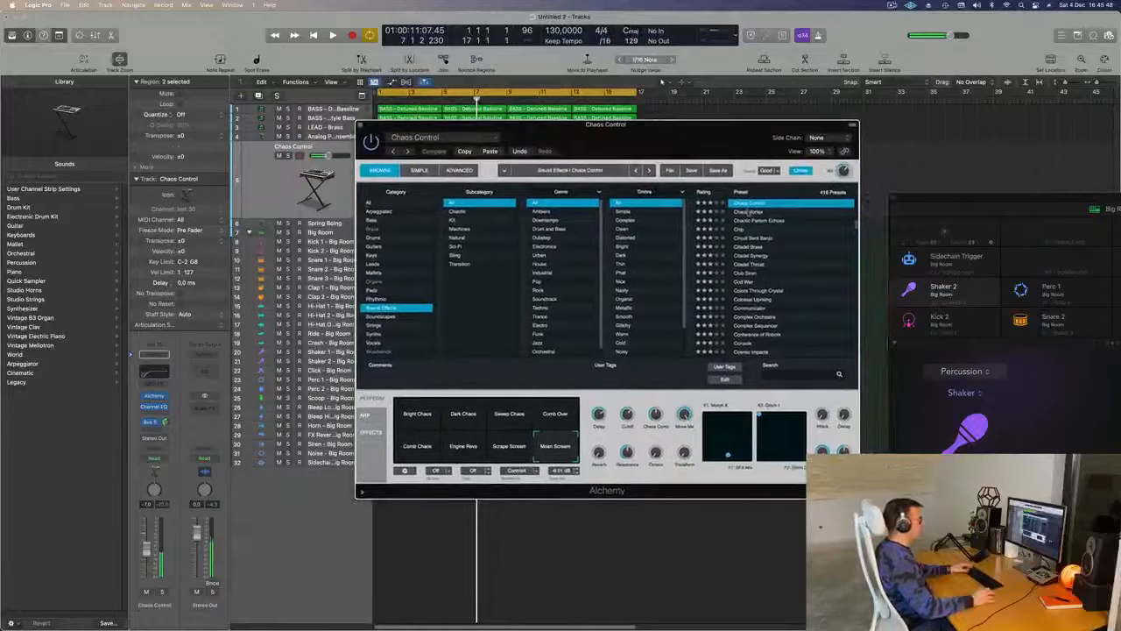
- Load the Chaos Vortex preset in Alchemy and start the cycle range at bar 5, playing it to audition the sound
left_click_drag(733, 140, 879, 158)
key("space")
key("space")
left_click_drag(386, 91, 442, 93)
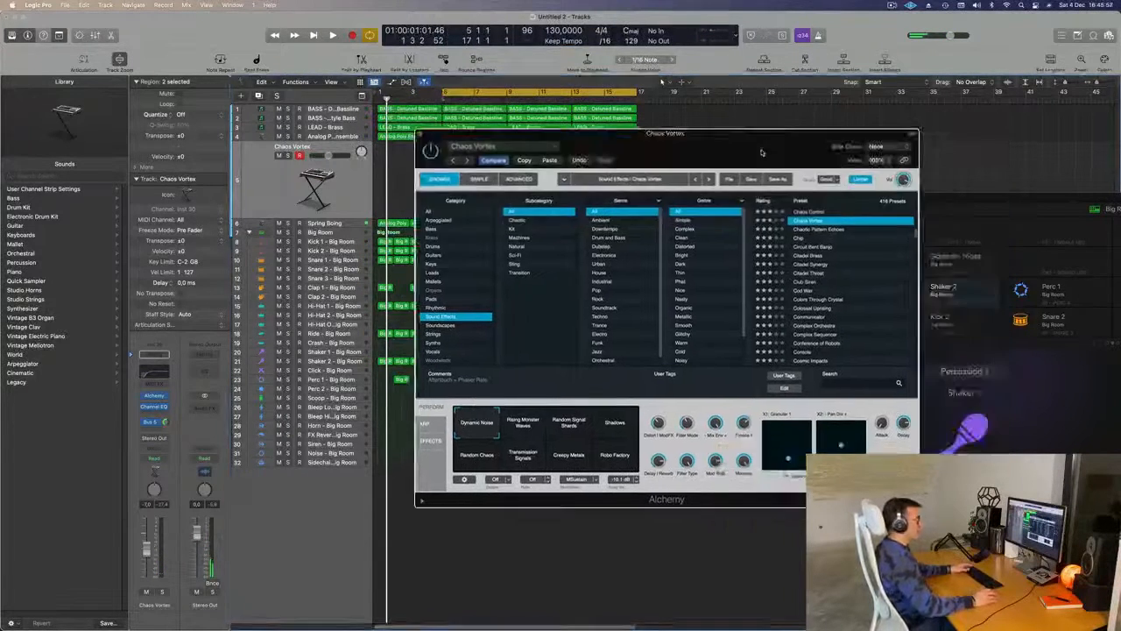
key("space")
left_click_drag(762, 151, 819, 198)
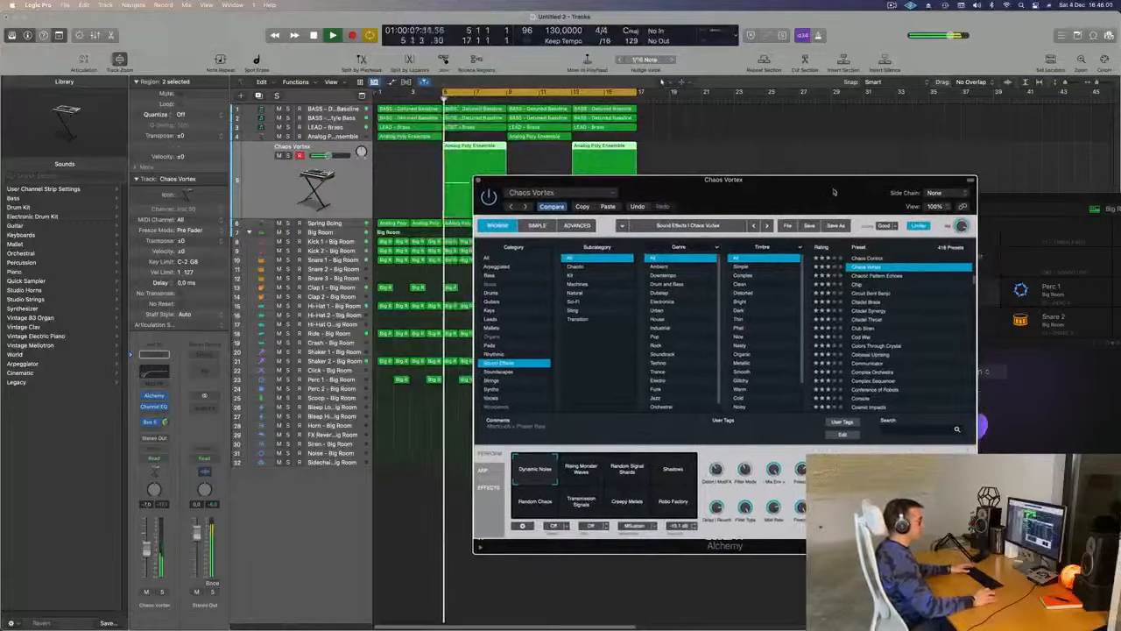
- Try the Sound Effects presets Circuit Bent Banjo, Citadel Throat and Club Siren in turn while the loop plays
left_click(873, 294)
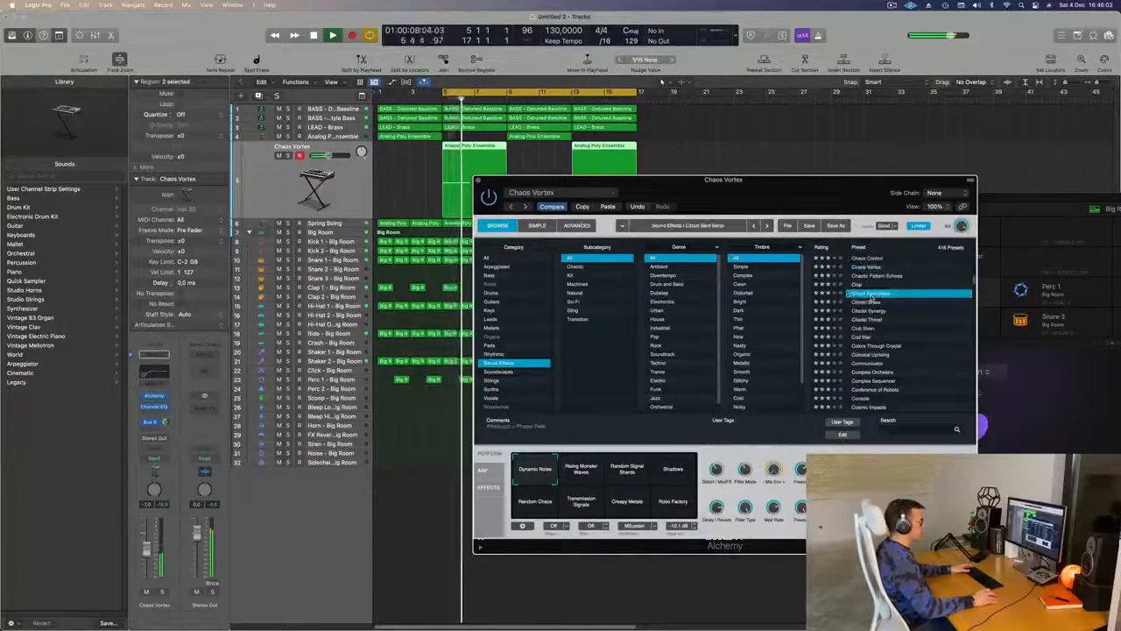
key("space")
left_click(163, 592)
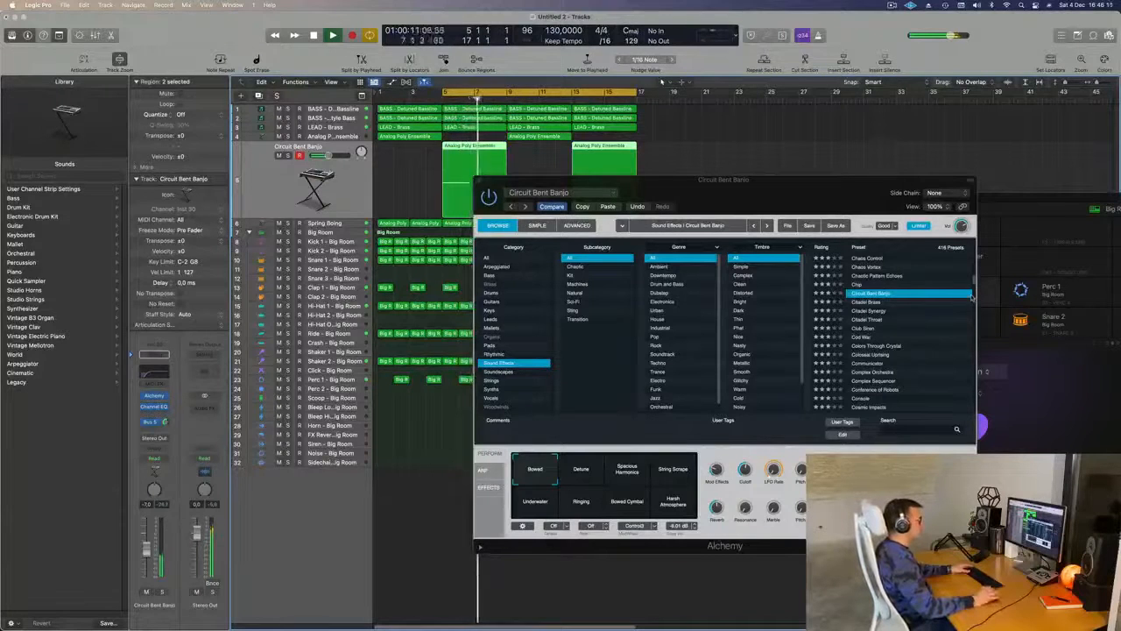
left_click(868, 320)
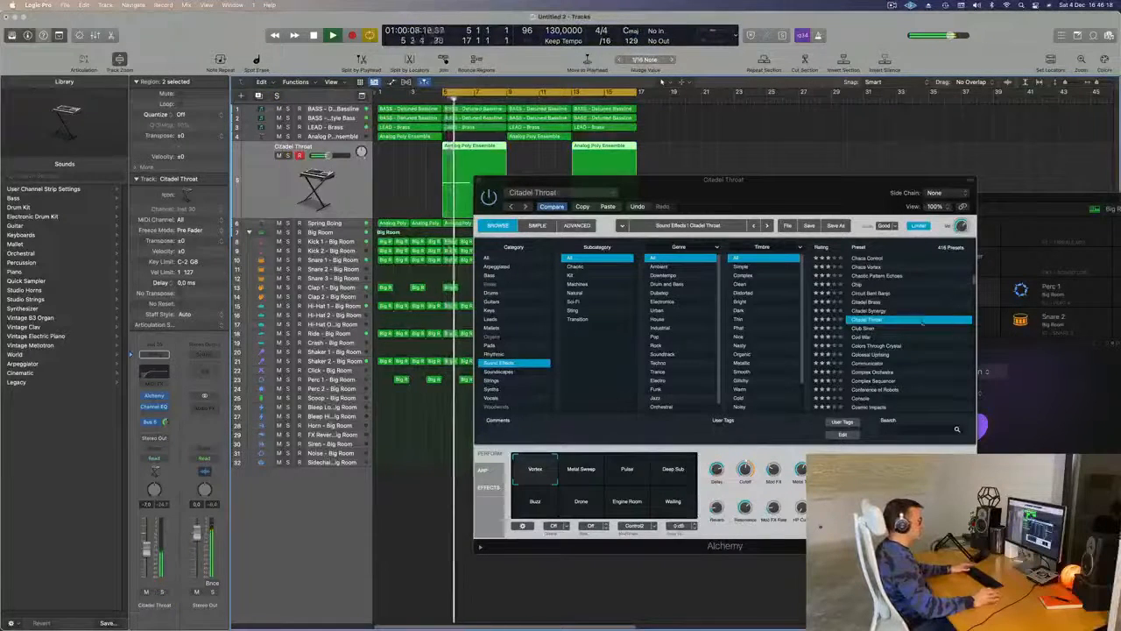
left_click(869, 330)
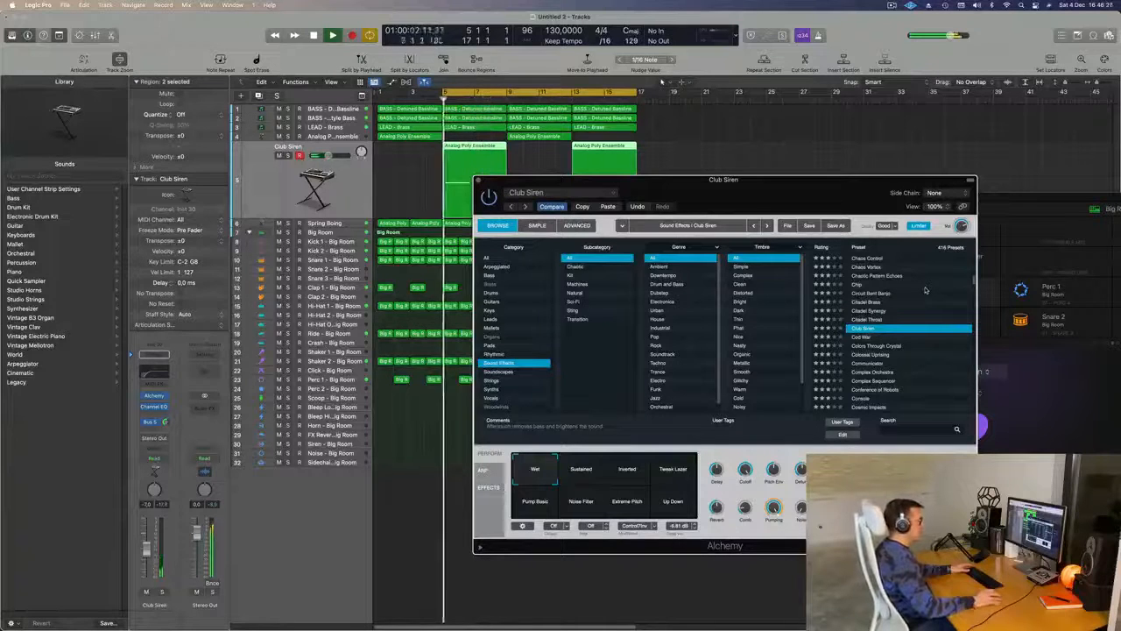
- Audition Club Siren's performance variations from Sustained through Up Down during playback and return to the Wet variation
left_click(582, 471)
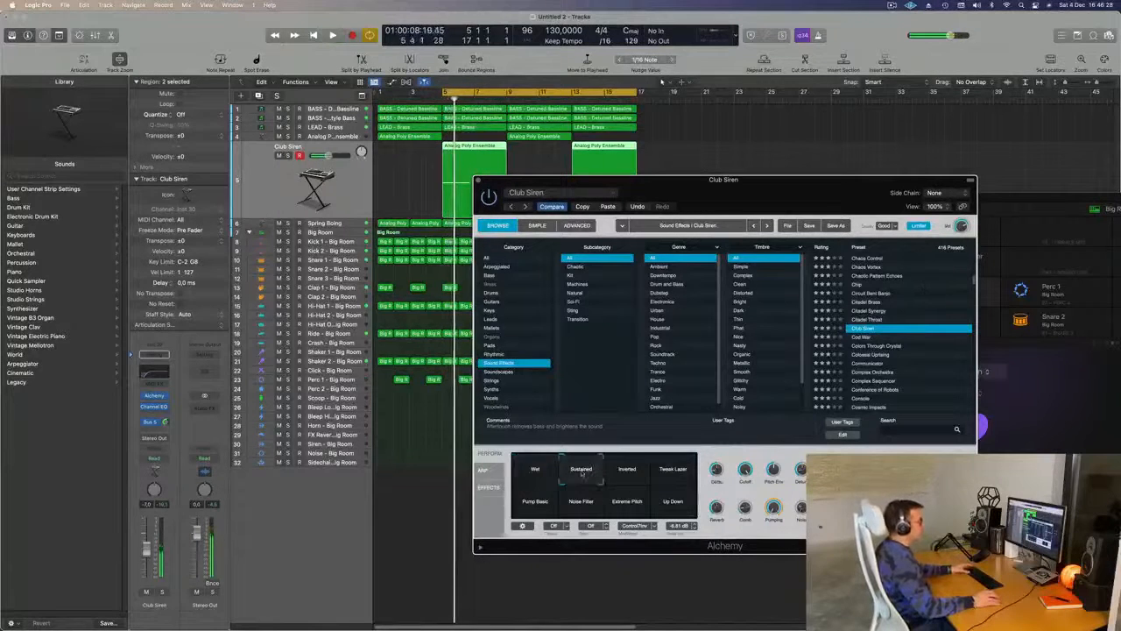
left_click(629, 479)
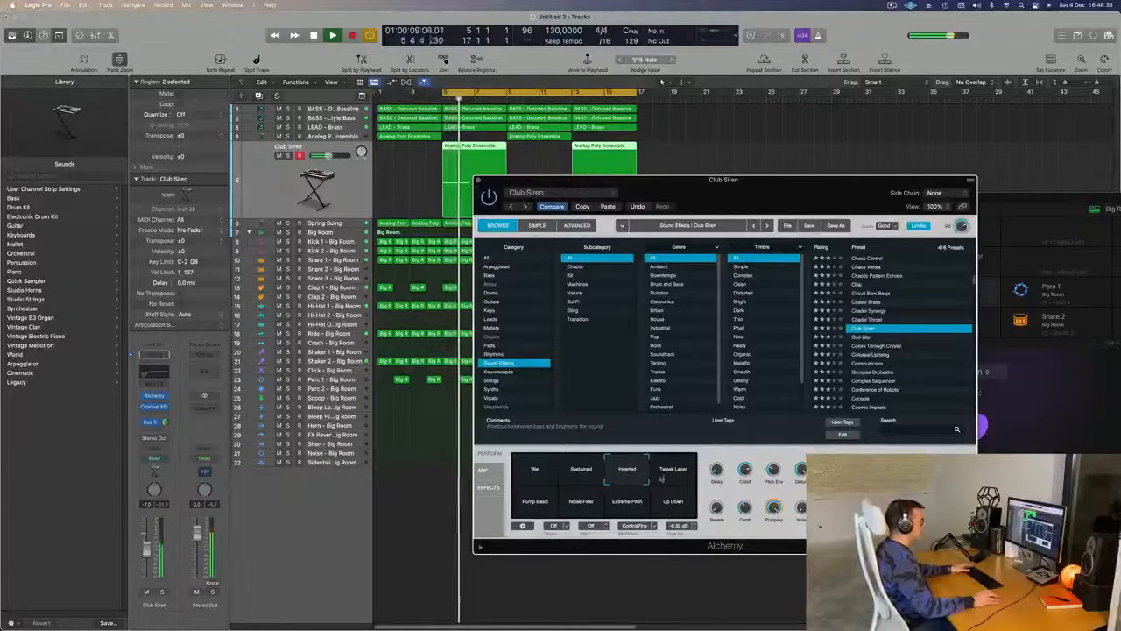
left_click(673, 474)
left_click(523, 509)
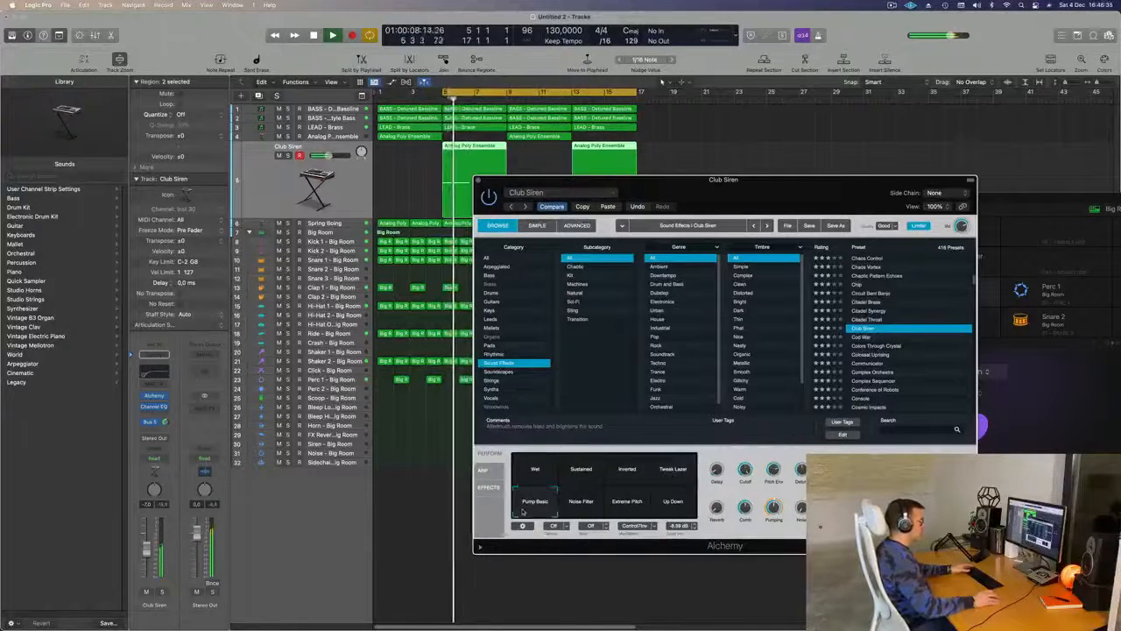
left_click(591, 506)
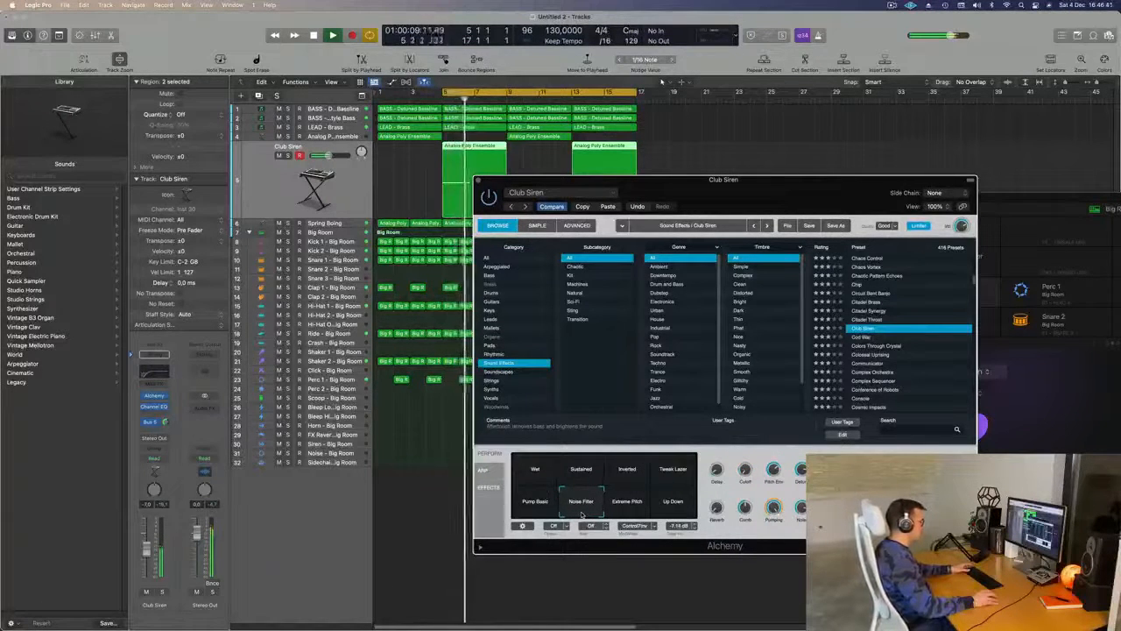
left_click(630, 513)
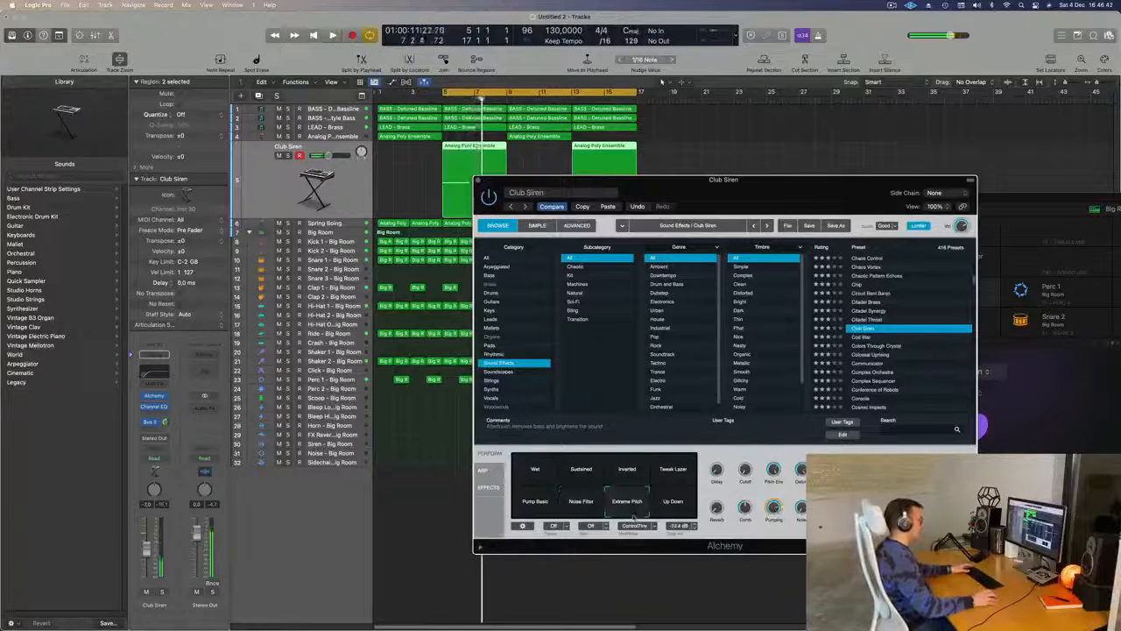
left_click(681, 506)
key("space")
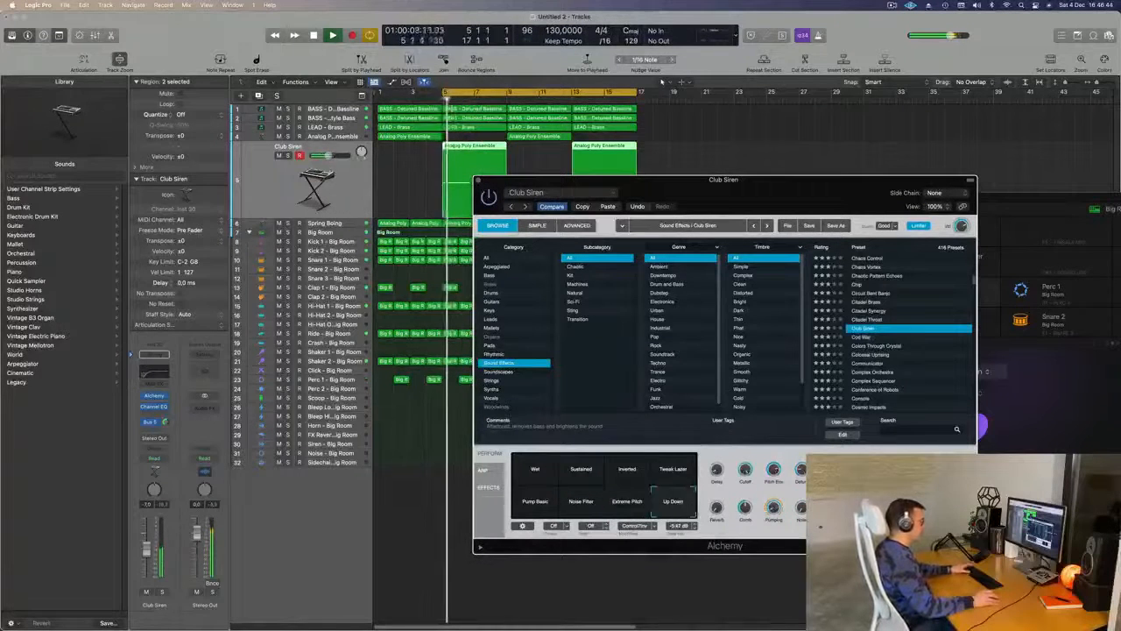
left_click(535, 470)
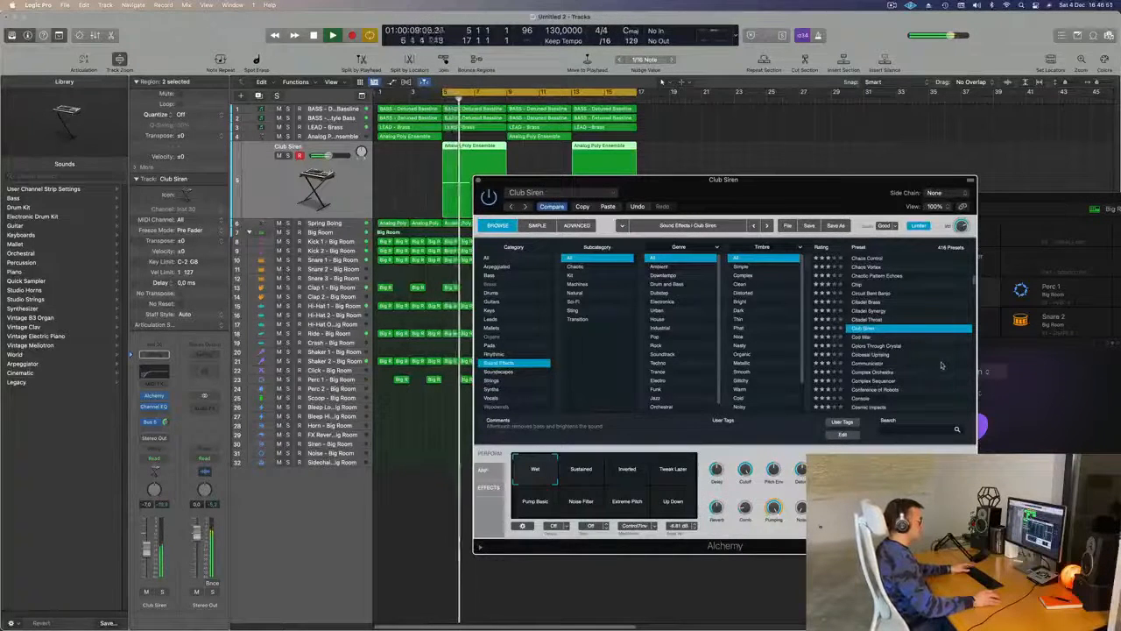
- Try the Cod War and Colors Through Crystal presets, lower the track's volume slightly and play the sound soloed
left_click_drag(820, 207, 746, 214)
left_click_drag(669, 186, 729, 166)
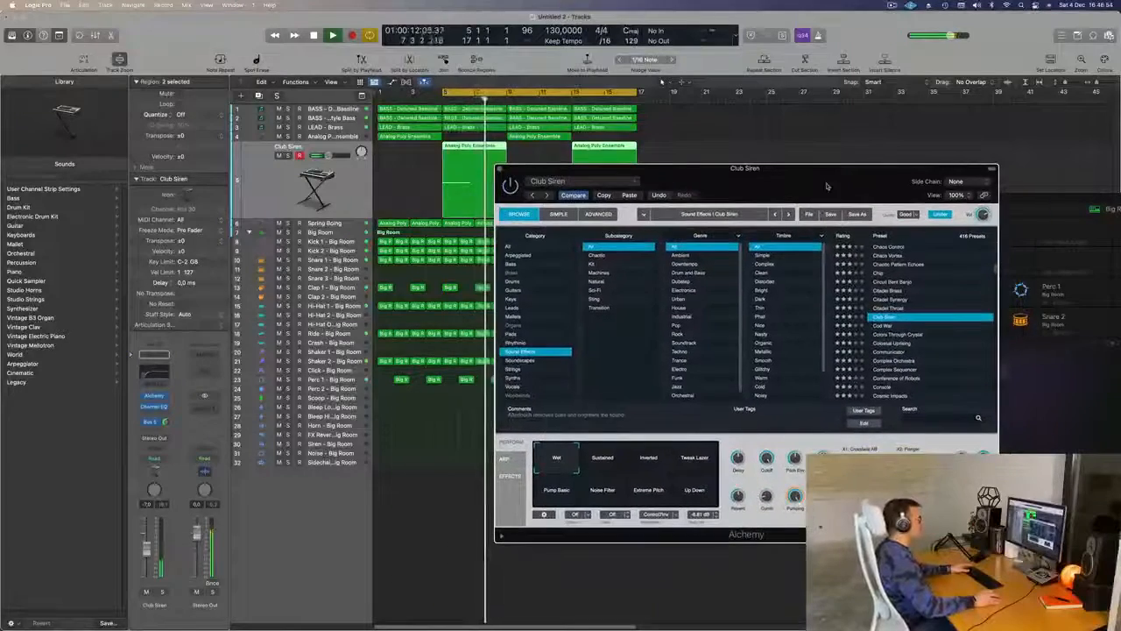
left_click(885, 326)
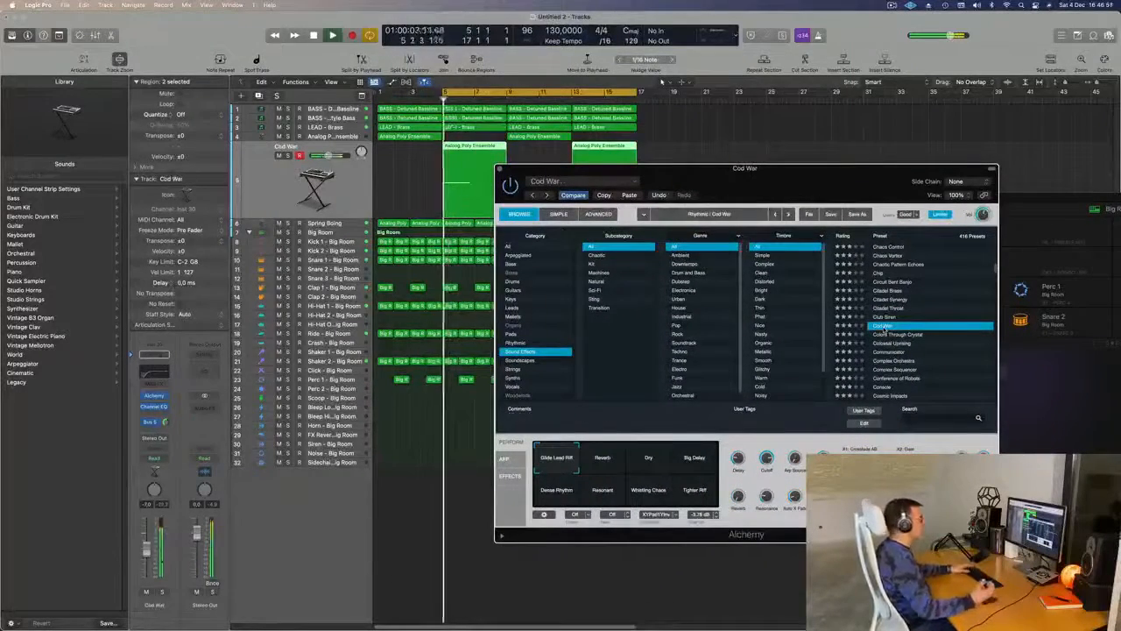
left_click(890, 335)
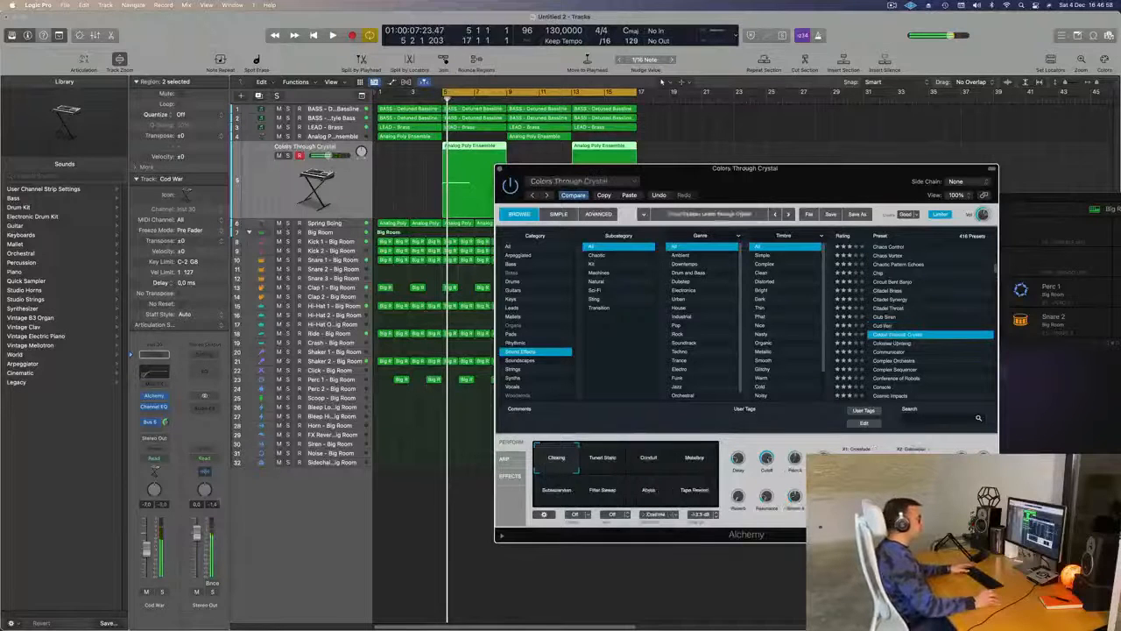
left_click_drag(327, 155, 325, 155)
key("space")
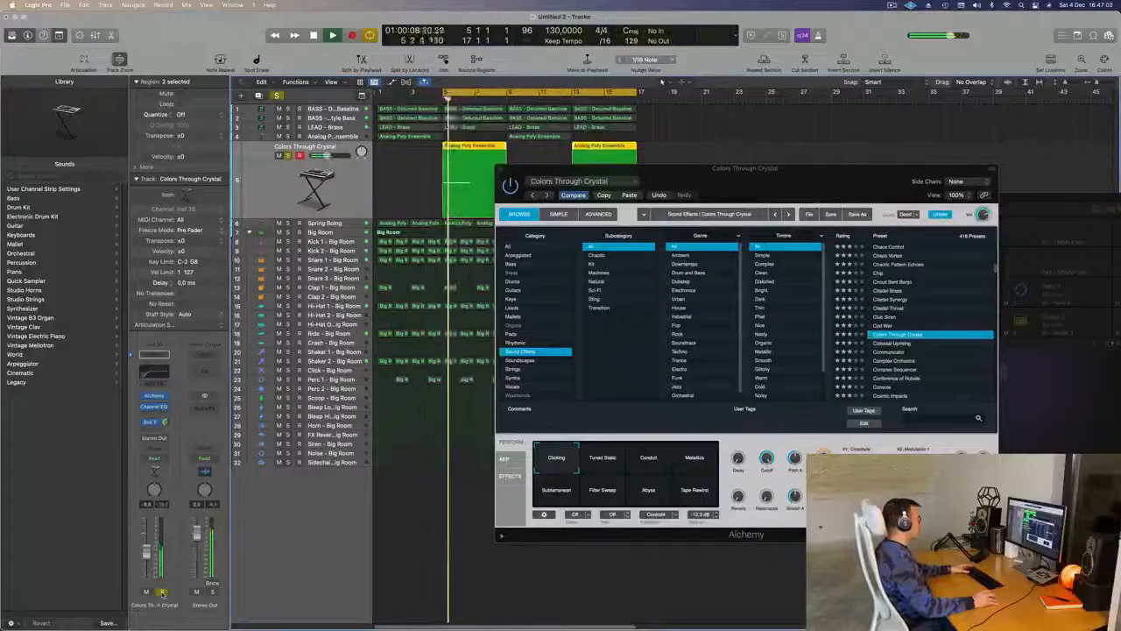
- Try the Communicator and Complex Orchestra presets, briefly soloing the track to hear Complex Orchestra alone
left_click(895, 354)
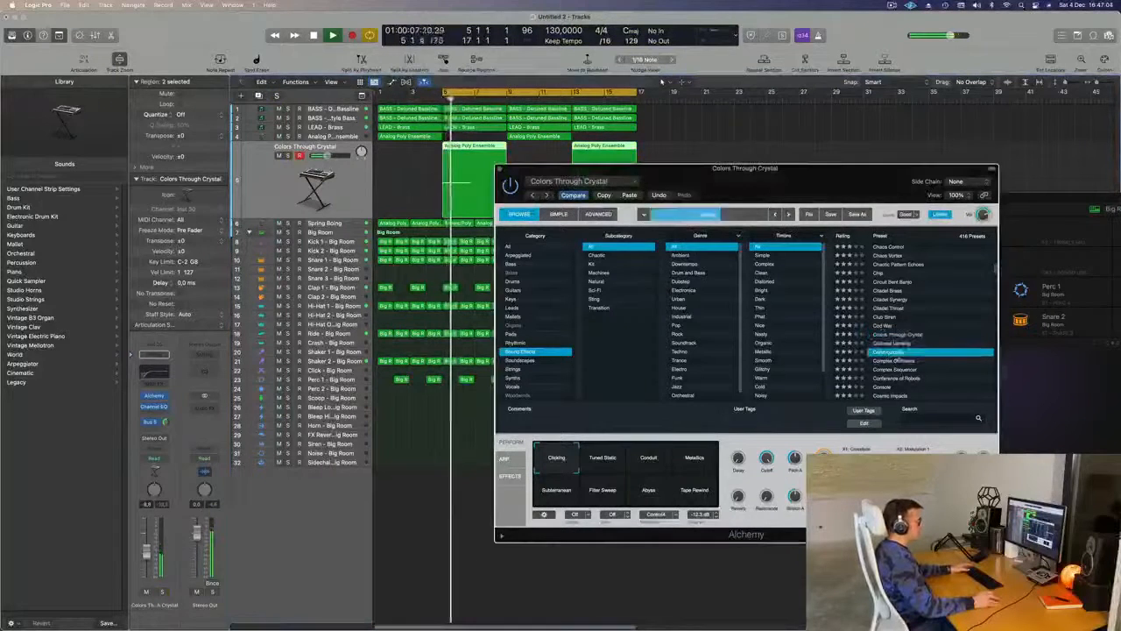
left_click(893, 361)
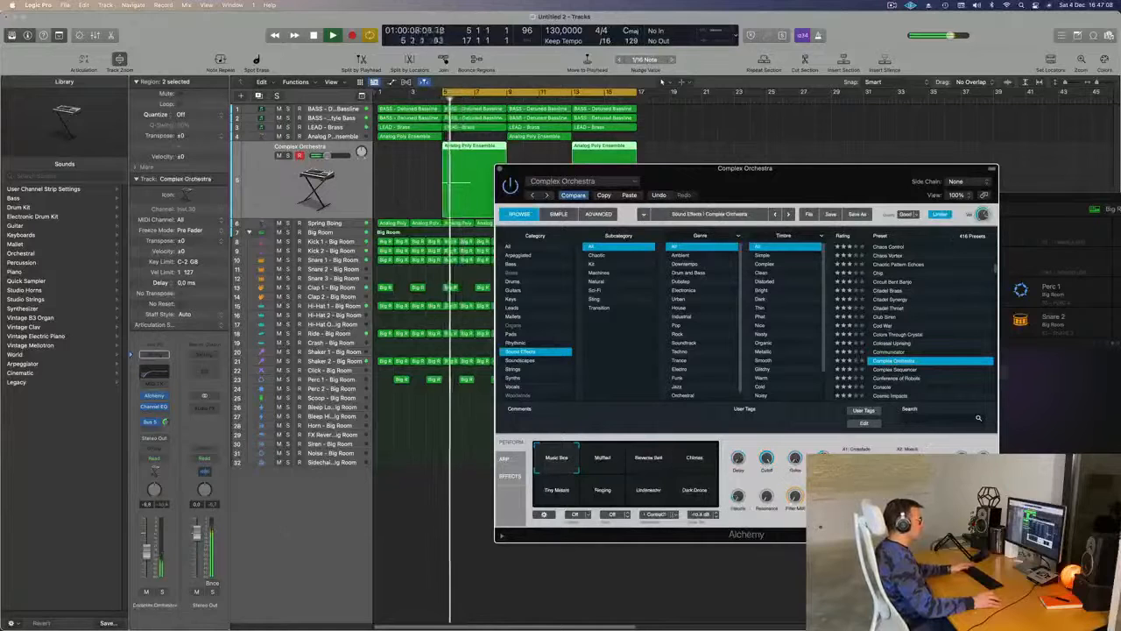
left_click(161, 592)
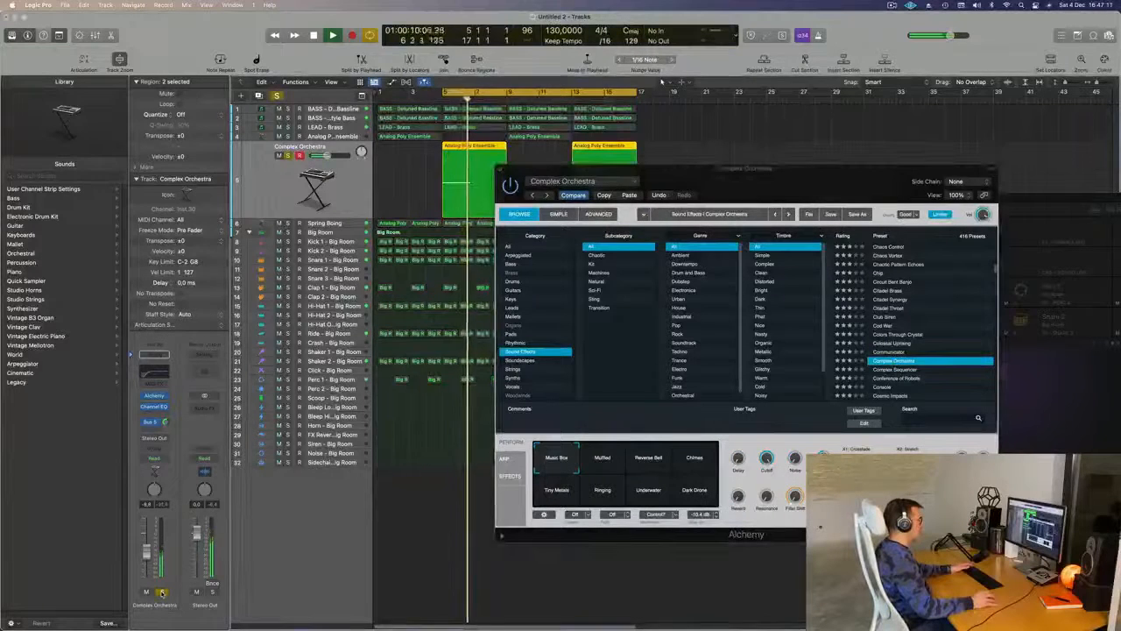
left_click(161, 592)
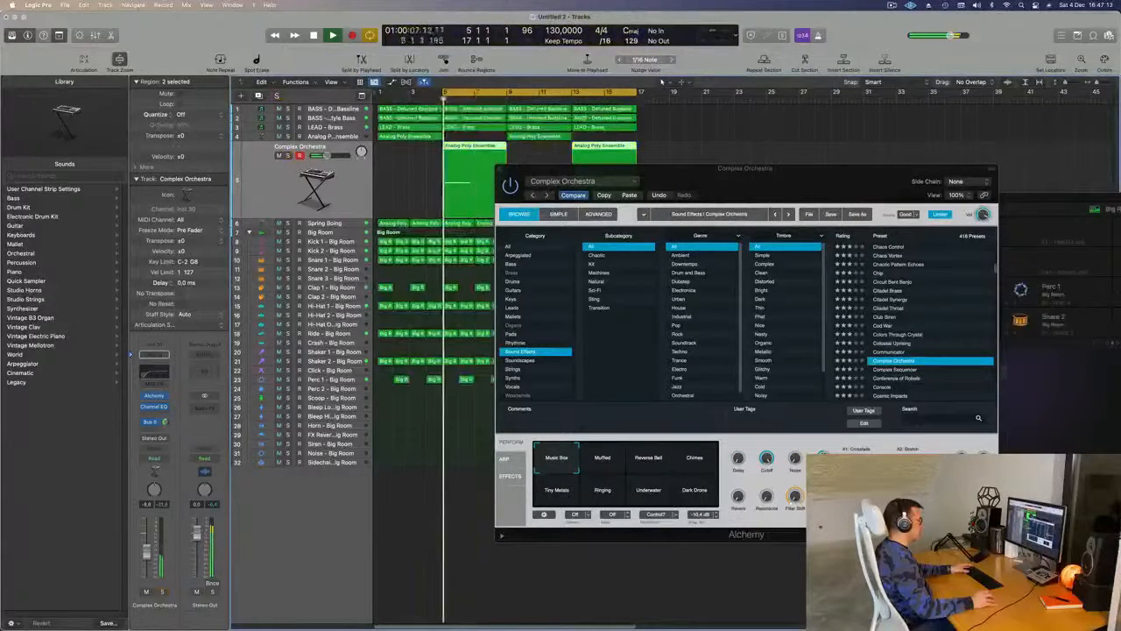
- Try the Complex Sequencer, Conference of Robots and Cosmic Impacts presets in turn while the loop plays
left_click(895, 369)
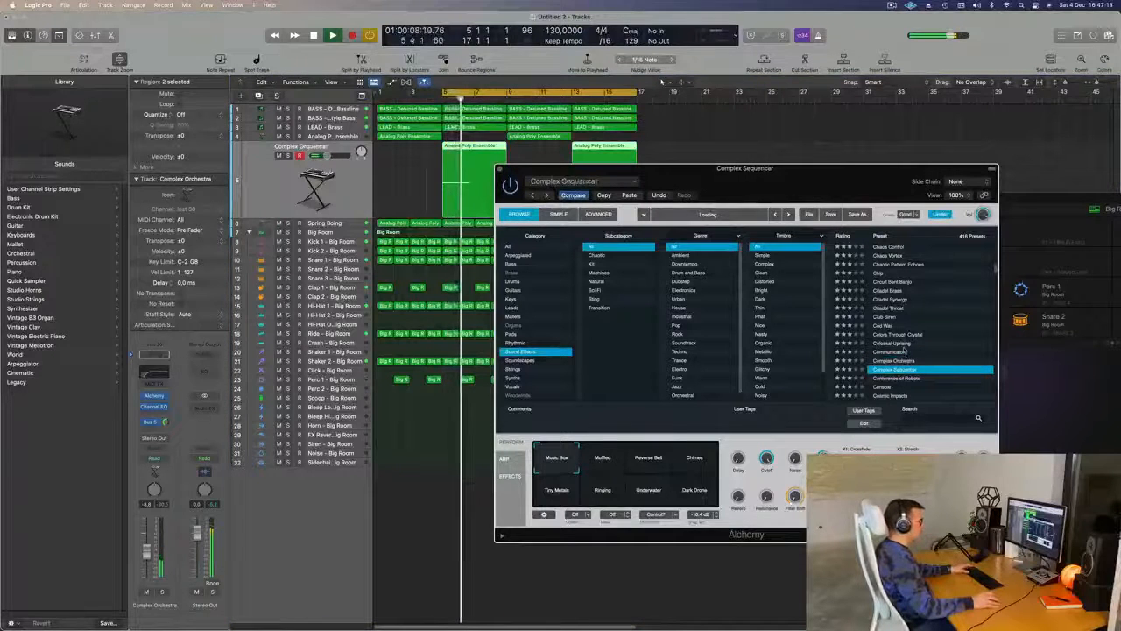
scroll(933, 352, "down", 1)
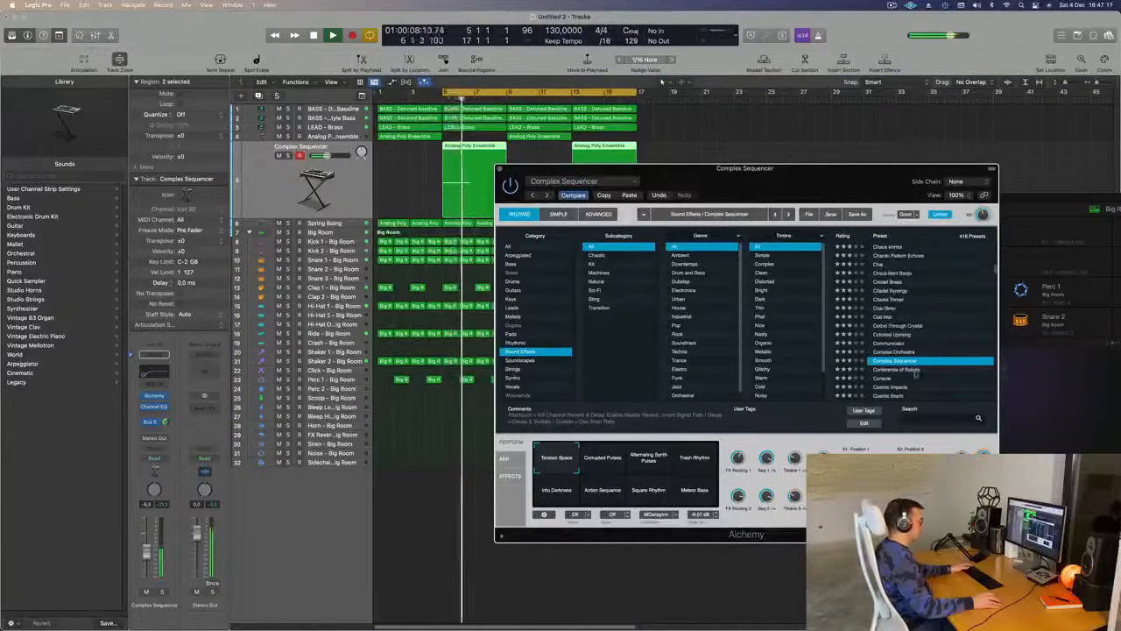
left_click(899, 371)
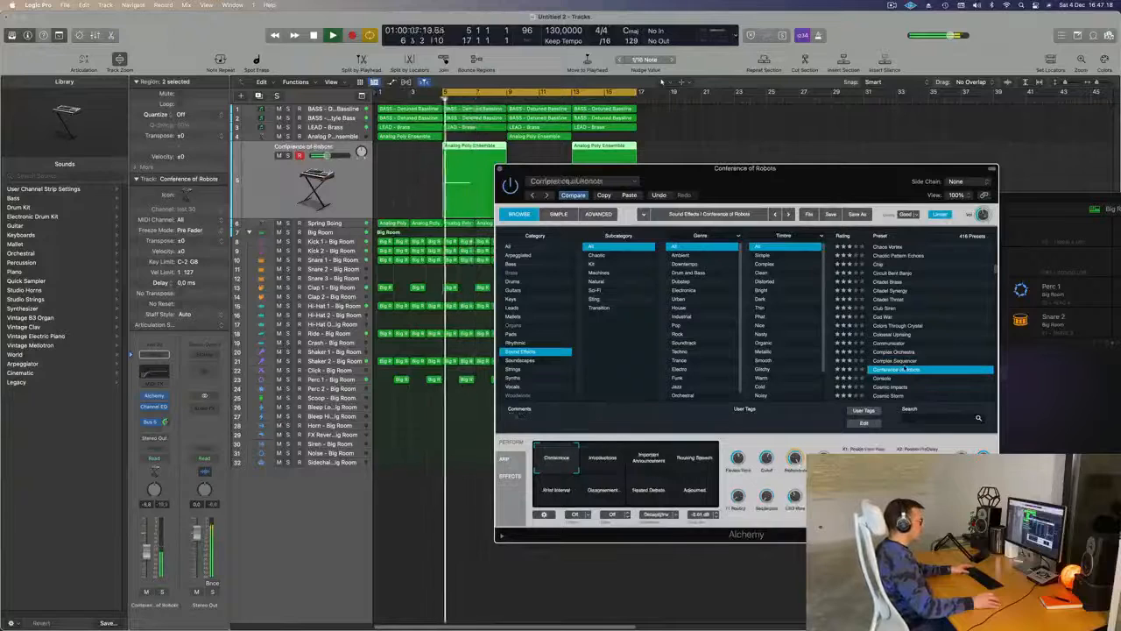
scroll(946, 339, "down", 6)
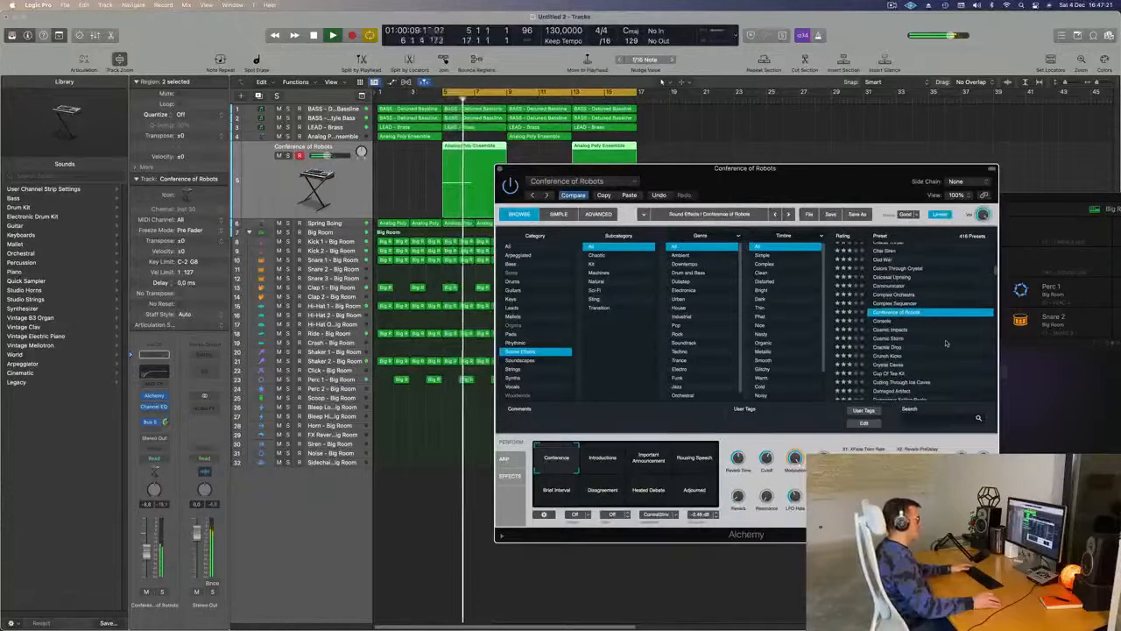
left_click(893, 330)
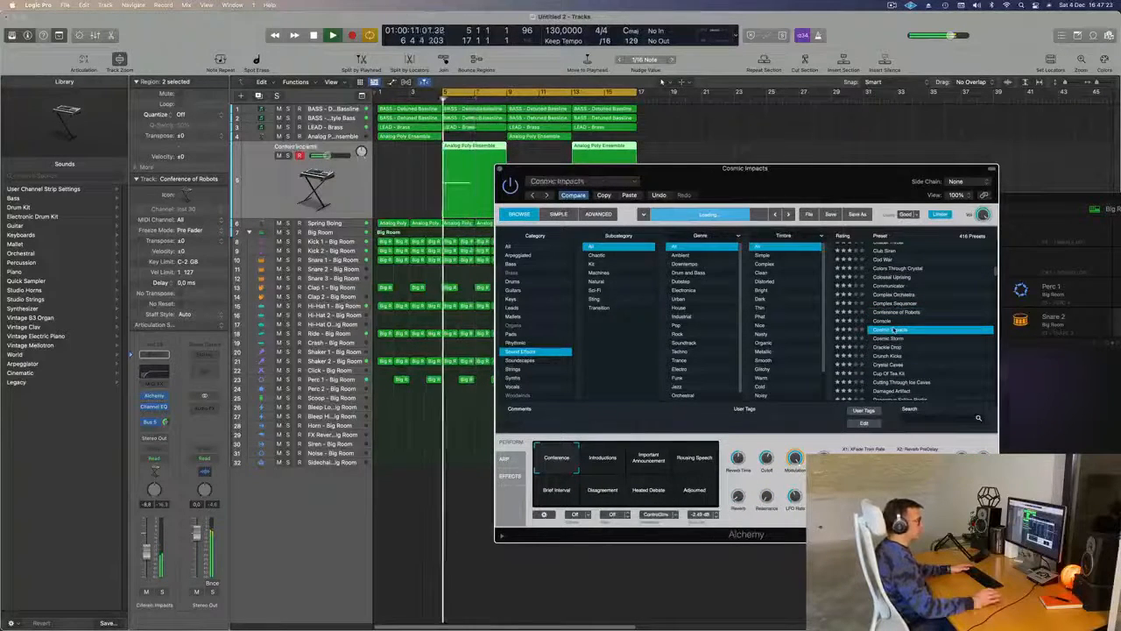
- Try the Cosmic Storm and Dark Eruption presets during playback
scroll(920, 337, "down", 1)
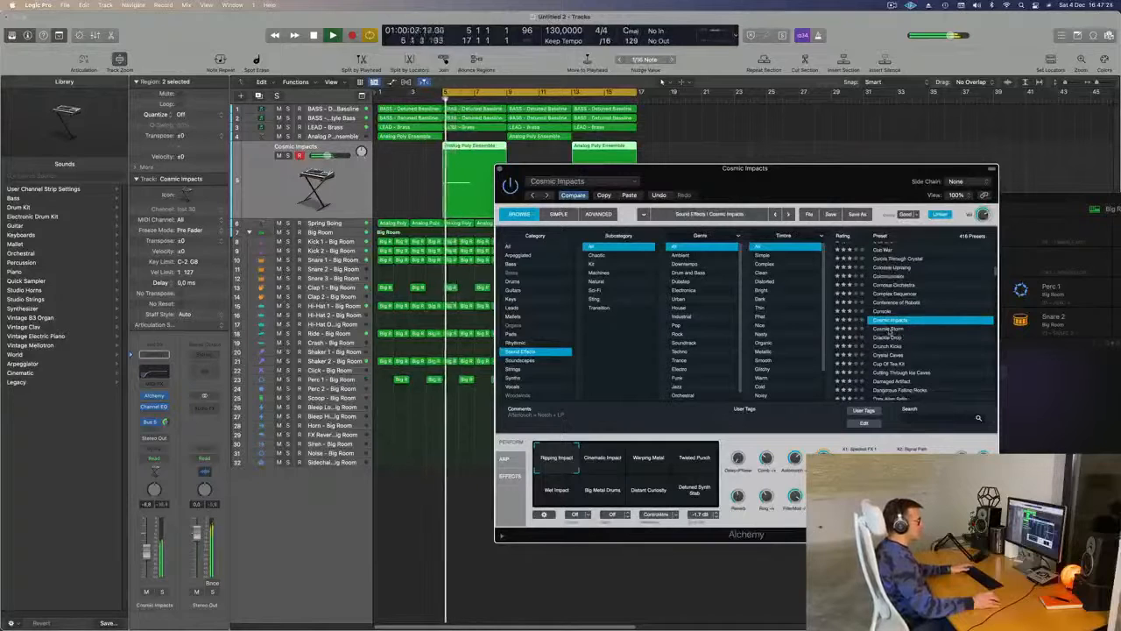
left_click(889, 330)
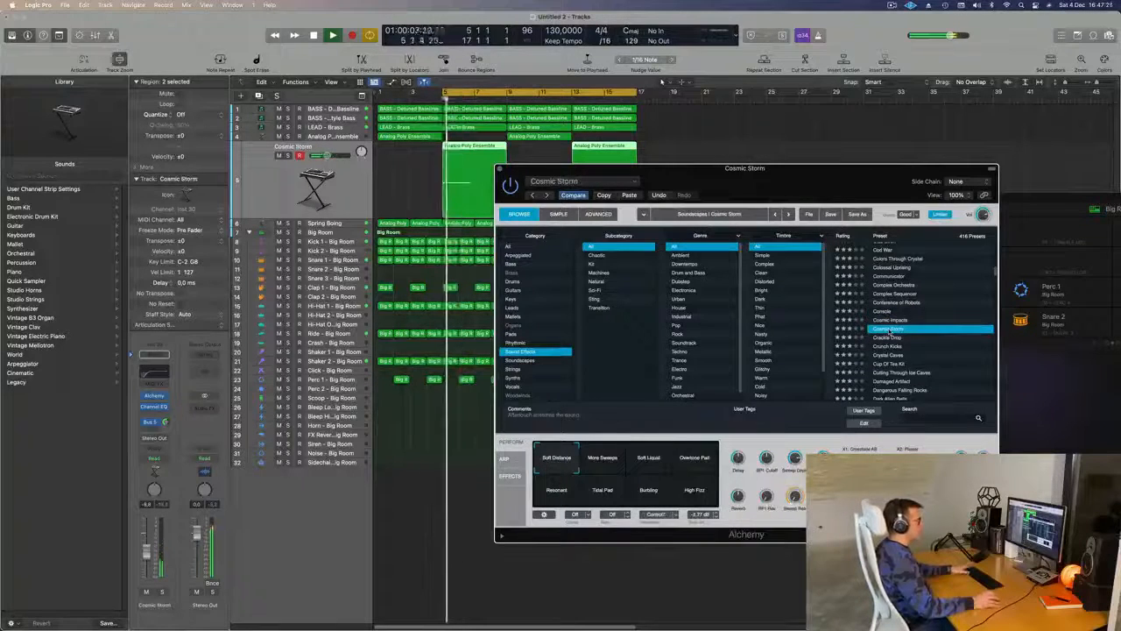
scroll(939, 333, "down", 6)
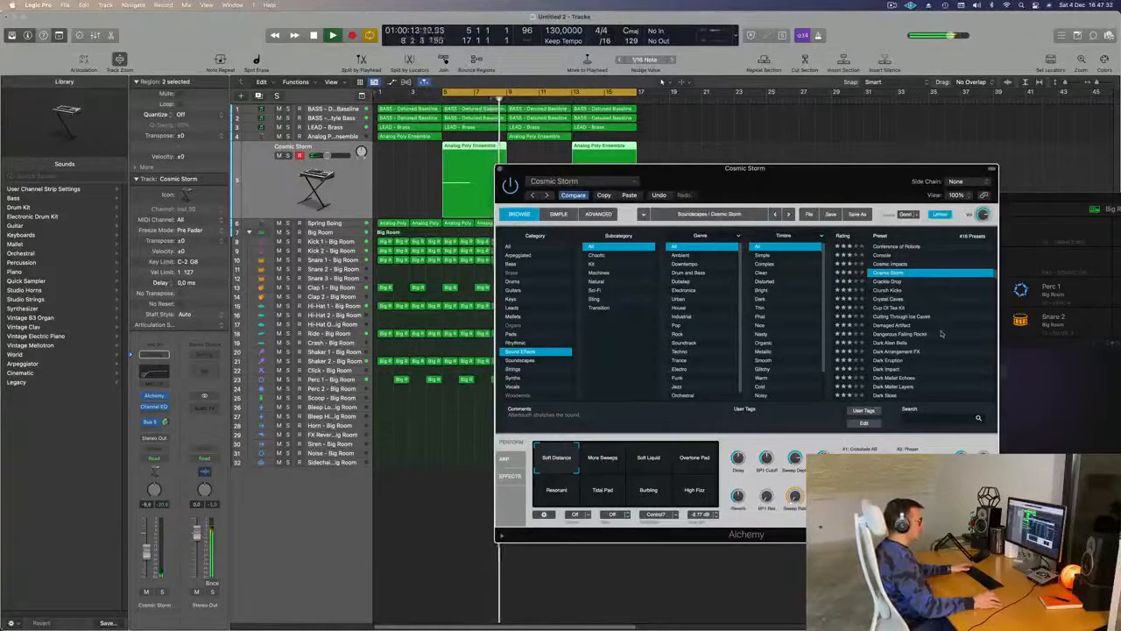
left_click(889, 360)
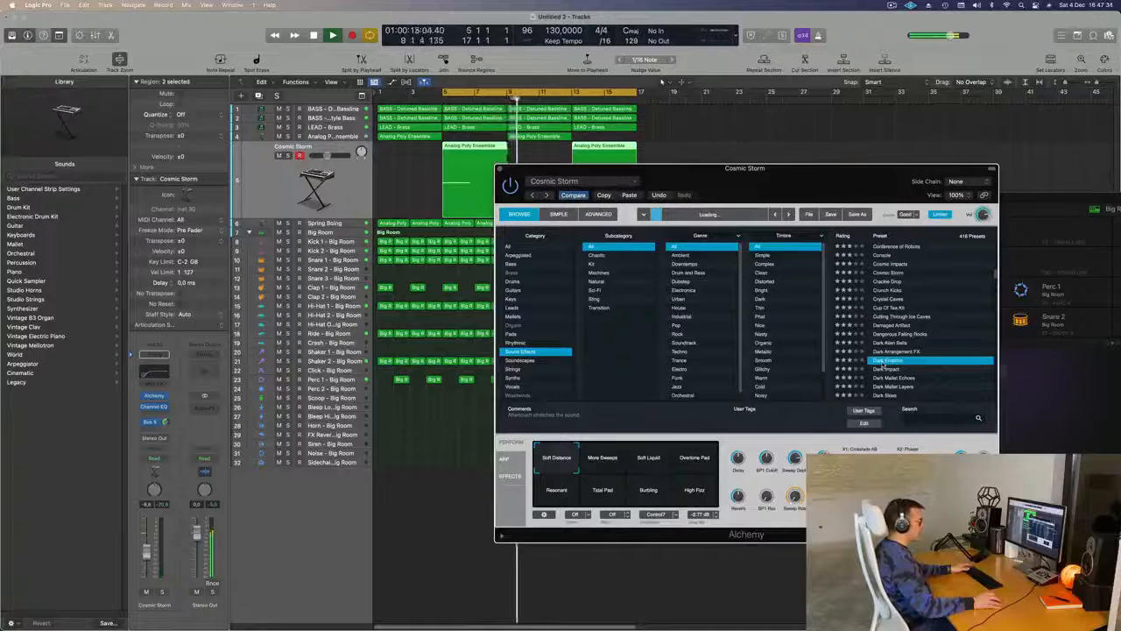
- Load the Dark Mallet Echoes preset and try its Darker, Harmonics, Ice Note and Pitch FX variations during playback
scroll(939, 354, "down", 3)
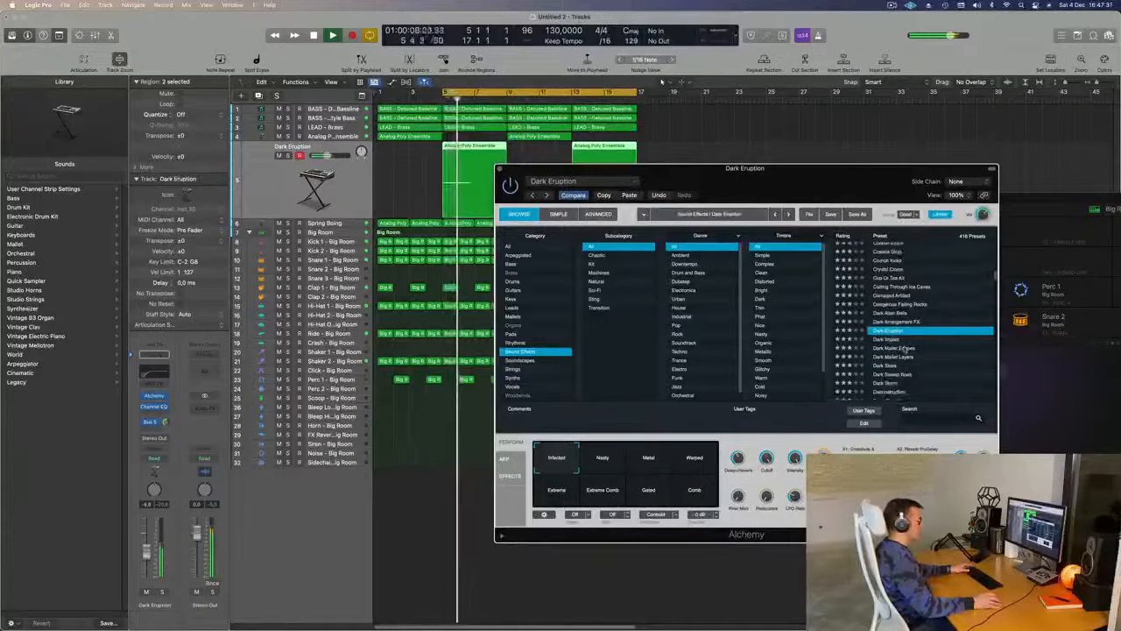
left_click(903, 348)
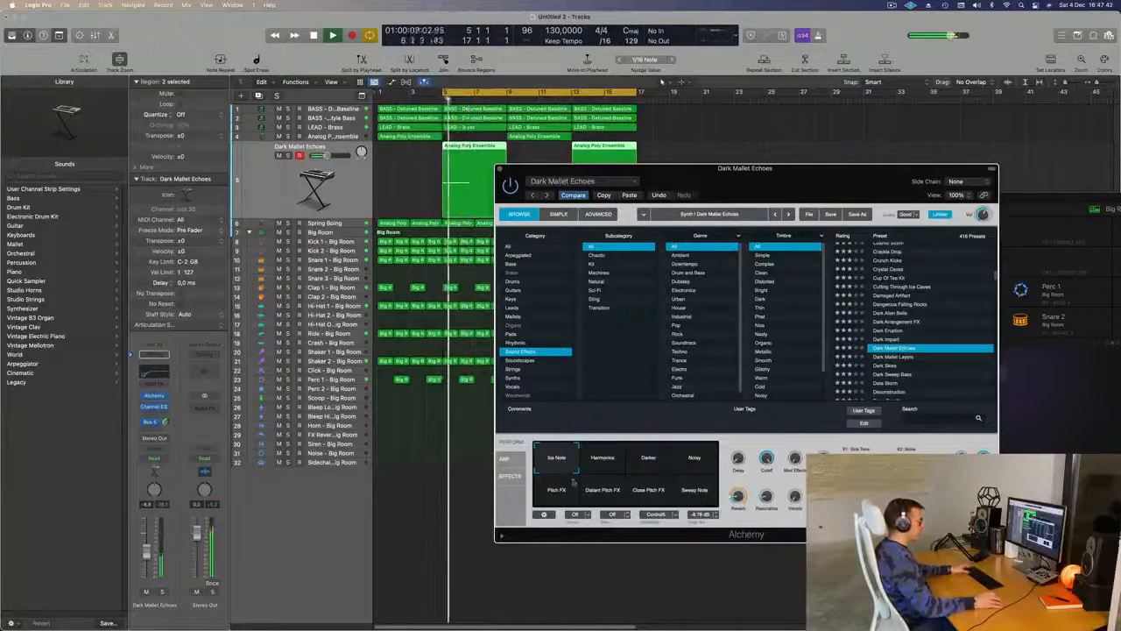
left_click(661, 465)
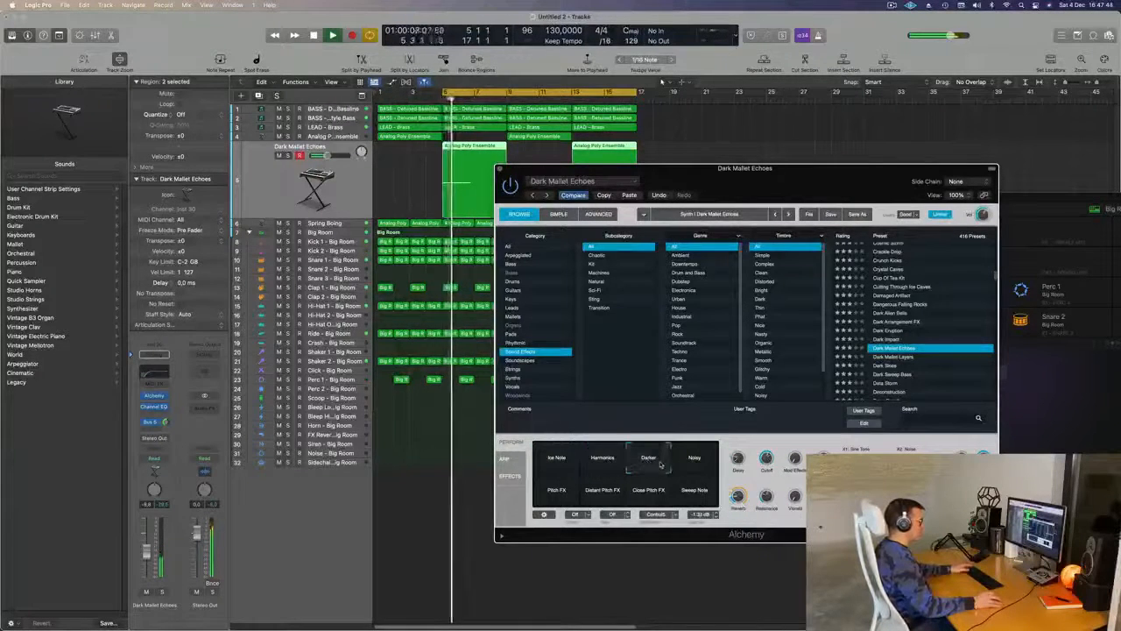
left_click(603, 462)
left_click(557, 463)
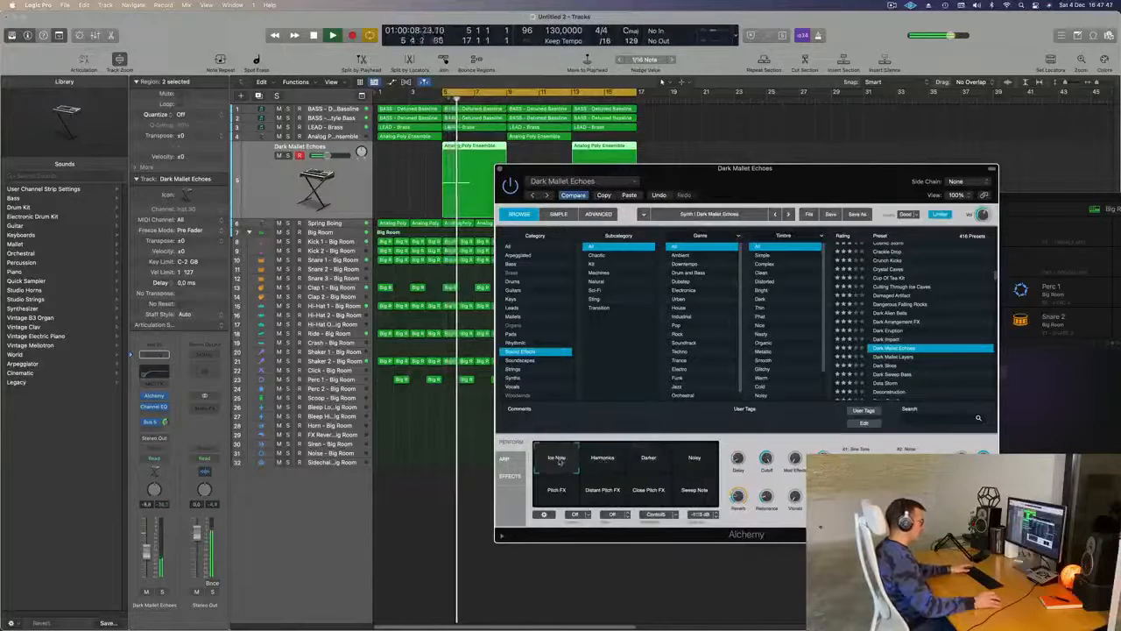
left_click(553, 494)
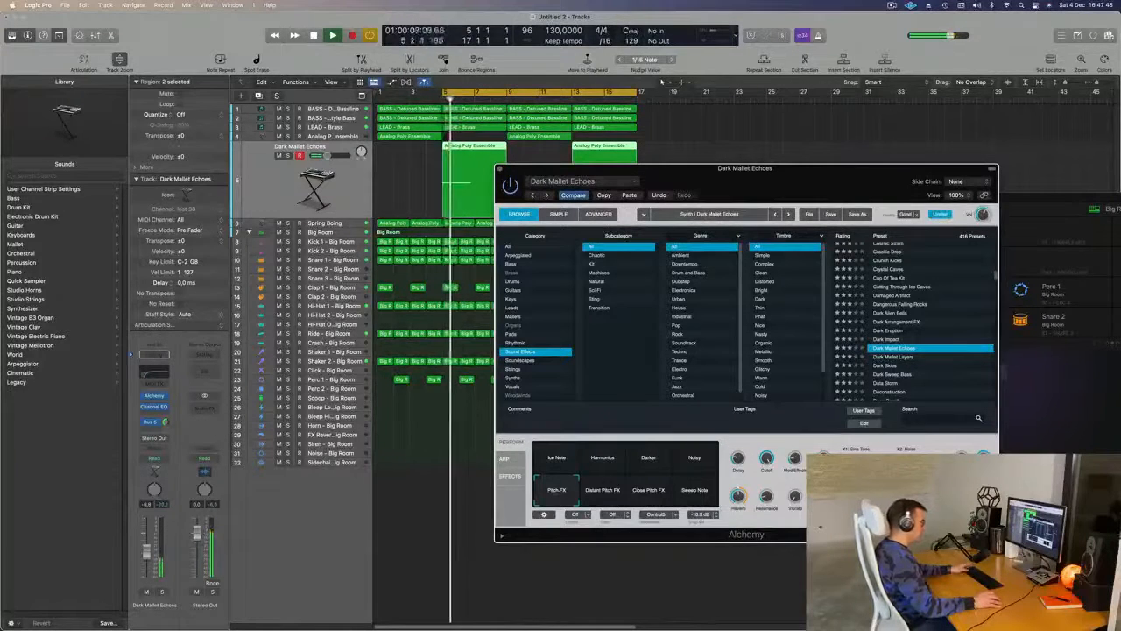
- Briefly solo the track, try the Distant Pitch FX and Close Pitch FX variations, and return to Ice Note
left_click(161, 593)
key("Return")
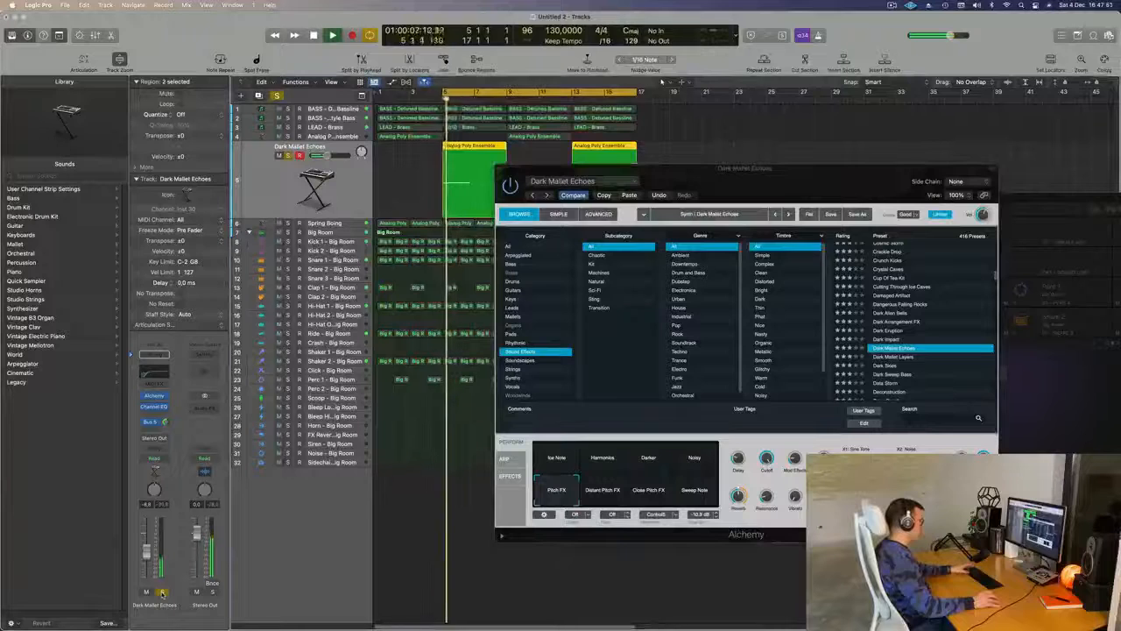
left_click(161, 594)
key("Return")
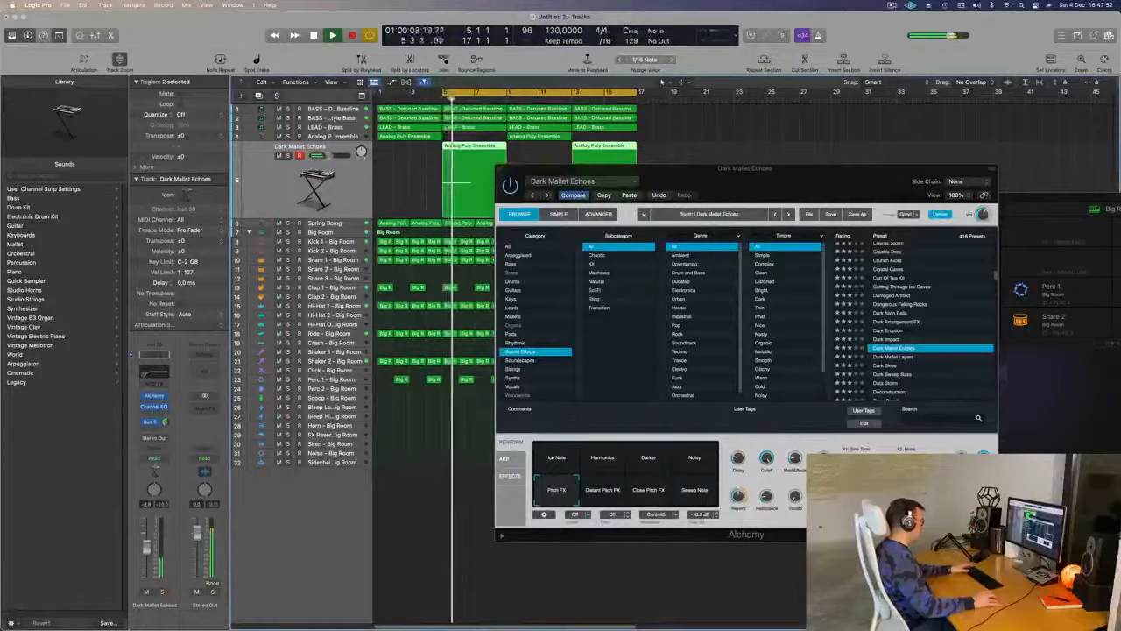
left_click(614, 484)
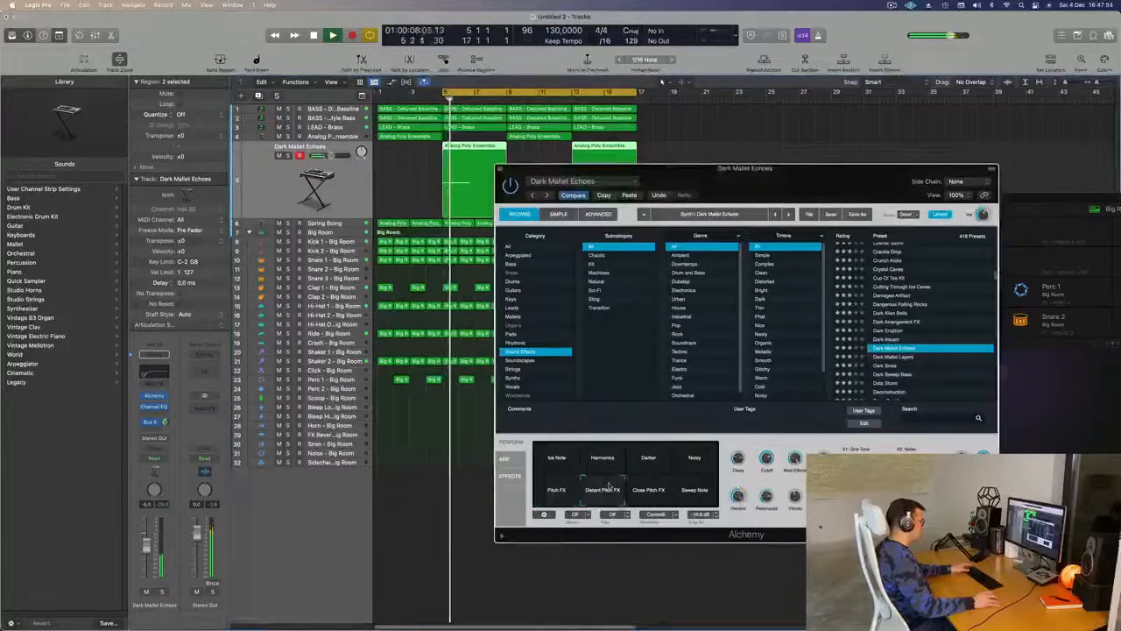
left_click(654, 496)
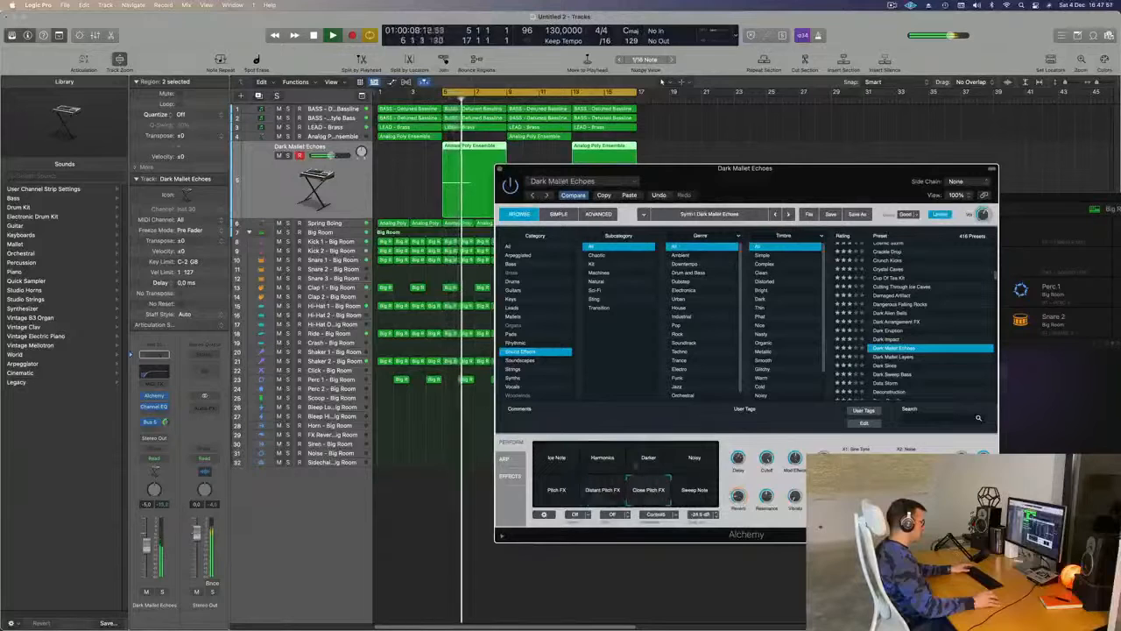
left_click(559, 457)
- Fine-tune the Dark Mallet Echoes track's volume while checking playback, and close the Alchemy window
key("space")
left_click_drag(147, 551, 148, 554)
key("space")
key("space")
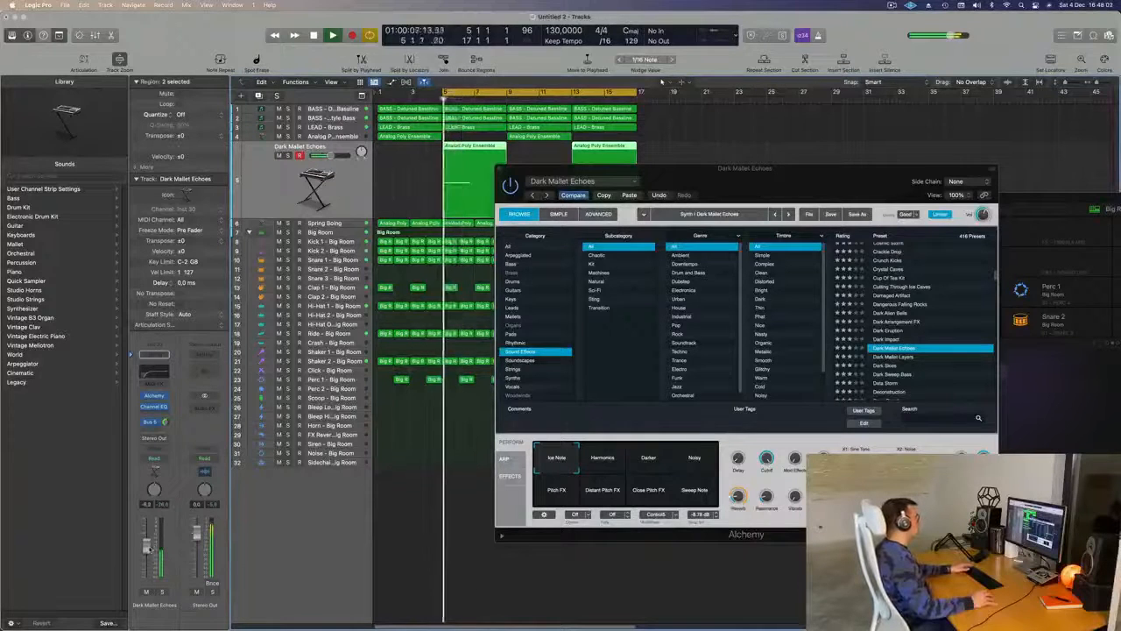
left_click(502, 168)
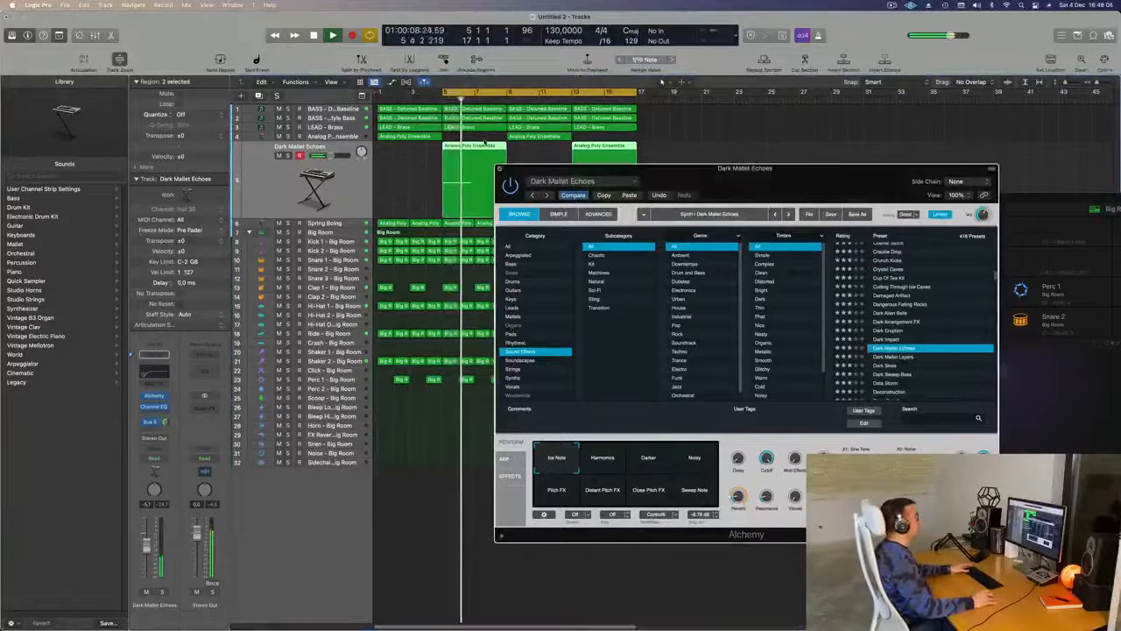
left_click(502, 169)
- Extend the cycle range to start at bar 1 and play the loop from there with the Analog Poly Ensemble track selected
key("space")
key("space")
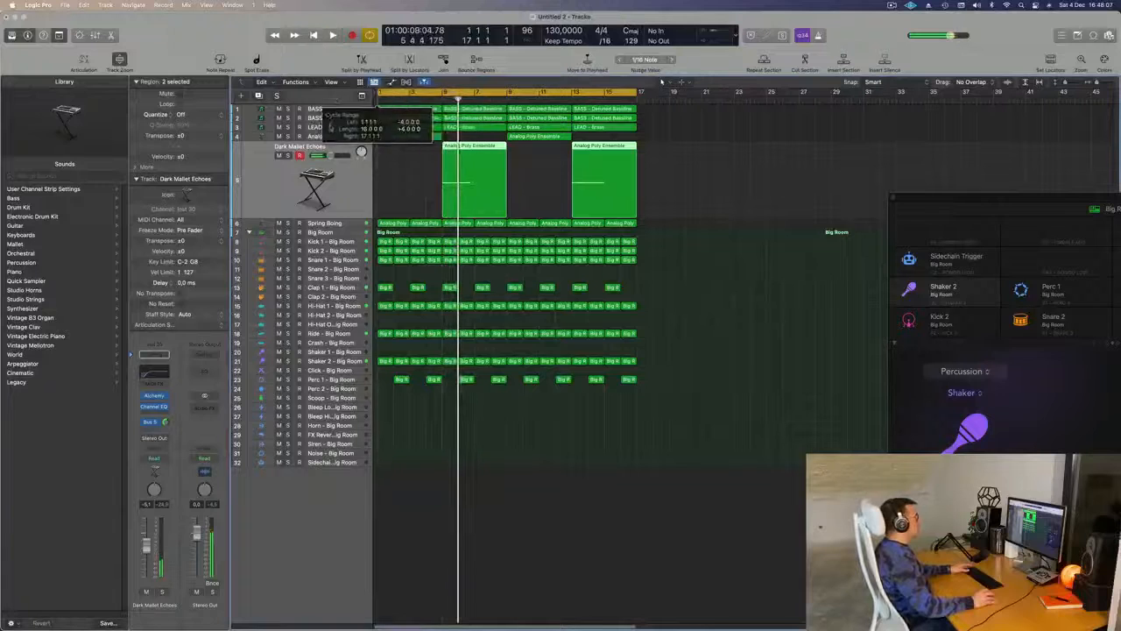
left_click(327, 129)
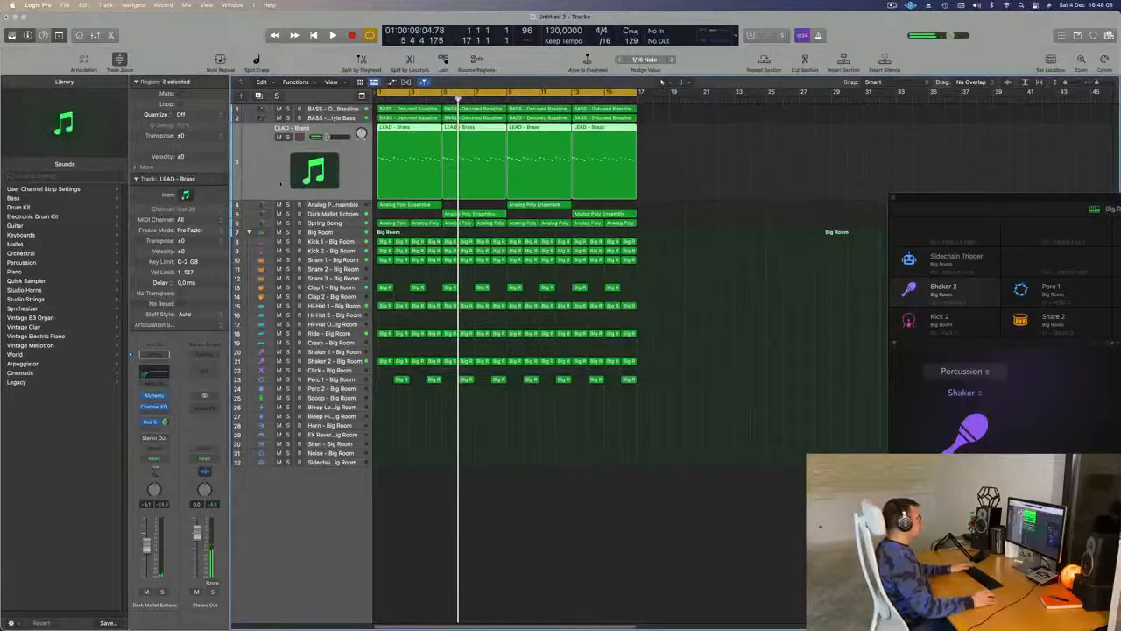
key("Return")
left_click(334, 204)
key("space")
key("space")
key("space")
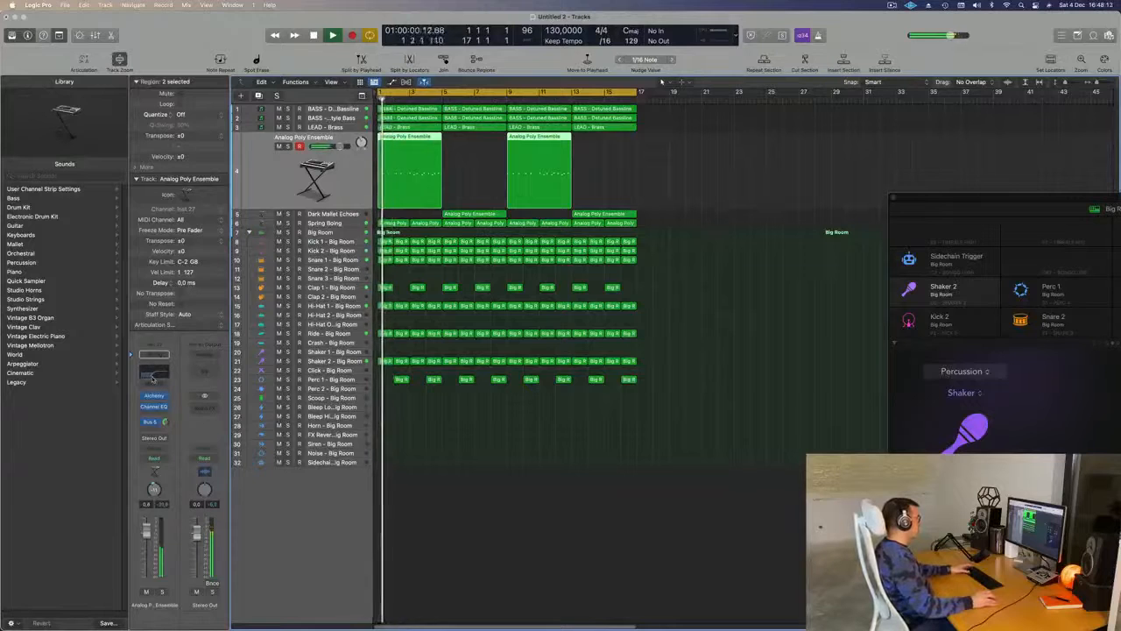
- Adjust the Channel EQ curve of the Analog Poly Ensemble track during playback, close the EQ and select the Dark Mallet Echoes track
left_click(154, 407)
left_click_drag(854, 298, 797, 279)
left_click_drag(244, 139, 333, 145)
left_click(333, 146)
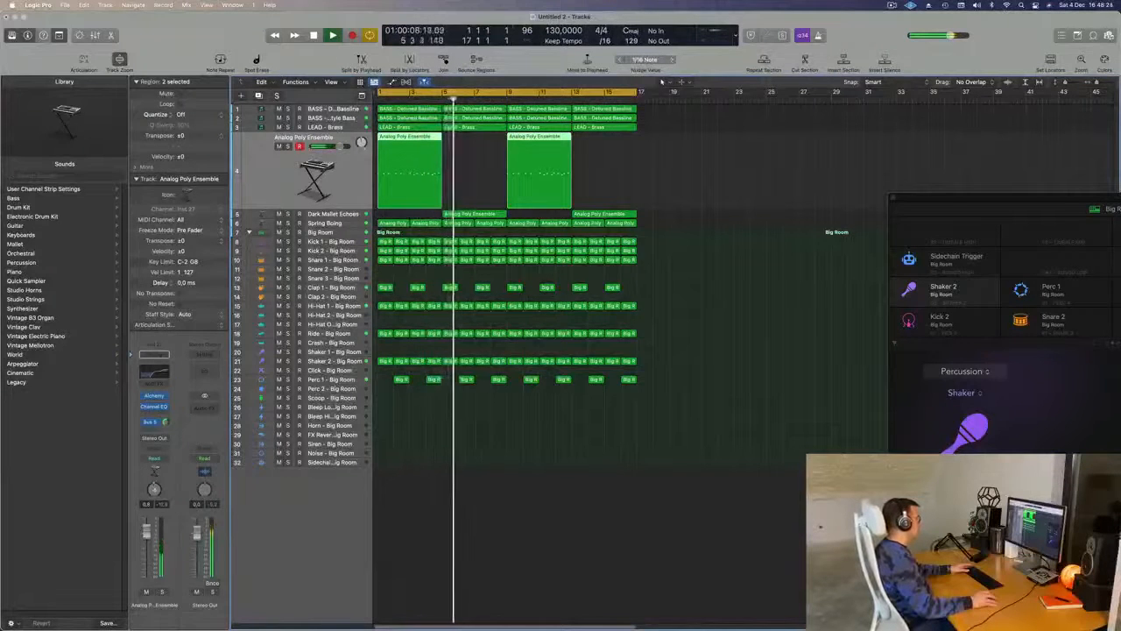
left_click(337, 216)
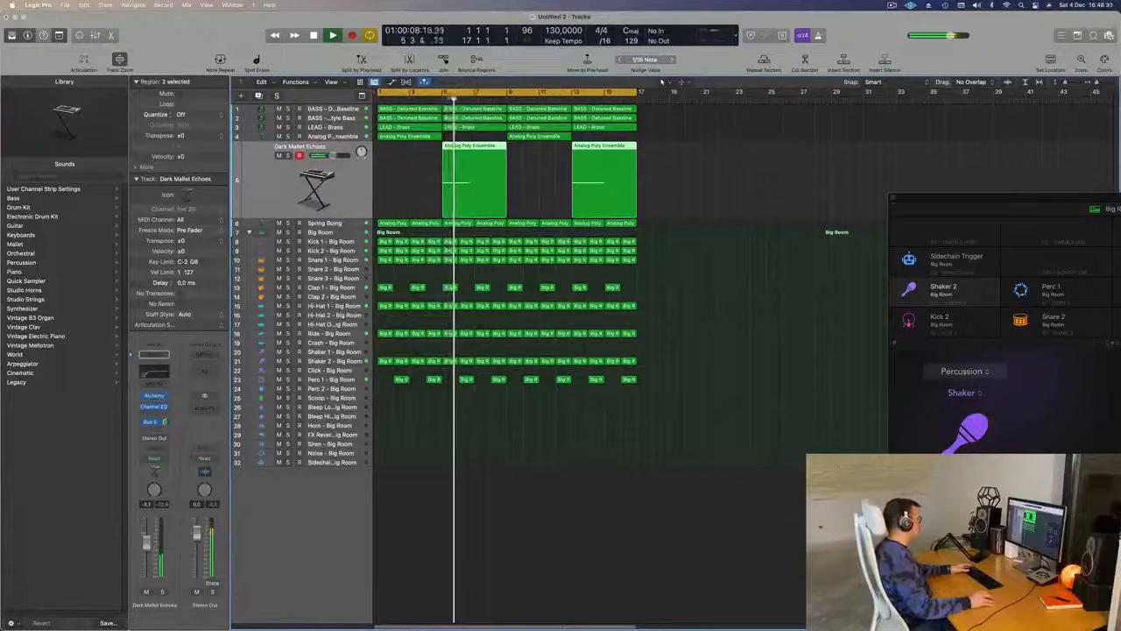
- Replay the loop from the start and lower the Ride track's volume to about -16 dB
left_click(541, 510)
key("super+Left")
key("super+Left")
key("super+Left")
key("super+Left")
key("Return")
left_click(348, 328)
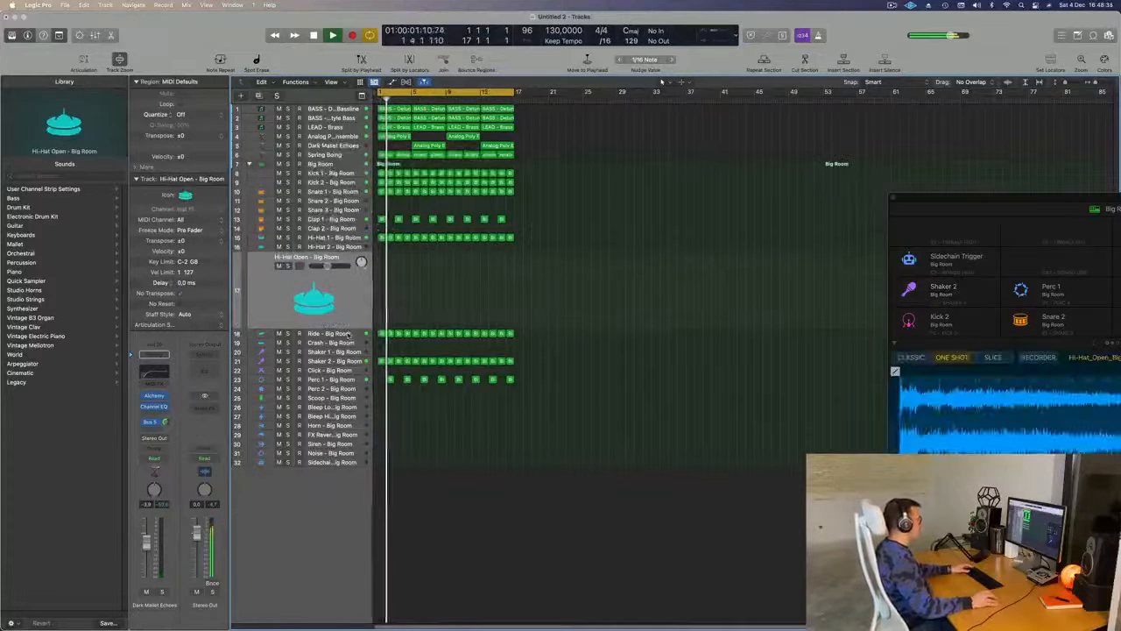
left_click(348, 332)
key("Return")
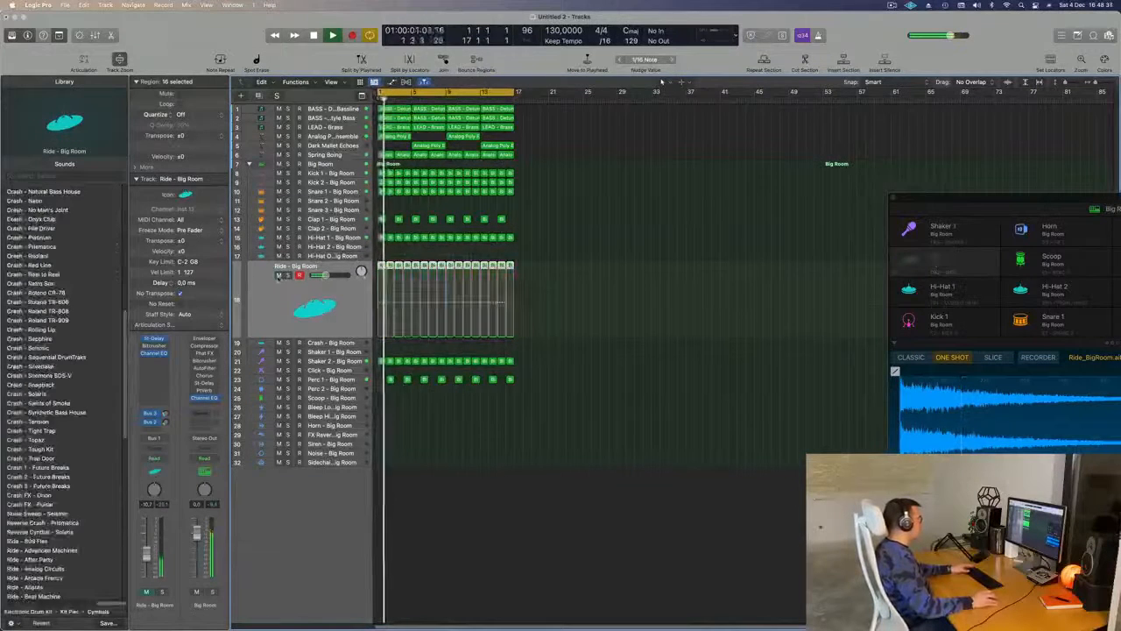
left_click_drag(327, 275, 321, 275)
left_click(643, 283)
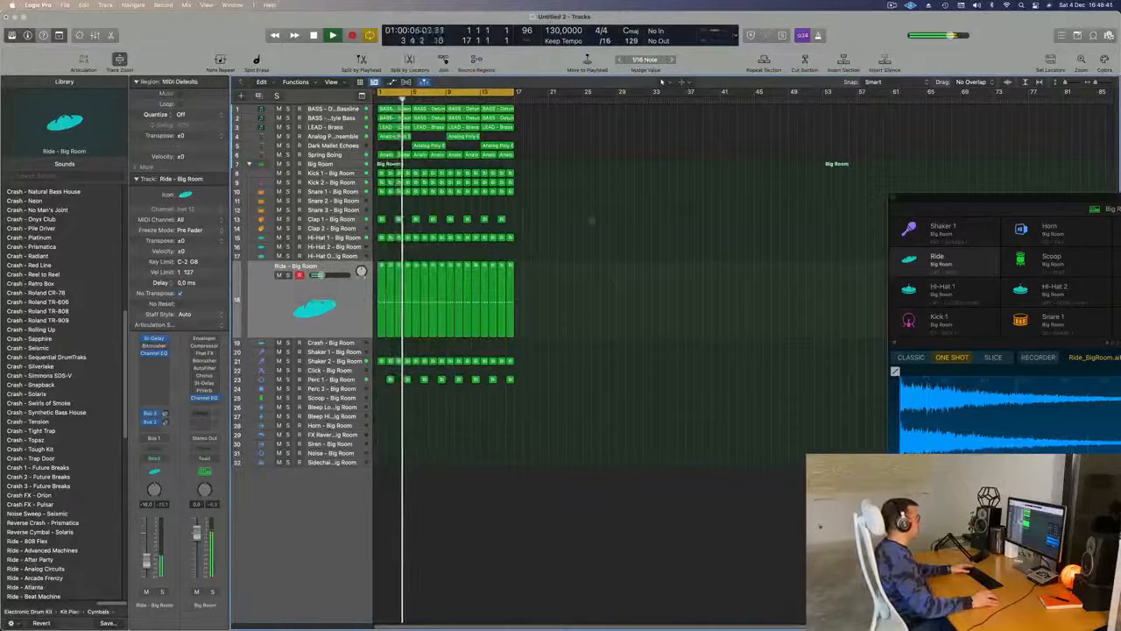
- Stop playback, select all regions in the arrangement and repeat the 16-bar loop three times
key("space")
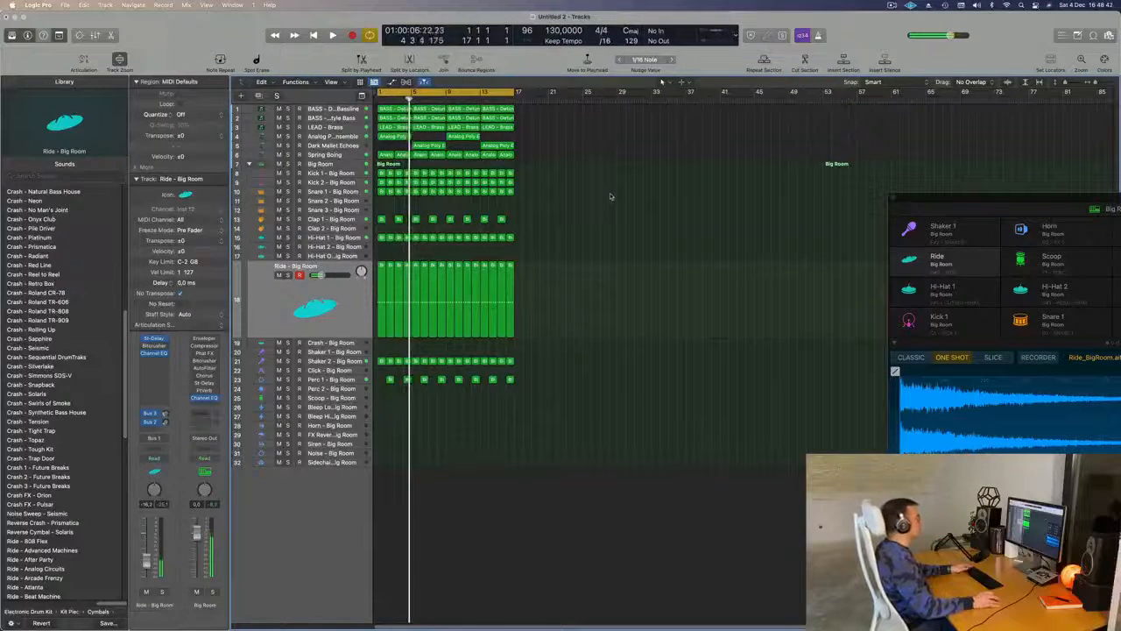
key("super+a")
key("super+r")
key("super+r")
key("super+r")
key("space")
key("super+Left")
key("super+Left")
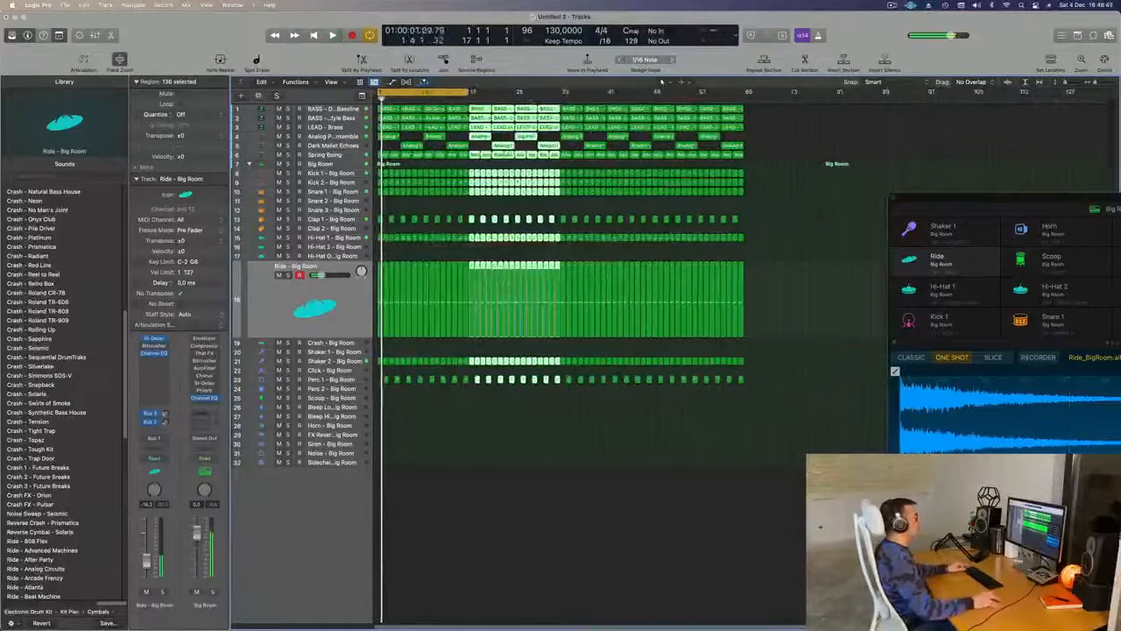
- Extend the cycle range to bar 65 and select the Shaker 2 track while the arrangement plays
left_click_drag(469, 92, 745, 131)
key("Down")
key("Down")
key("Down")
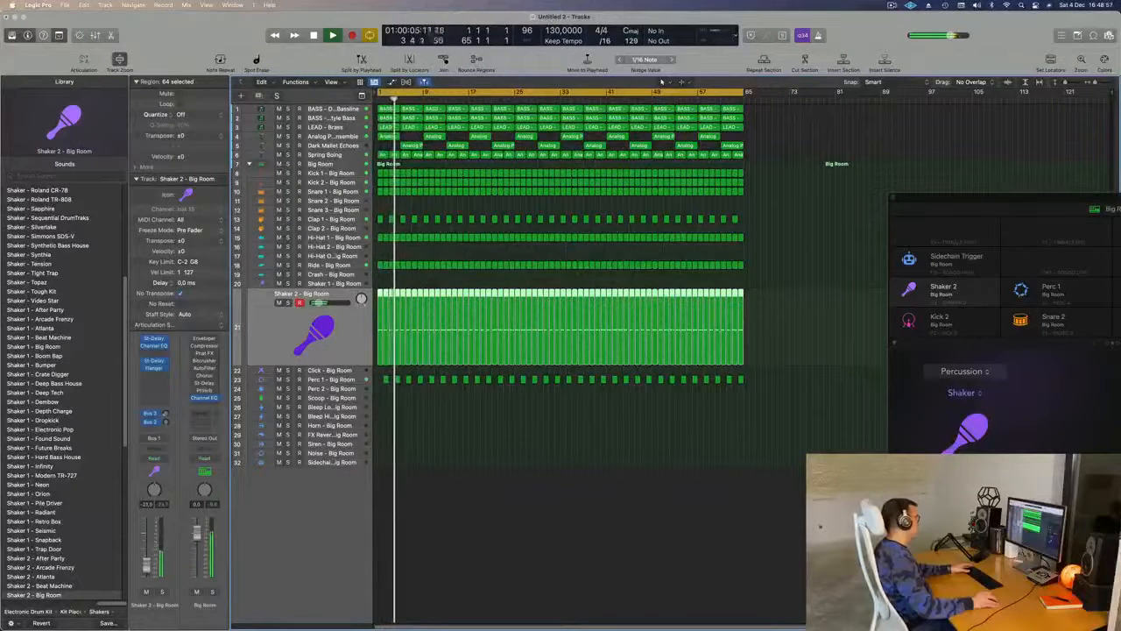
left_click(524, 488)
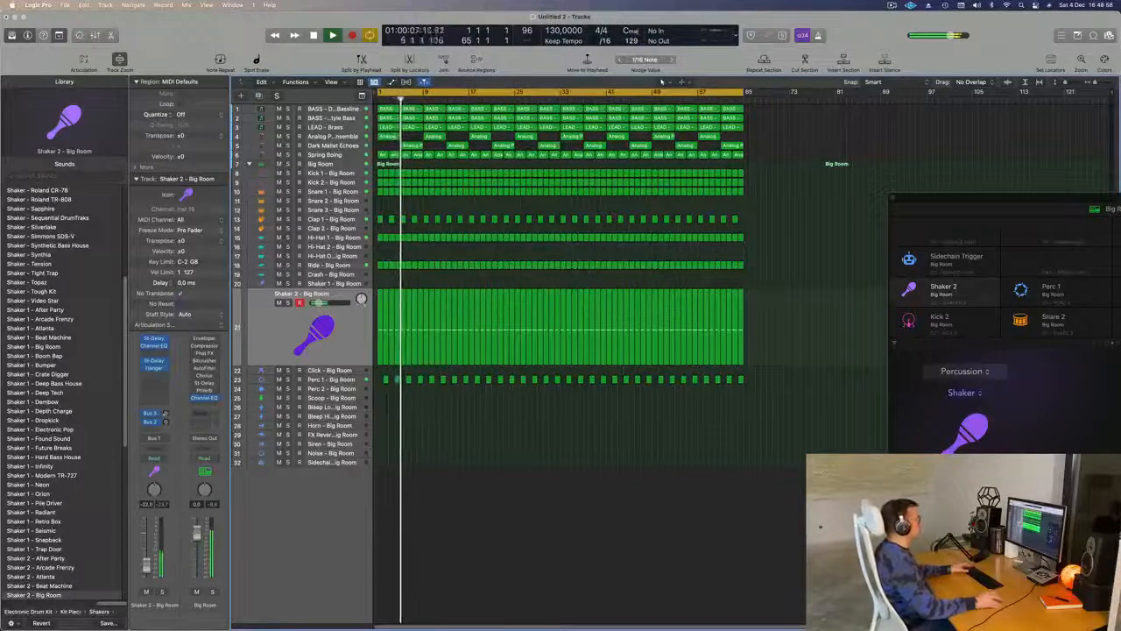
- Select all regions in the arrangement and color and name them by their tracks
key("super+Right")
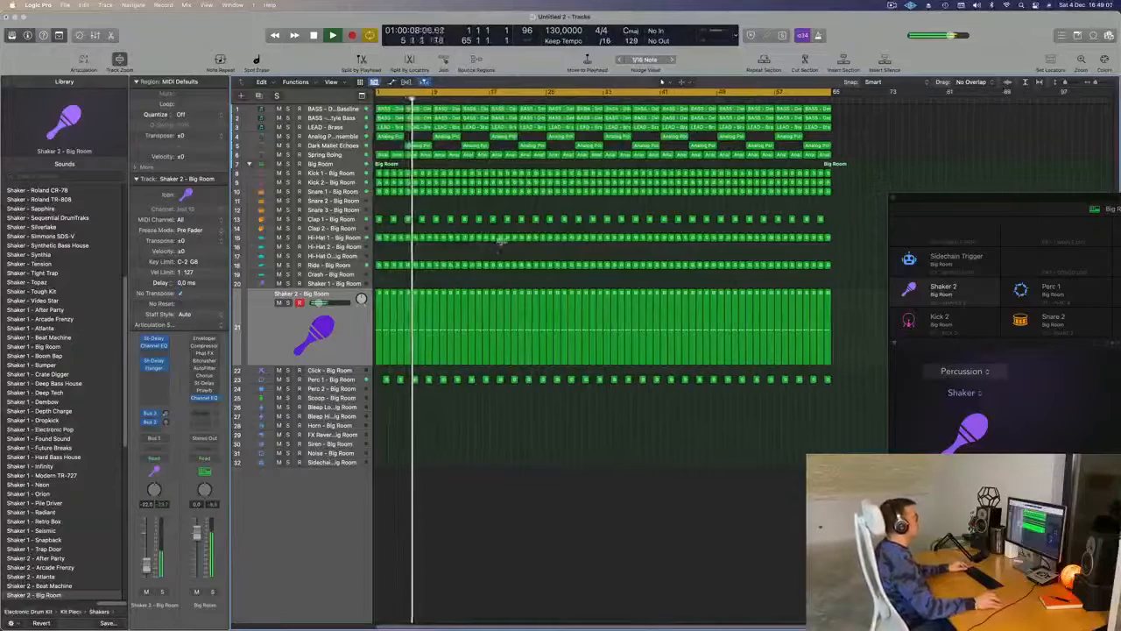
key("super+Down")
key("super+a")
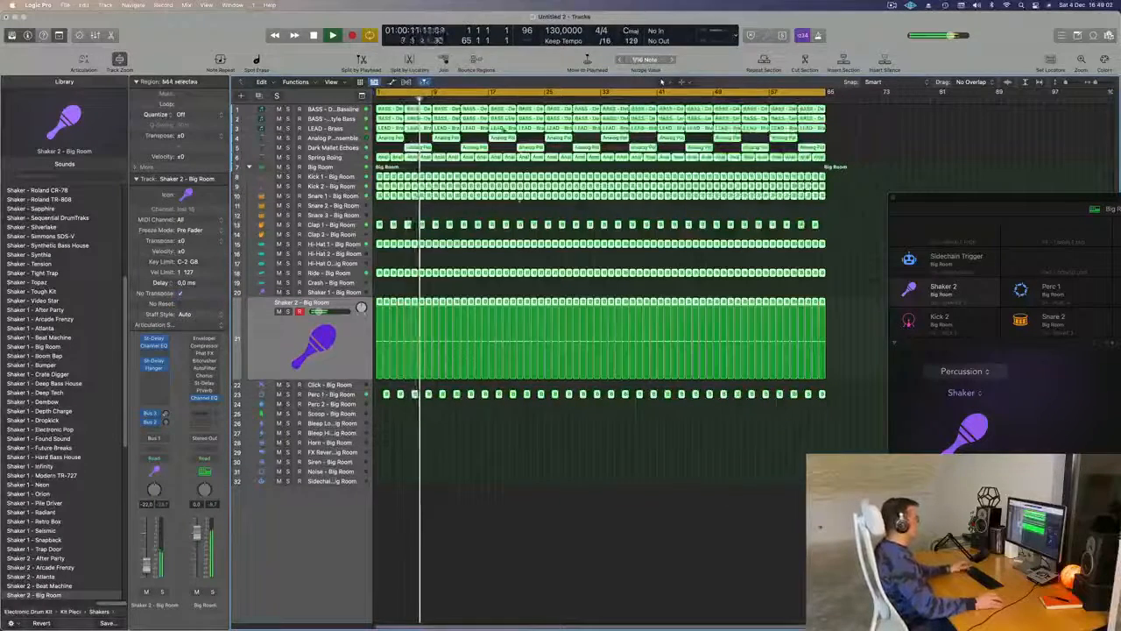
right_click(504, 124)
left_click(509, 131)
right_click(509, 126)
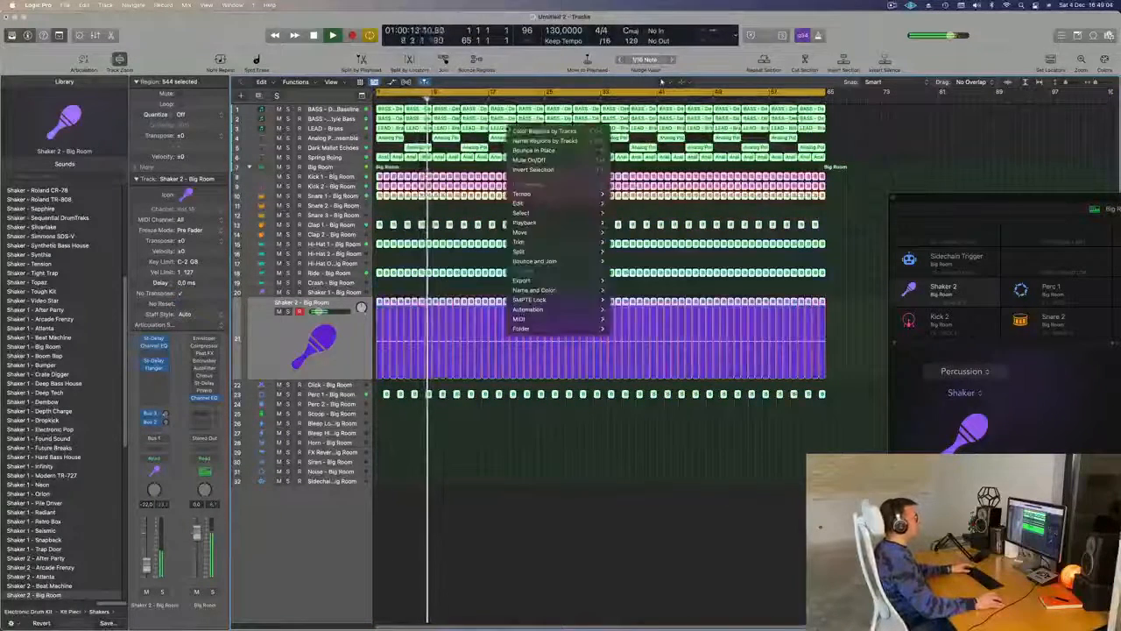
left_click(522, 140)
key("shift+super+a")
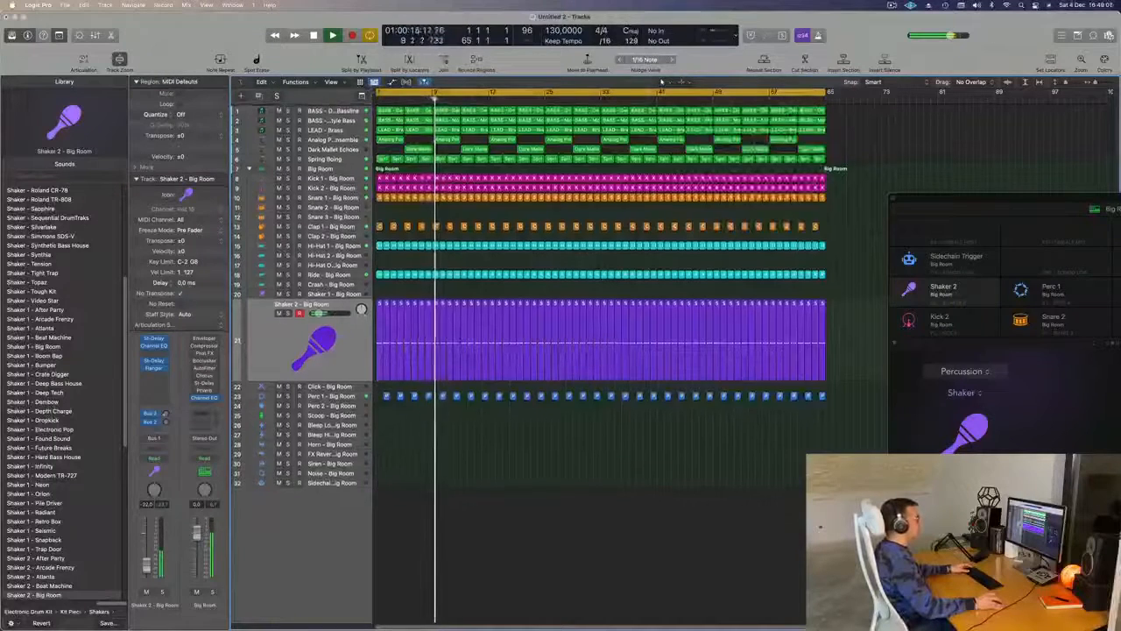
- Delete the LEAD - Brass, Analog Poly Ensemble and Dark Mallet Echoes regions in bars 1 to 16 and the second Spring Boing region
key("Return")
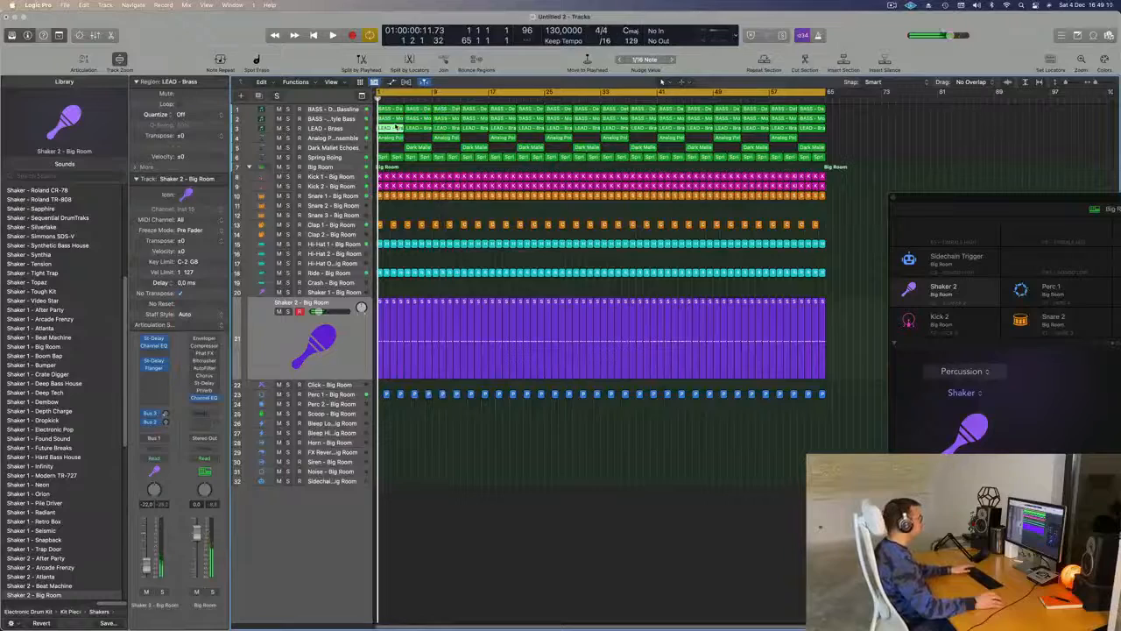
left_click_drag(396, 127, 451, 149)
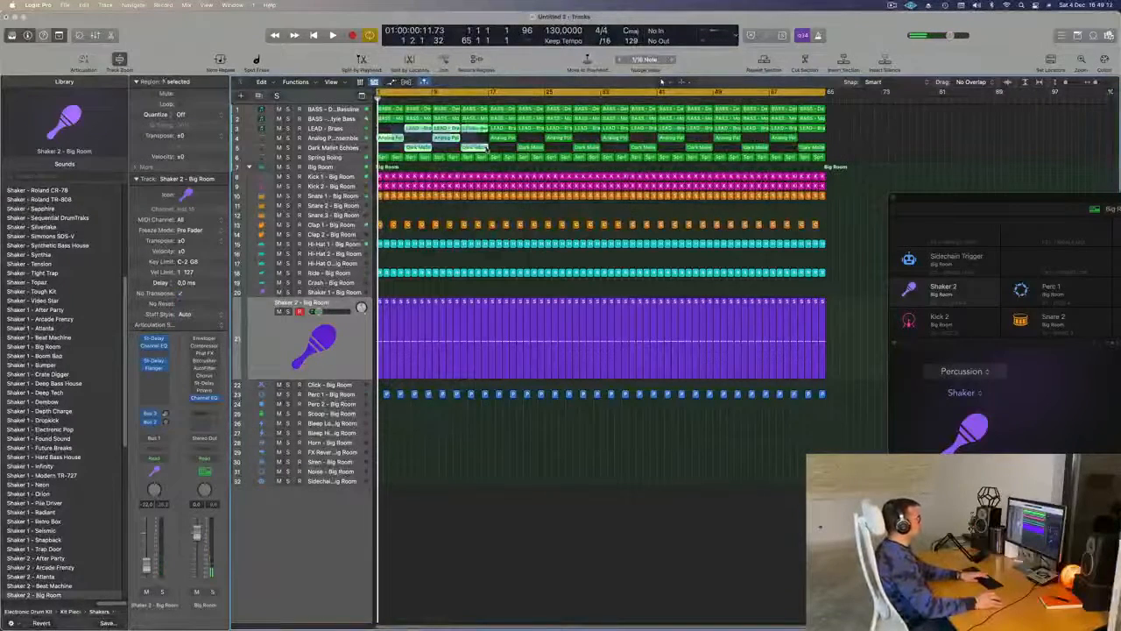
key("Delete")
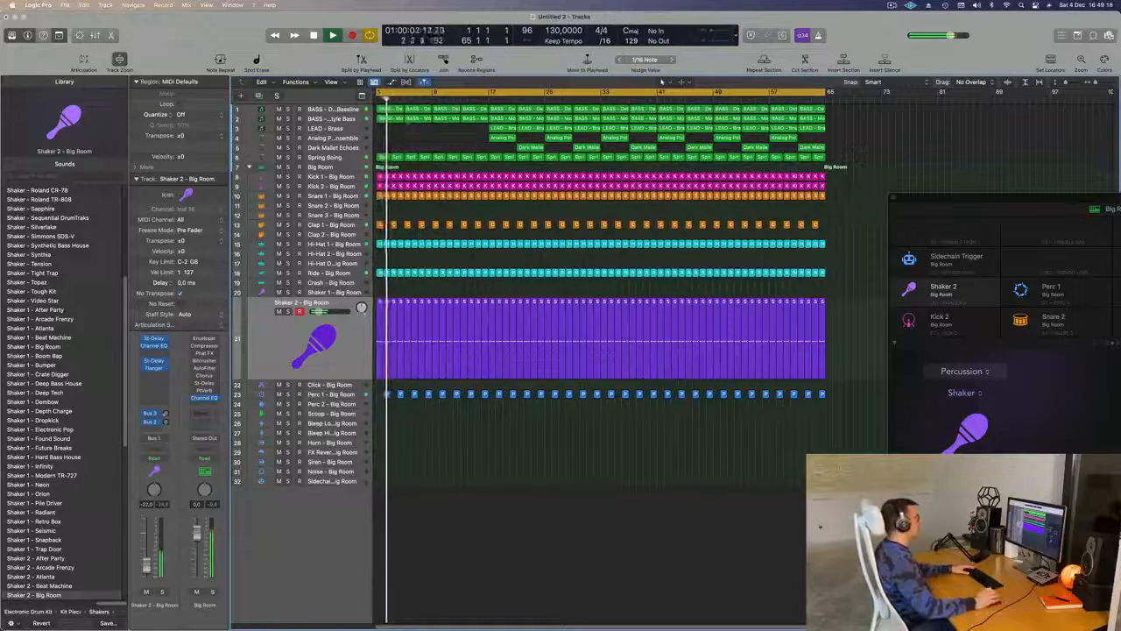
left_click(400, 159)
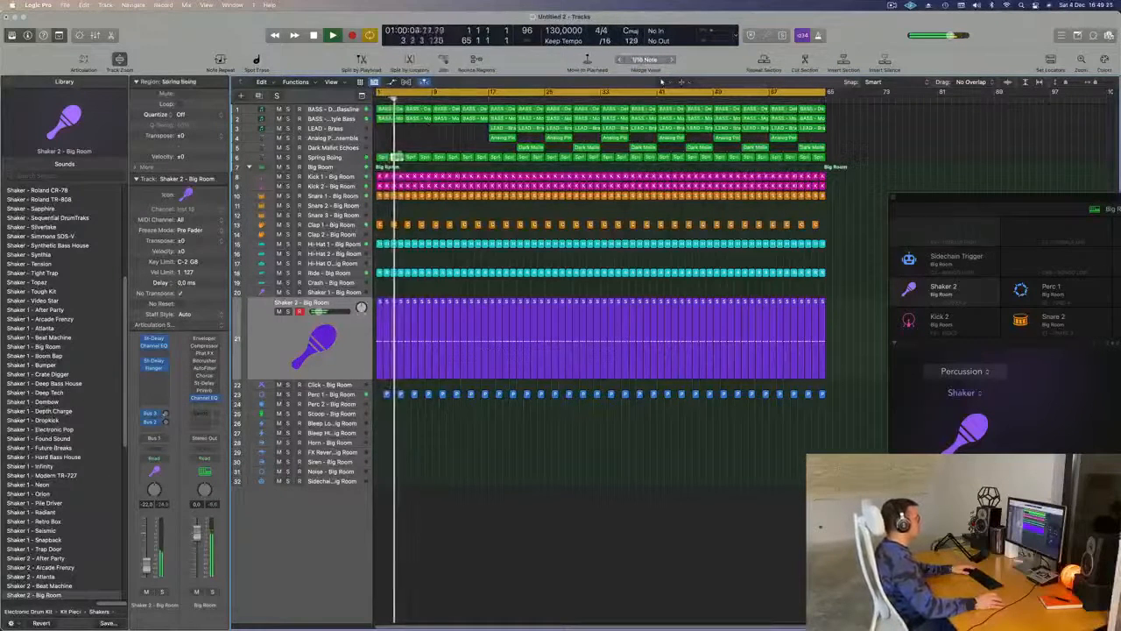
key("Delete")
key("Return")
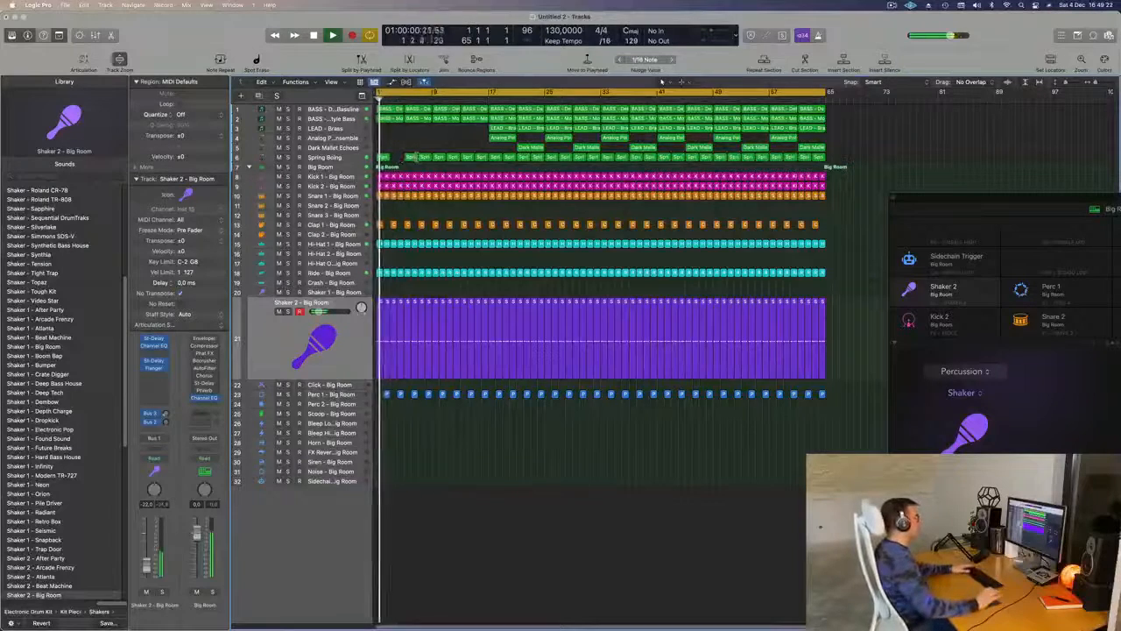
- Replay the arrangement from the start and briefly solo the BASS - Detuned Bassline track to hear it alone
key("super+Right")
key("space")
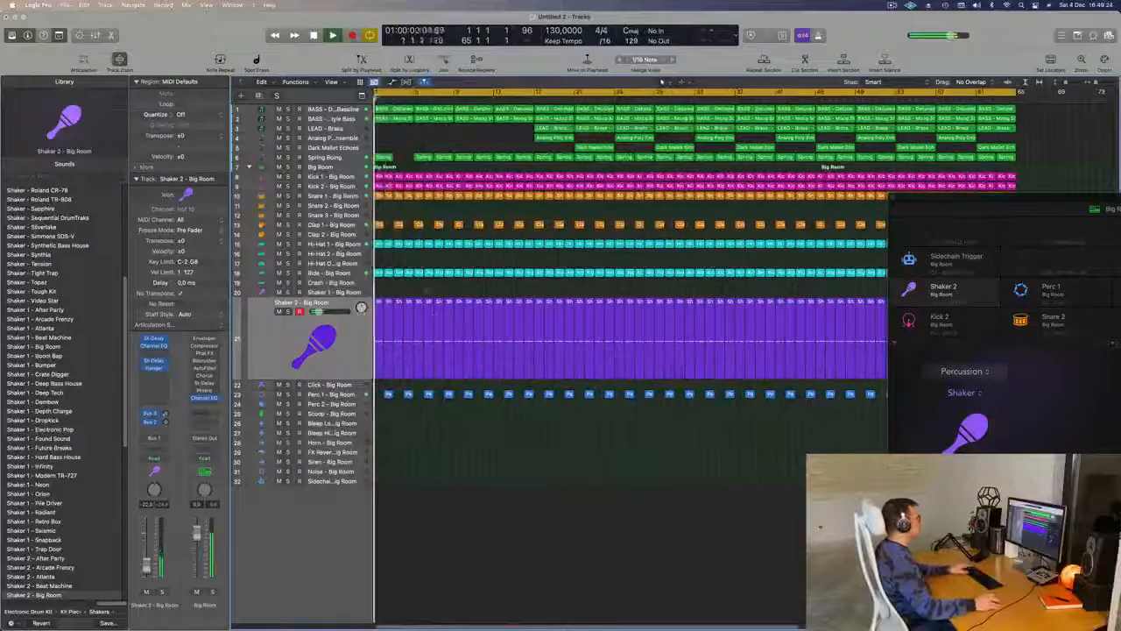
key("super+Left")
left_click(325, 110)
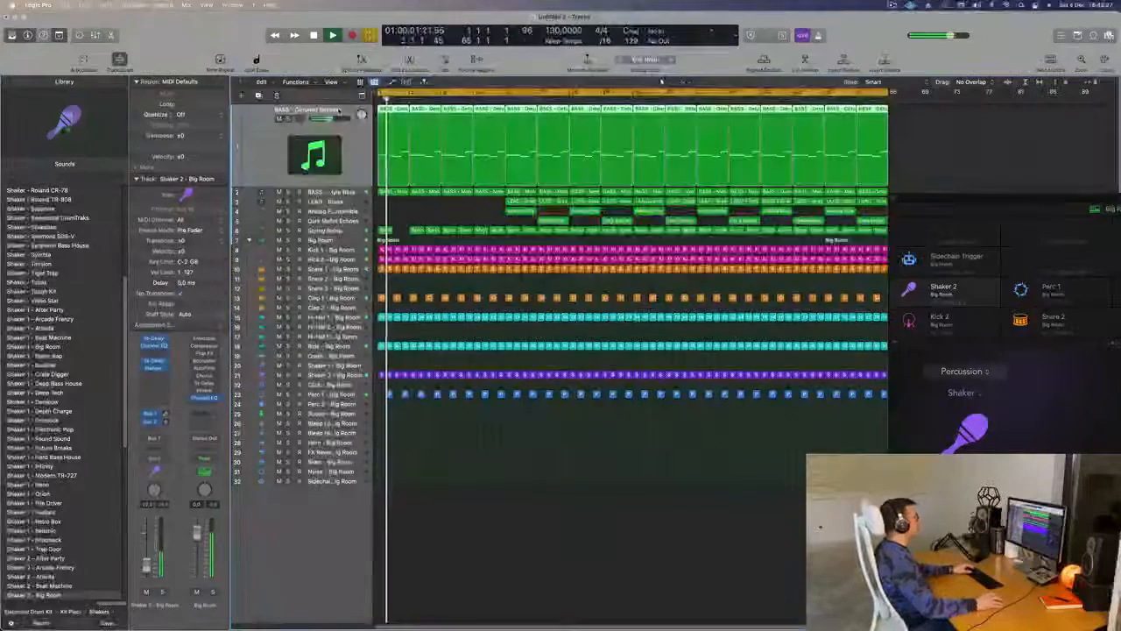
key("Return")
left_click(287, 119)
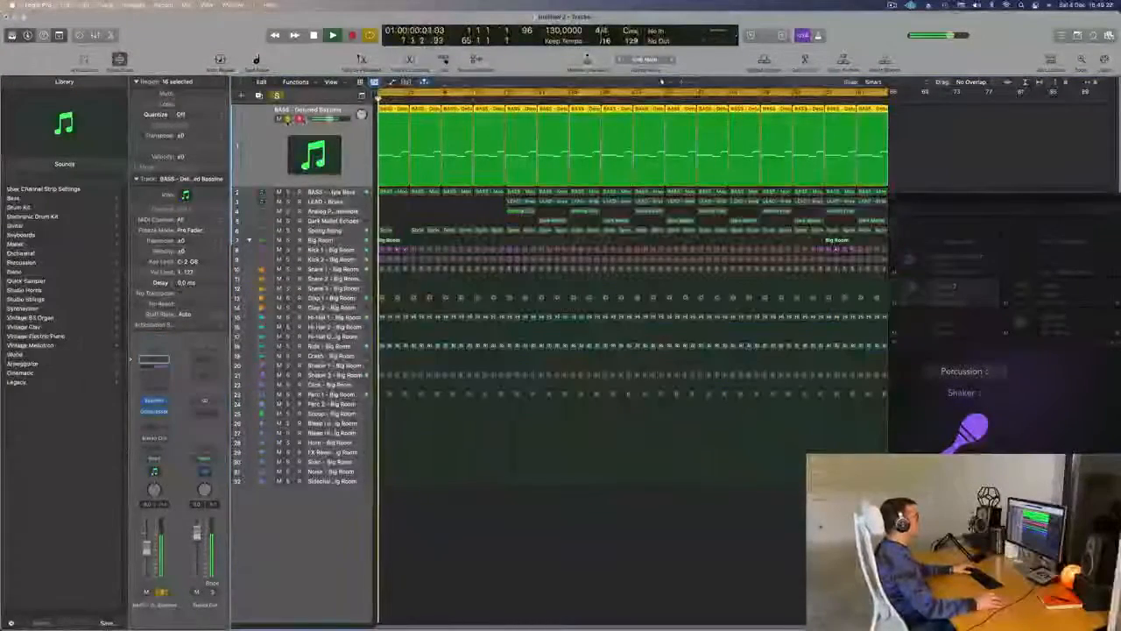
left_click(287, 119)
key("Return")
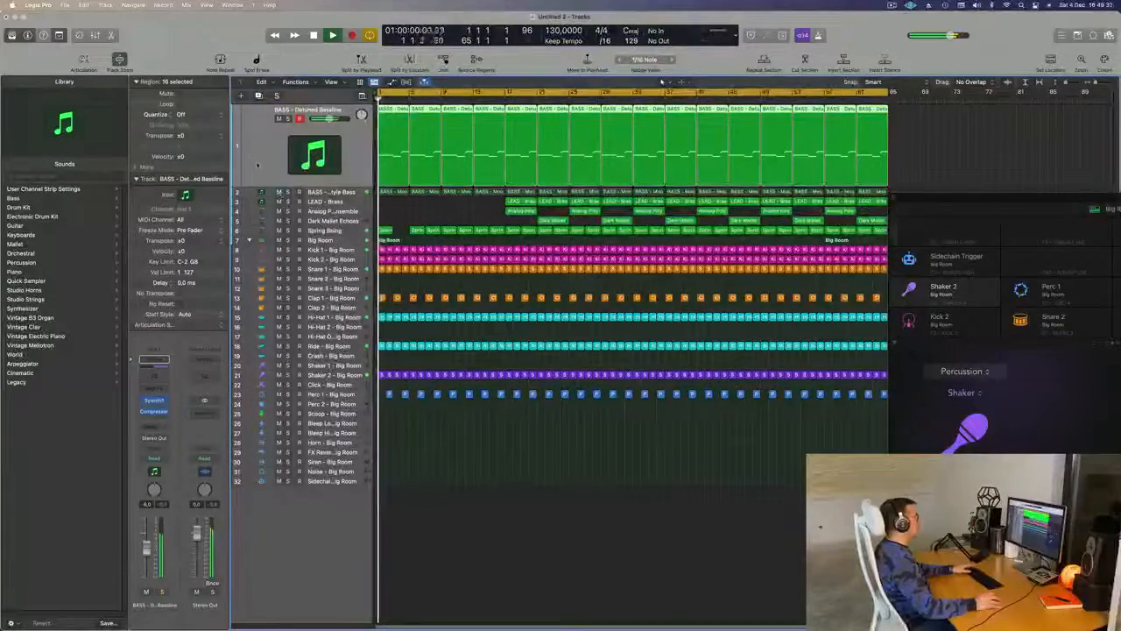
- Unmute the BASS - Moog Style Bass track, set its automation mode to Touch and open its Sylenth1 instrument
left_click(331, 191)
key("space")
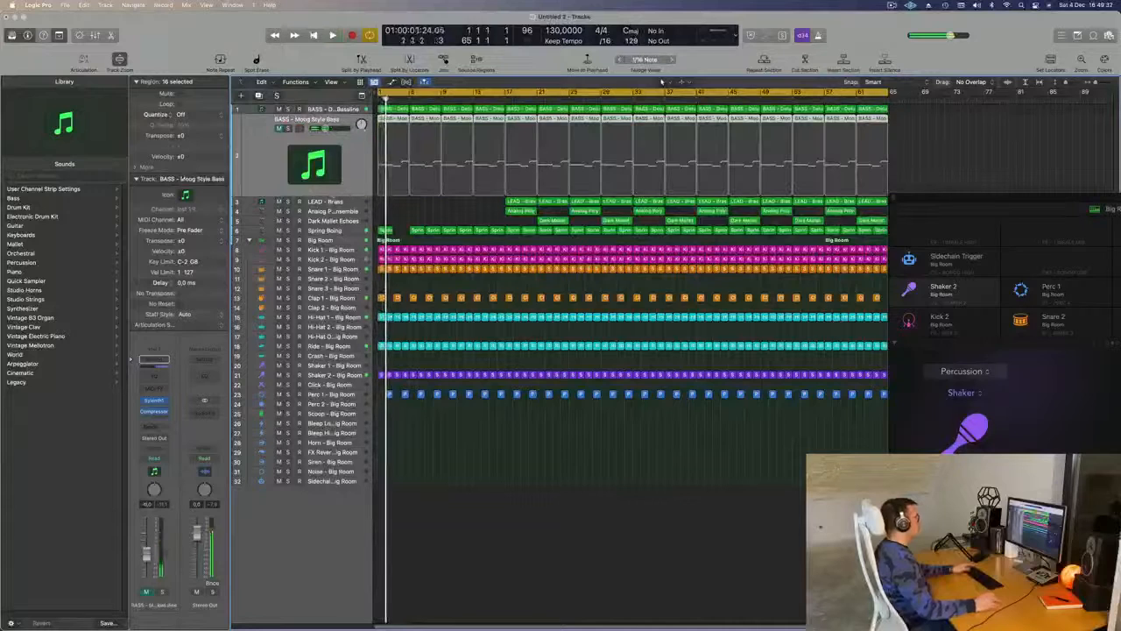
left_click(279, 128)
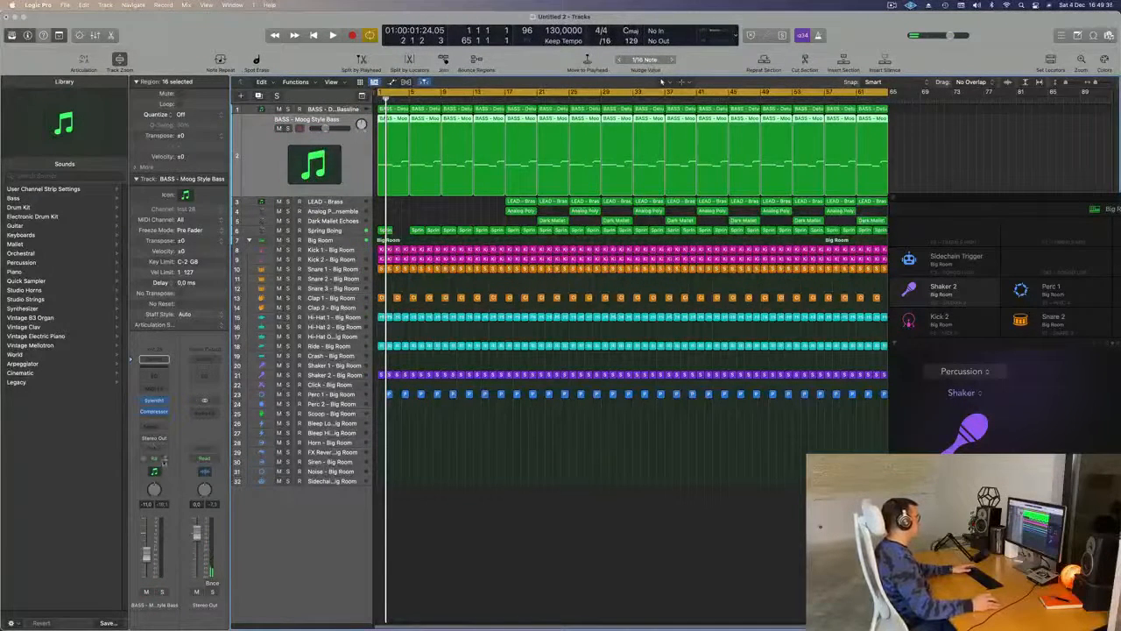
left_click(164, 461)
left_click(158, 470)
left_click(154, 401)
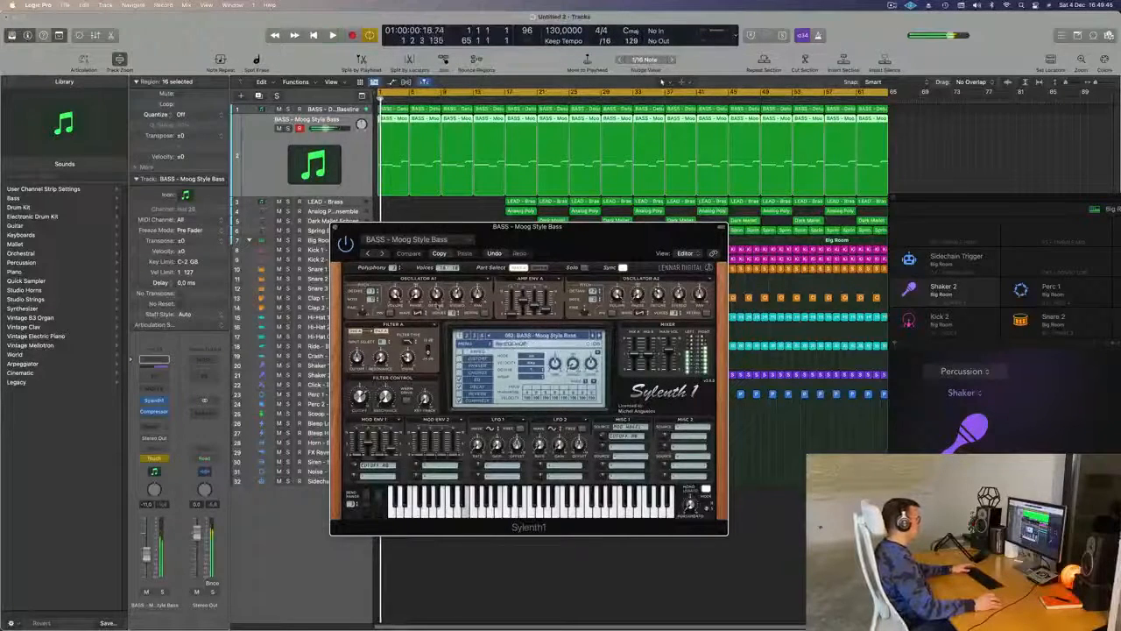
- Try out the filter cutoff of the Moog Style Bass in Sylenth1 during playback
key("space")
left_click_drag(359, 396, 360, 387)
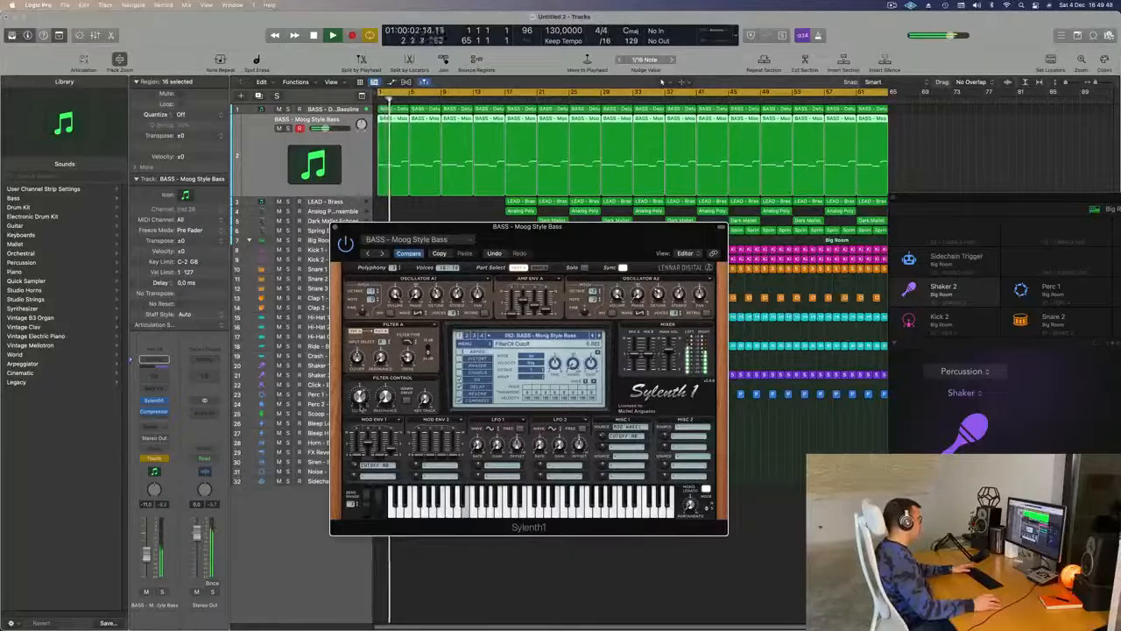
key("space")
key("space")
key("space")
- Show the track automation and record a Sylenth1 filter cutoff movement on the Moog Style Bass in Touch mode
left_click(255, 149)
key("a")
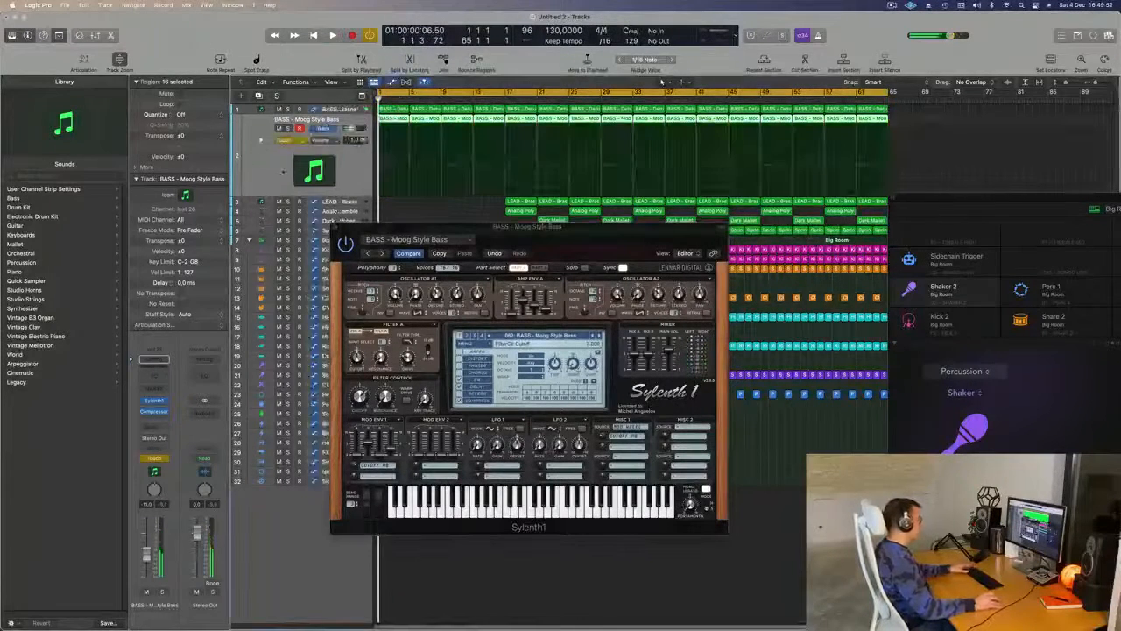
left_click(299, 142)
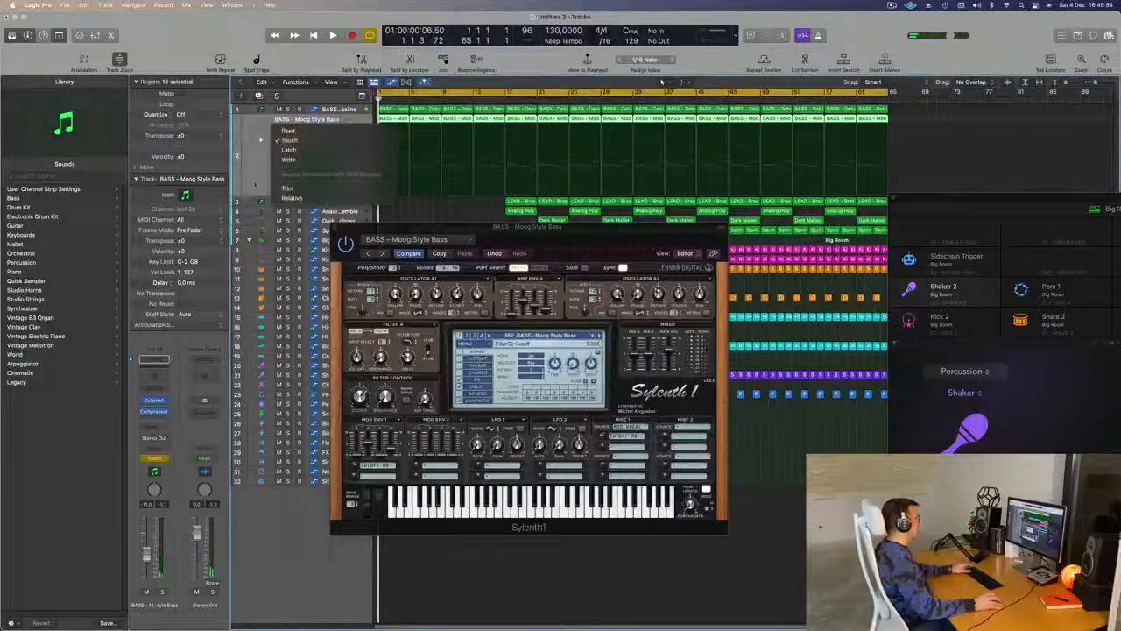
left_click(265, 178)
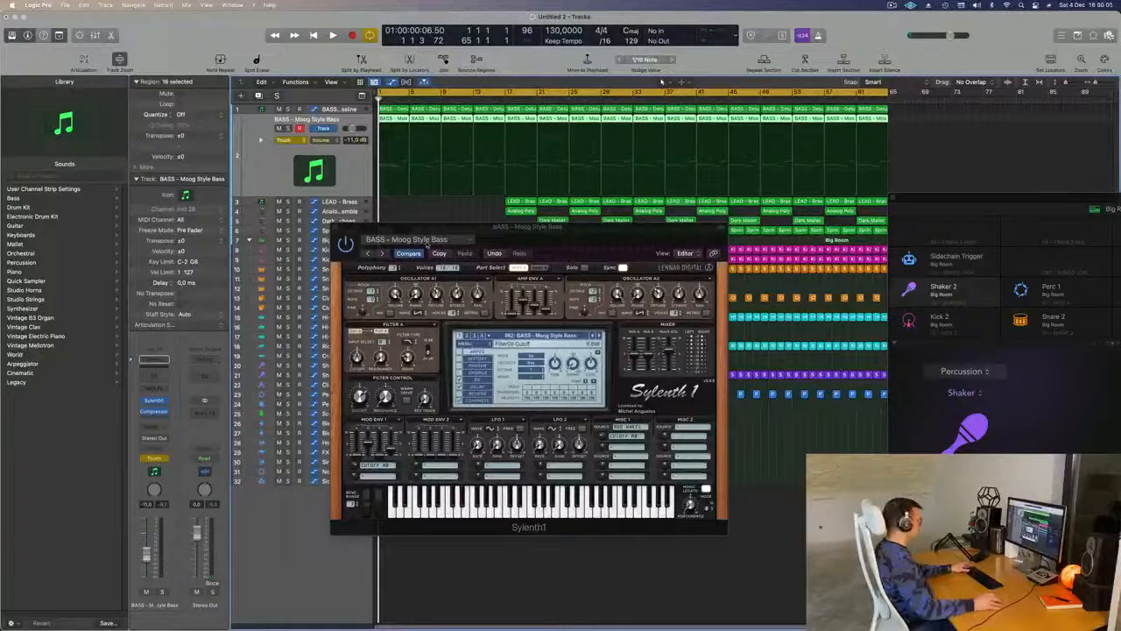
key("space")
left_click_drag(507, 234, 546, 229)
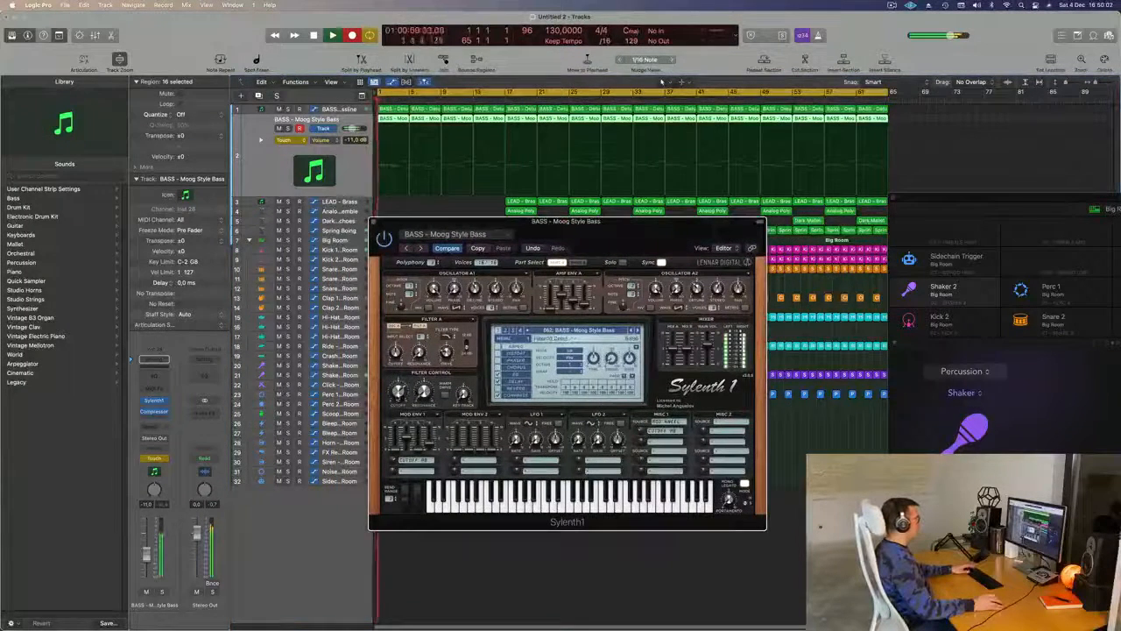
key("space")
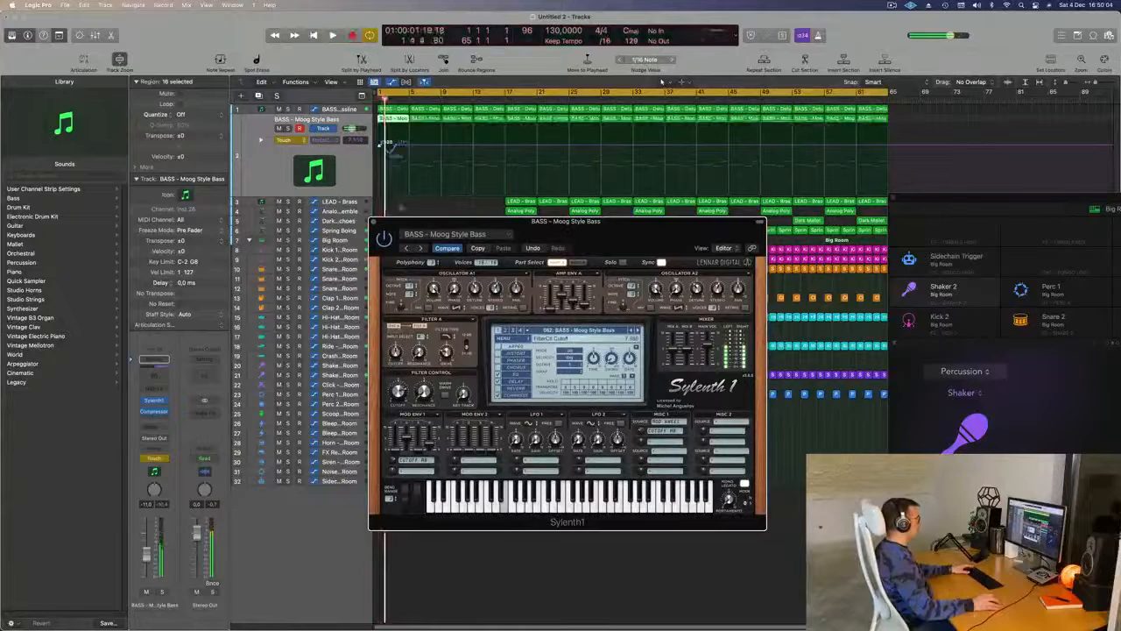
- Close Sylenth1, clear the recorded cutoff curve to a flat line and set the Moog Style Bass automation to Read
key("super+w")
left_click_drag(400, 147, 376, 147)
key("space")
left_click(283, 139)
left_click(288, 129)
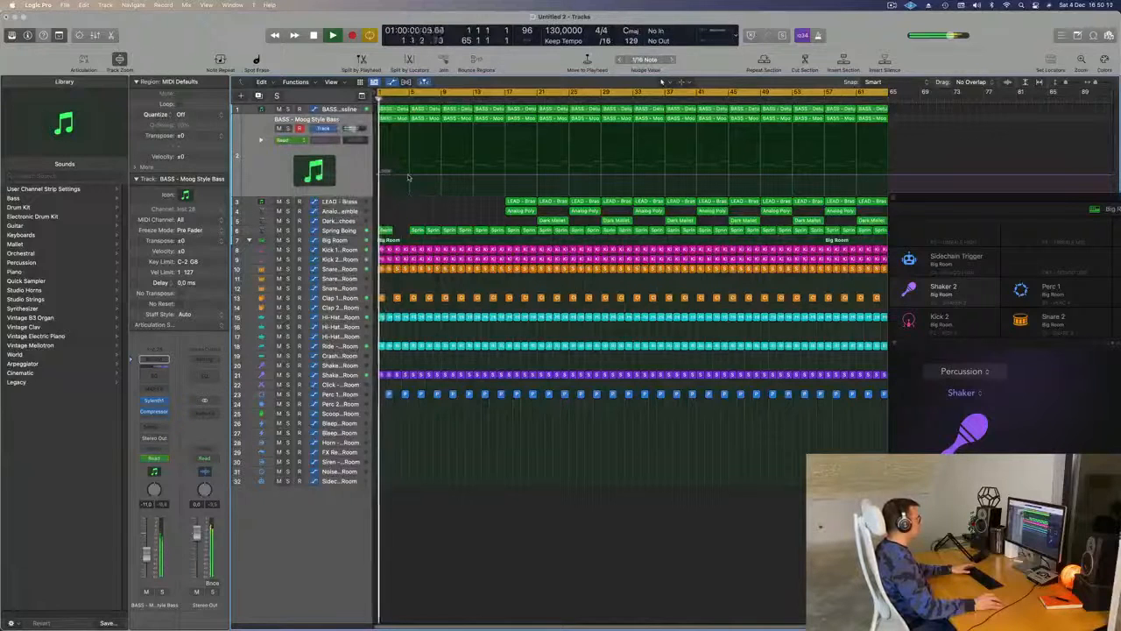
- Draw two rising filter cutoff ramps on the Moog Style Bass, from bar 1 to 5 and from bar 5 to 9, each dropping back at its end
left_click(407, 175)
left_click_drag(378, 176, 417, 180)
key("space")
key("space")
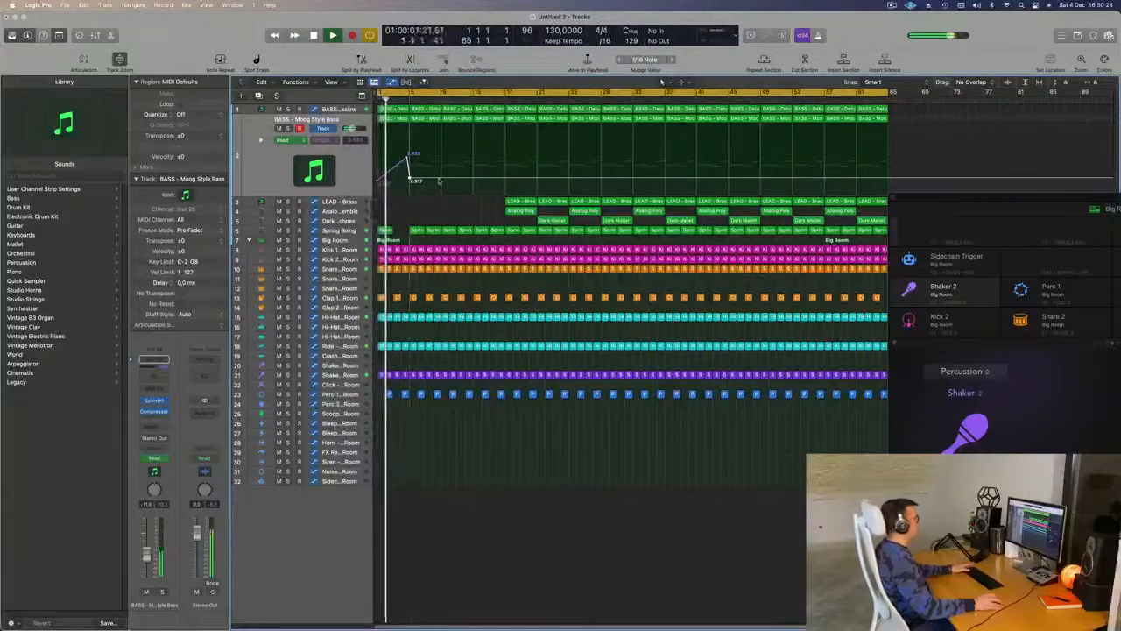
left_click_drag(440, 180, 438, 153)
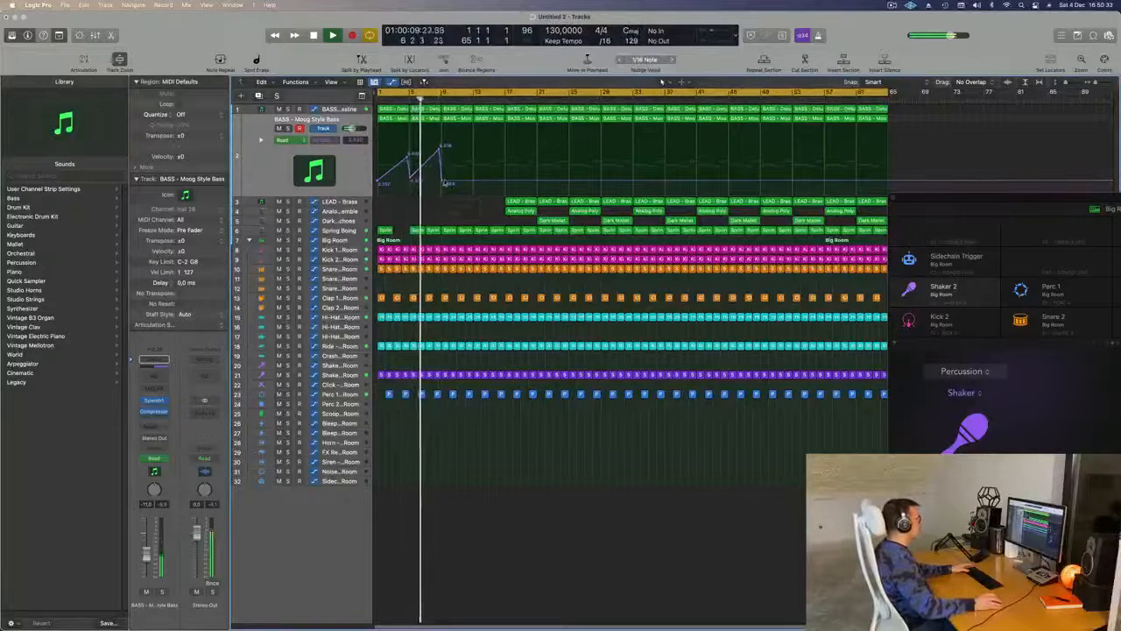
- Move the first Analog Poly Ensemble region from bar 17 to bar 9 and add a marker at the start of the arrangement
left_click_drag(517, 211, 455, 215)
key("super+Left")
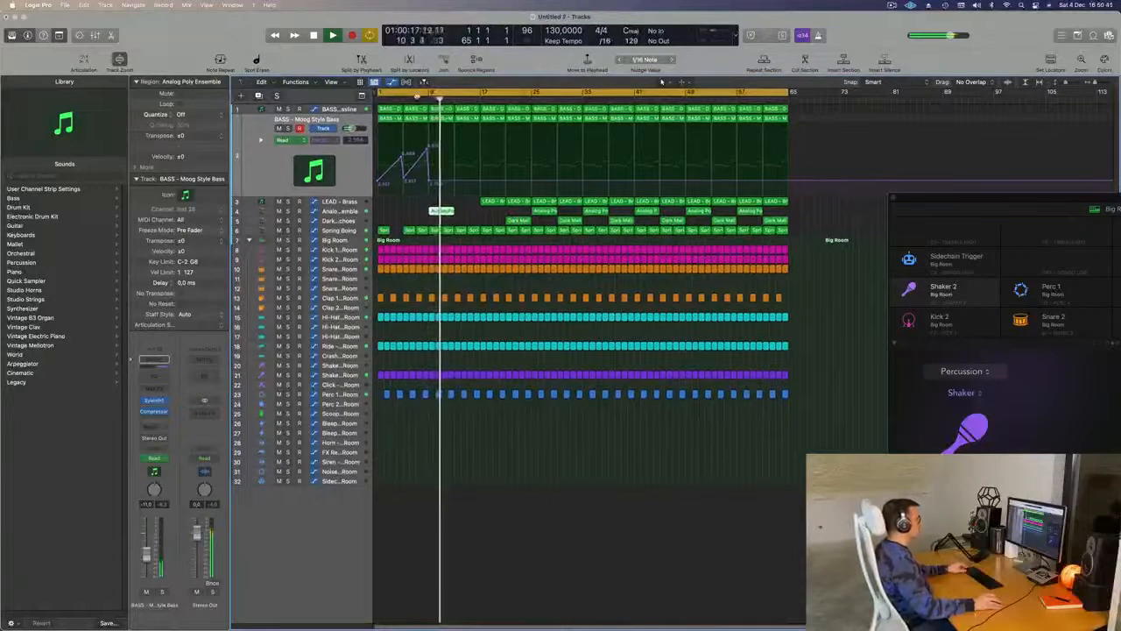
left_click_drag(417, 97, 418, 107)
left_click(475, 216)
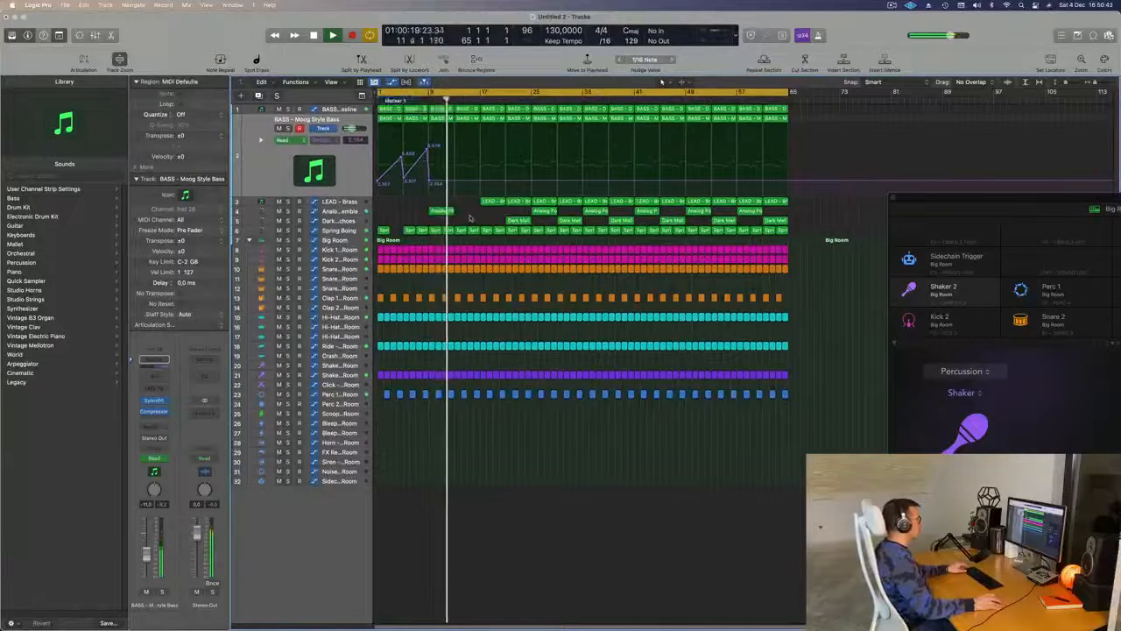
- Copy the LEAD - Brass region at bar 17 to bar 9 while replaying from the start
left_click(494, 204)
key("Return")
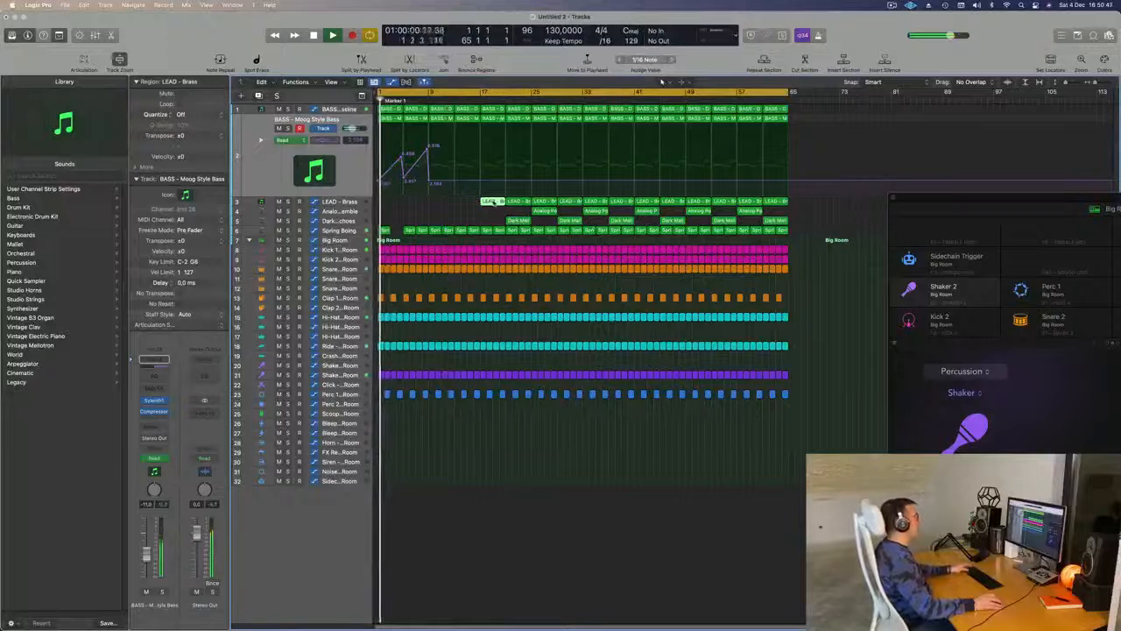
left_click_drag(494, 204, 442, 205)
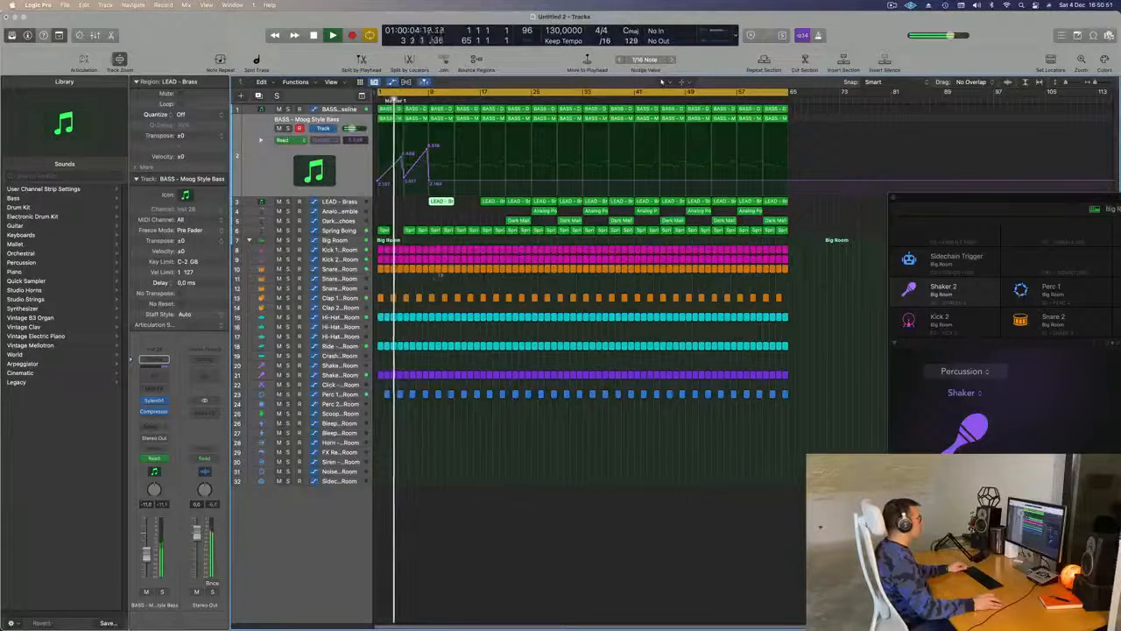
- Delete the snare, clap, hi-hat, ride, shaker and percussion regions between bars 9 and 13, keeping the kicks
left_click_drag(431, 279, 450, 467)
key("Delete")
key("Delete")
key("super+Right")
key("super+Right")
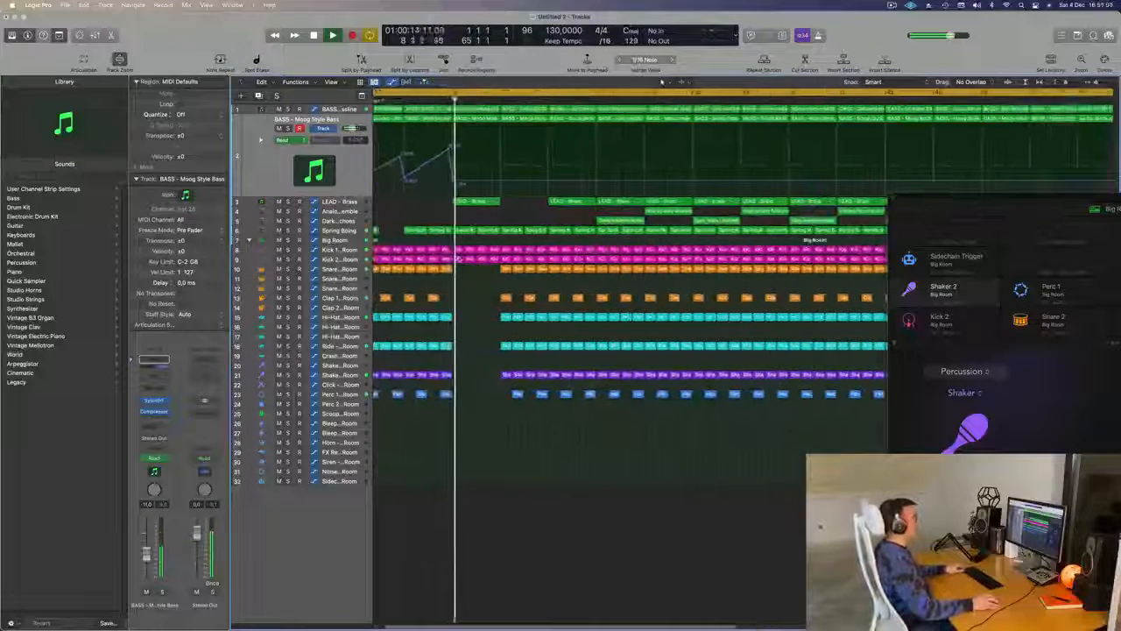
- Select the LEAD - Brass track and delete the snare, clap, hi-hat, ride, shaker and percussion regions between bars 13 and 17
key("super+Left")
key("super+Left")
key("Down")
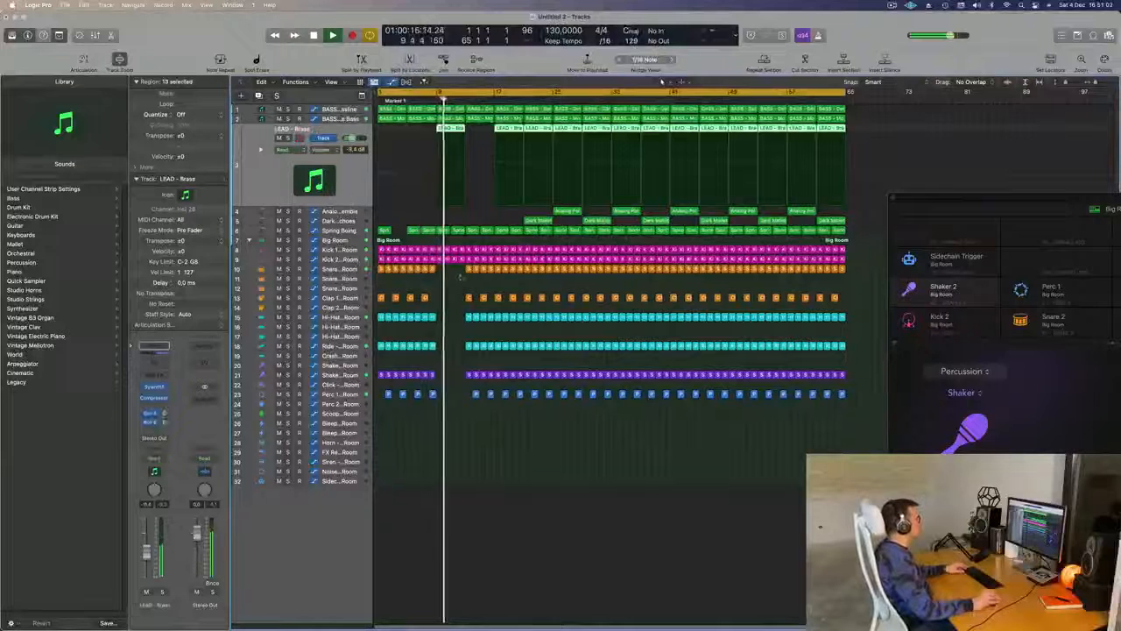
left_click_drag(465, 266, 492, 412)
key("Delete")
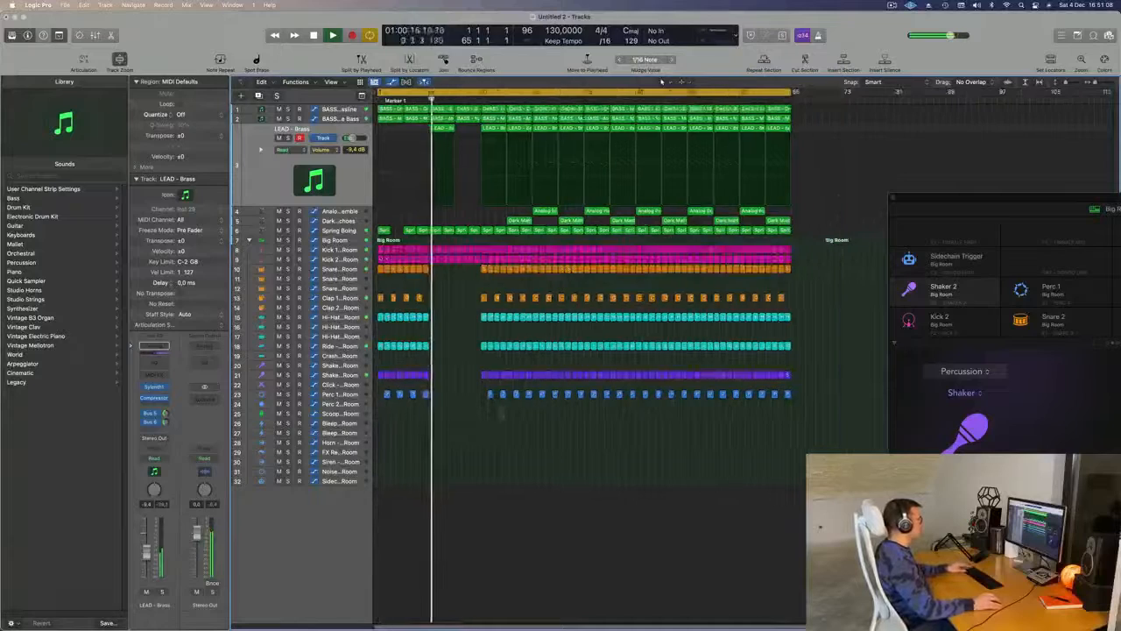
- Delete the Spring Boing regions in bars 9 to 16 and move the LEAD - Brass region from bar 9 to bar 13
key("super+Right")
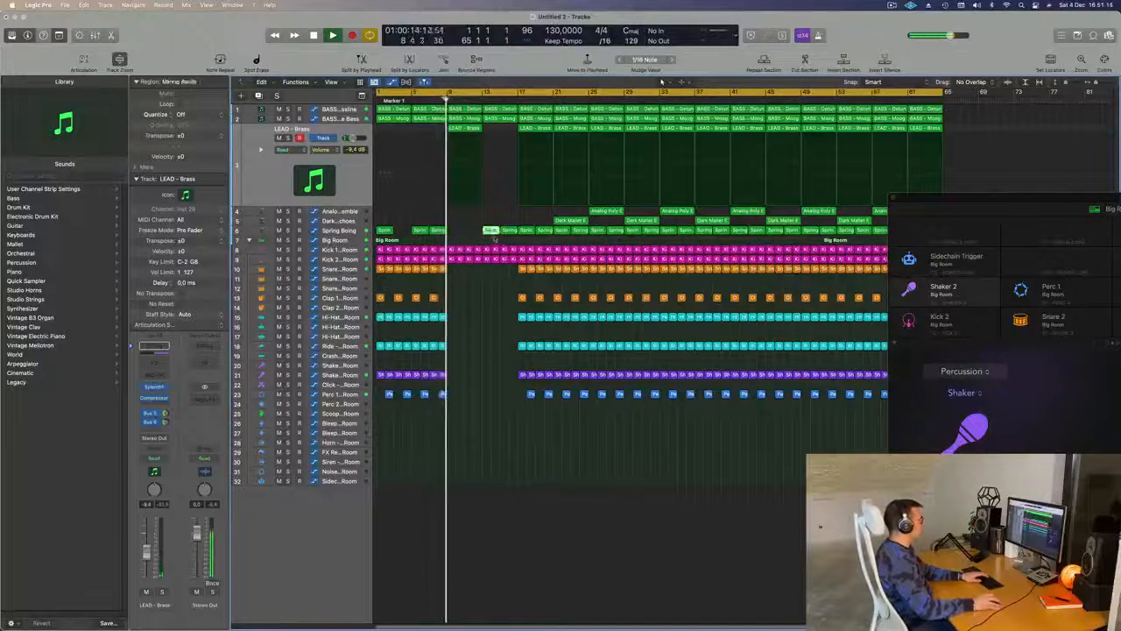
key("super+Left")
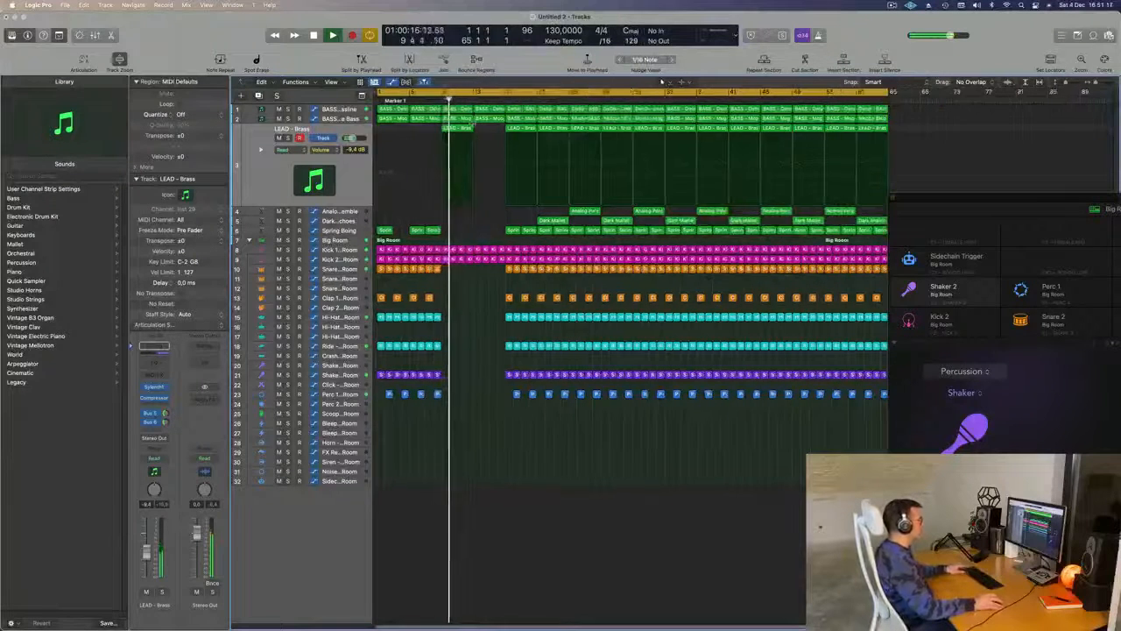
left_click_drag(457, 128, 492, 133)
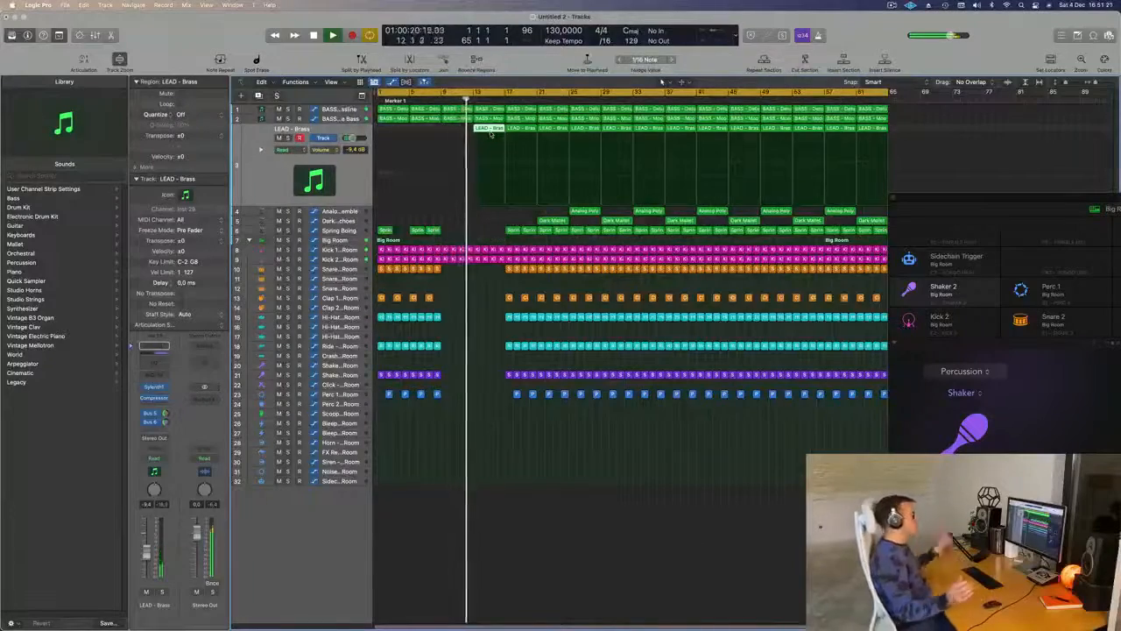